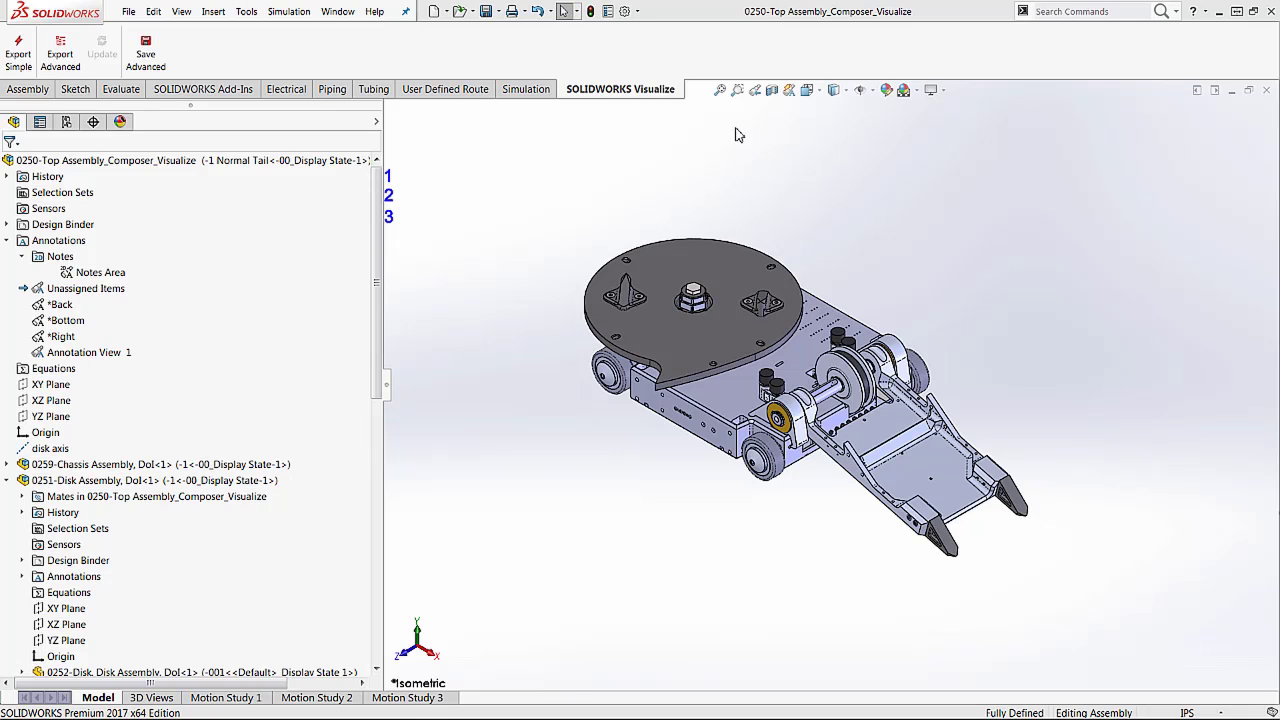
Step: Check in the add-in manager that the SOLIDWORKS Visualize add-in is active and enabled at start-up
{"action": "left_click", "coordinate": [638, 11]}
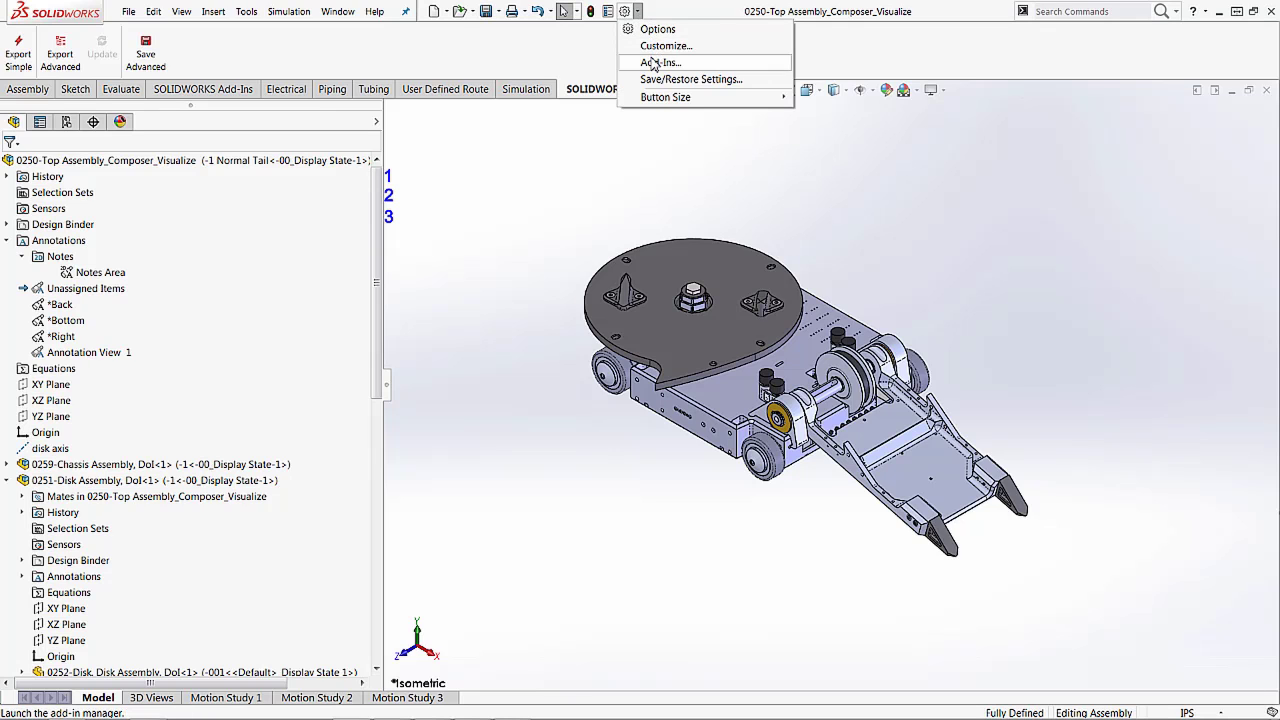
{"action": "left_click", "coordinate": [660, 62]}
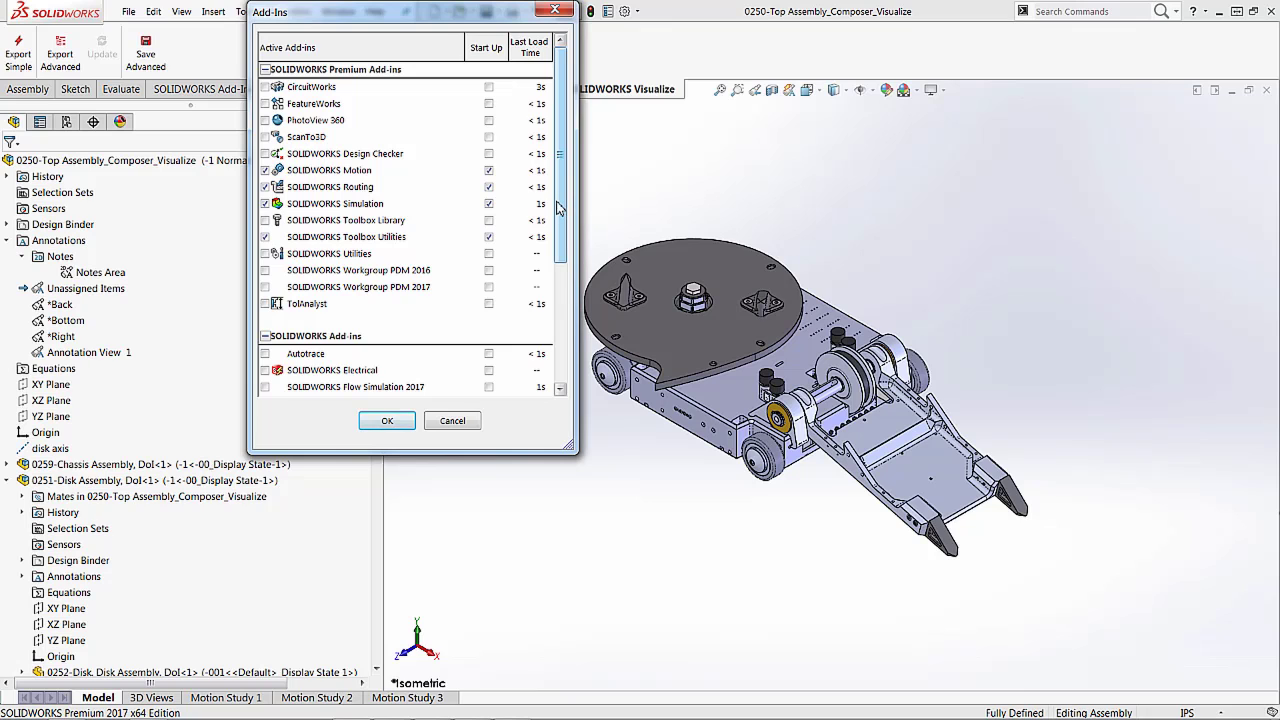
{"action": "scroll", "coordinate": [562, 207], "scroll_direction": "down", "scroll_amount": 3}
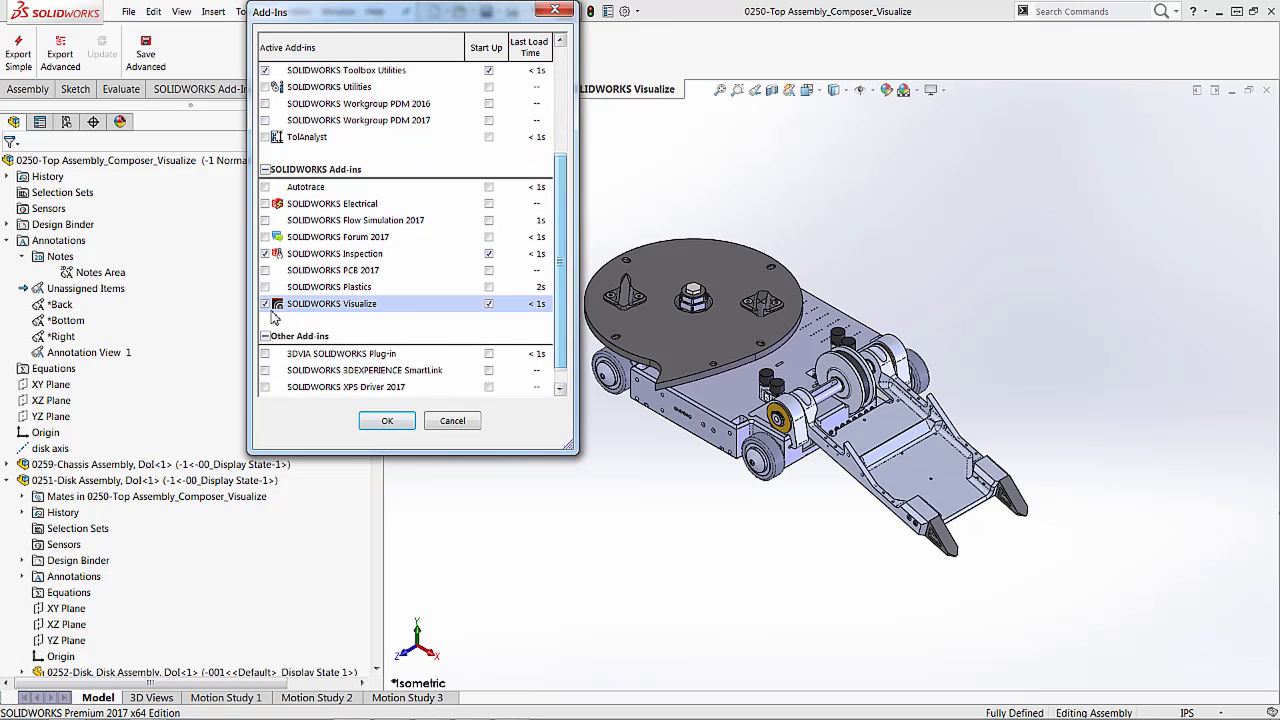
{"action": "left_click", "coordinate": [387, 421]}
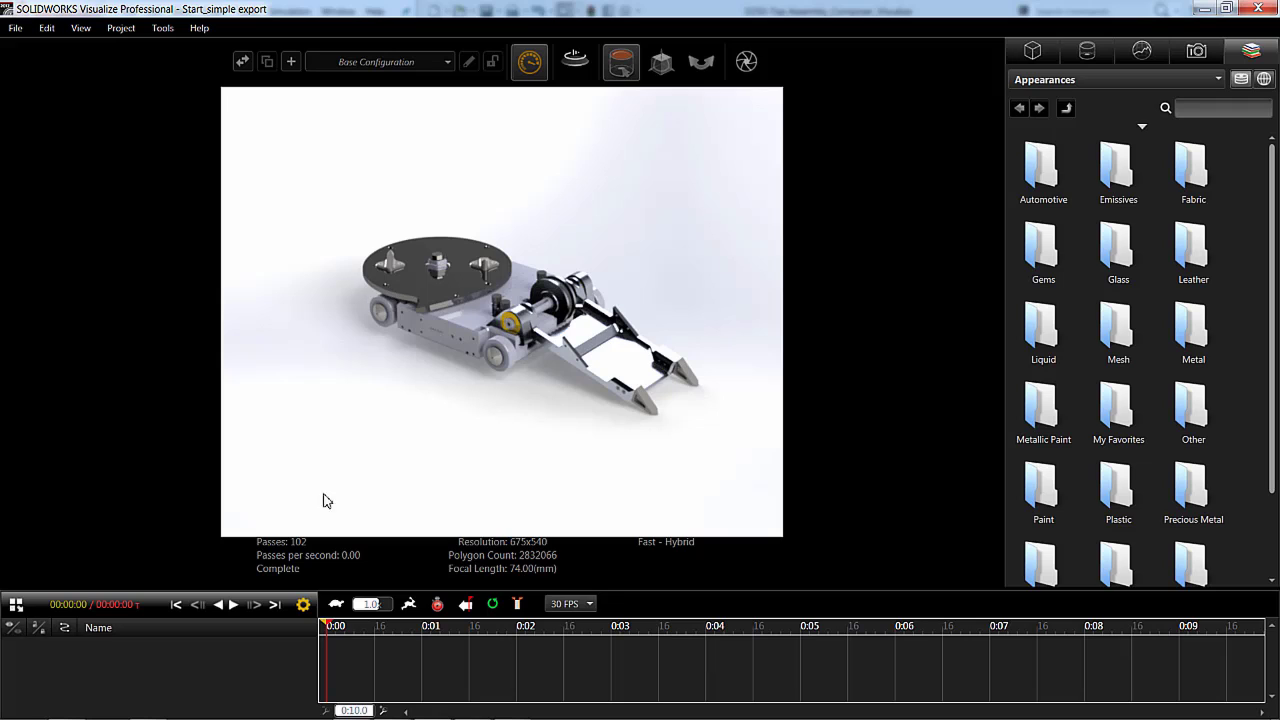
{"action": "left_click", "coordinate": [80, 29]}
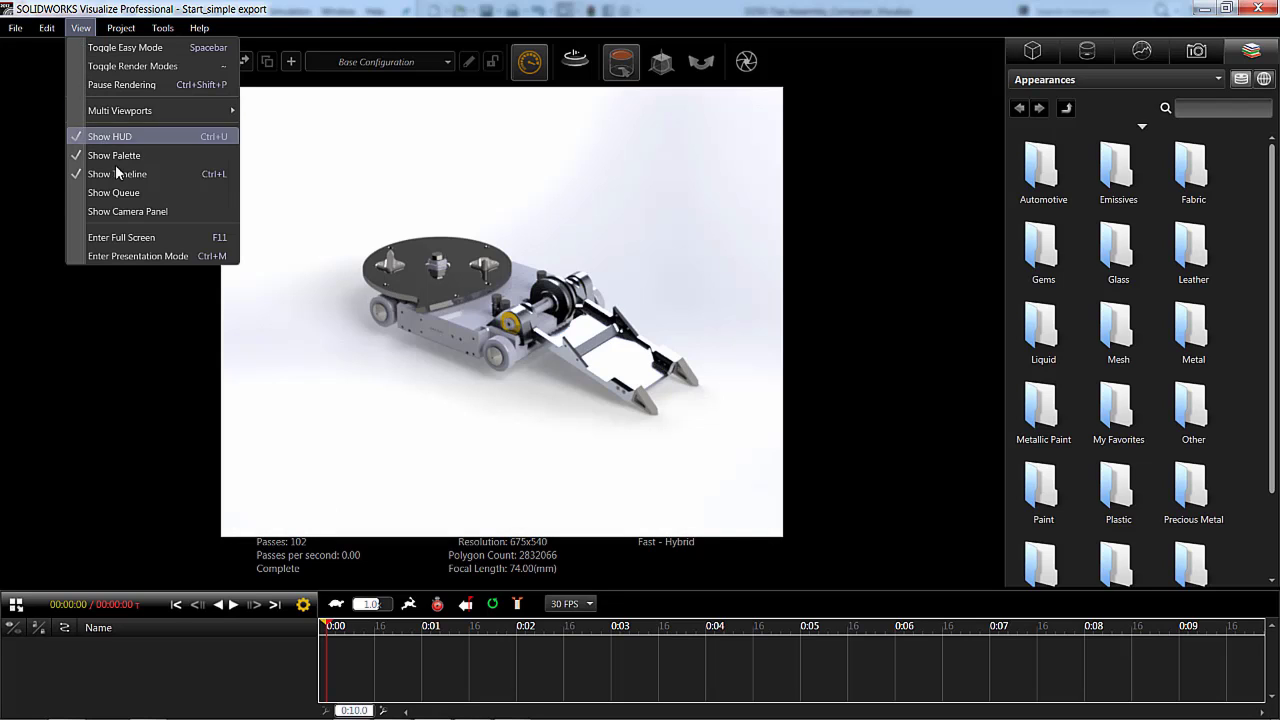
{"action": "left_click", "coordinate": [133, 193]}
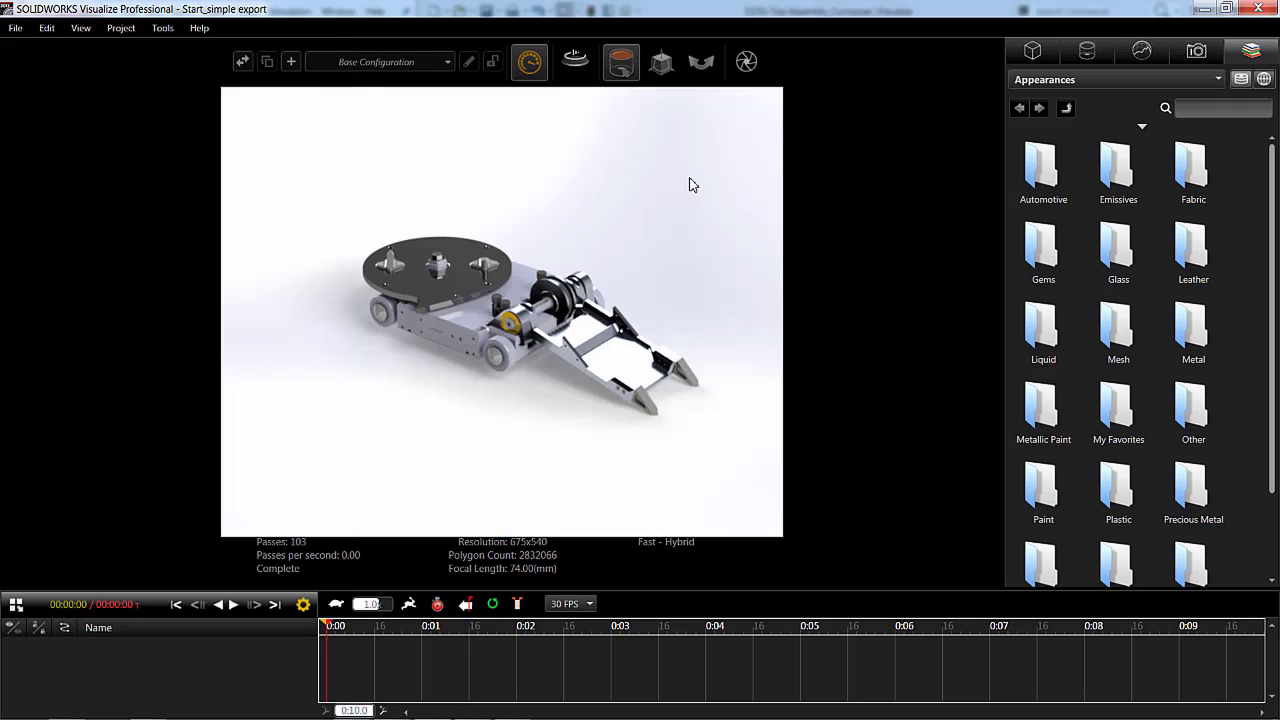
Step: Switch the viewport renderer to Preview mode and rotate the robot model slightly
{"action": "mouse_move", "coordinate": [530, 62]}
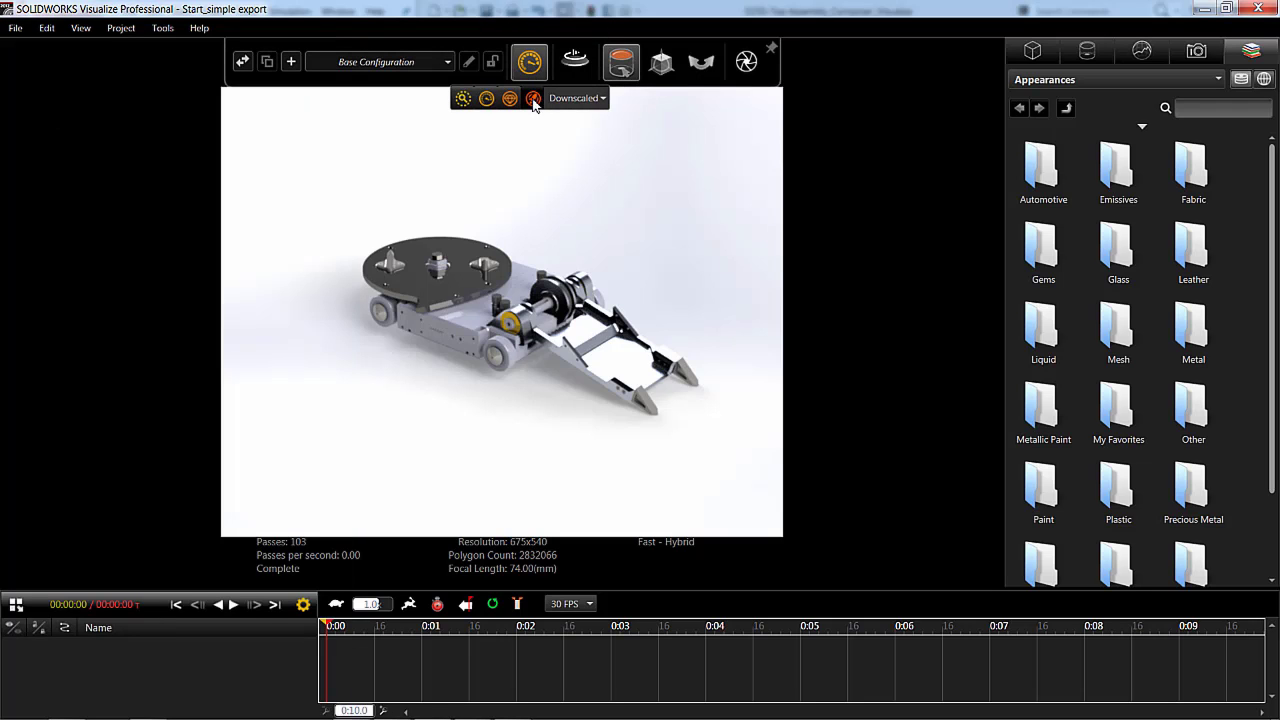
{"action": "left_click", "coordinate": [464, 99]}
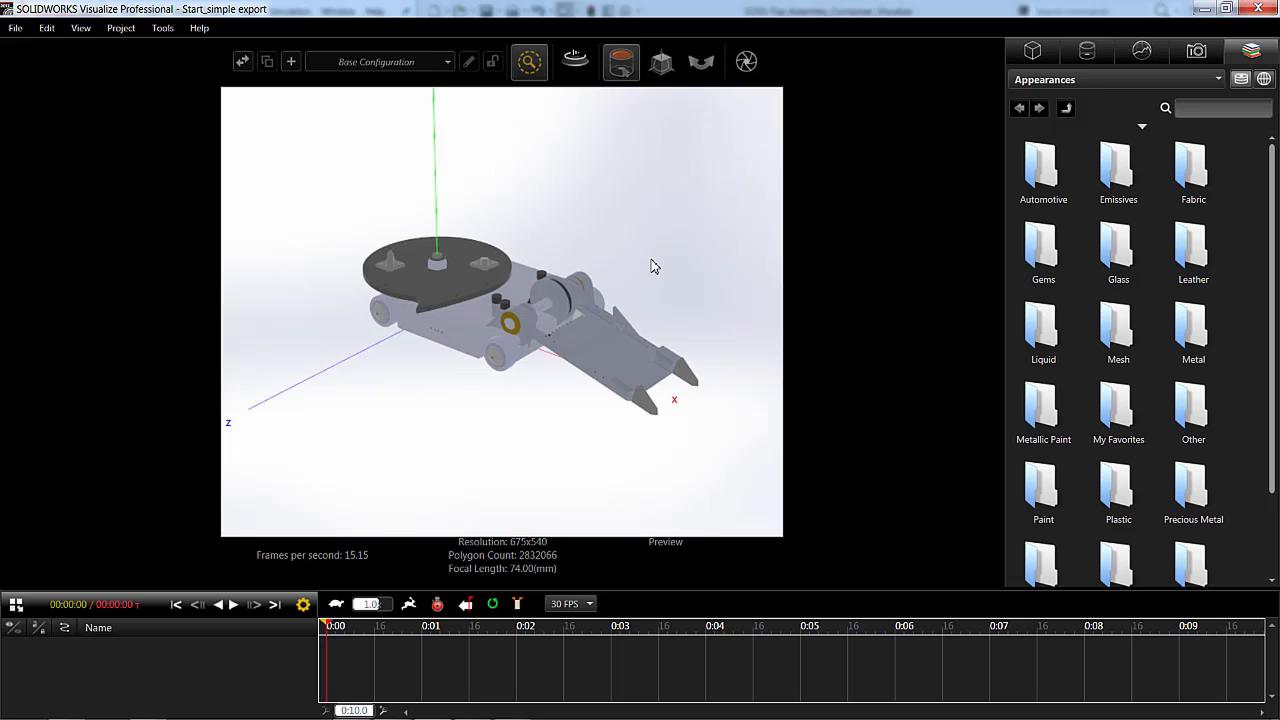
{"action": "mouse_move", "coordinate": [652, 264]}
{"action": "left_mouse_down"}
{"action": "mouse_move", "coordinate": [557, 264]}
{"action": "mouse_move", "coordinate": [654, 243]}
{"action": "mouse_move", "coordinate": [661, 264]}
{"action": "left_mouse_up"}
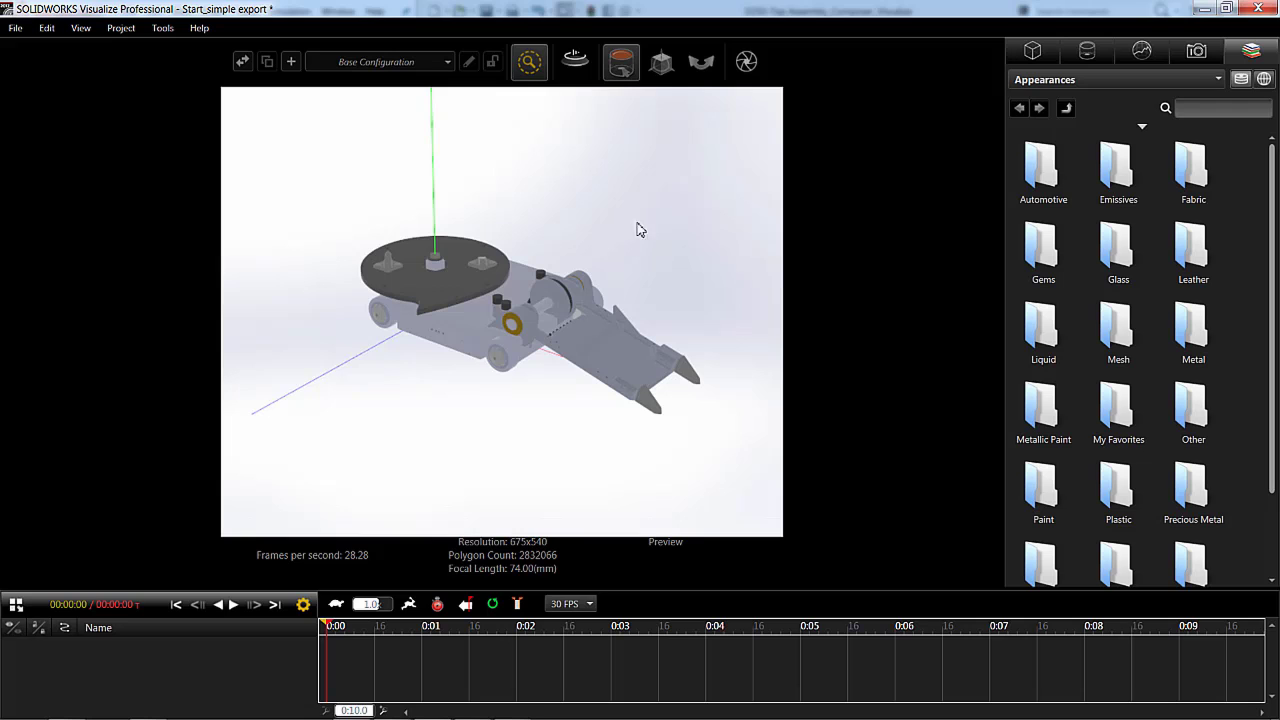
Step: Set the viewport renderer to Fast mode and look through the Steady, Blended and Downscaled display options
{"action": "mouse_move", "coordinate": [529, 58]}
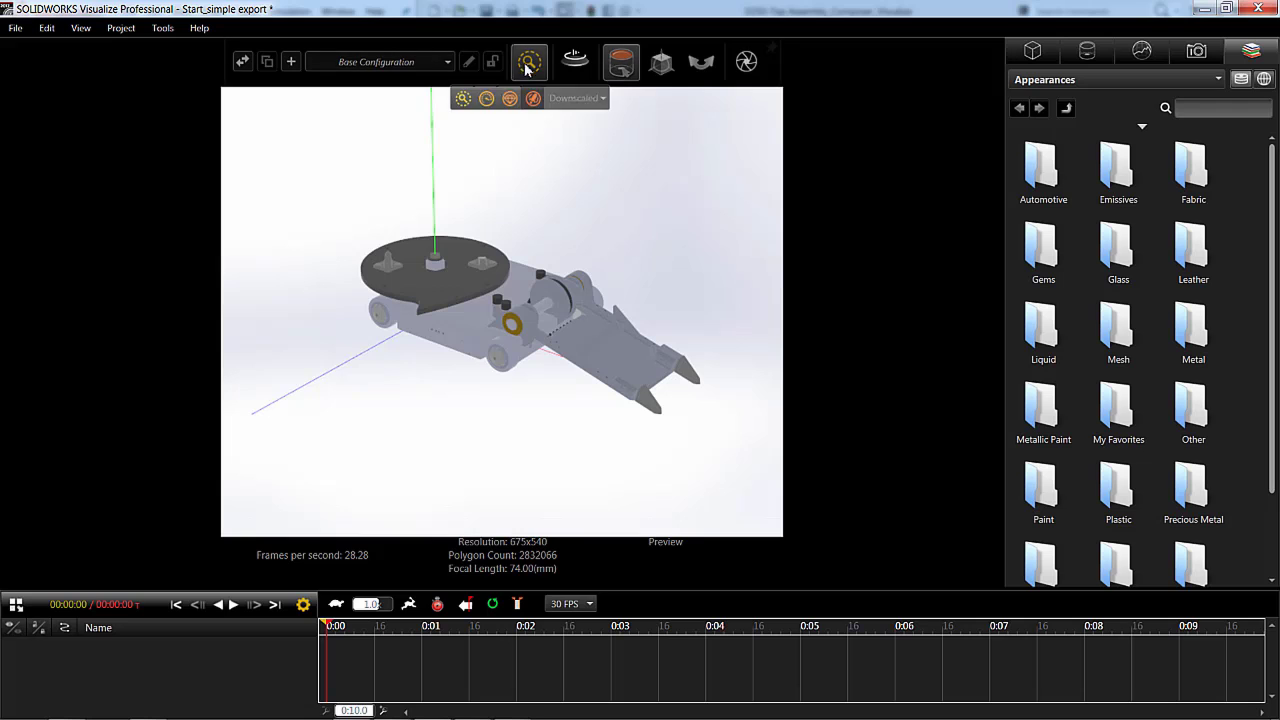
{"action": "left_click", "coordinate": [487, 99]}
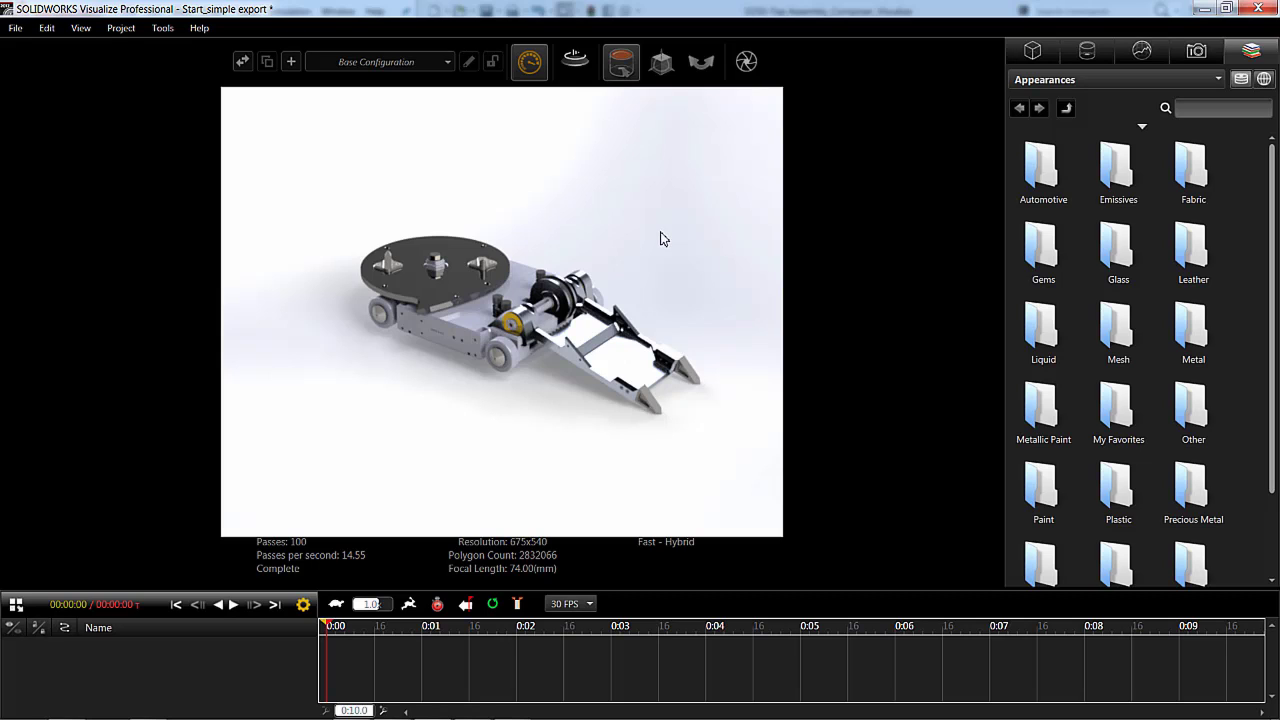
{"action": "mouse_move", "coordinate": [532, 65]}
{"action": "left_click", "coordinate": [594, 100]}
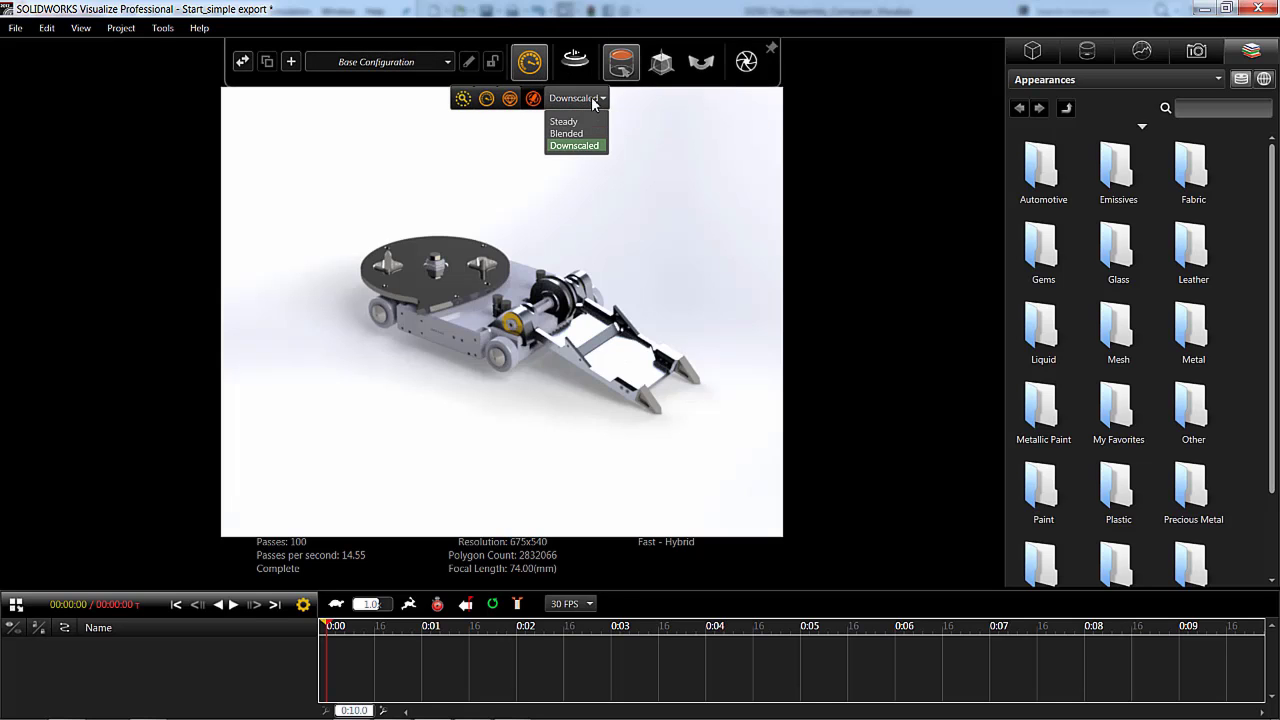
{"action": "left_click", "coordinate": [596, 178]}
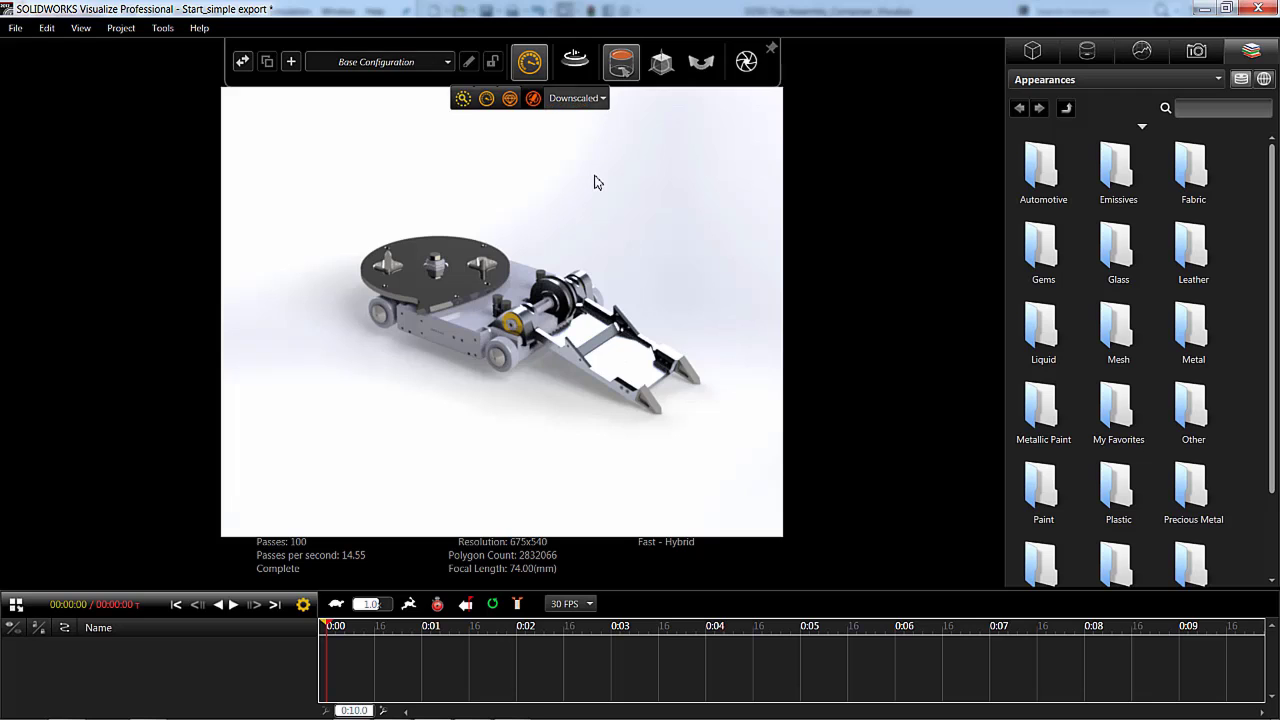
Step: Try the Accurate render mode on the robot model and return the viewport to Fast mode
{"action": "mouse_move", "coordinate": [515, 92]}
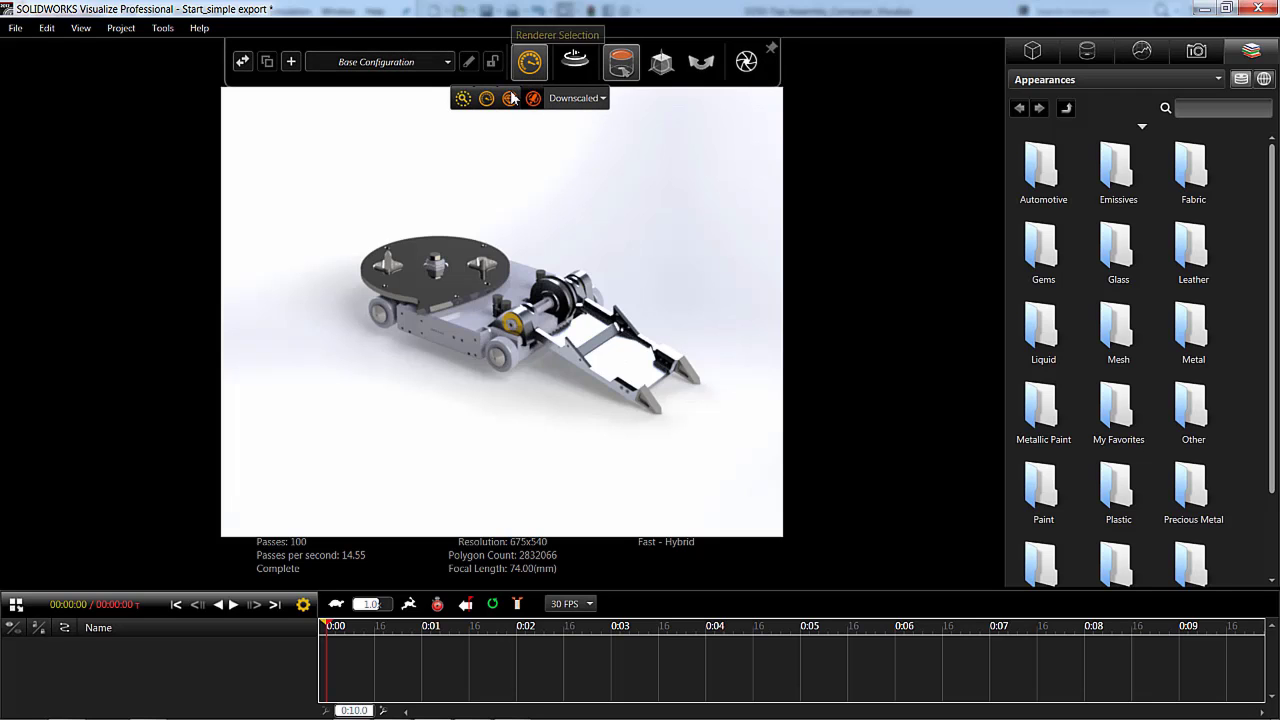
{"action": "left_click", "coordinate": [509, 101]}
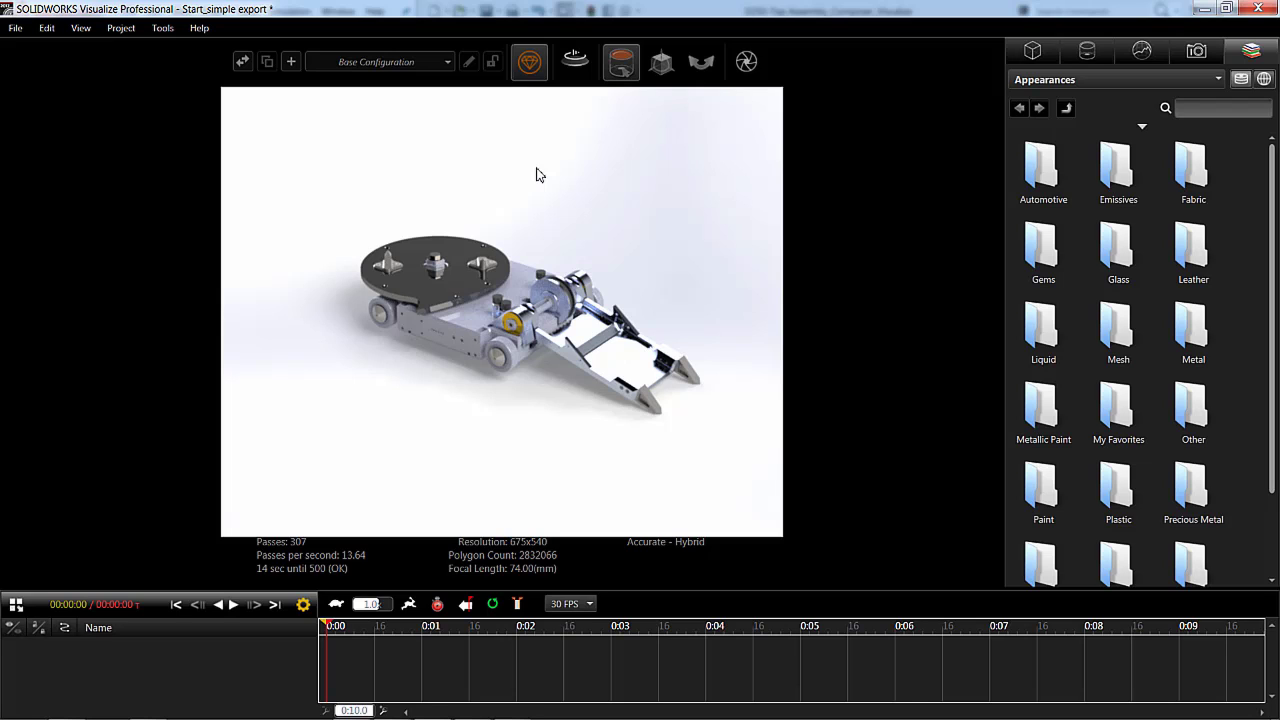
{"action": "mouse_move", "coordinate": [543, 57]}
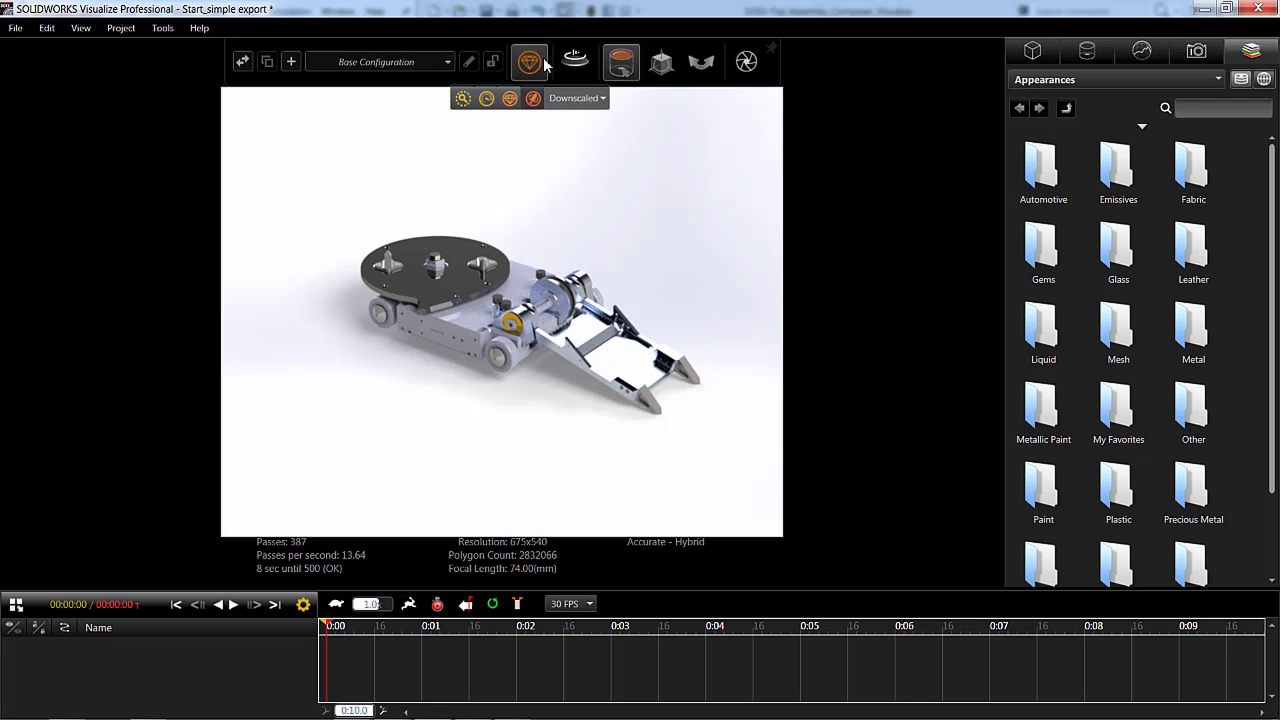
{"action": "left_click", "coordinate": [487, 99]}
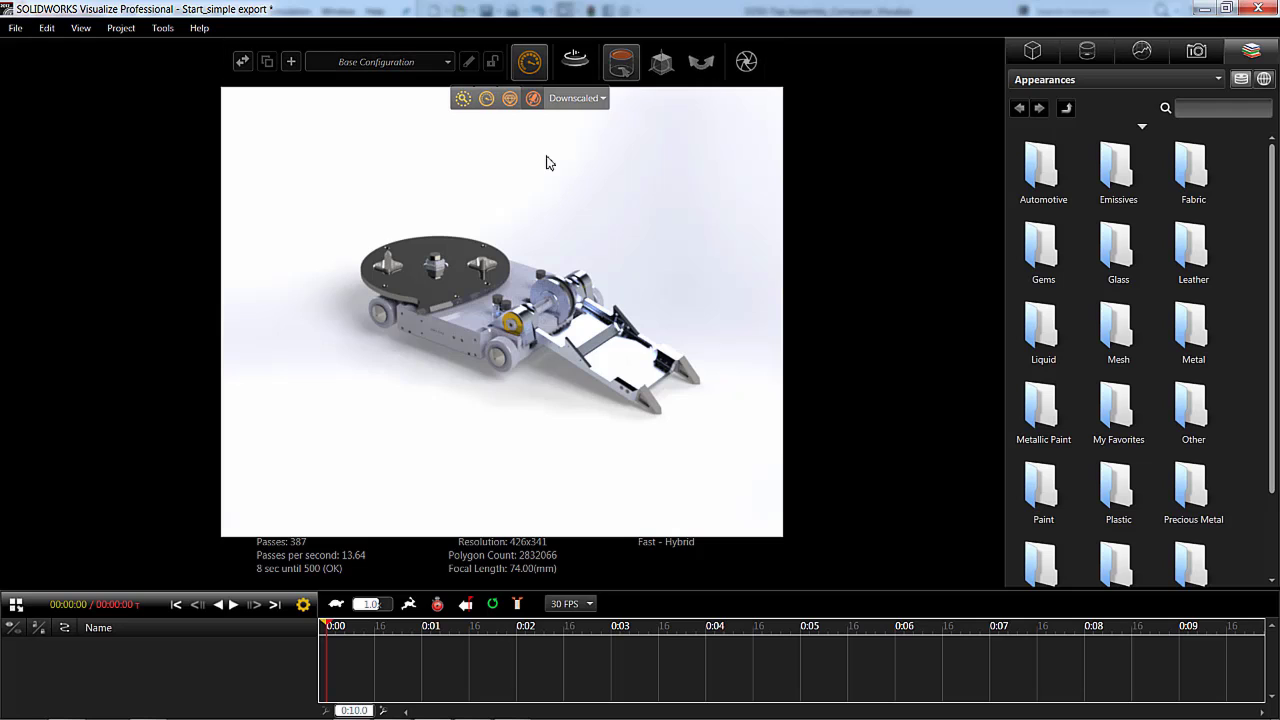
Step: Activate the object manipulation tool for the viewport
{"action": "mouse_move", "coordinate": [622, 64]}
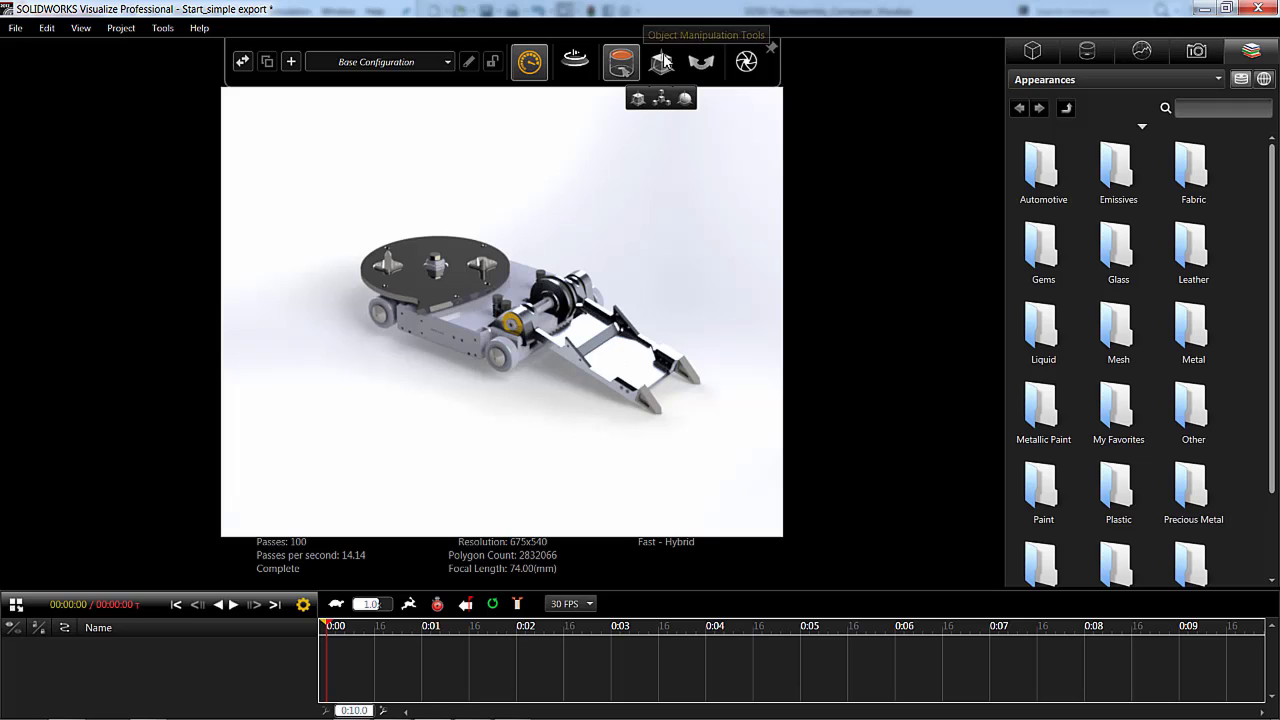
{"action": "mouse_move", "coordinate": [661, 70]}
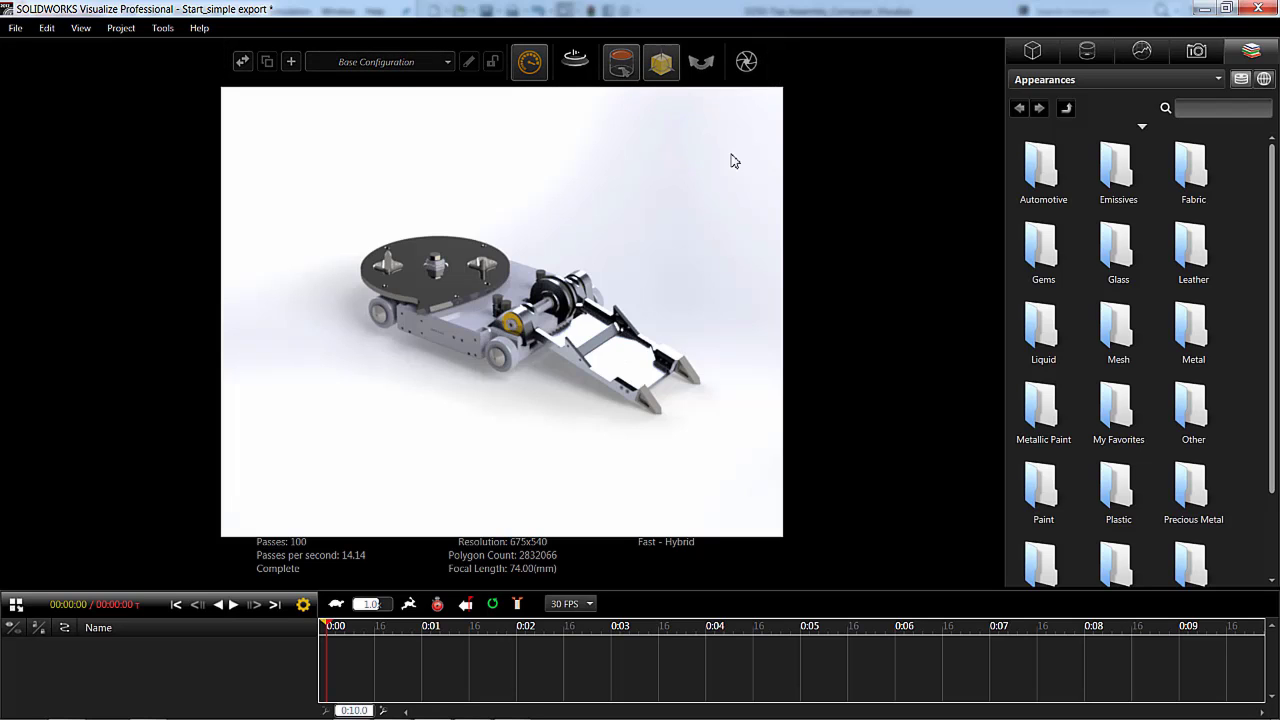
{"action": "mouse_move", "coordinate": [706, 64]}
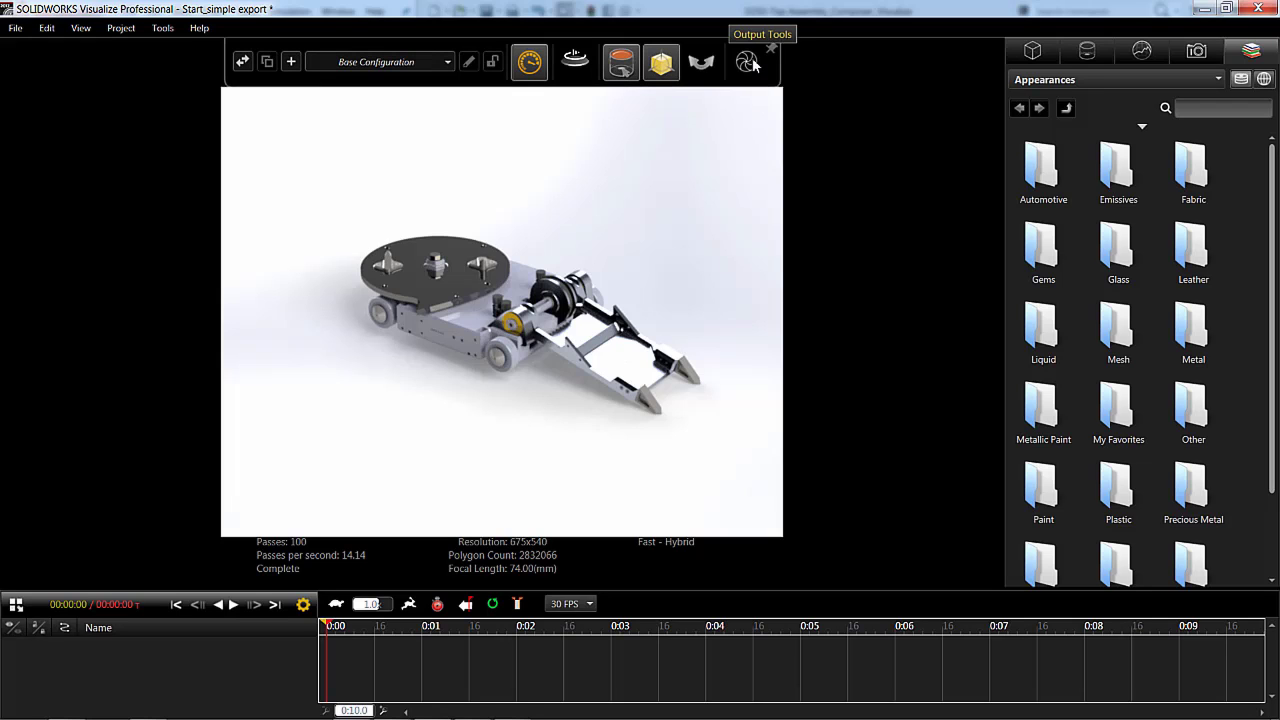
Step: Open the render output settings and examine the available output modes for still images
{"action": "left_click", "coordinate": [162, 28]}
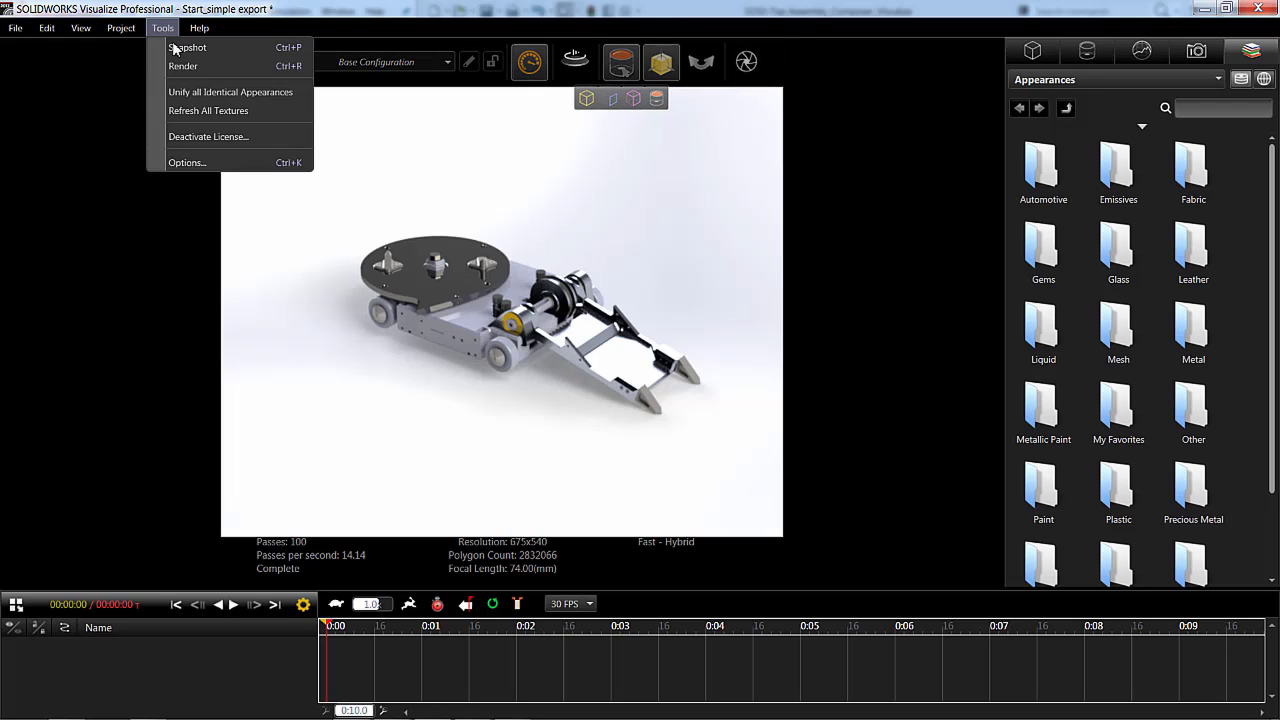
{"action": "left_click", "coordinate": [184, 65]}
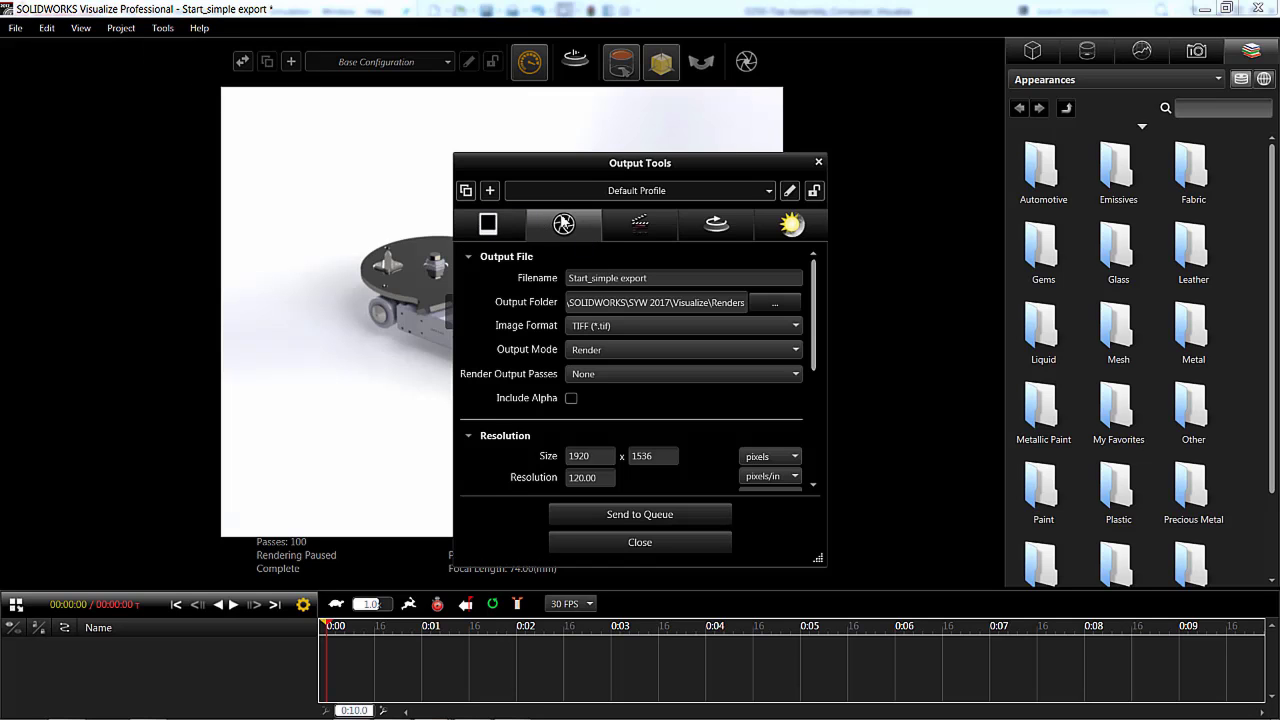
{"action": "left_click", "coordinate": [630, 347]}
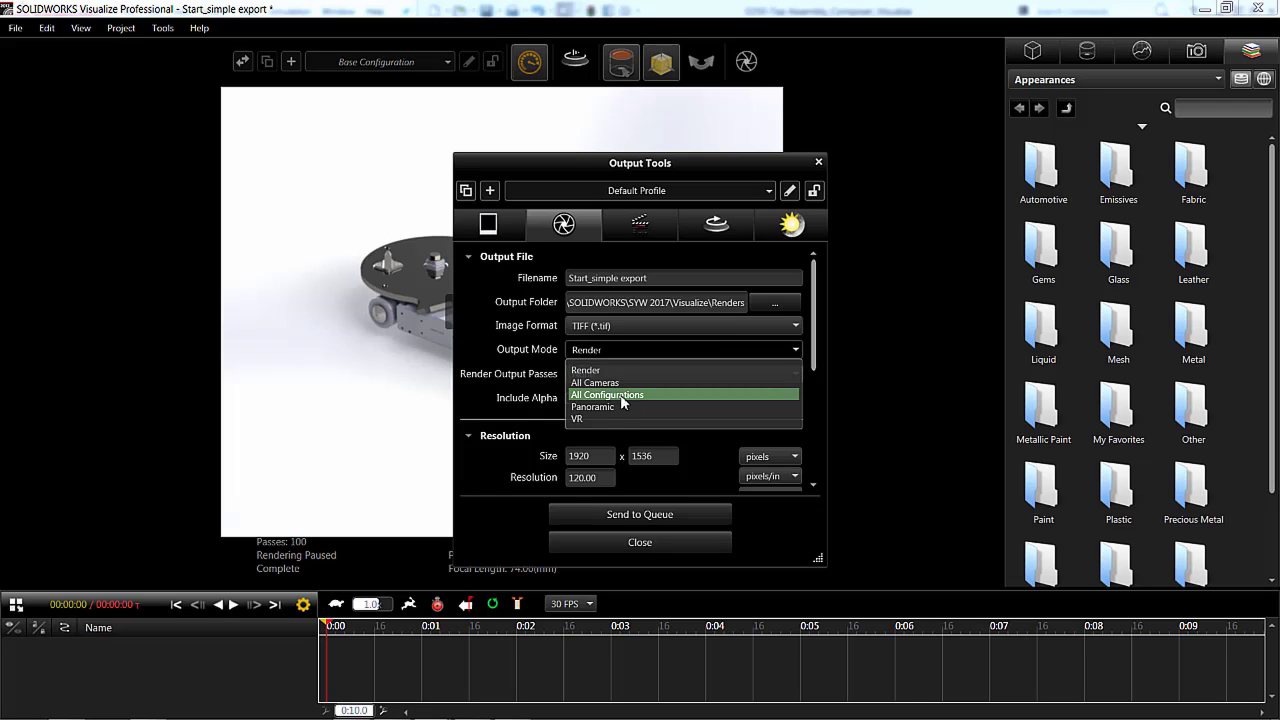
{"action": "left_click", "coordinate": [460, 303]}
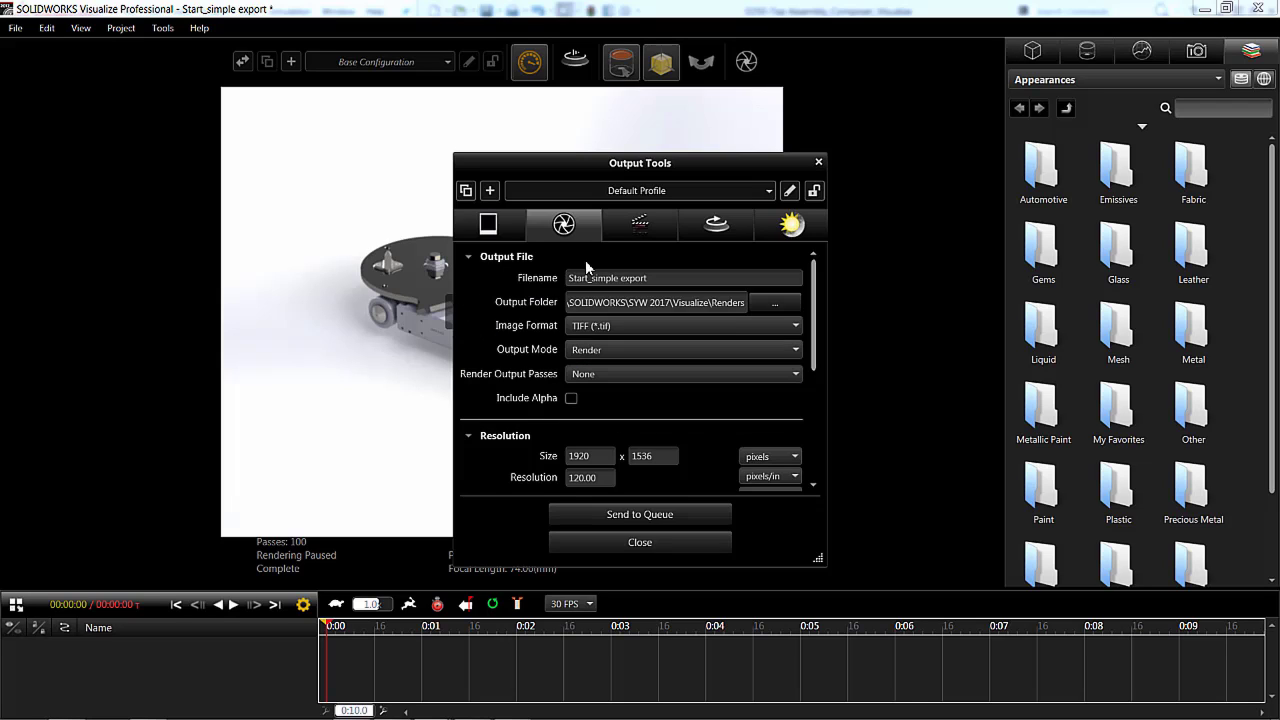
Step: Look over the animation output options and send a turntable output of Start_simple export to the render queue
{"action": "left_click", "coordinate": [650, 224]}
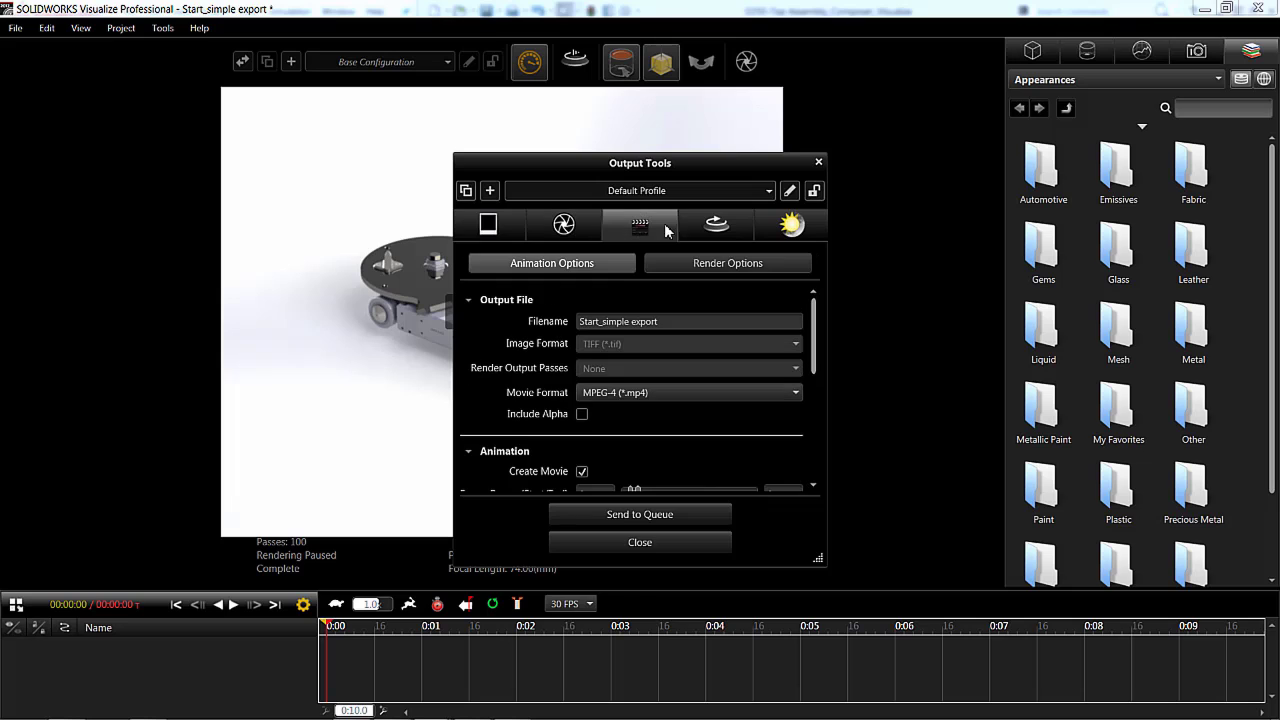
{"action": "left_click", "coordinate": [727, 230]}
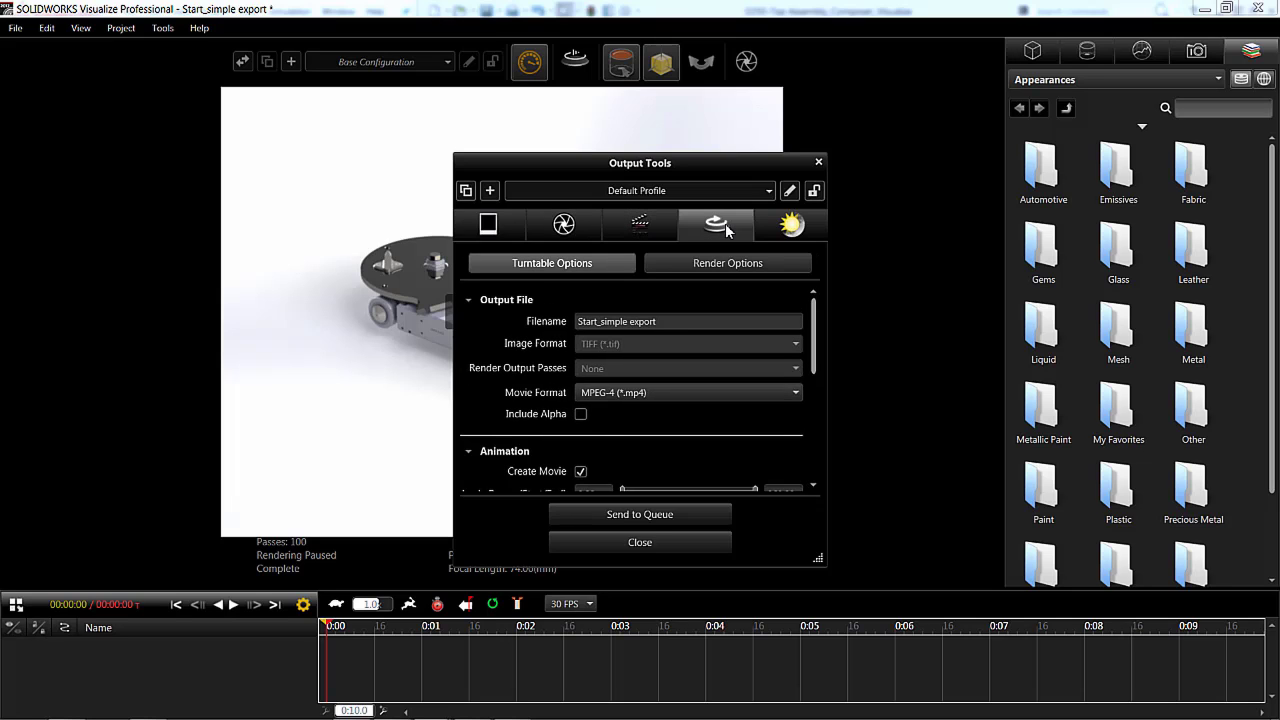
{"action": "left_click", "coordinate": [658, 513]}
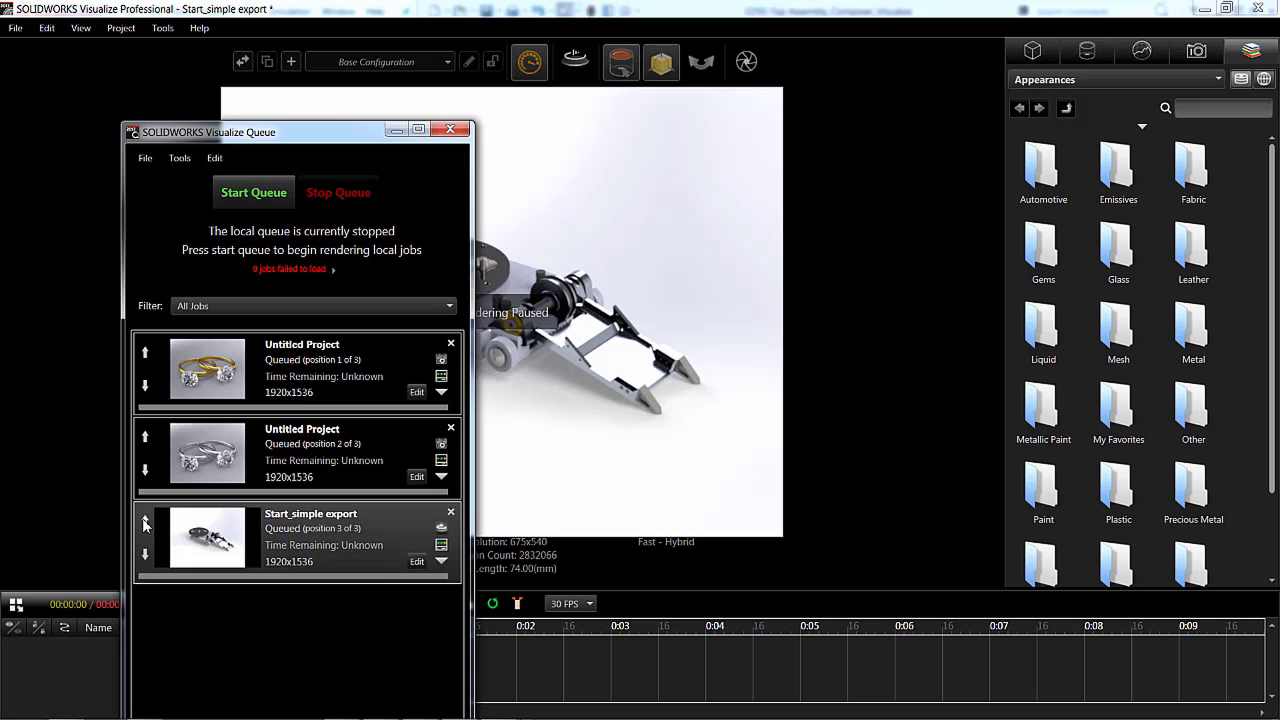
Step: Move the Start_simple export job to the first position in the render queue and leave the queue
{"action": "left_click", "coordinate": [145, 521]}
{"action": "left_click", "coordinate": [145, 437]}
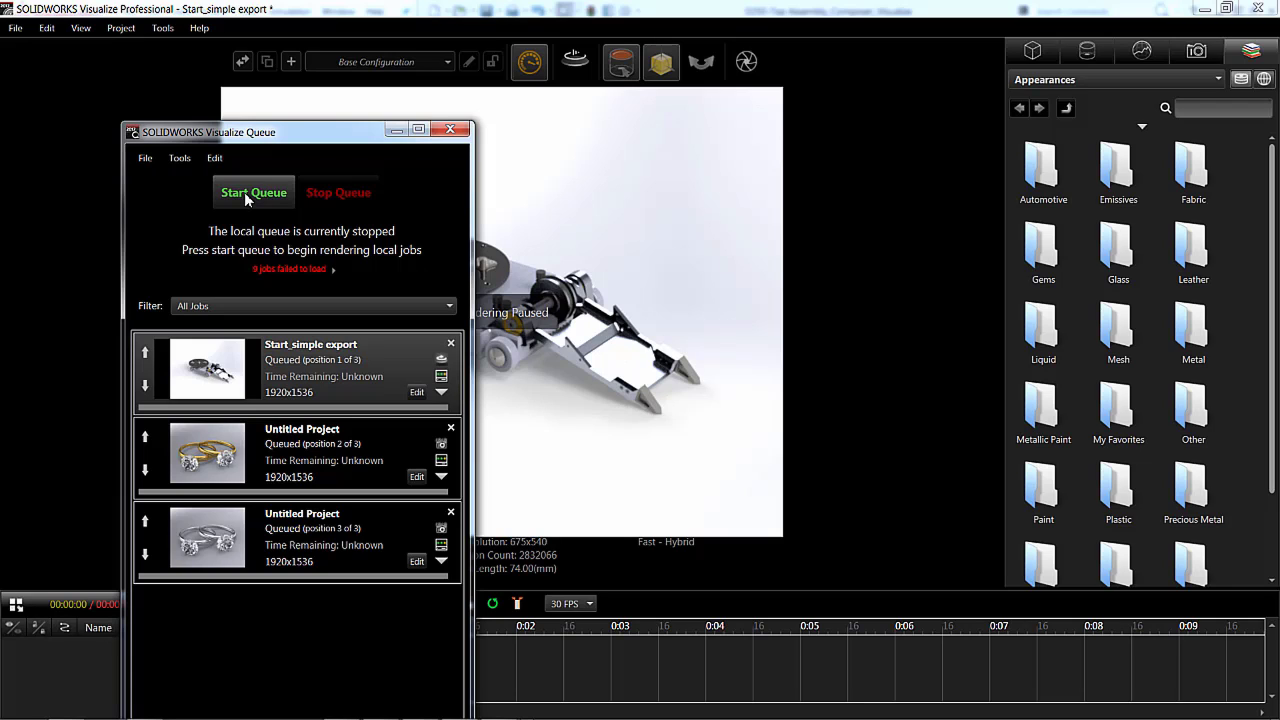
{"action": "left_click", "coordinate": [812, 178]}
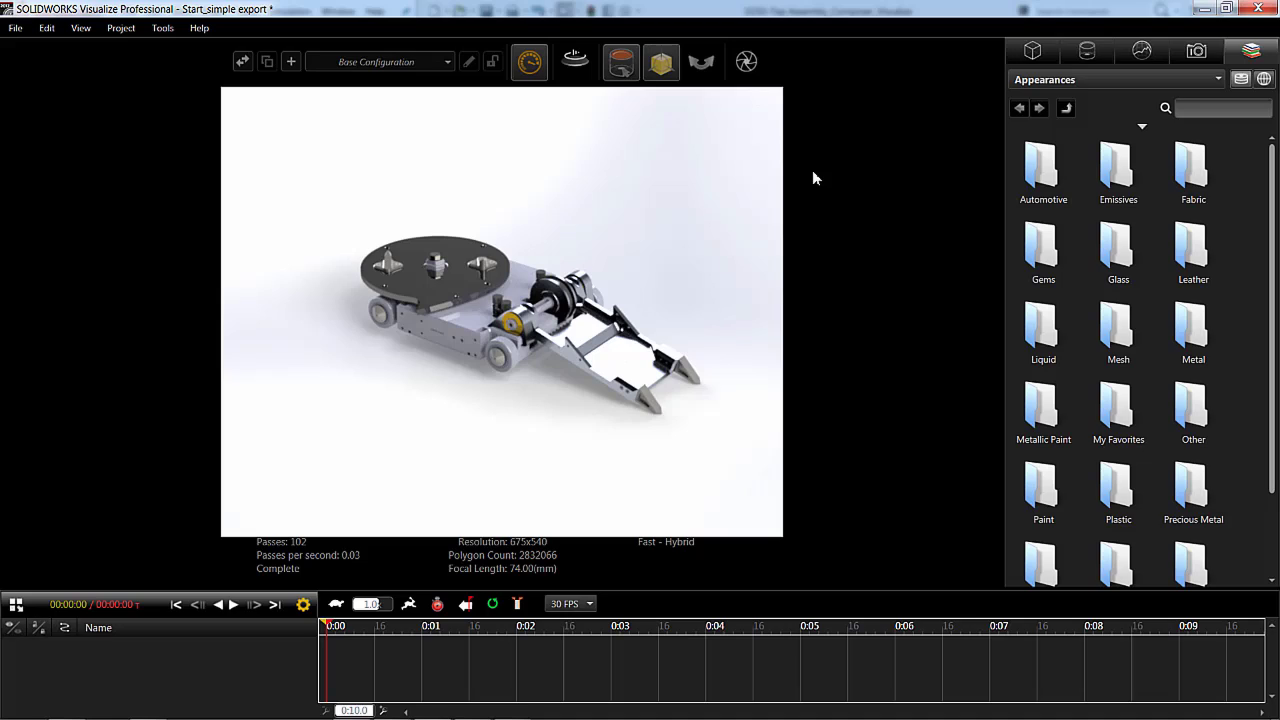
Step: Switch the interface to Easy Mode and return to the full layout
{"action": "key", "text": "space"}
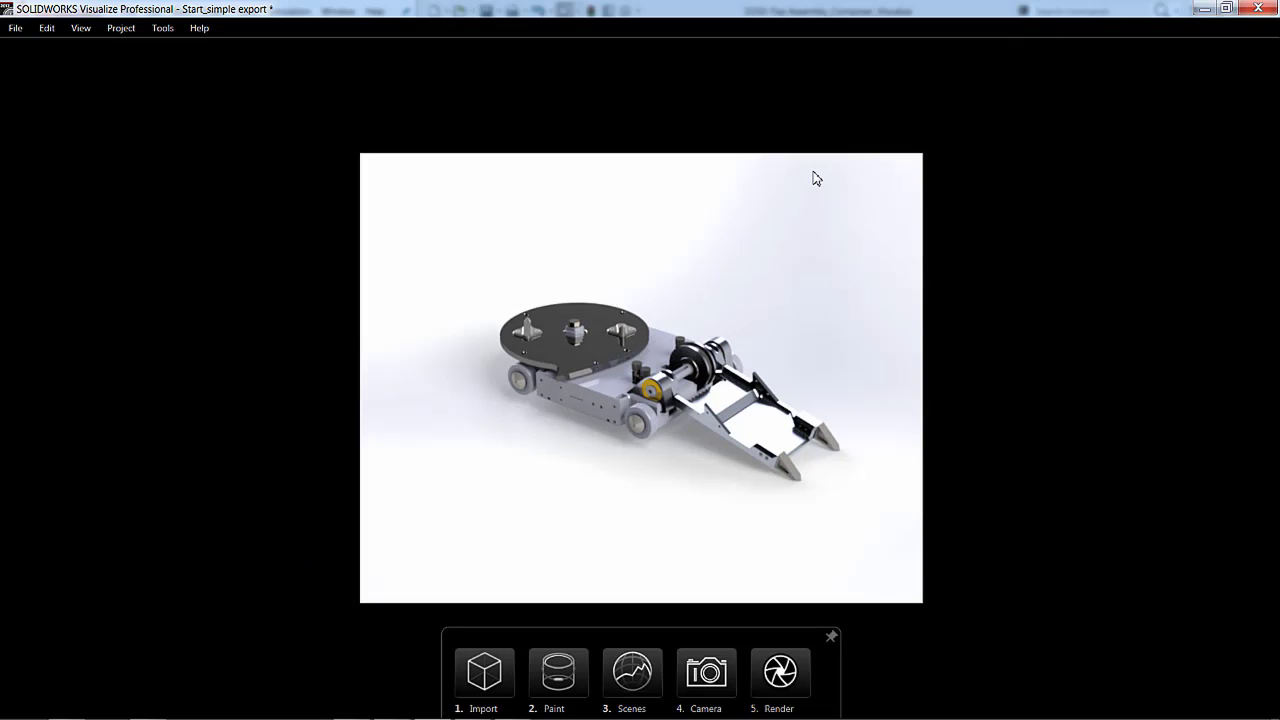
{"action": "key", "text": "space"}
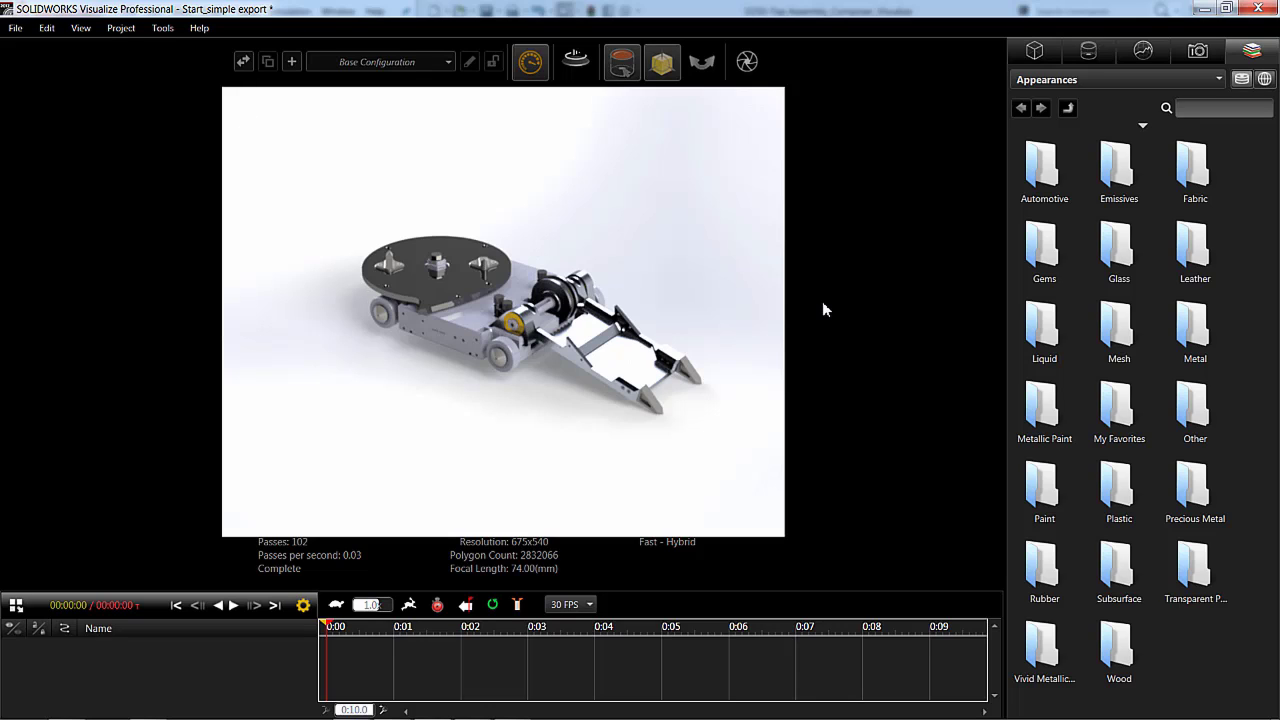
Step: Try manual GPU and Hybrid render devices in the 3D Viewport options and restore Automatic device selection
{"action": "left_click", "coordinate": [168, 30]}
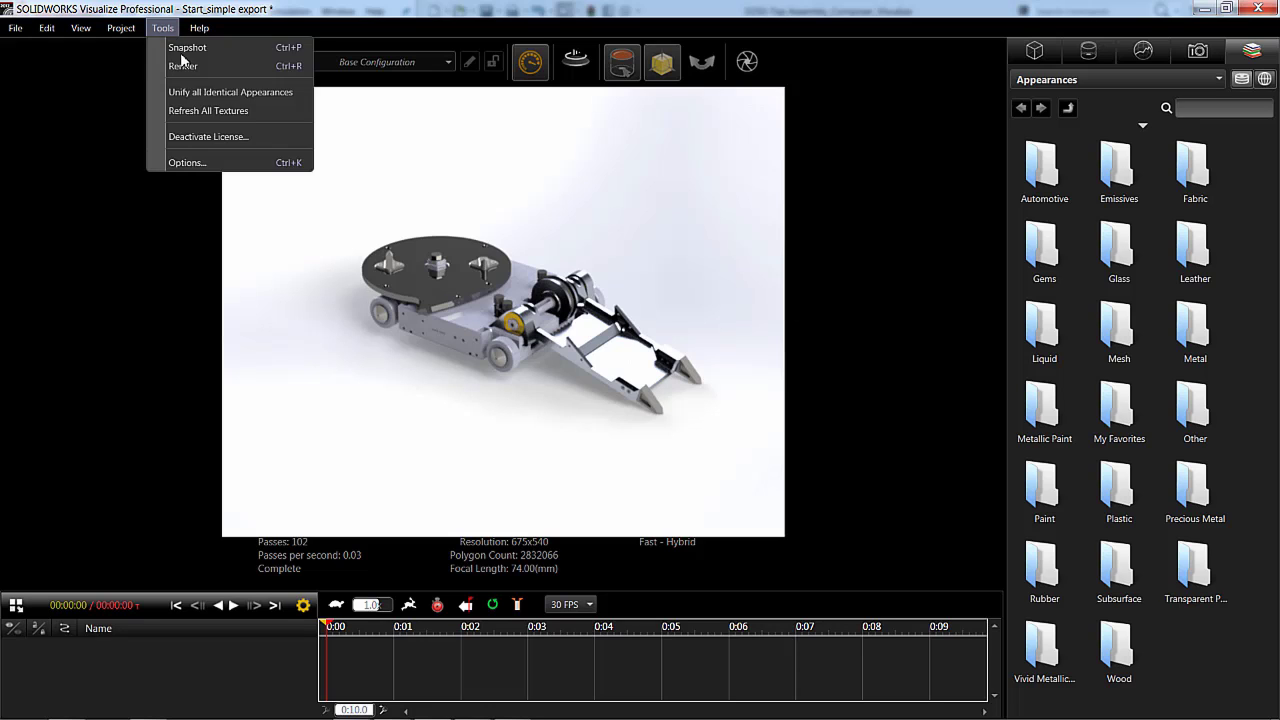
{"action": "left_click", "coordinate": [187, 163]}
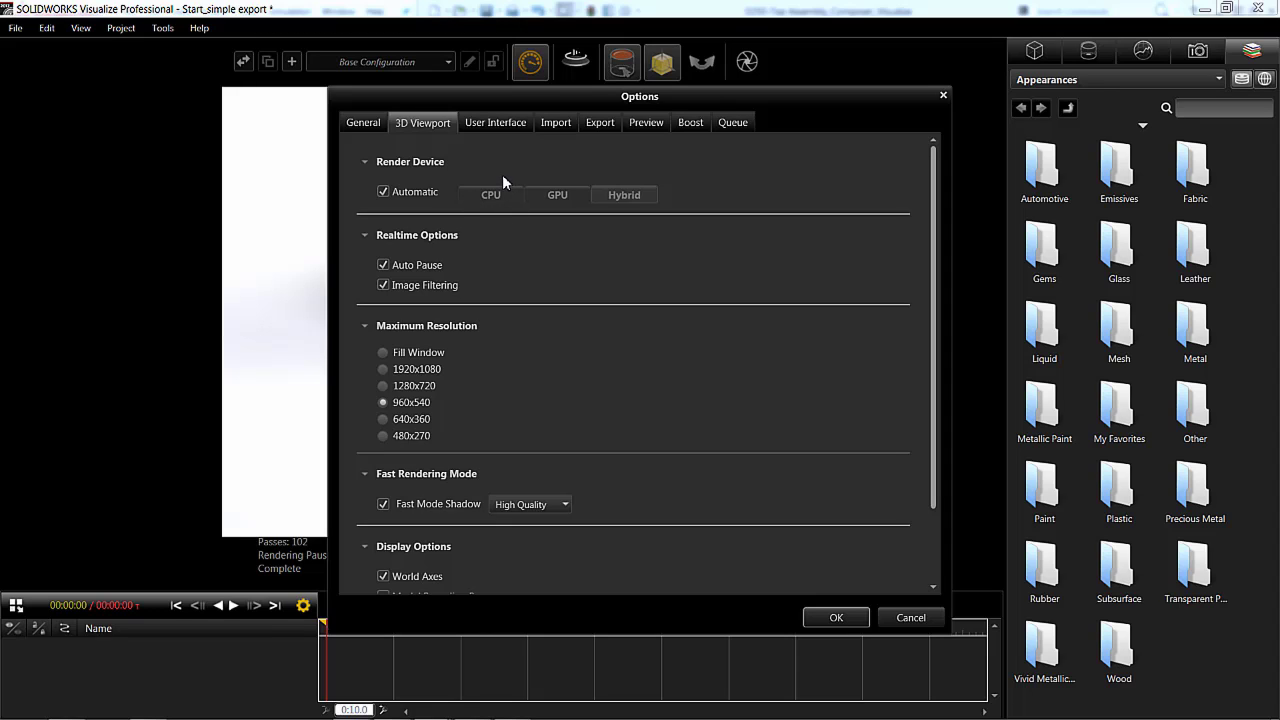
{"action": "left_click", "coordinate": [390, 192]}
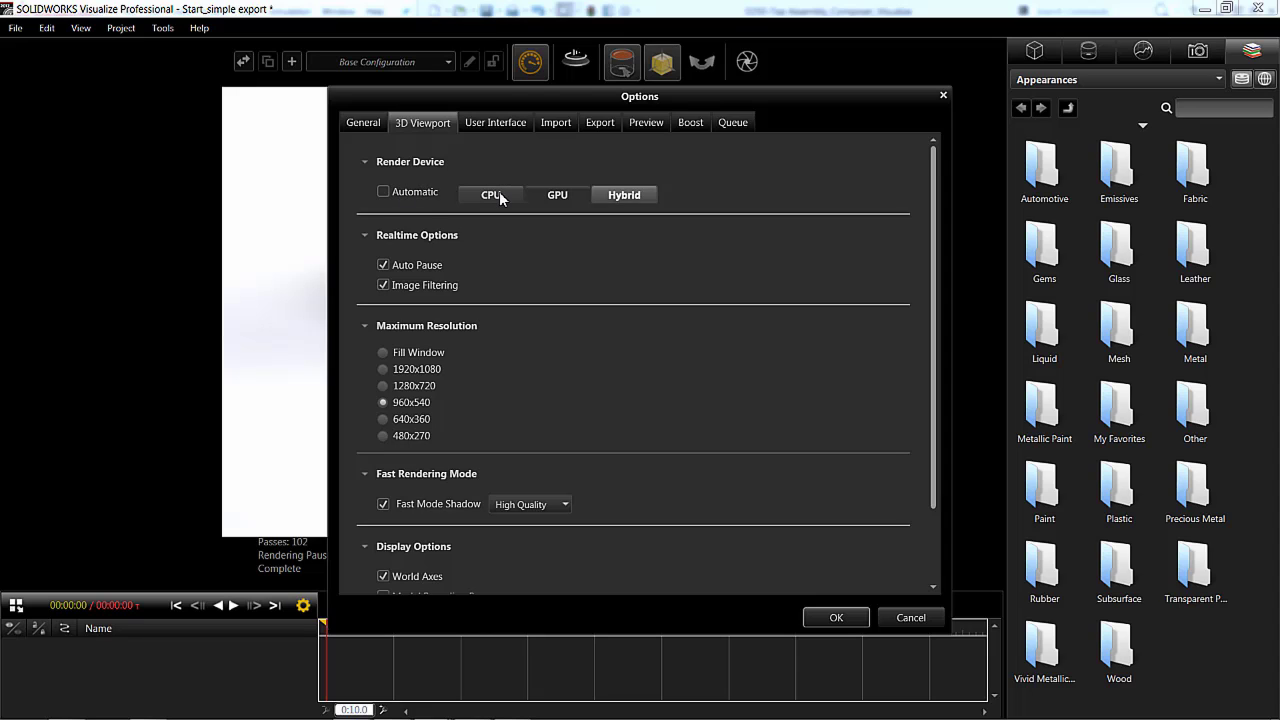
{"action": "left_click", "coordinate": [549, 197]}
{"action": "left_click", "coordinate": [611, 197]}
{"action": "left_click", "coordinate": [392, 194]}
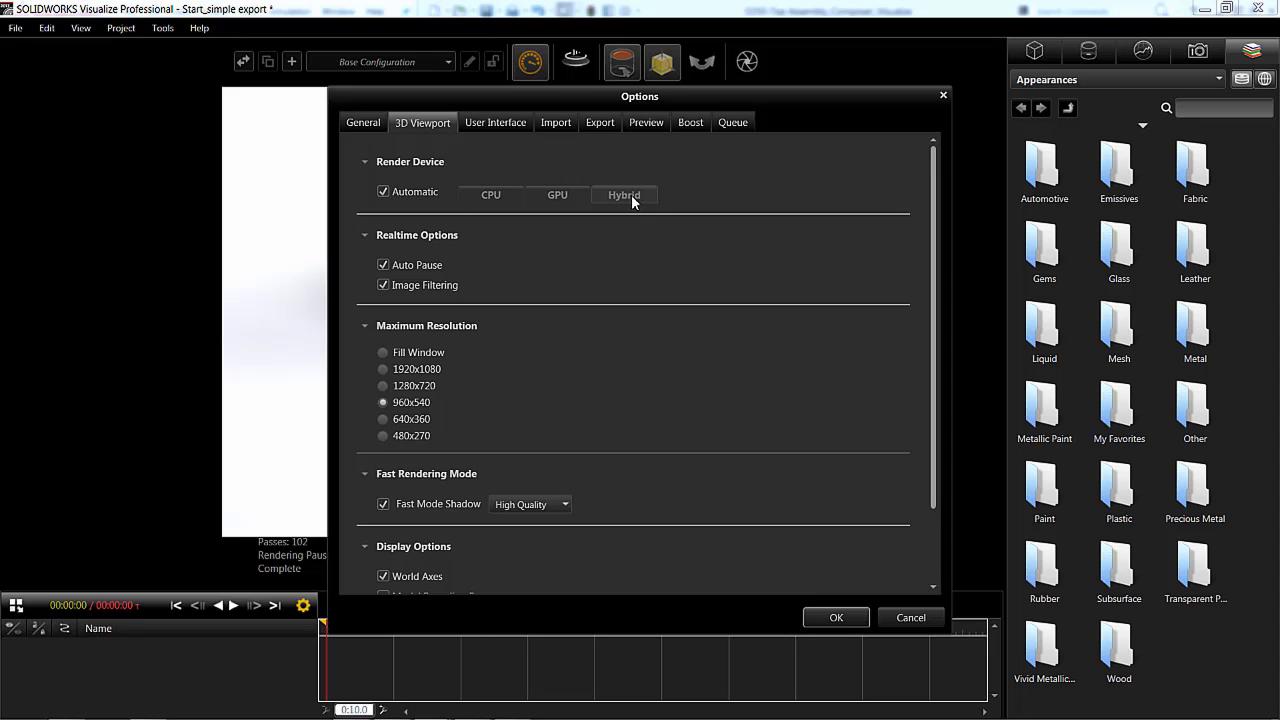
Step: Keep the render device on Automatic, look over the User Interface options and accept the options dialog
{"action": "left_click", "coordinate": [401, 192]}
{"action": "left_click", "coordinate": [502, 121]}
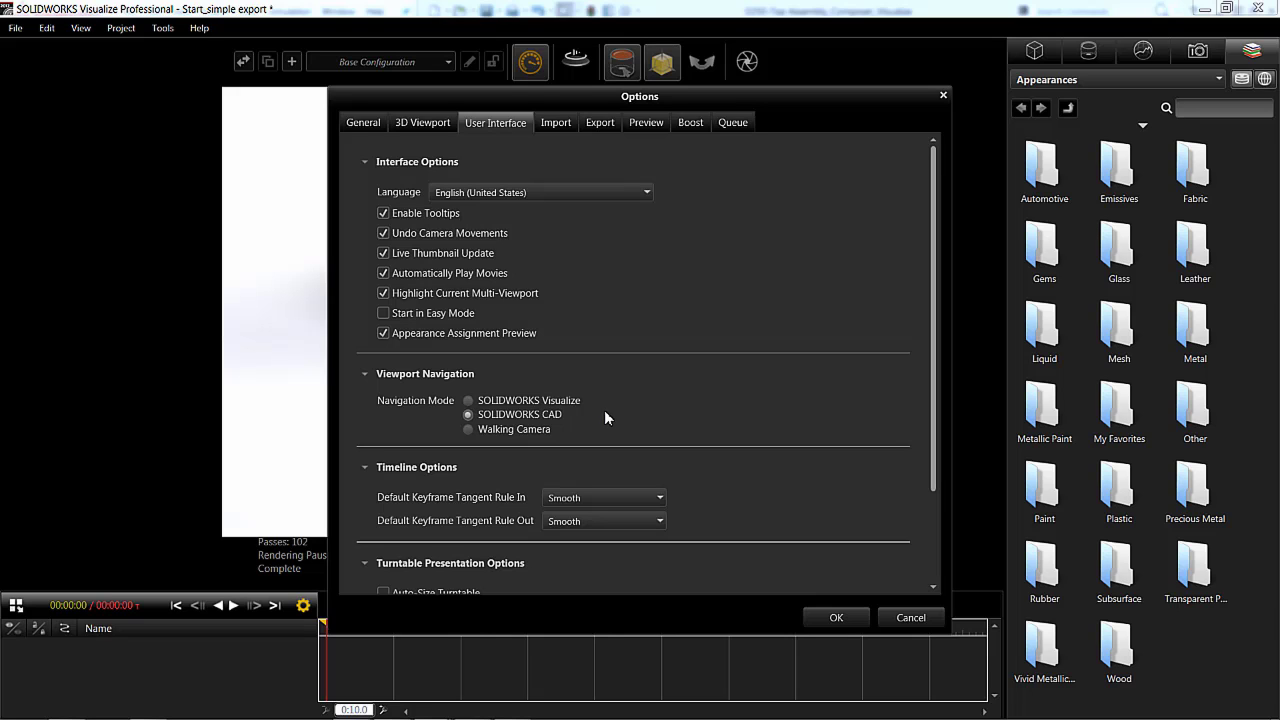
{"action": "left_click", "coordinate": [826, 616]}
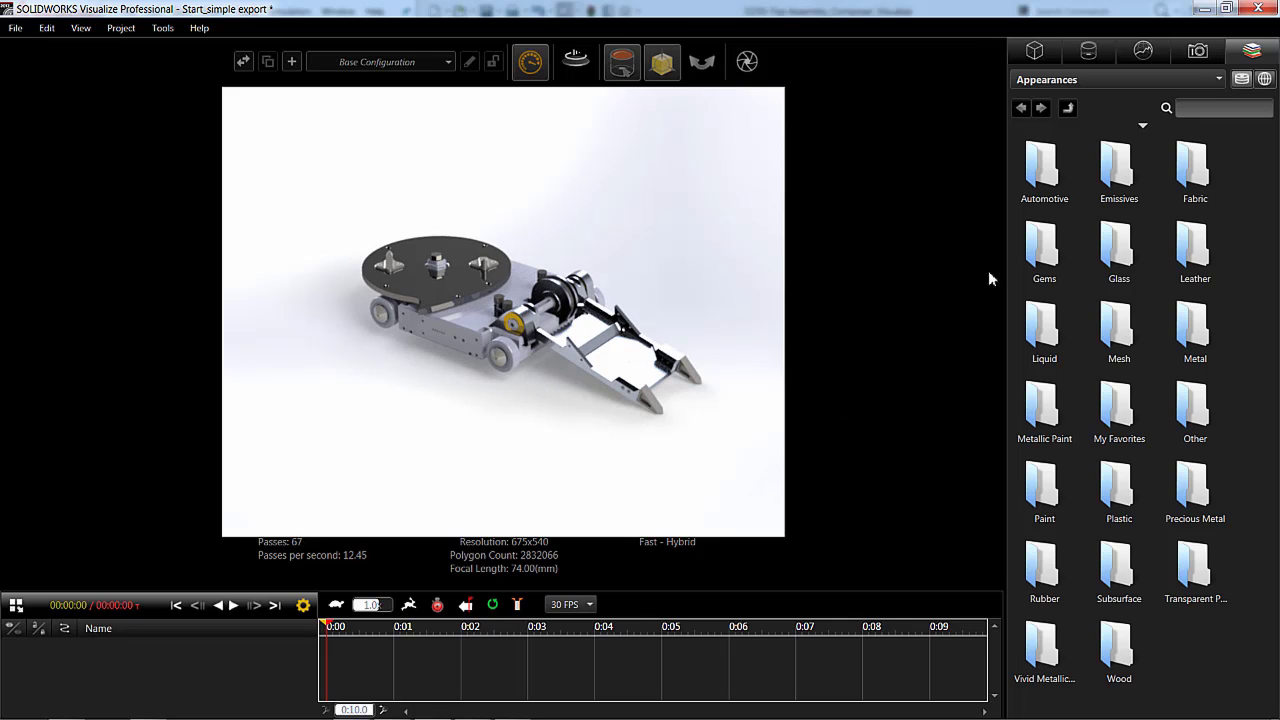
Step: Delete the 3 Point Faded Backplate from the scene's backplates
{"action": "left_click", "coordinate": [1141, 55]}
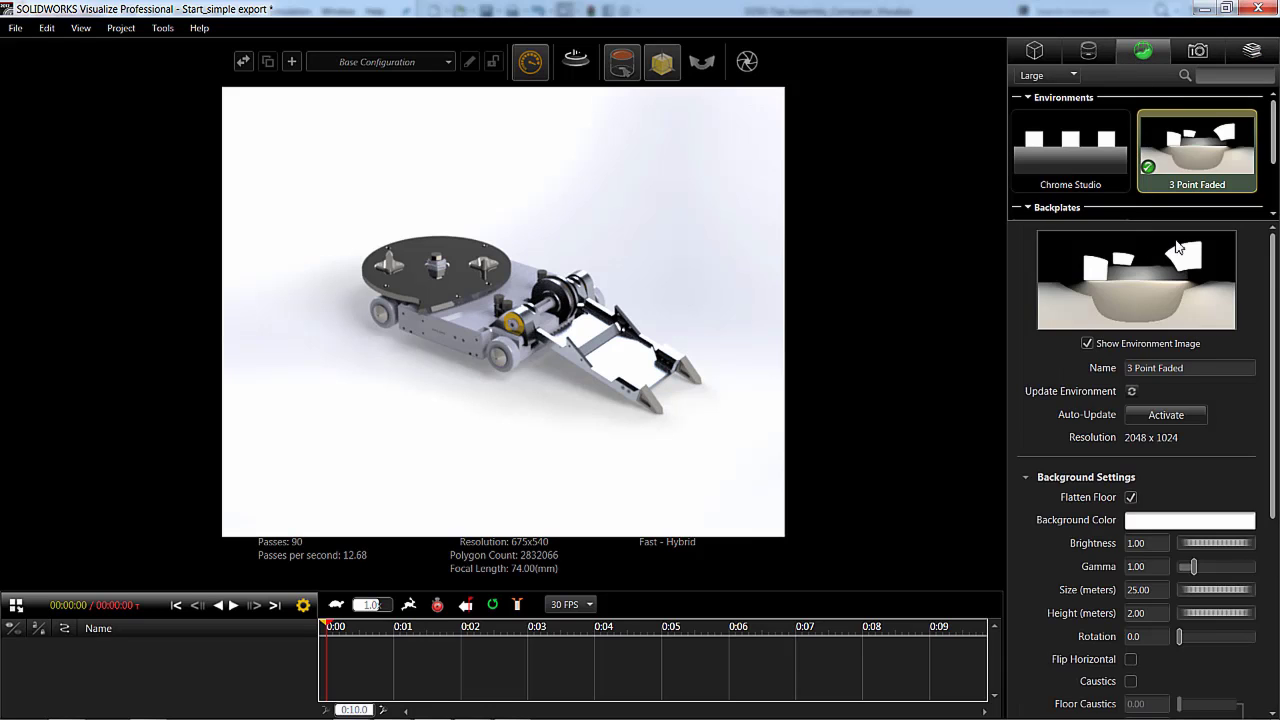
{"action": "left_click_drag", "start_coordinate": [1275, 147], "coordinate": [1275, 194]}
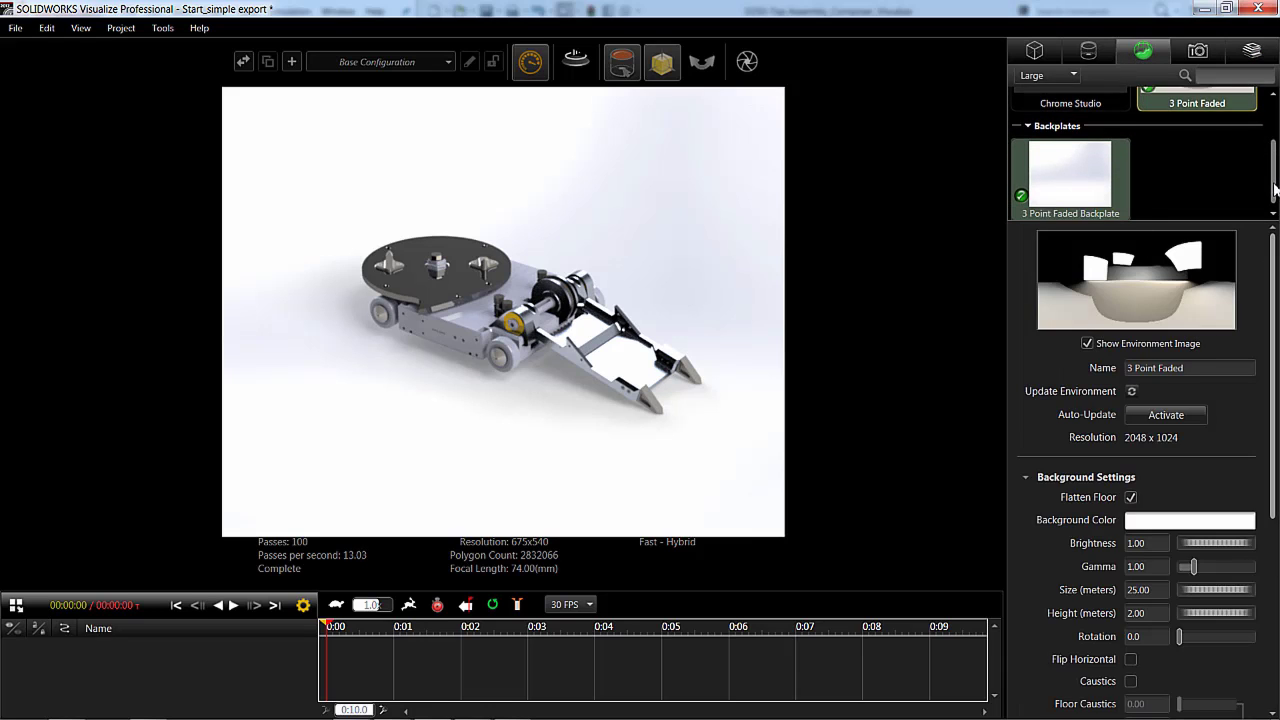
{"action": "left_click", "coordinate": [1050, 182]}
{"action": "right_click", "coordinate": [1058, 174]}
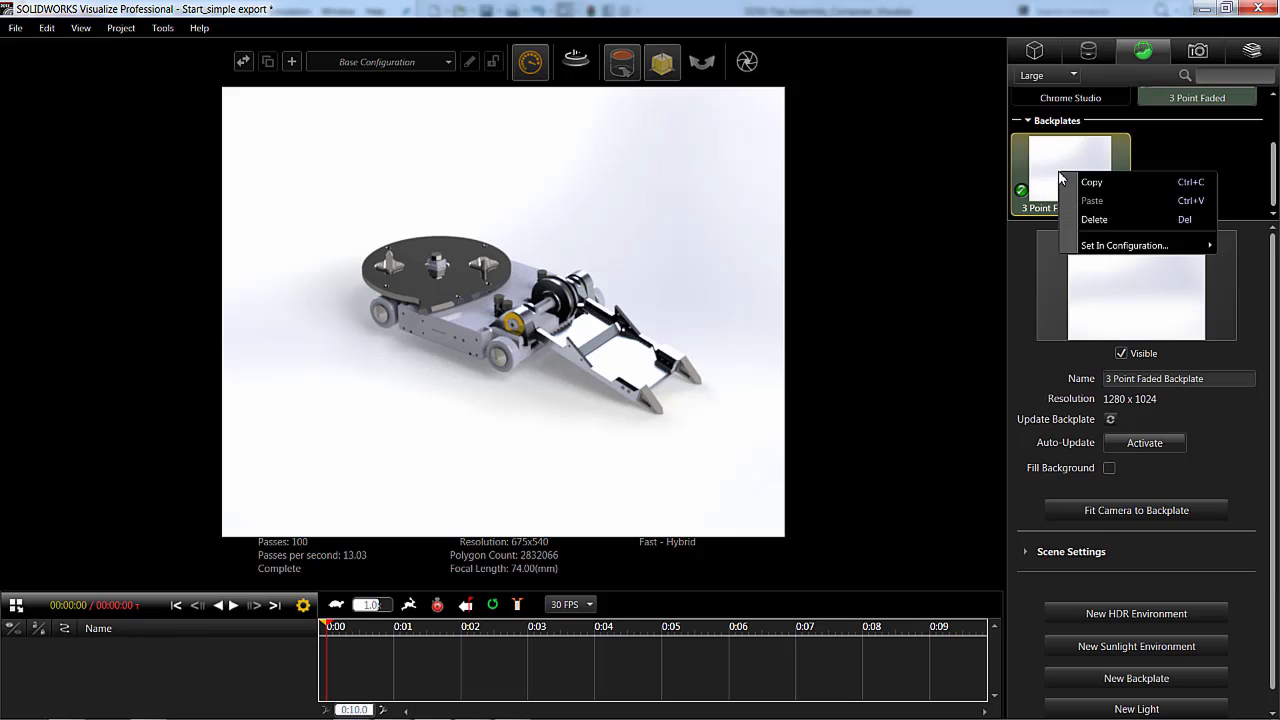
{"action": "left_click", "coordinate": [1098, 220]}
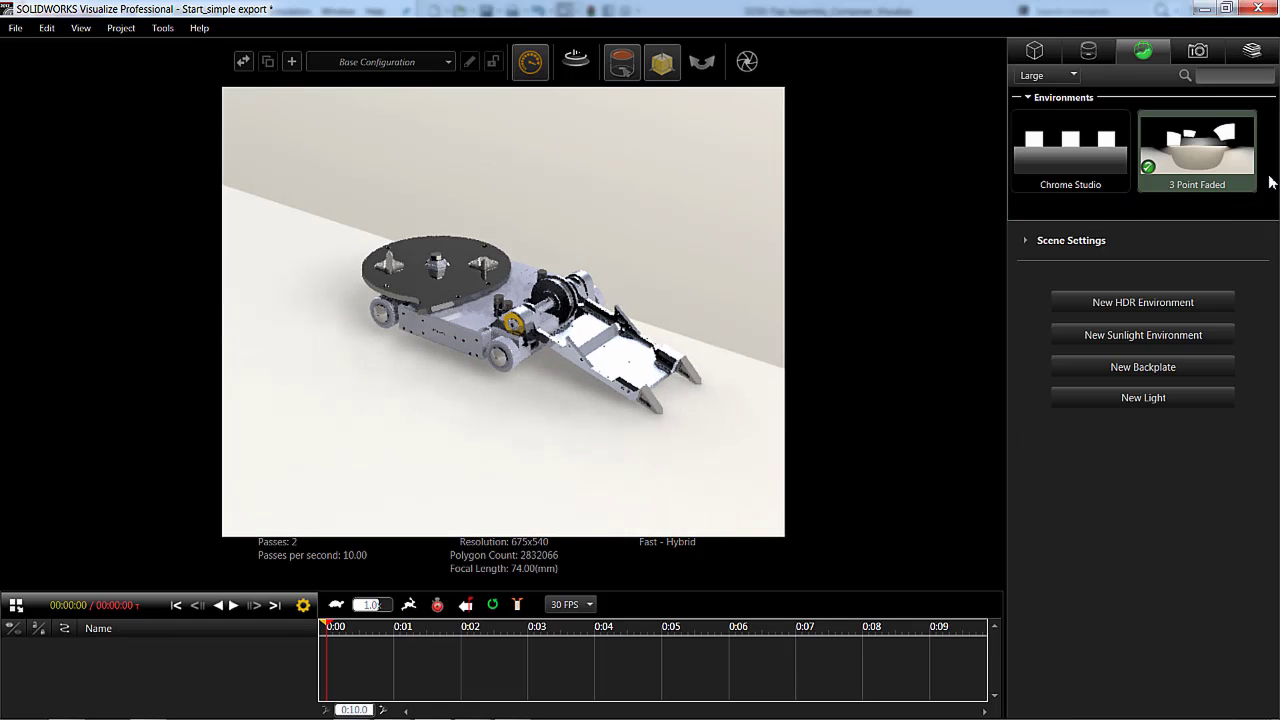
Step: Delete the 3 Point Faded environment from the scene
{"action": "left_click", "coordinate": [1219, 150]}
{"action": "right_click", "coordinate": [1214, 146]}
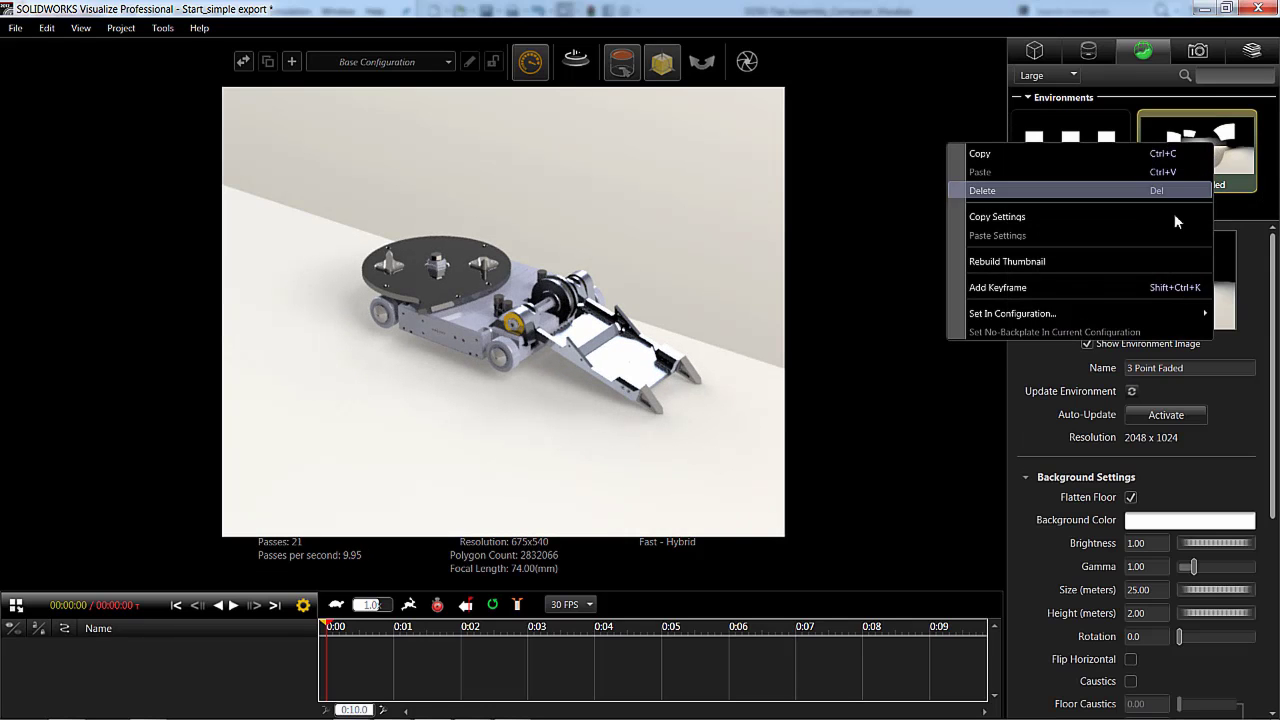
{"action": "left_click", "coordinate": [1136, 190]}
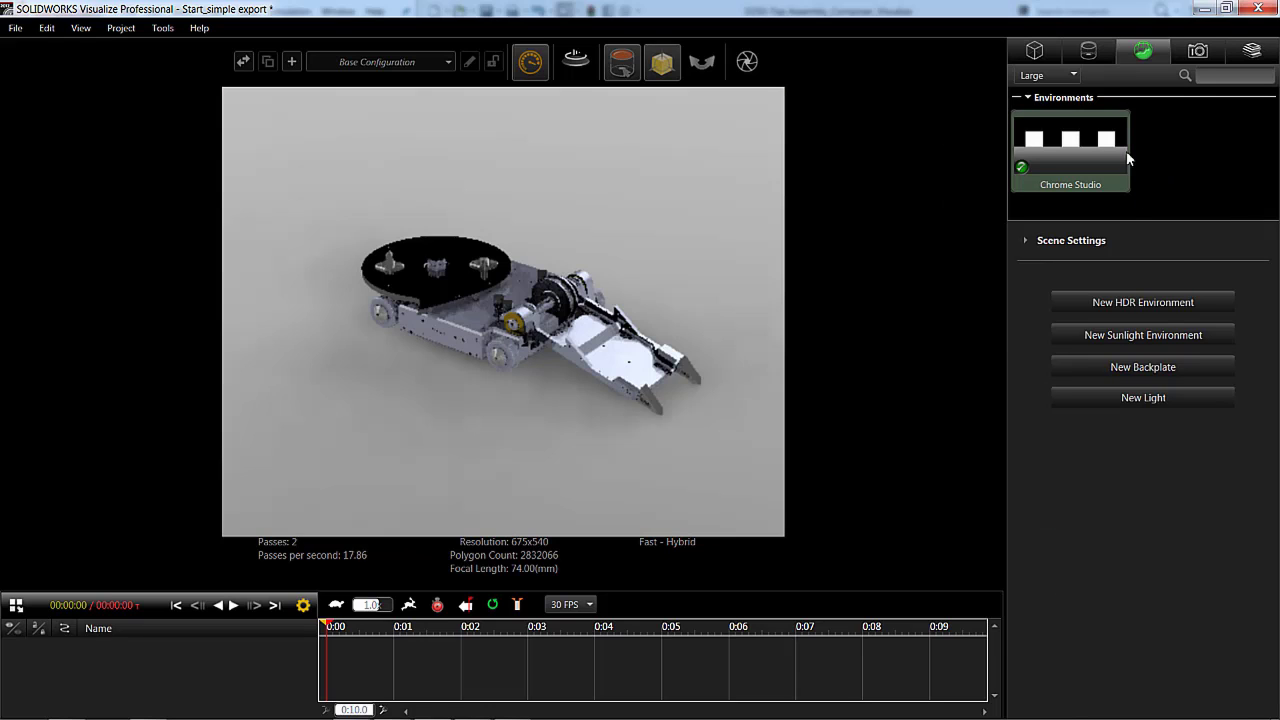
Step: Apply the Docklands Bridge environment from the library to the robot scene
{"action": "left_click", "coordinate": [1251, 50]}
{"action": "left_click", "coordinate": [1148, 76]}
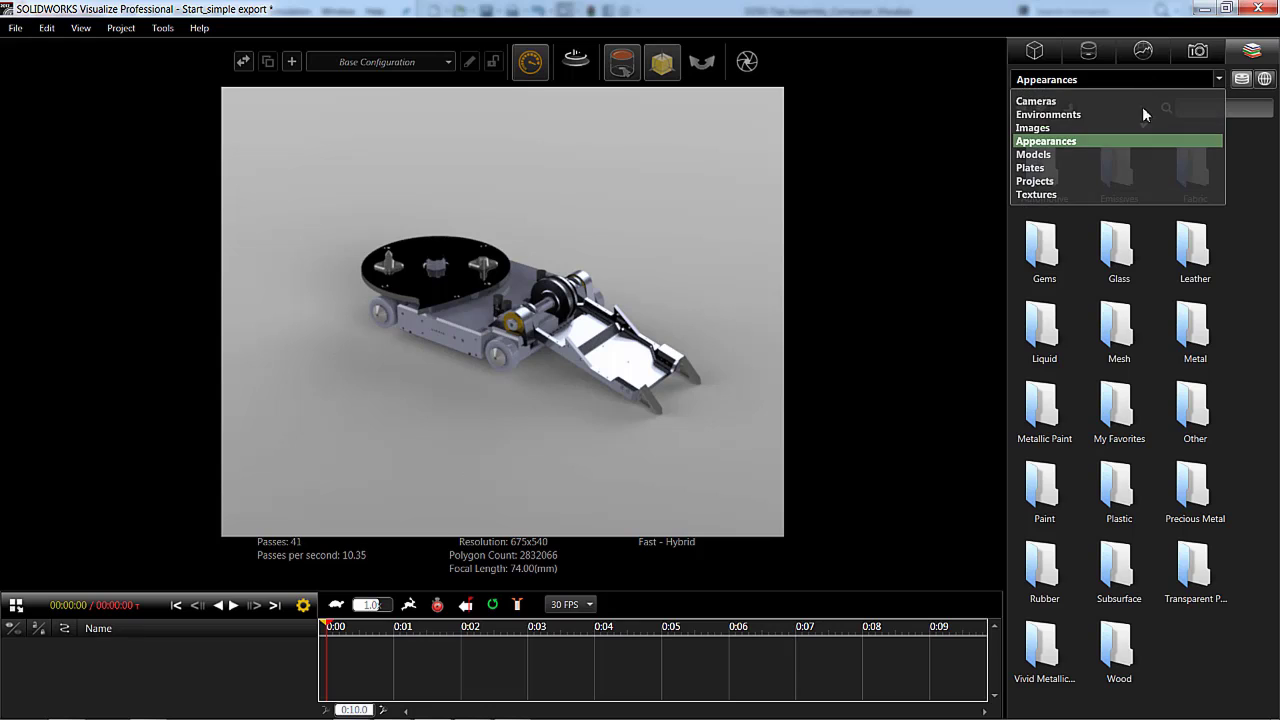
{"action": "left_click", "coordinate": [1141, 114]}
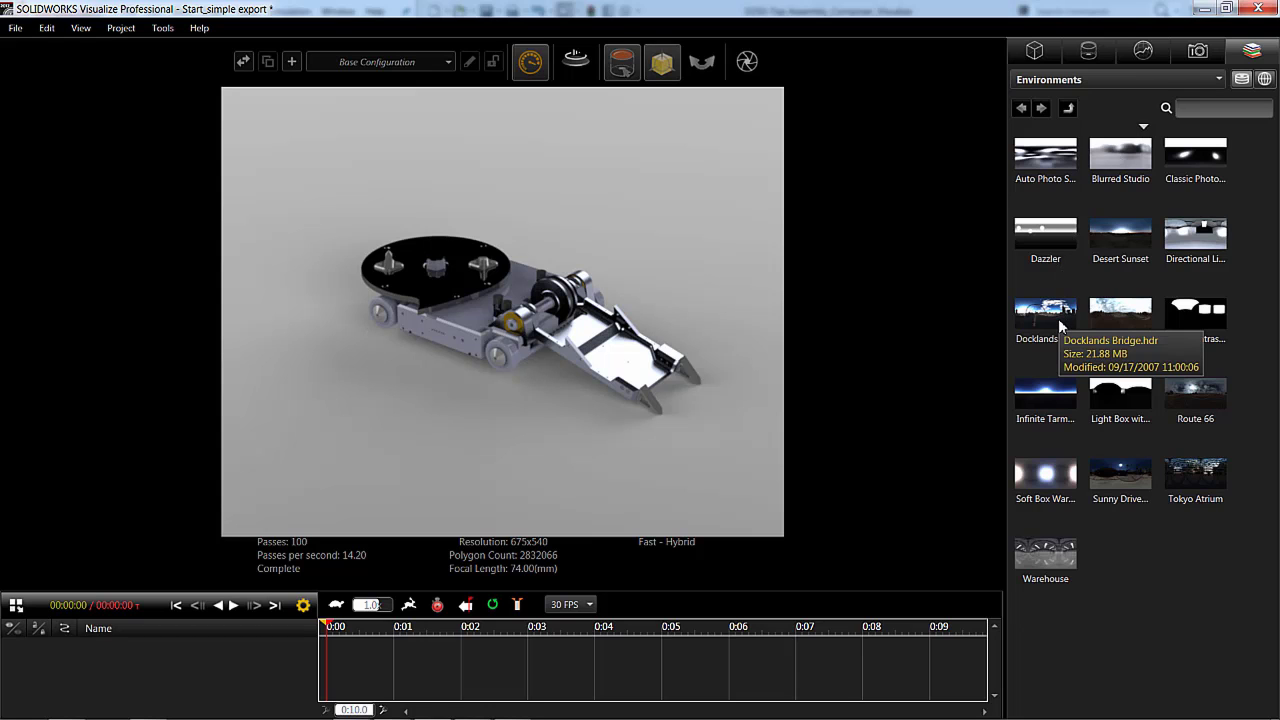
{"action": "left_click_drag", "start_coordinate": [1058, 318], "coordinate": [739, 221]}
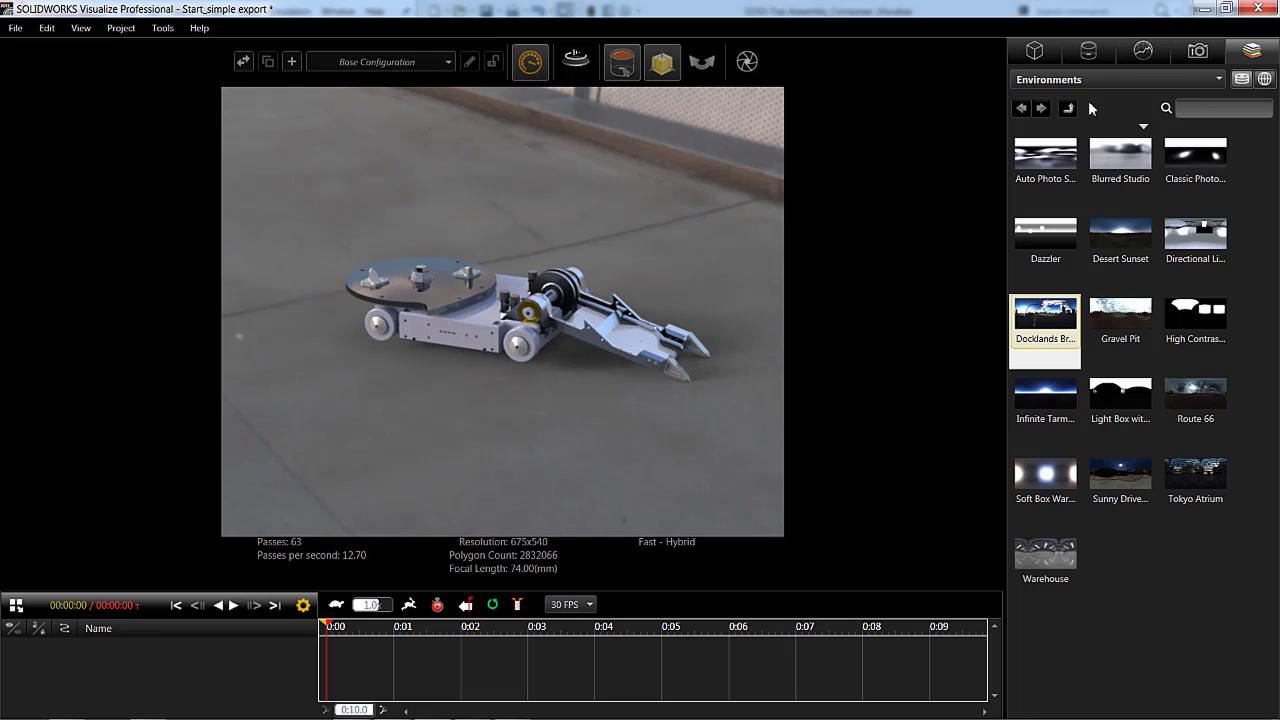
Step: Delete the Chrome Studio environment from the project's environments
{"action": "left_click", "coordinate": [1143, 50]}
{"action": "right_click", "coordinate": [1083, 156]}
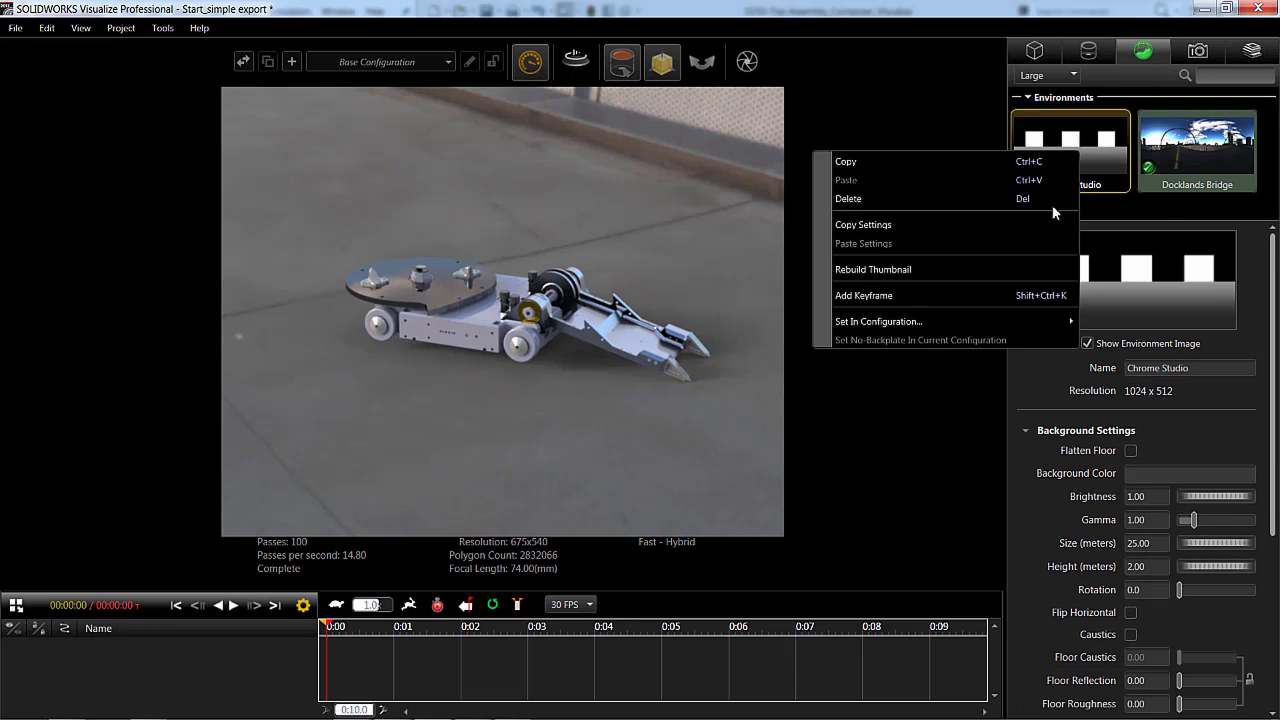
{"action": "left_click", "coordinate": [1042, 203]}
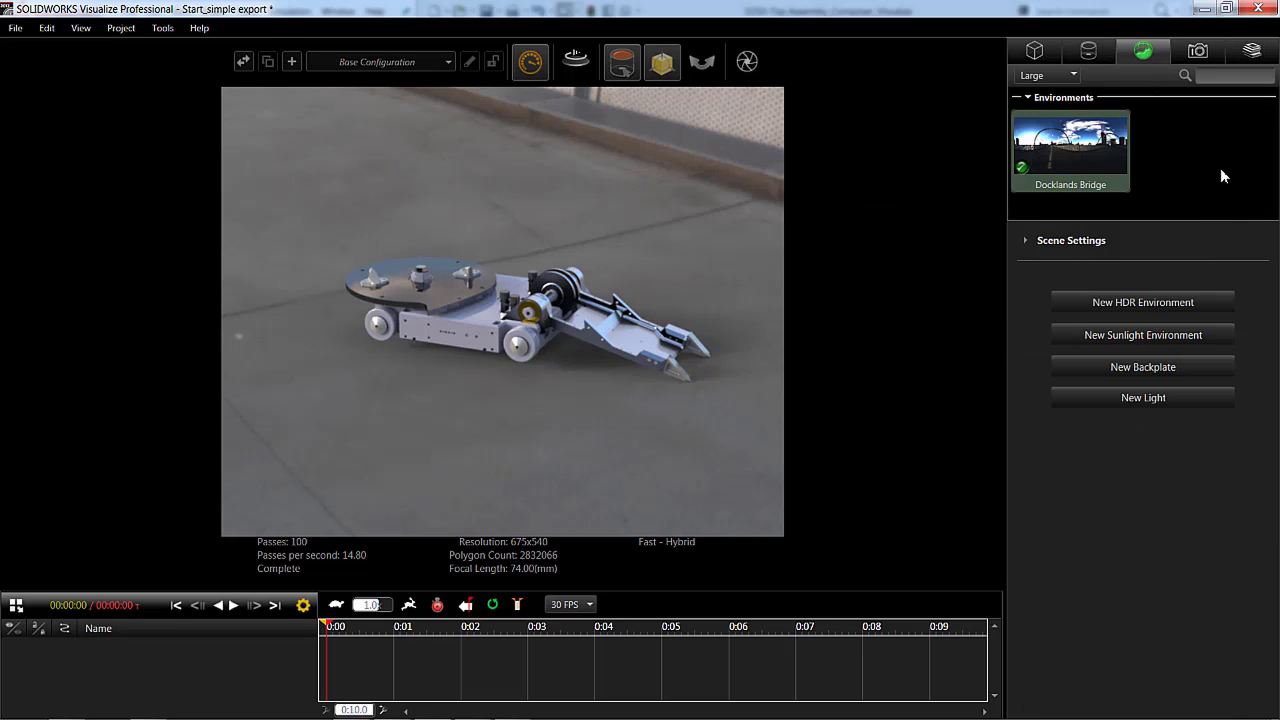
Step: From the Metal appearance library, apply Brushed Aluminum to the robot's chassis and Gunmetal to the round top plate and wheel hubs
{"action": "left_click", "coordinate": [1251, 50]}
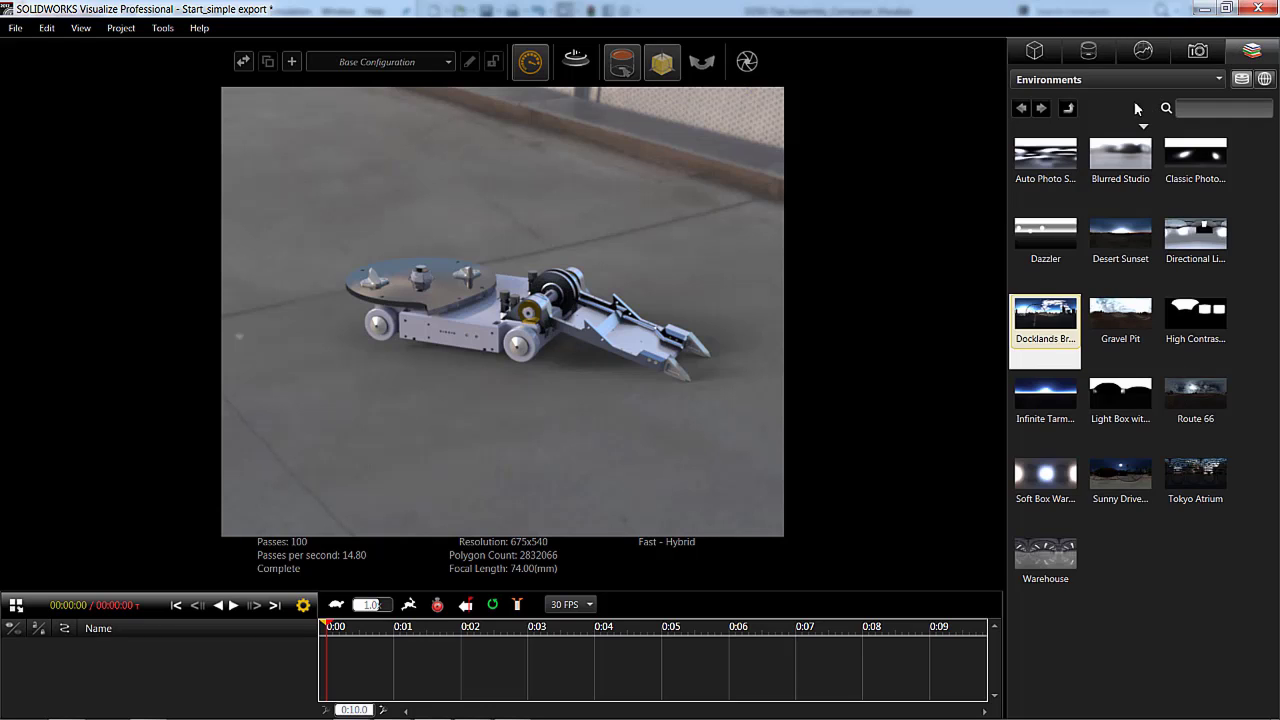
{"action": "left_click", "coordinate": [1095, 79]}
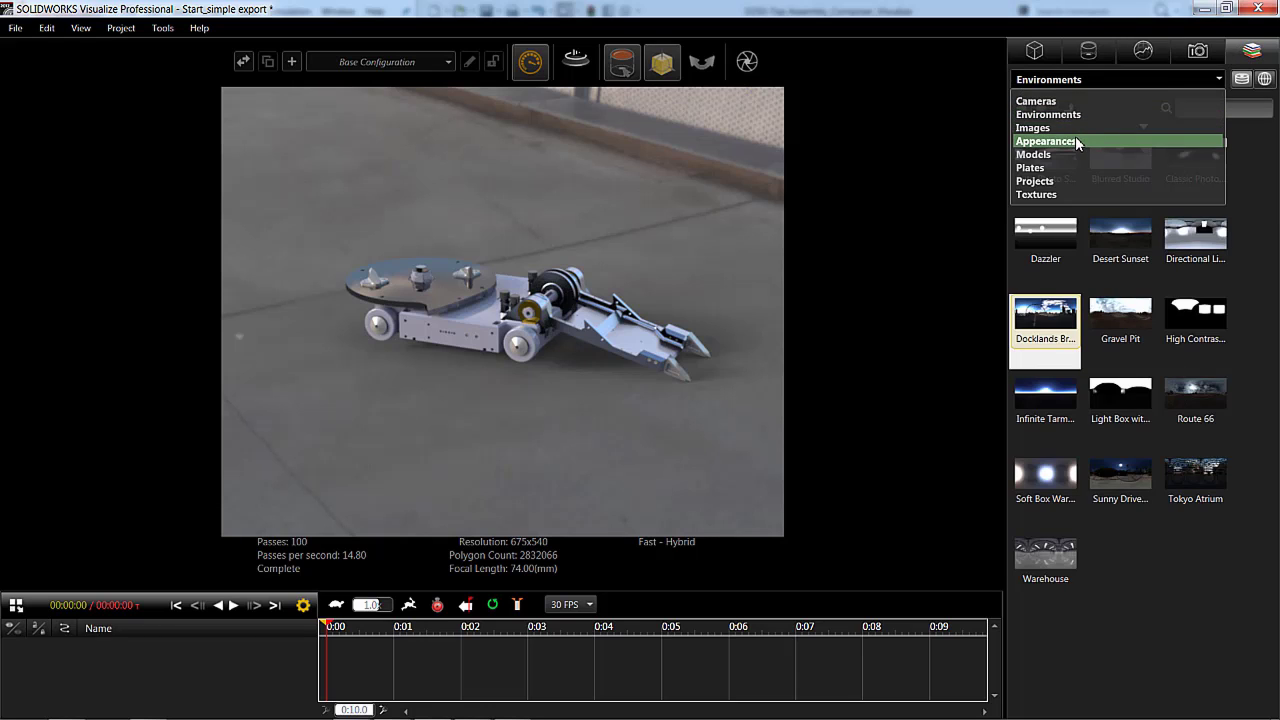
{"action": "left_click", "coordinate": [1077, 139]}
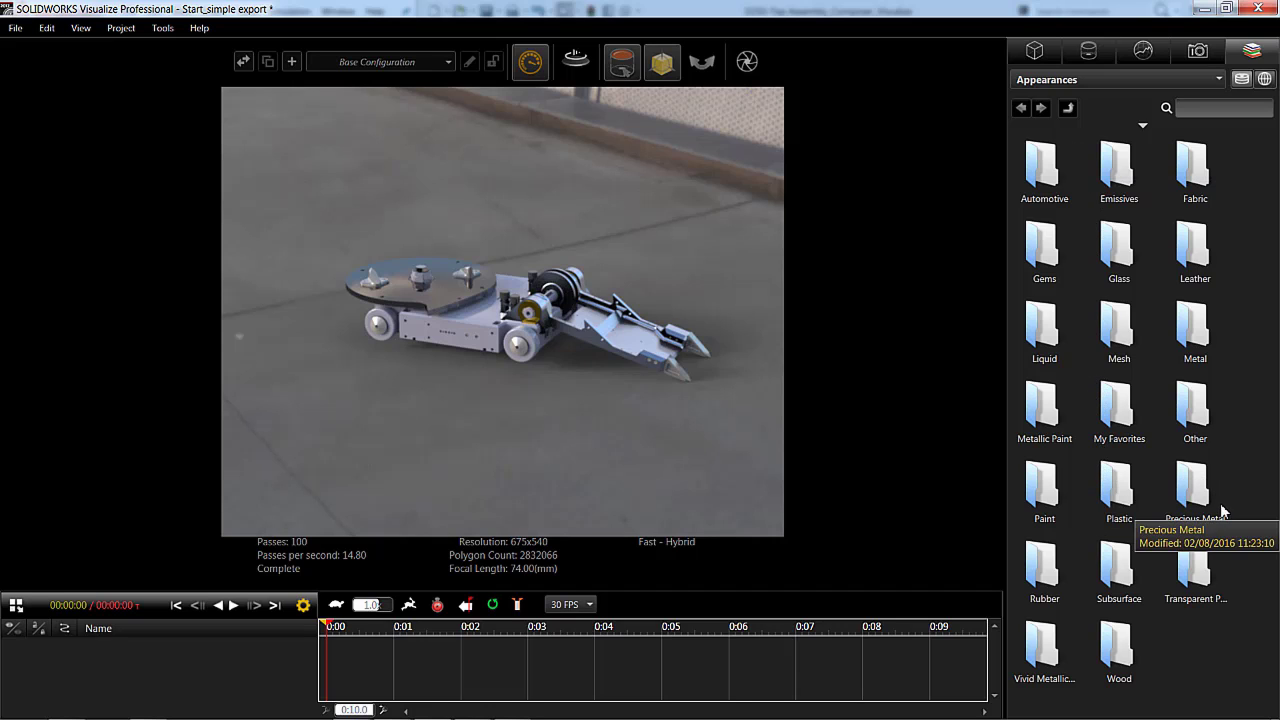
{"action": "double_click", "coordinate": [1192, 322]}
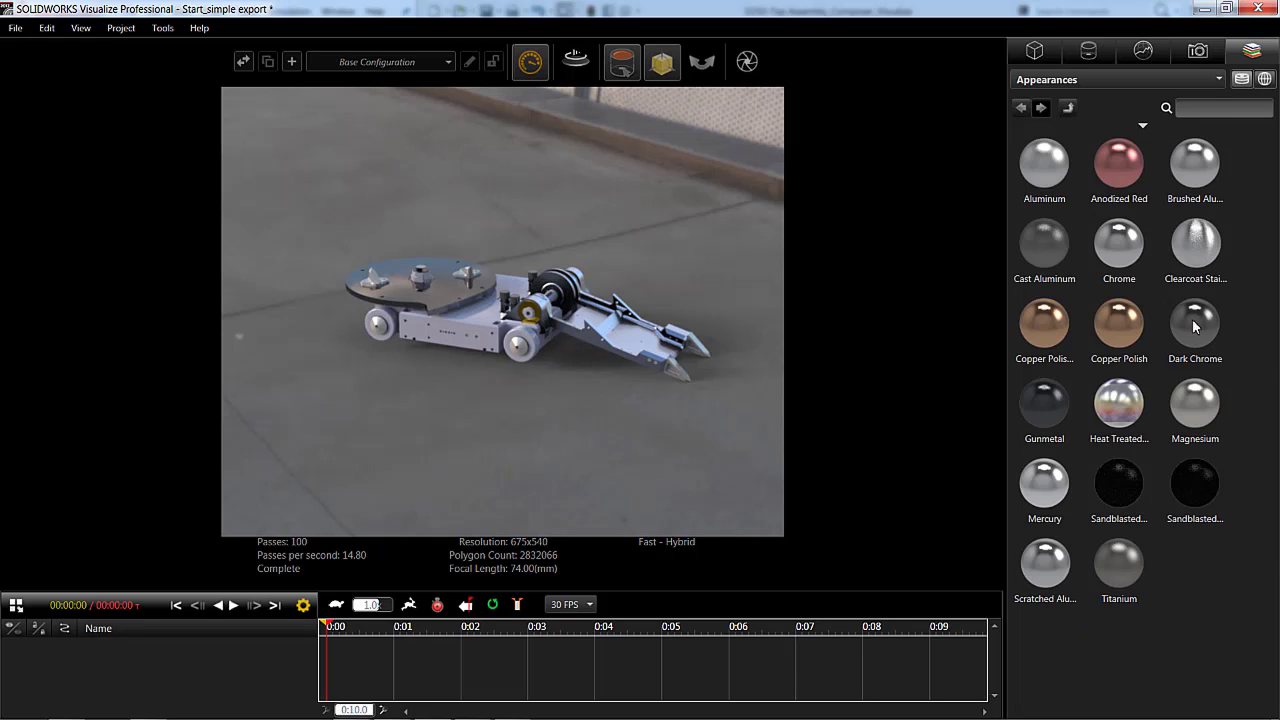
{"action": "mouse_move", "coordinate": [1195, 168]}
{"action": "left_mouse_down"}
{"action": "mouse_move", "coordinate": [914, 191]}
{"action": "mouse_move", "coordinate": [490, 335]}
{"action": "mouse_move", "coordinate": [480, 350]}
{"action": "left_mouse_up"}
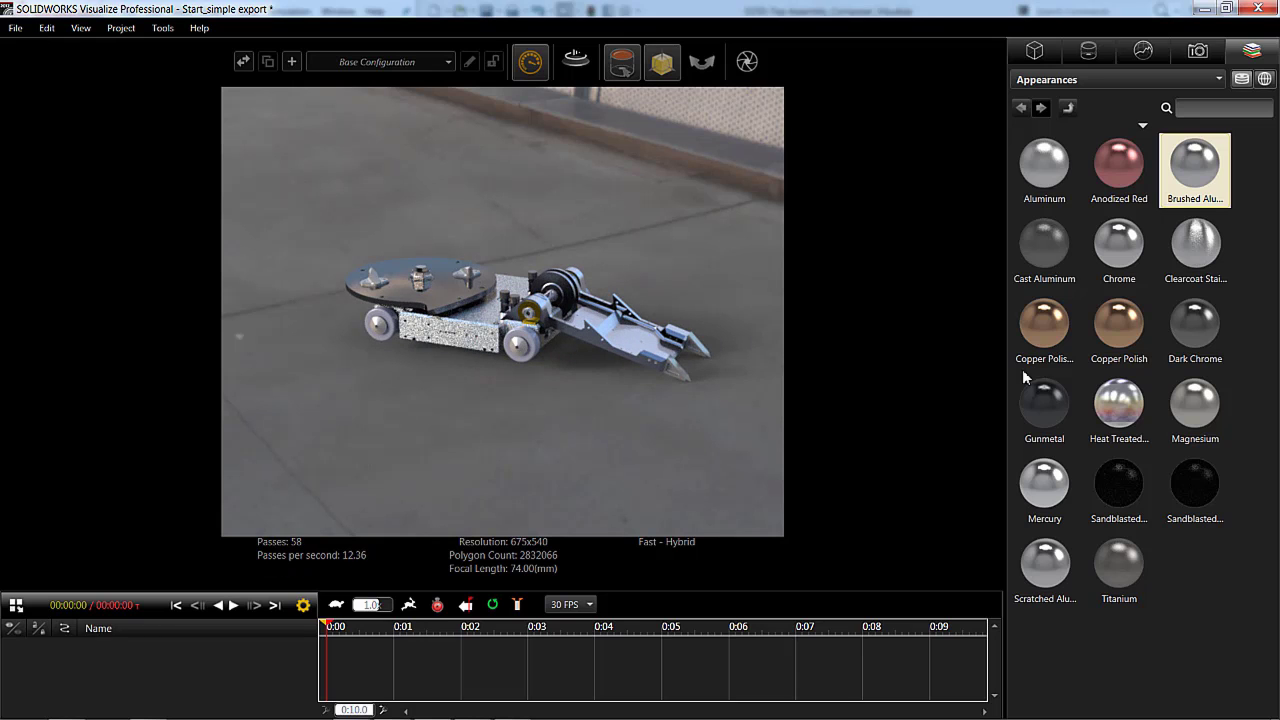
{"action": "left_click_drag", "start_coordinate": [1056, 400], "coordinate": [447, 294]}
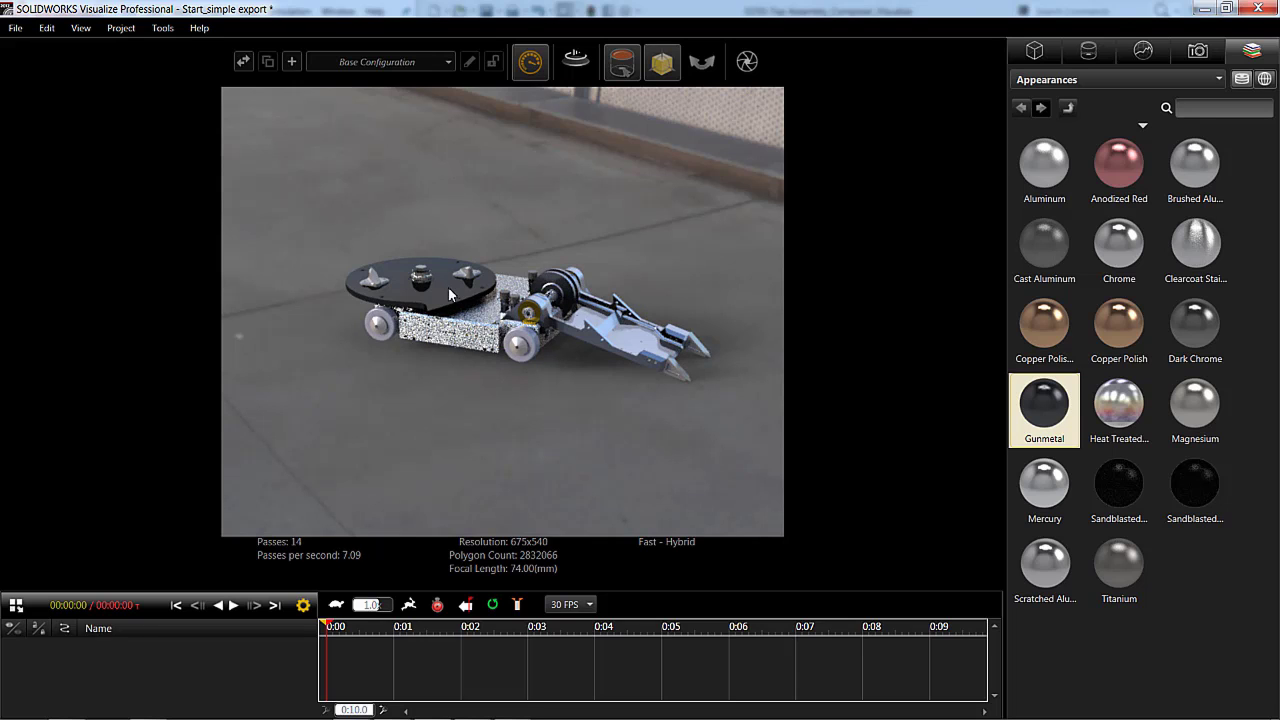
{"action": "left_click_drag", "start_coordinate": [1016, 400], "coordinate": [535, 352]}
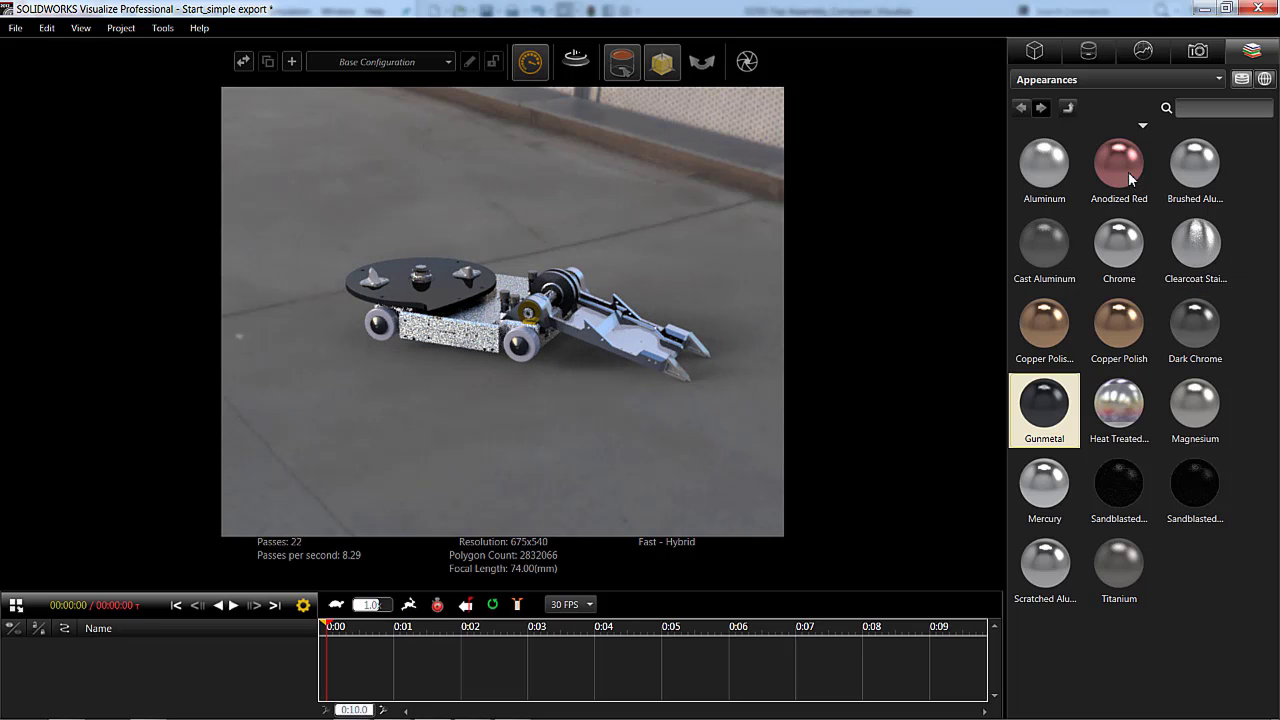
Step: Apply the Anodized Red appearance to the wheel rings and the Heat Treated metal to the claw tips
{"action": "left_click_drag", "start_coordinate": [1119, 165], "coordinate": [529, 343]}
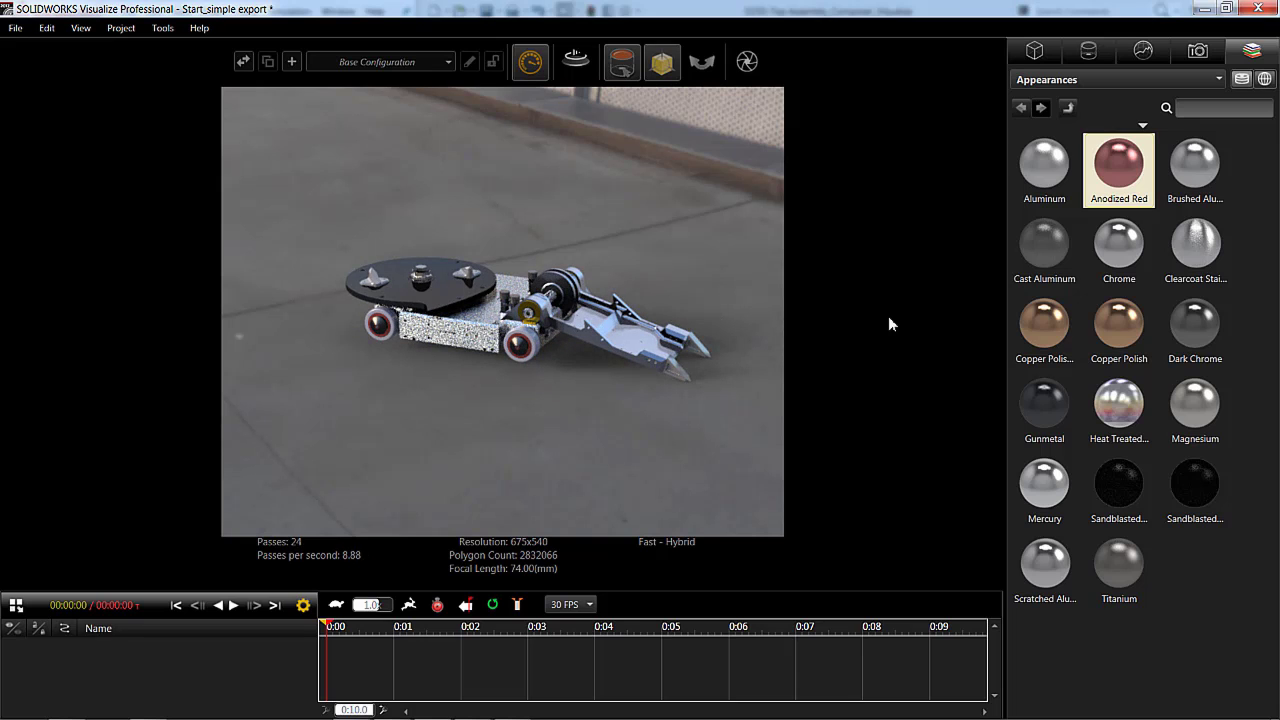
{"action": "left_click_drag", "start_coordinate": [1120, 400], "coordinate": [1033, 410]}
{"action": "left_click_drag", "start_coordinate": [690, 398], "coordinate": [683, 378]}
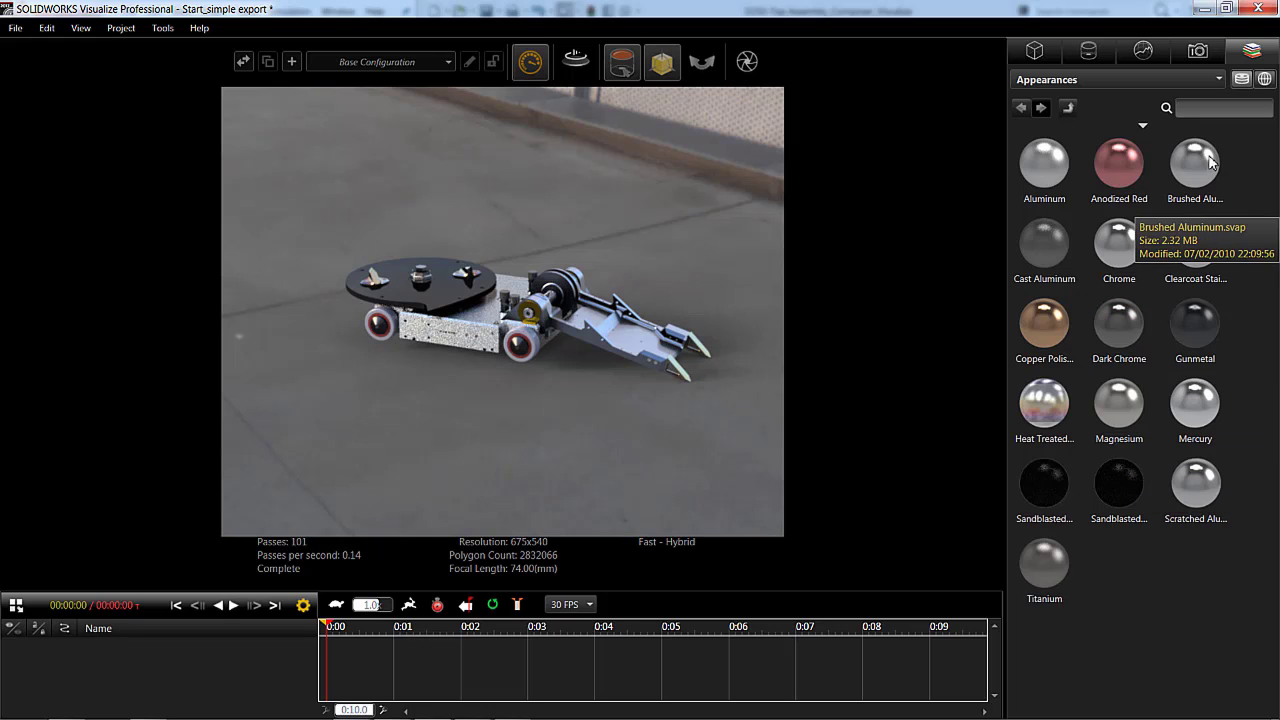
Step: Apply the Dense Rubber appearance from the Rubber library to the robot's tires
{"action": "left_click", "coordinate": [1067, 107]}
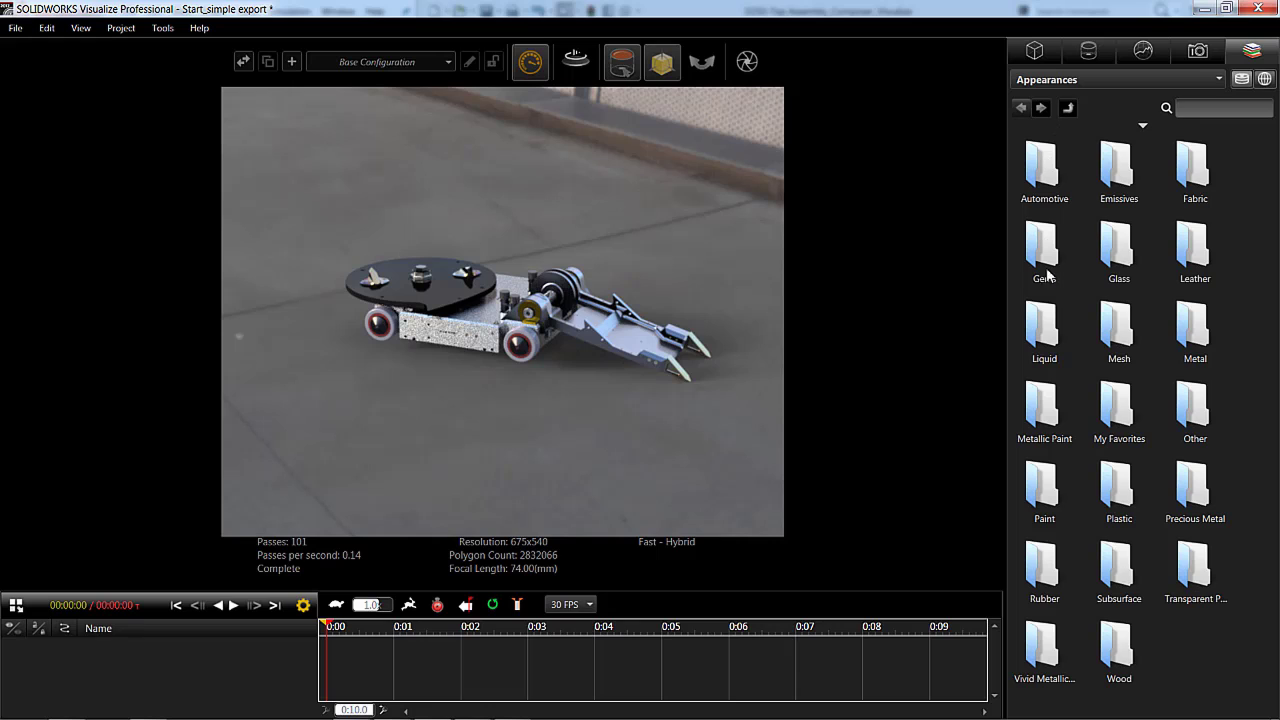
{"action": "double_click", "coordinate": [1045, 565]}
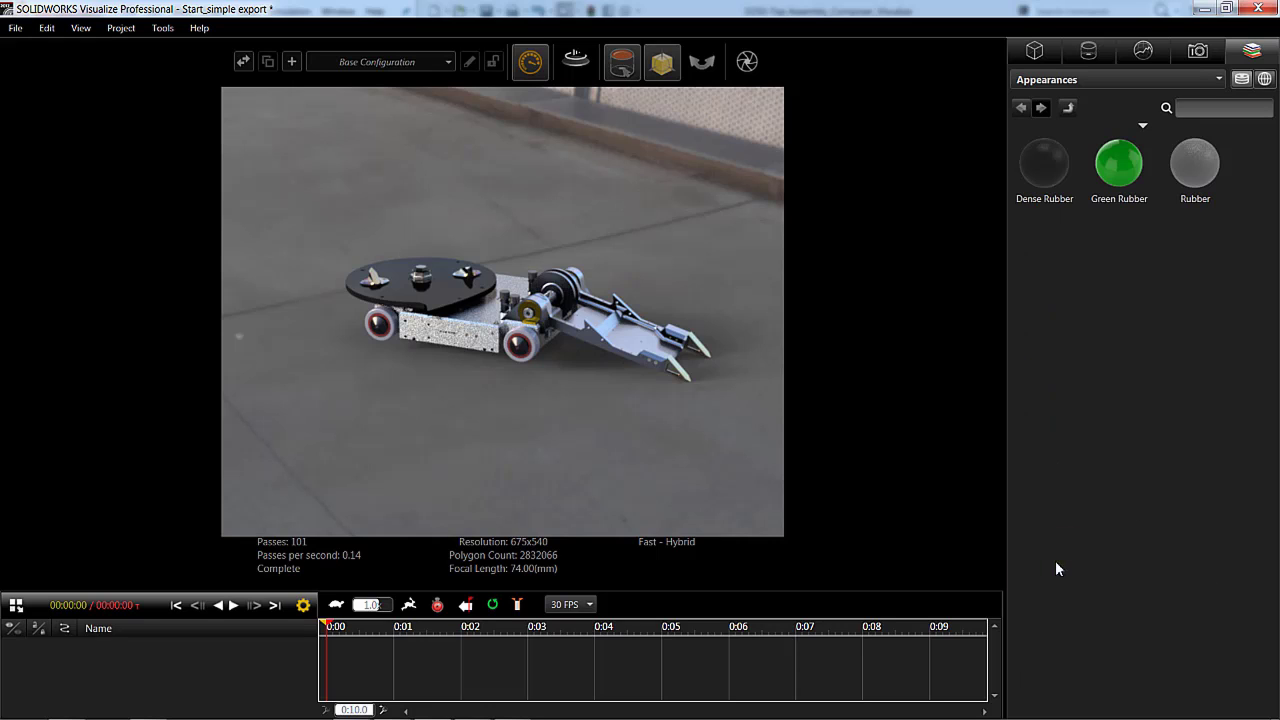
{"action": "left_click_drag", "start_coordinate": [1044, 165], "coordinate": [531, 332]}
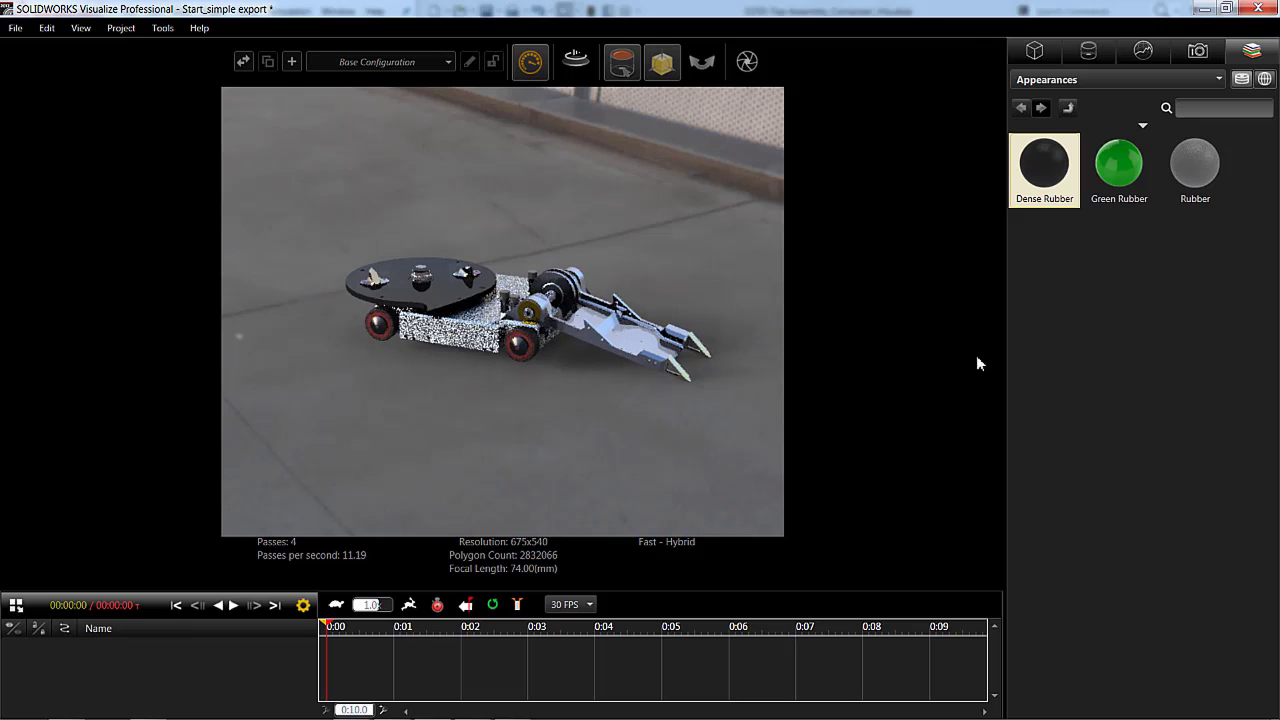
{"action": "left_click", "coordinate": [1178, 290]}
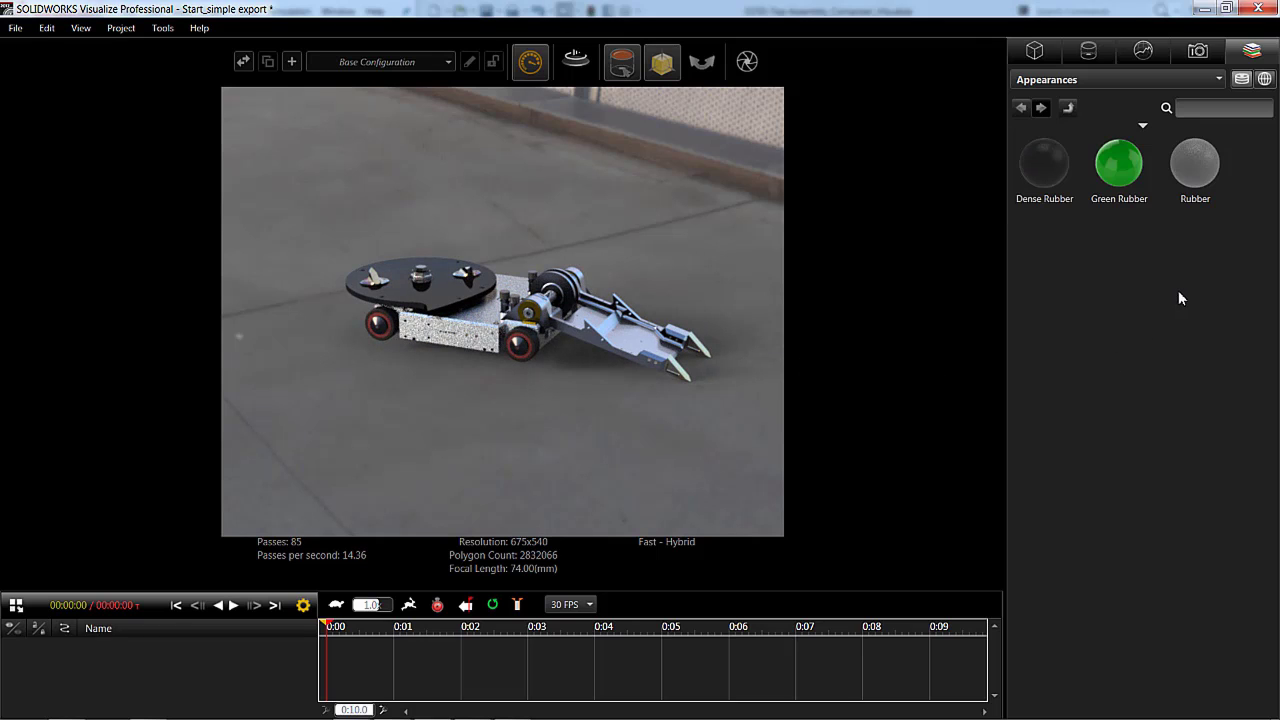
Step: Expand the Root group in the model tree and look through its list of parts
{"action": "left_click", "coordinate": [1036, 51]}
{"action": "left_click", "coordinate": [1021, 118]}
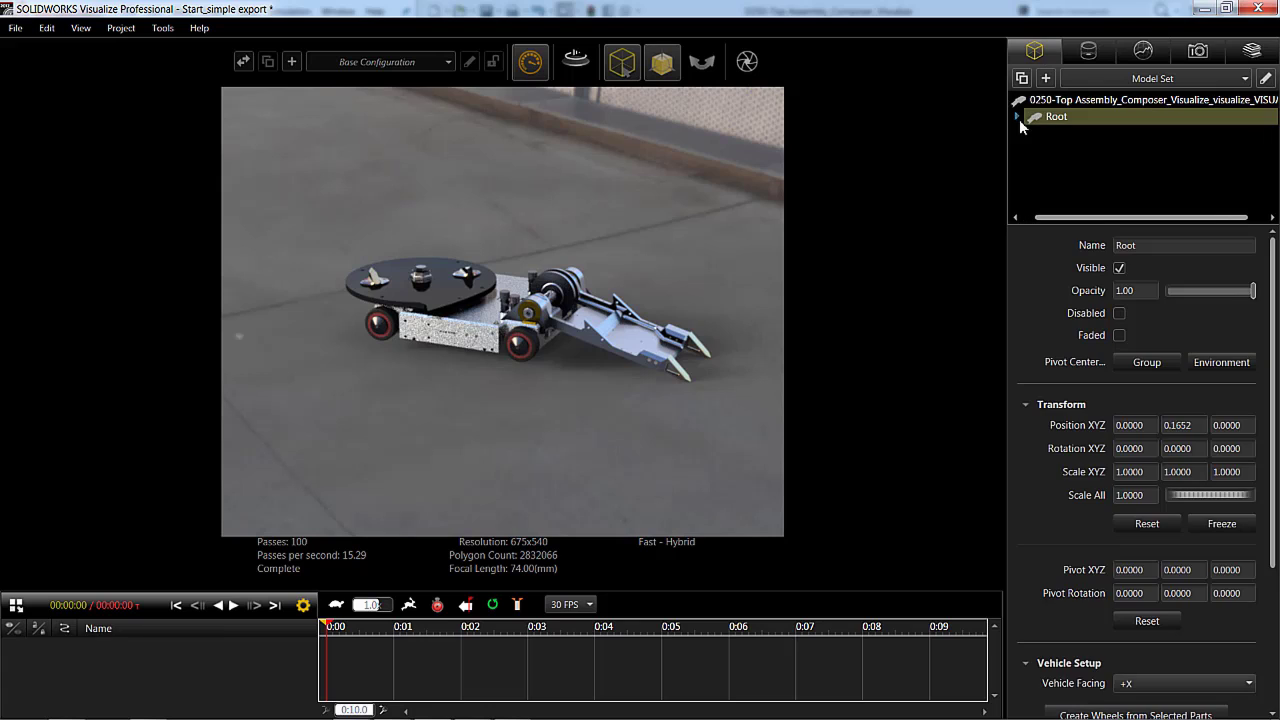
{"action": "left_click", "coordinate": [1017, 117]}
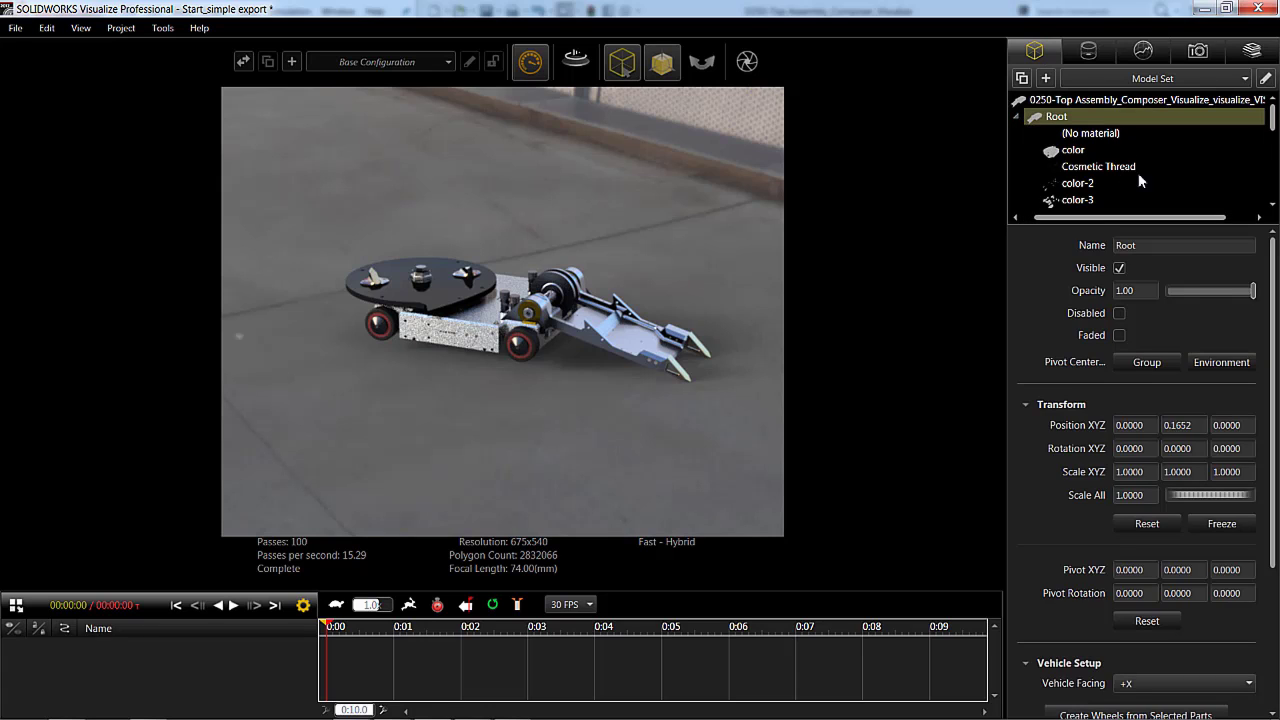
{"action": "scroll", "coordinate": [1272, 138], "scroll_direction": "down", "scroll_amount": 2}
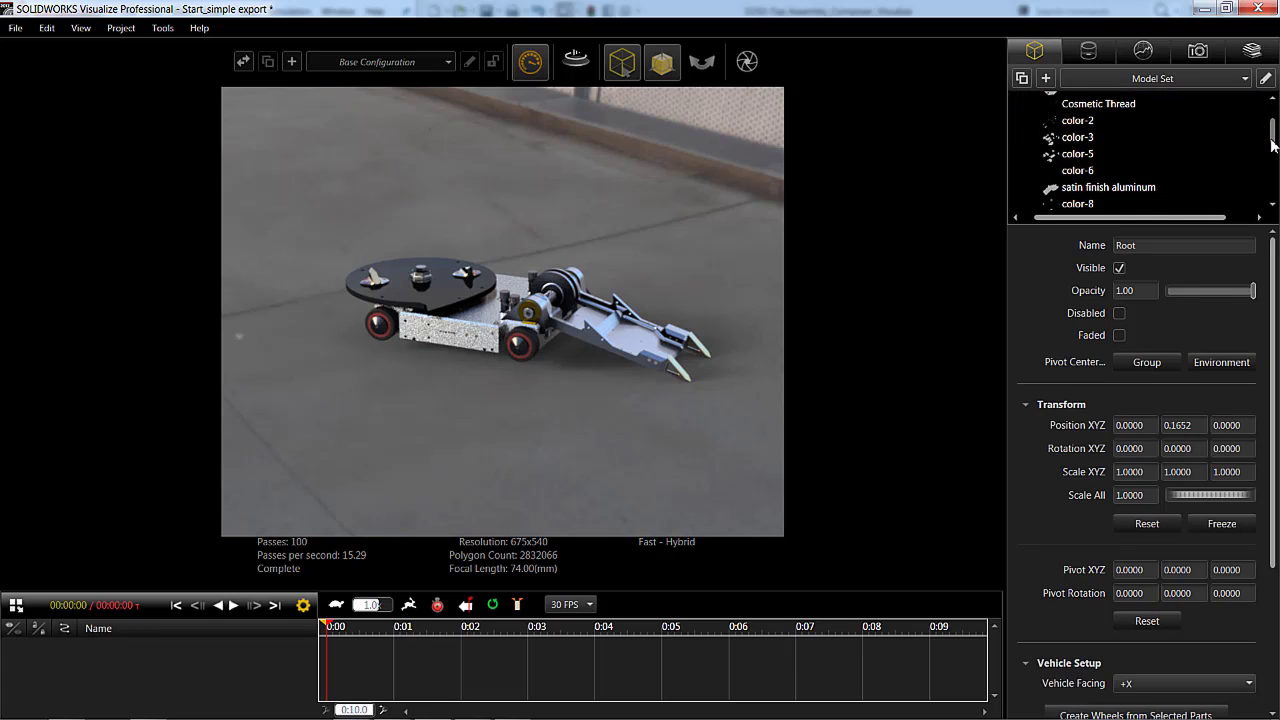
{"action": "mouse_move", "coordinate": [1272, 145]}
{"action": "left_mouse_down"}
{"action": "mouse_move", "coordinate": [1277, 203]}
{"action": "mouse_move", "coordinate": [1277, 125]}
{"action": "left_mouse_up"}
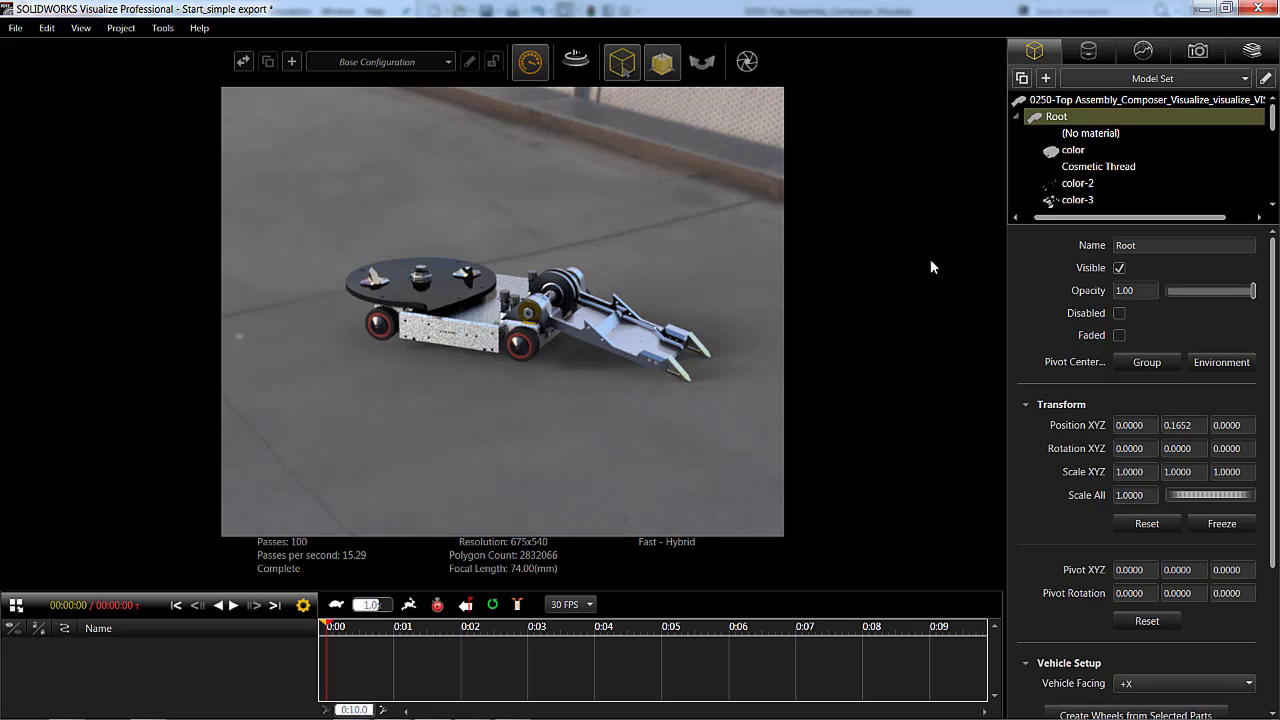
Step: Clear the Root selection and set the selection mode to pick individual parts of the robot
{"action": "scroll", "coordinate": [449, 280], "scroll_direction": "up", "scroll_amount": 4}
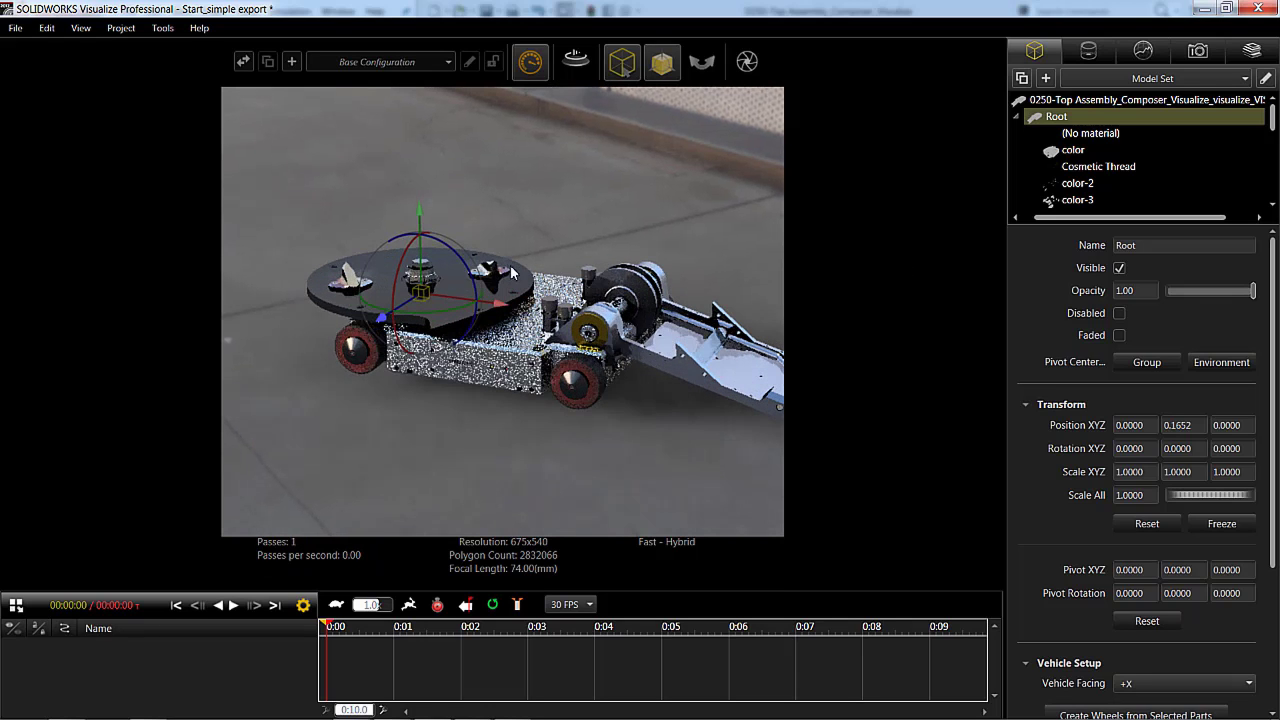
{"action": "left_click", "coordinate": [564, 199]}
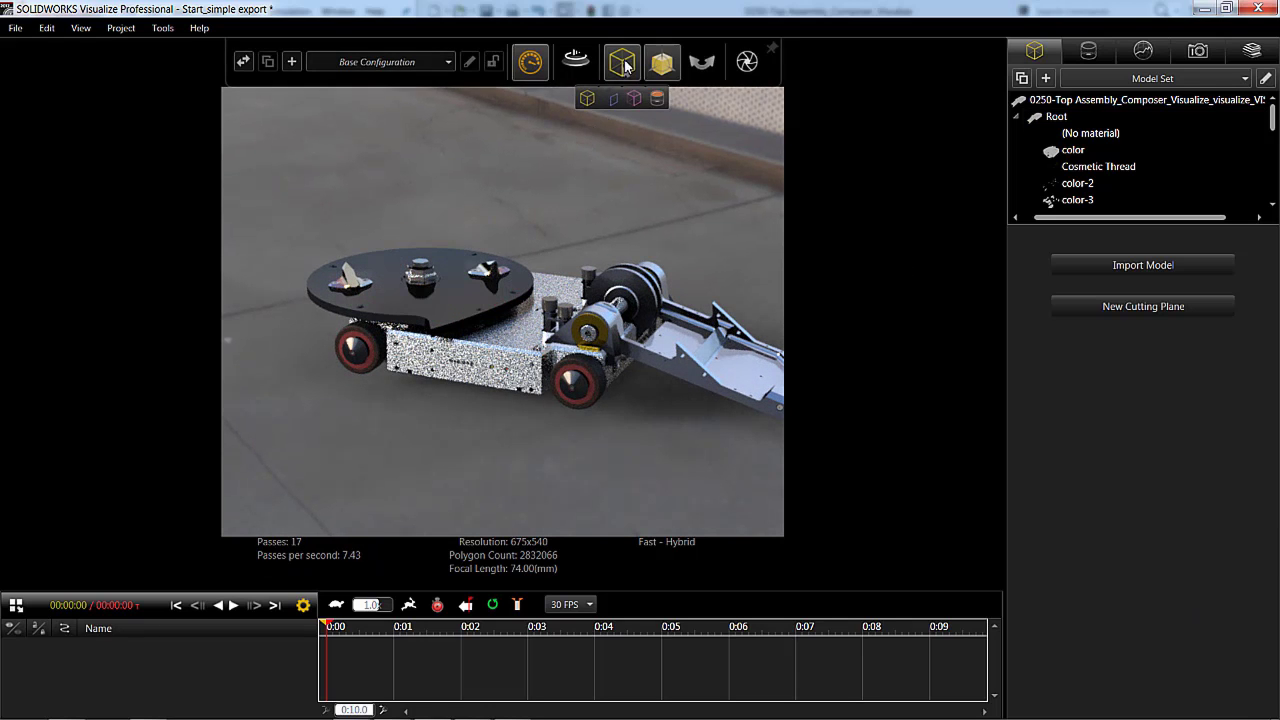
{"action": "mouse_move", "coordinate": [621, 62]}
{"action": "left_click", "coordinate": [611, 99]}
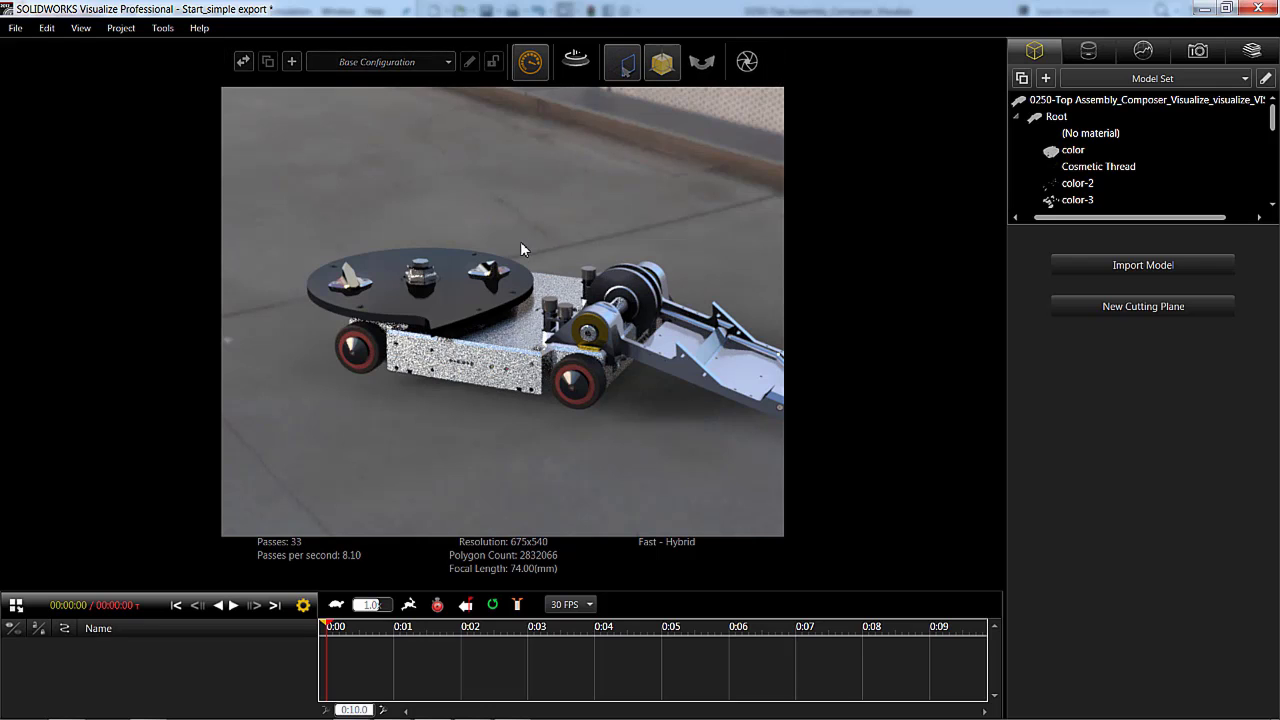
Step: Split the round plate's top face into a separate part with a 20.00 facet angle tolerance, and locate the split parts in the model tree
{"action": "left_click", "coordinate": [459, 294]}
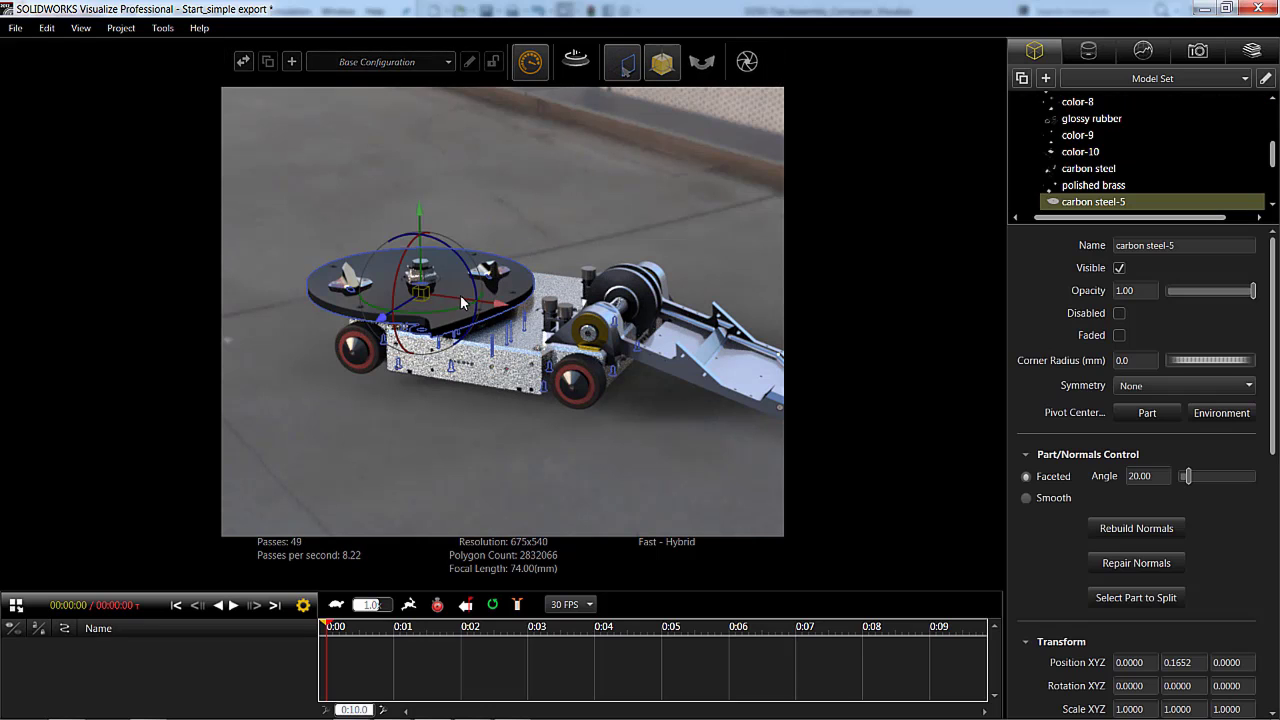
{"action": "right_click", "coordinate": [524, 294]}
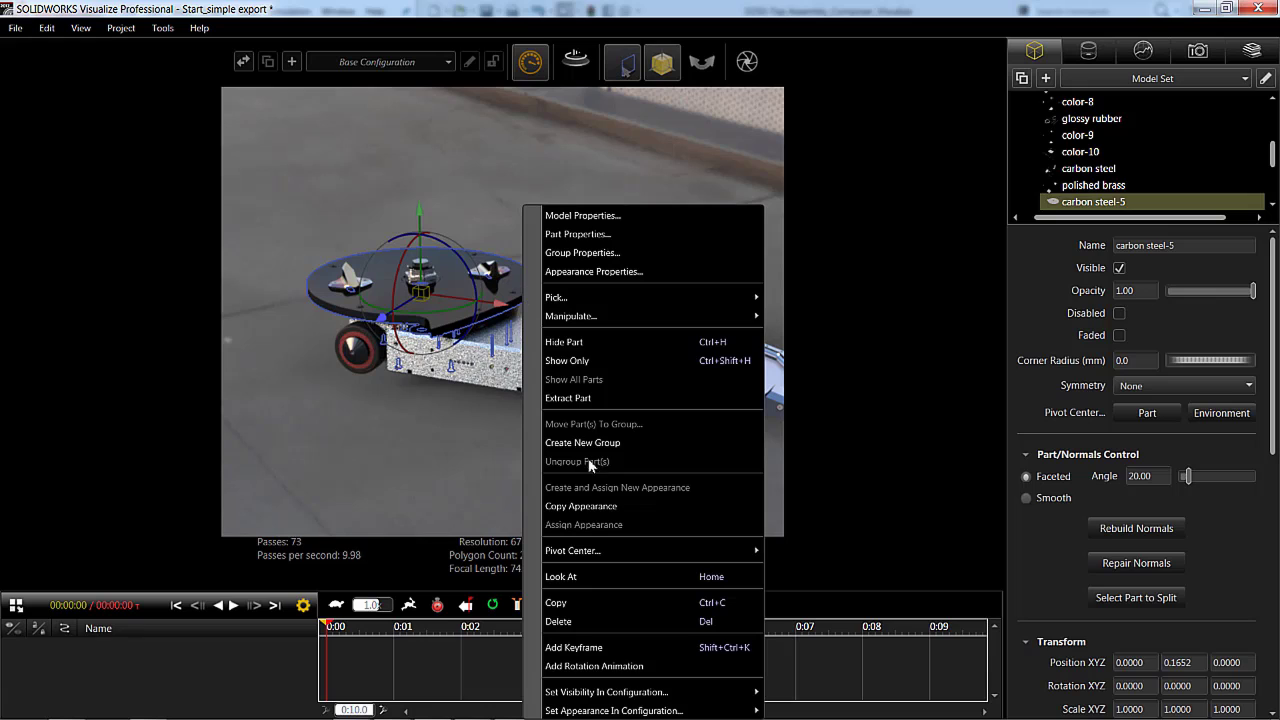
{"action": "left_click", "coordinate": [596, 397]}
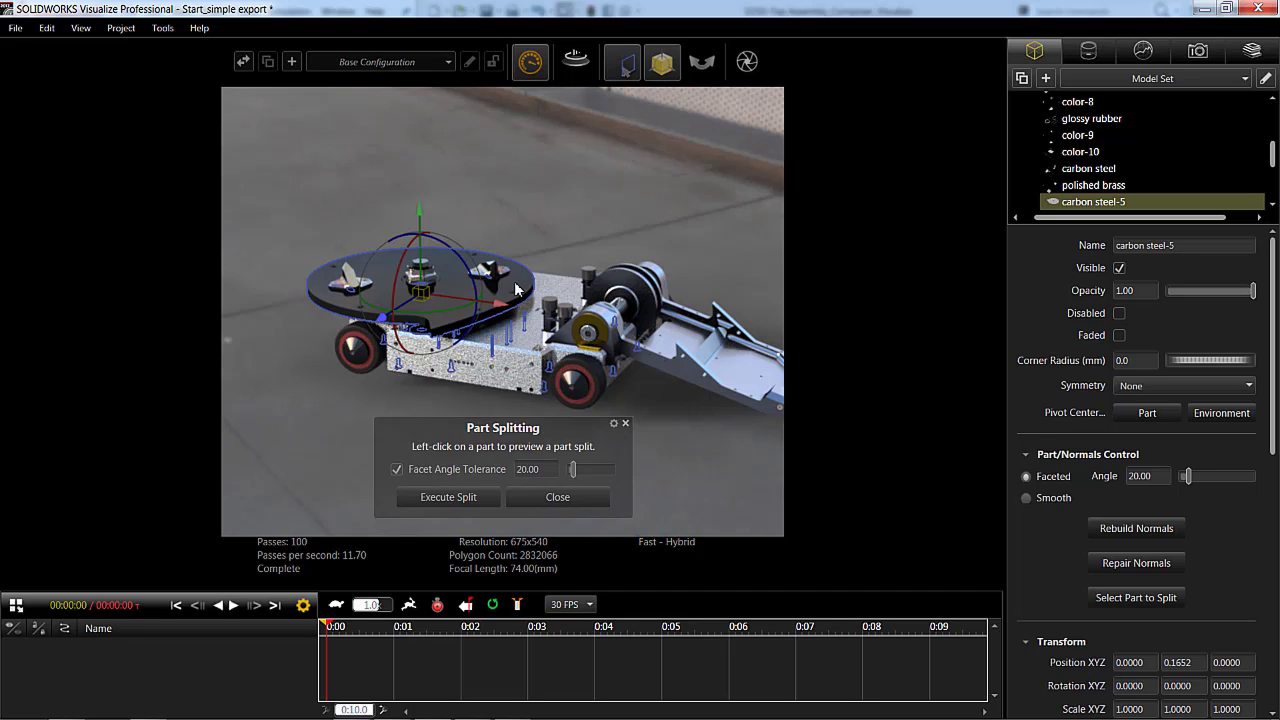
{"action": "left_click", "coordinate": [516, 290]}
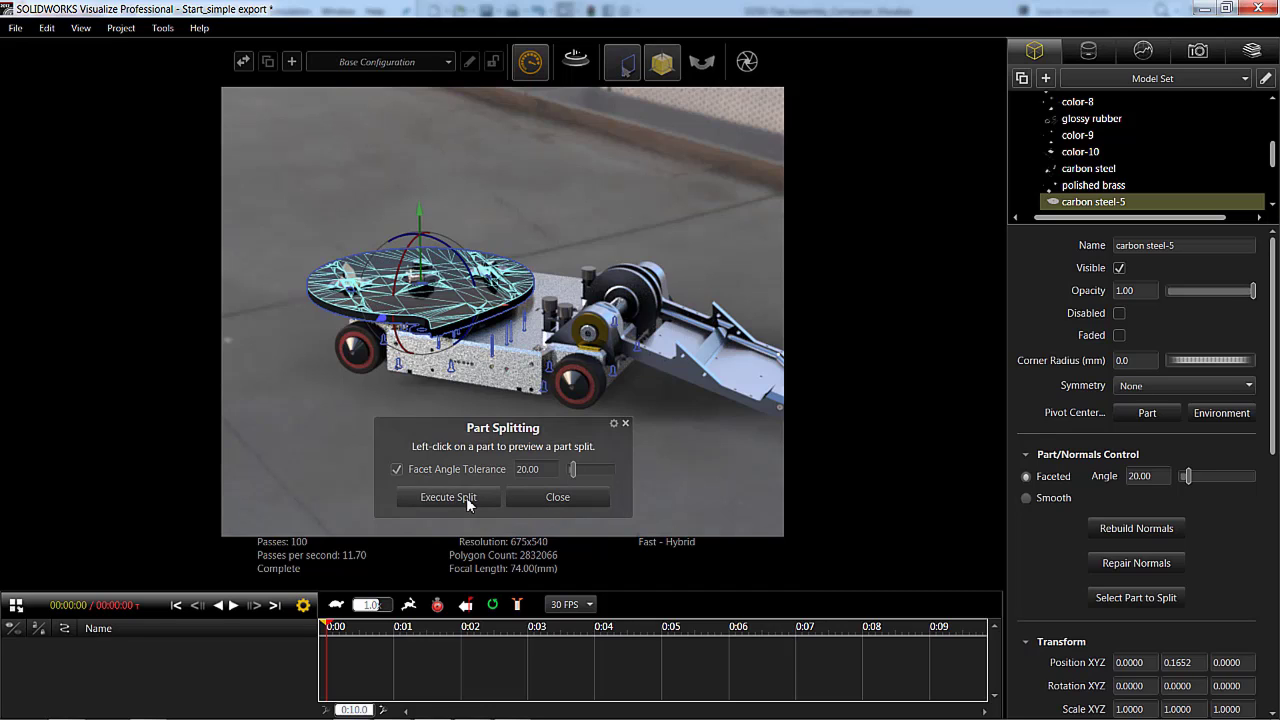
{"action": "left_click", "coordinate": [536, 494]}
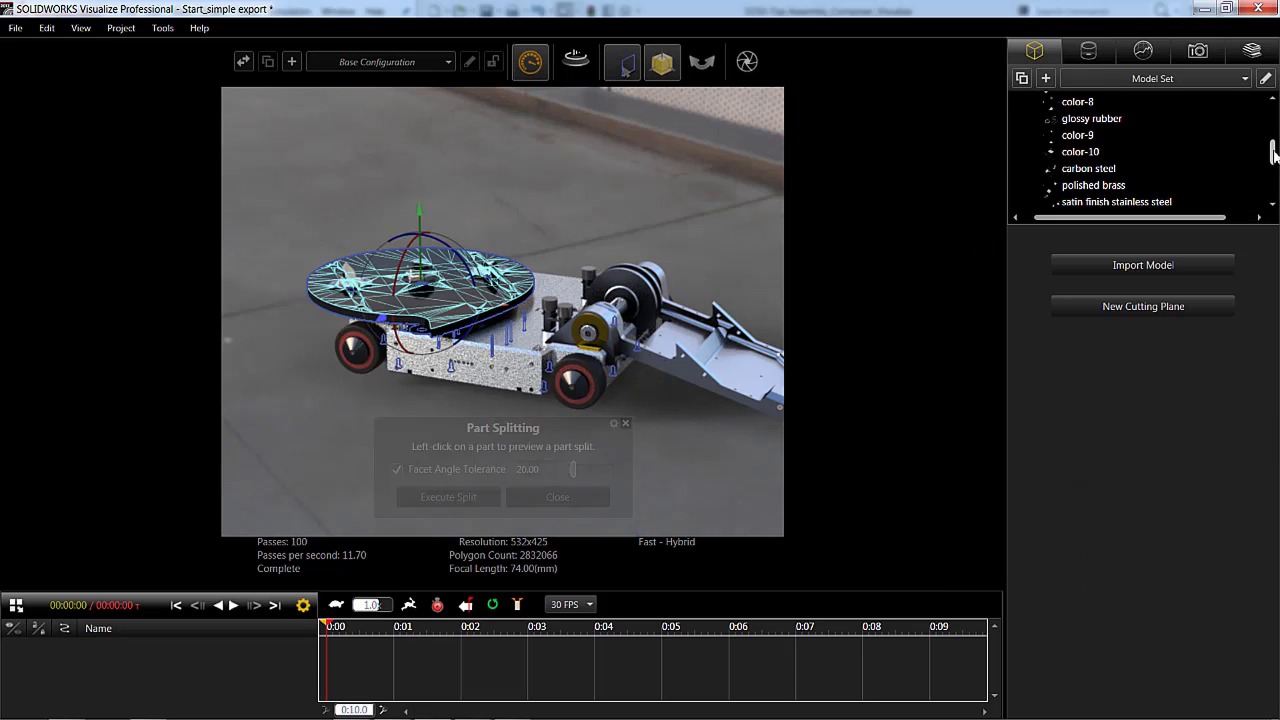
{"action": "left_click_drag", "start_coordinate": [1273, 152], "coordinate": [1273, 188]}
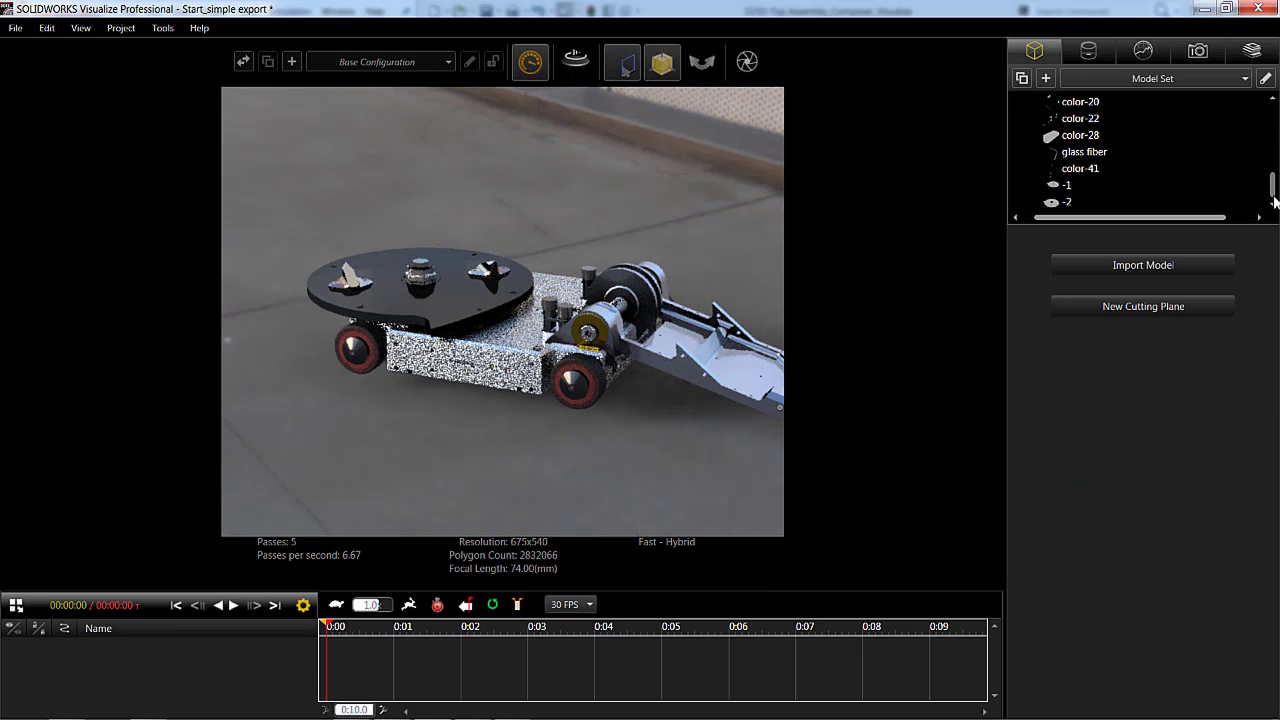
{"action": "left_click", "coordinate": [1062, 203]}
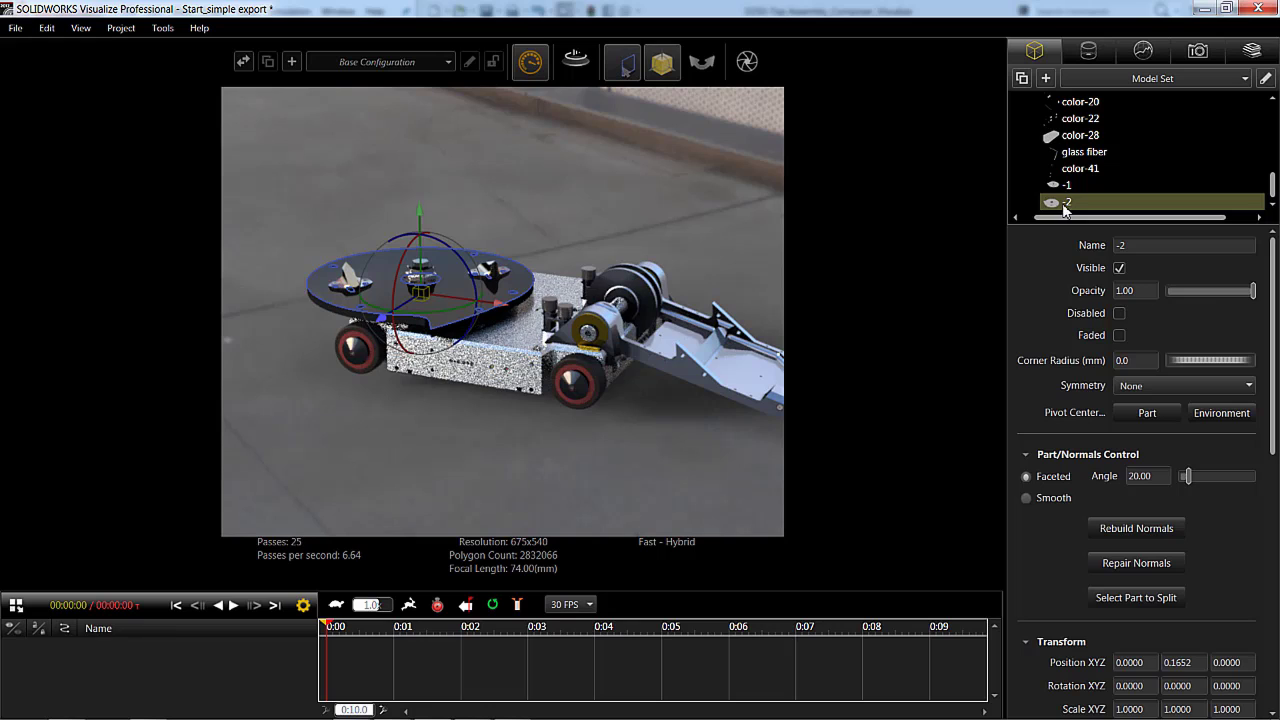
{"action": "left_click", "coordinate": [537, 203]}
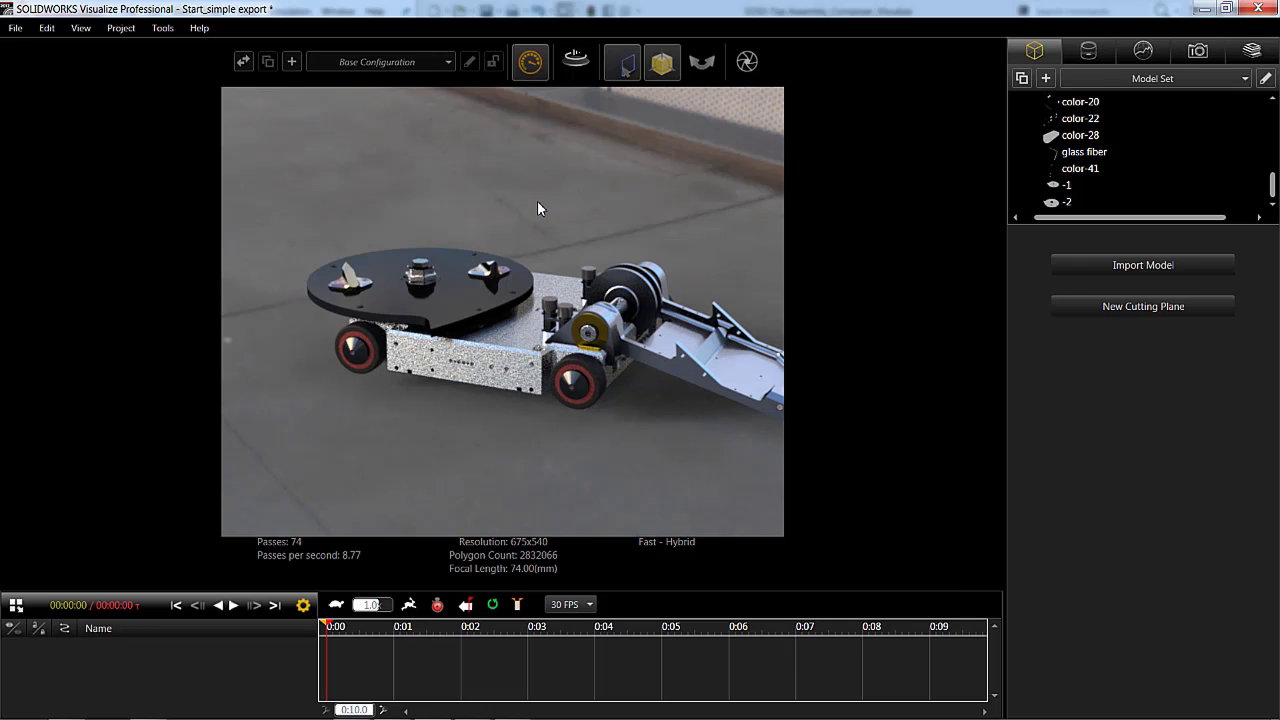
Step: Apply the 24k Gold appearance from the Precious Metal library to the top face of the round plate
{"action": "left_click", "coordinate": [1089, 54]}
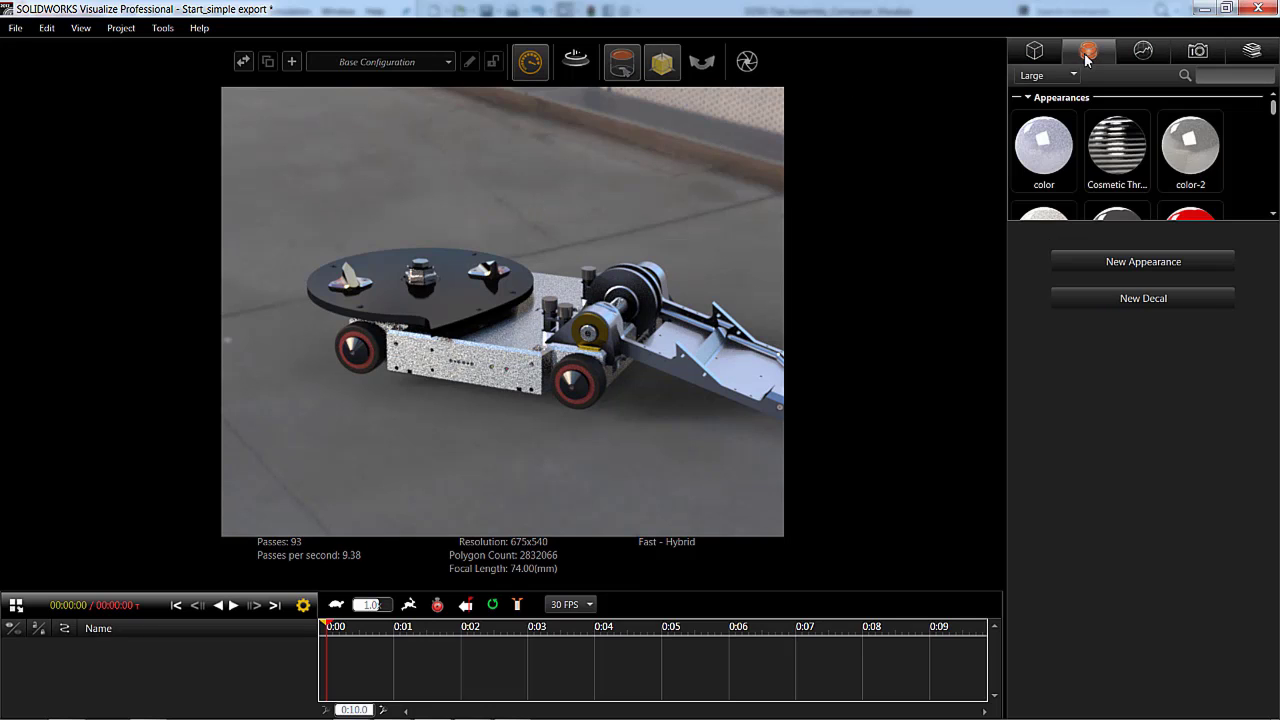
{"action": "left_click", "coordinate": [1252, 52]}
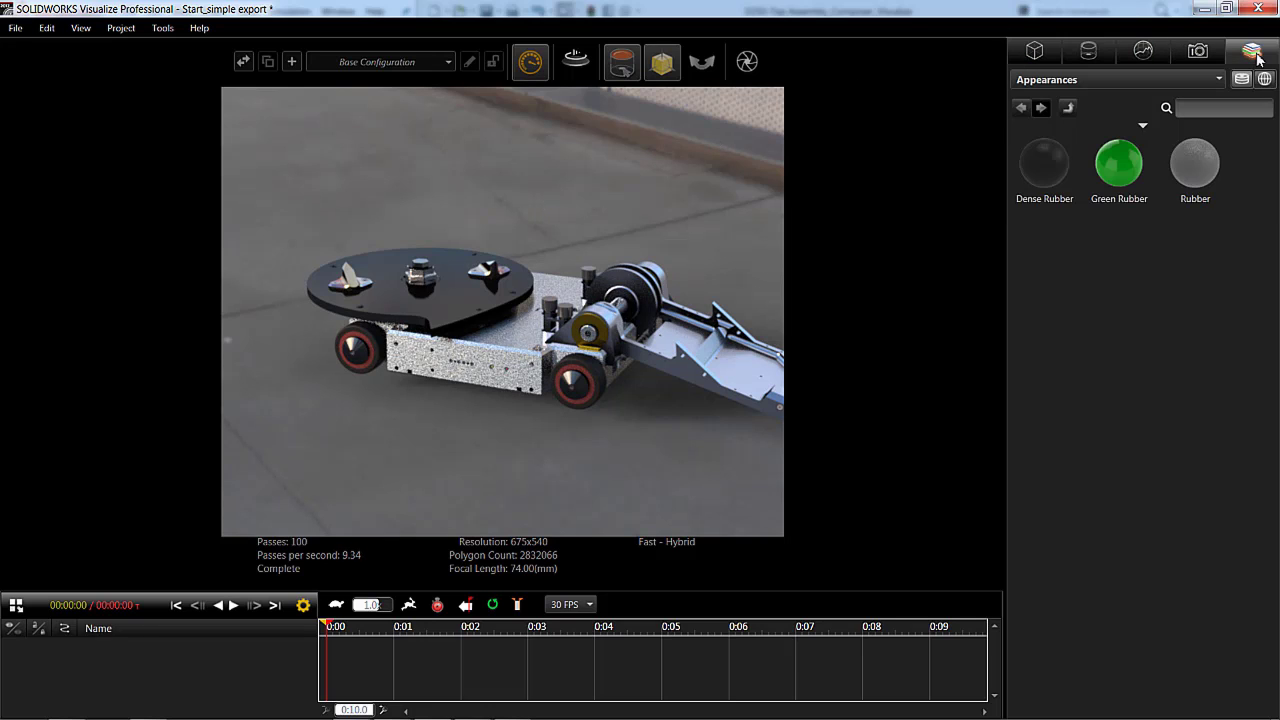
{"action": "left_click", "coordinate": [1069, 108]}
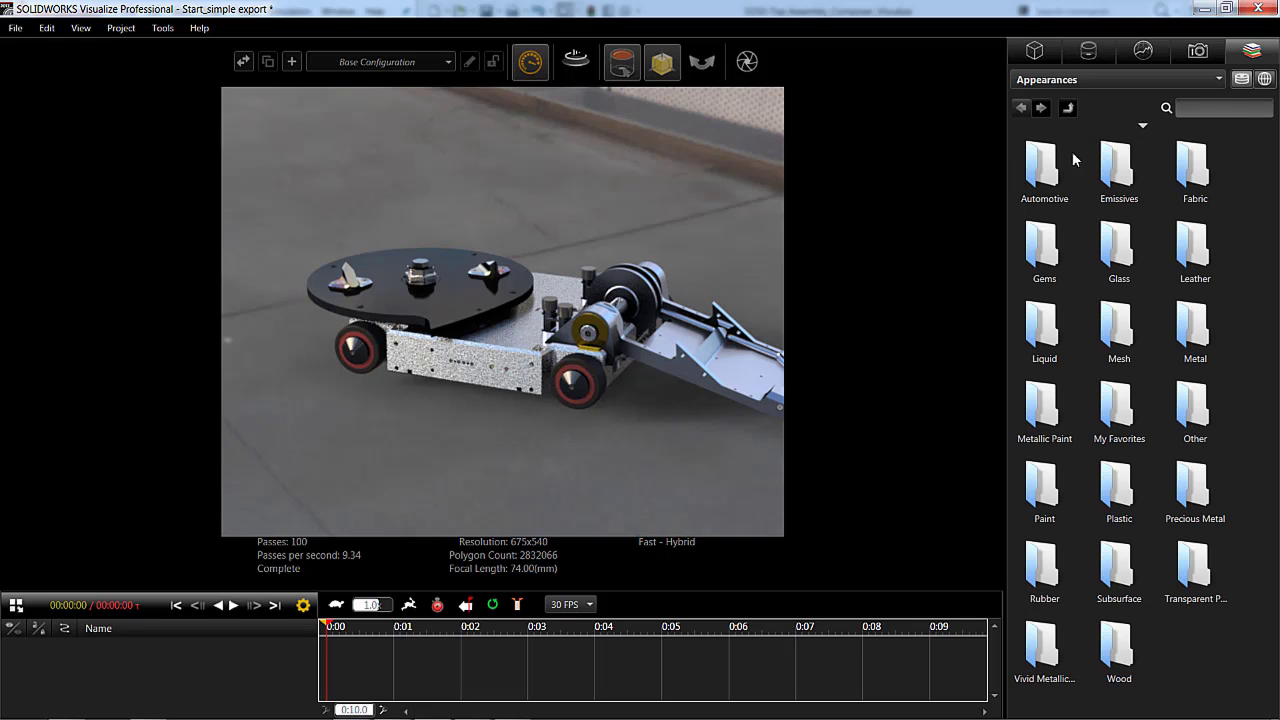
{"action": "double_click", "coordinate": [1188, 480]}
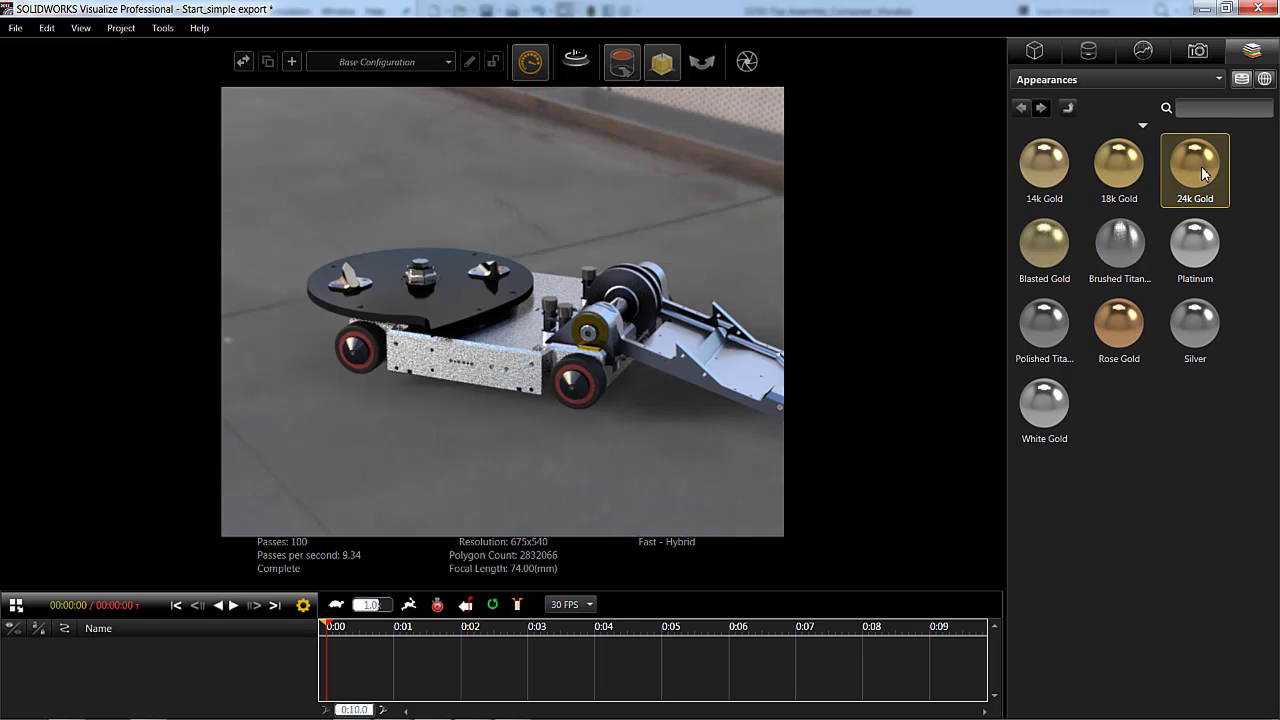
{"action": "left_click_drag", "start_coordinate": [1203, 172], "coordinate": [458, 314]}
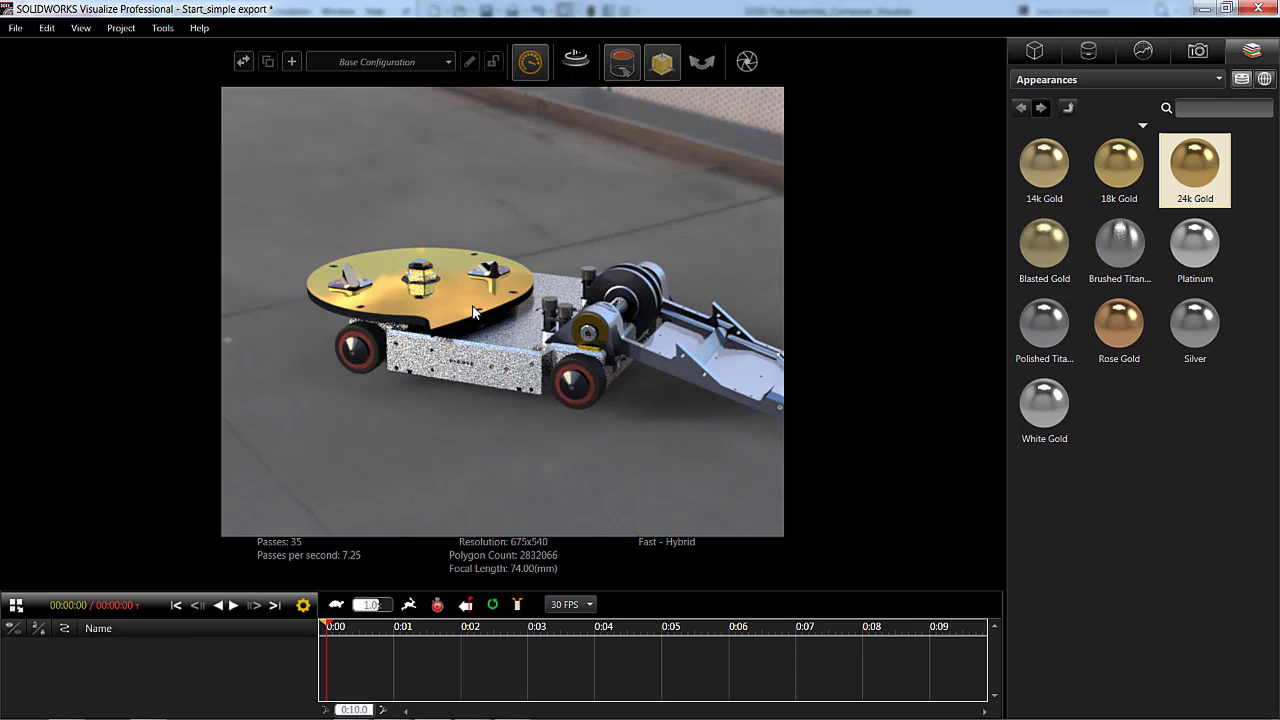
Step: Open the project's 24k Gold appearance and set its roughness to 2.92
{"action": "left_click", "coordinate": [1034, 50]}
{"action": "left_click", "coordinate": [1088, 50]}
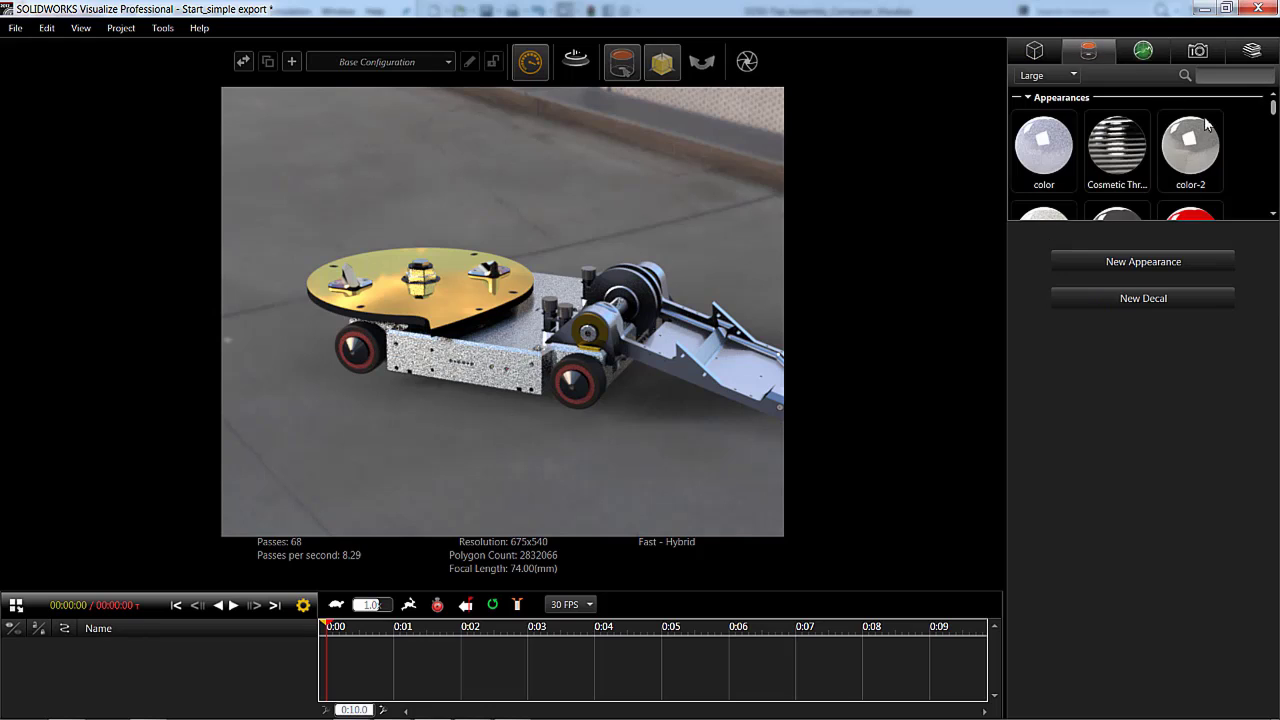
{"action": "left_click_drag", "start_coordinate": [1272, 110], "coordinate": [1276, 213]}
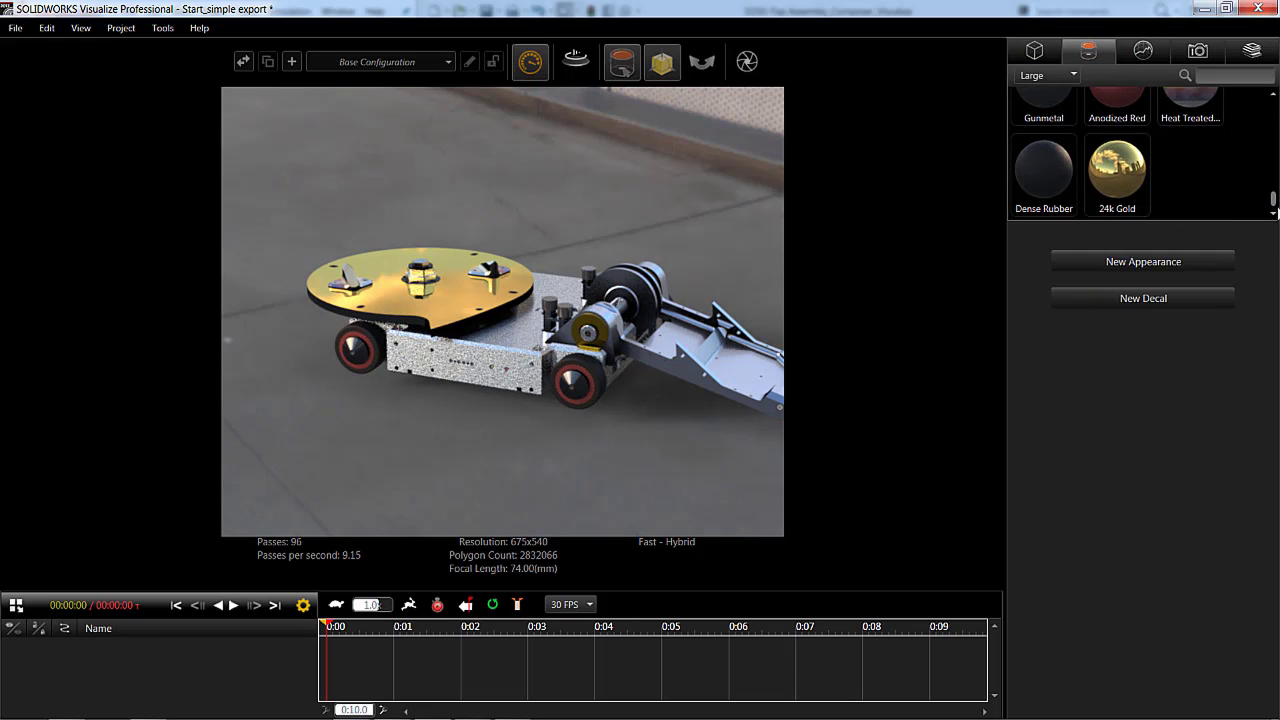
{"action": "left_click", "coordinate": [1118, 177]}
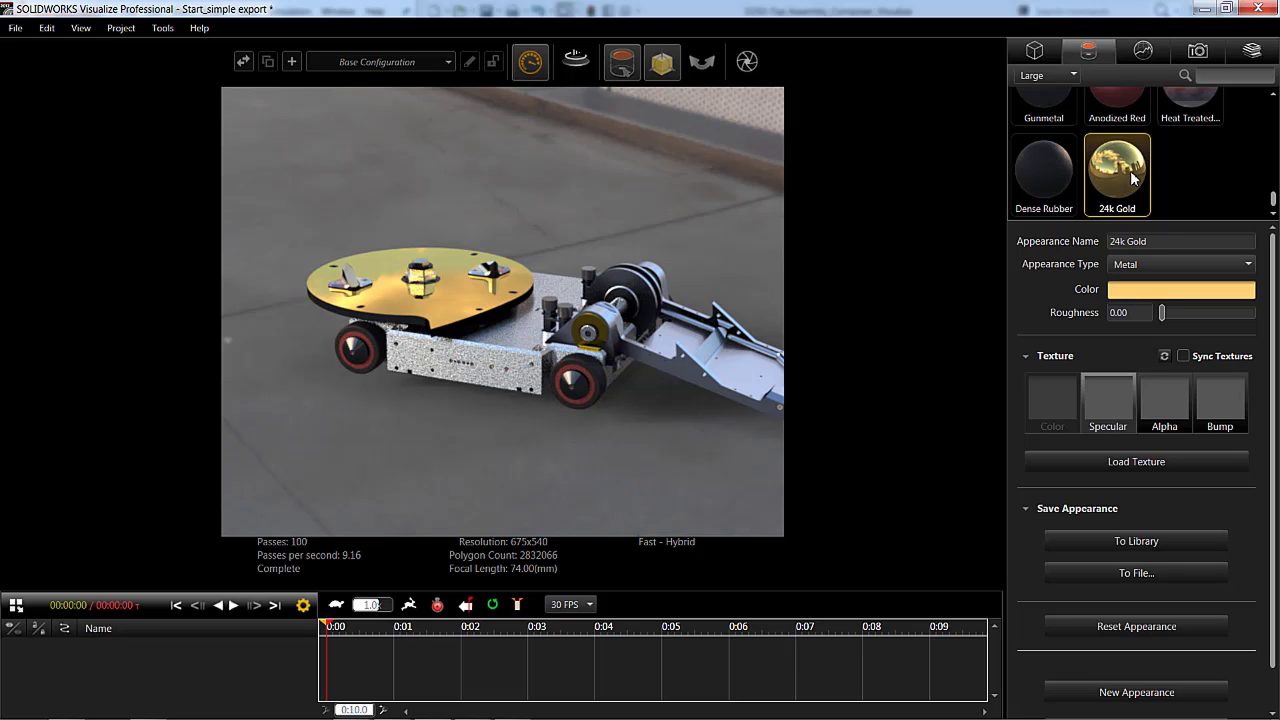
{"action": "left_click_drag", "start_coordinate": [1161, 313], "coordinate": [1164, 312]}
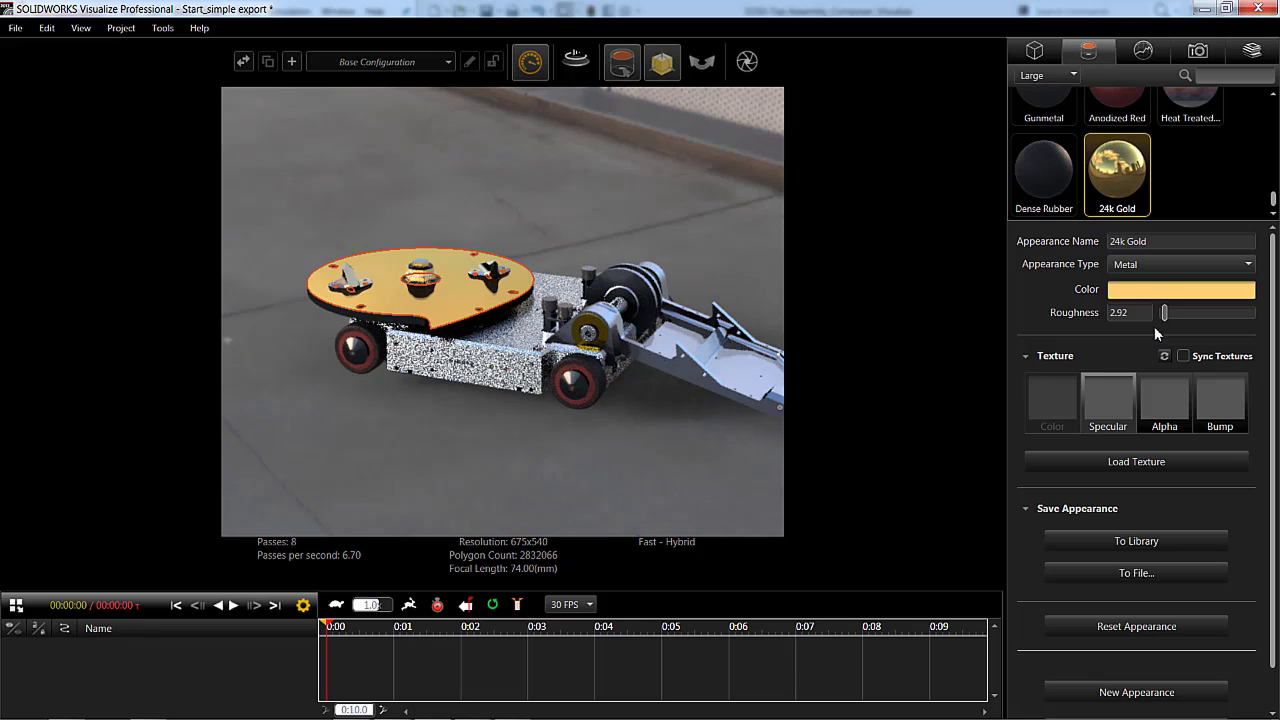
Step: Rename the 24k Gold appearance as Disco gold
{"action": "left_click", "coordinate": [1157, 242]}
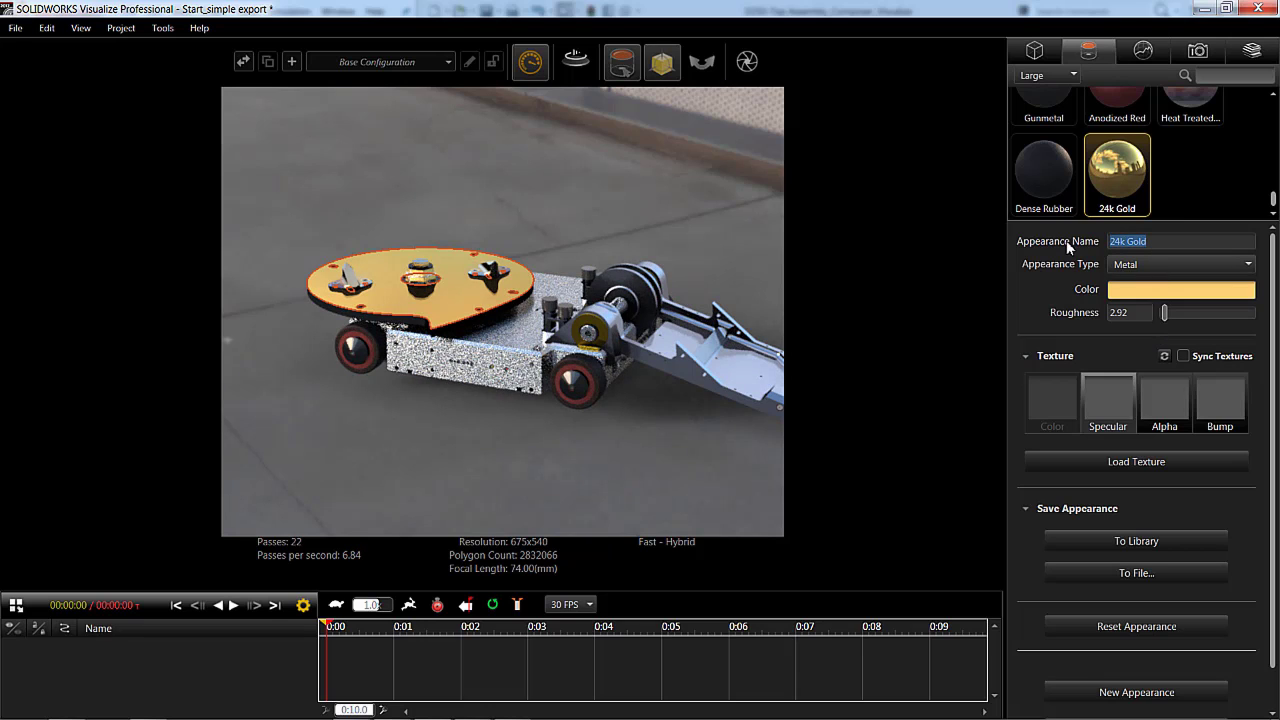
{"action": "type", "text": "Dico"}
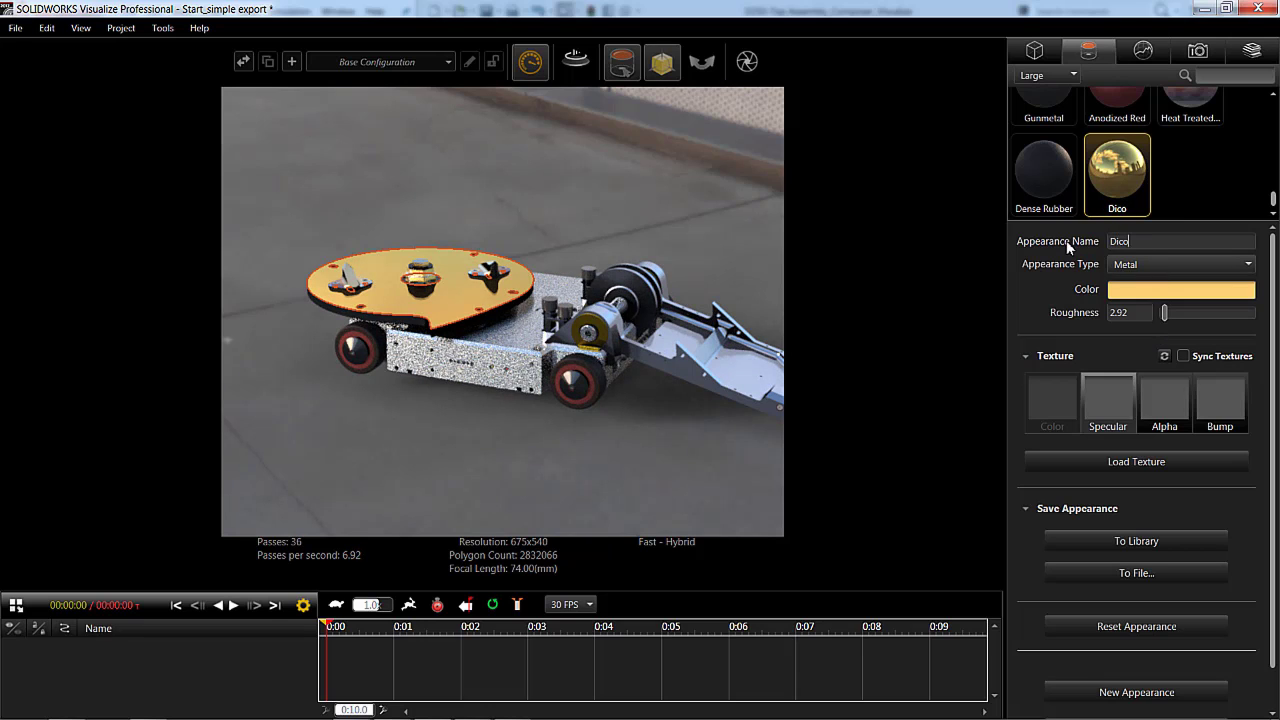
{"action": "key", "text": "BackSpace"}
{"action": "key", "text": "BackSpace"}
{"action": "type", "text": "sco golde"}
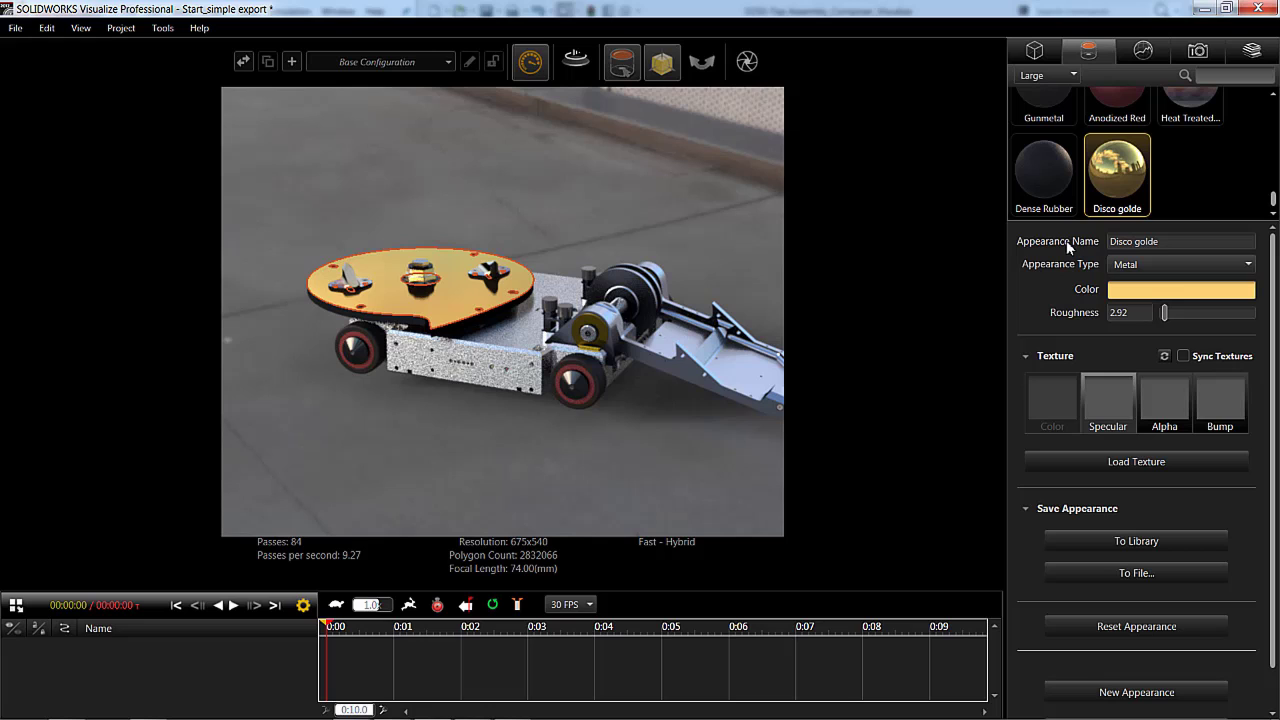
{"action": "key", "text": "BackSpace"}
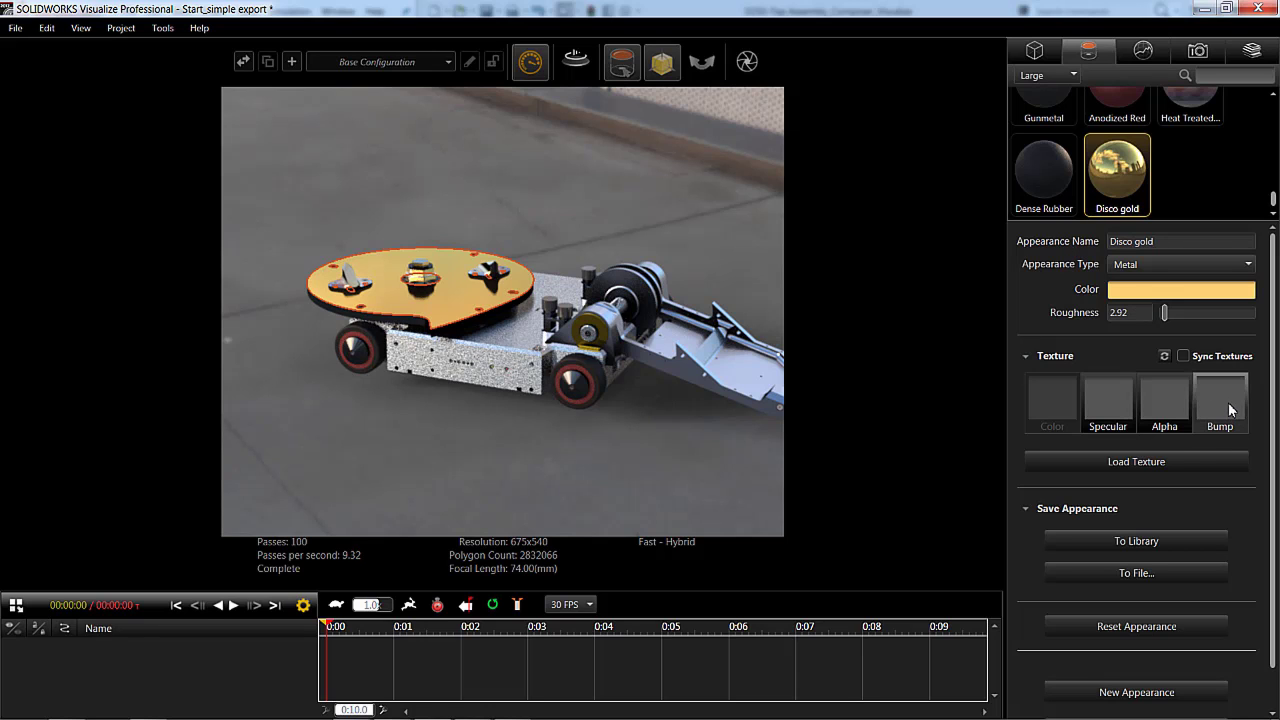
Step: Load the gold disco image from the SYW 2017 Visualize folder as the Disco gold appearance's bump texture
{"action": "left_click", "coordinate": [1164, 455]}
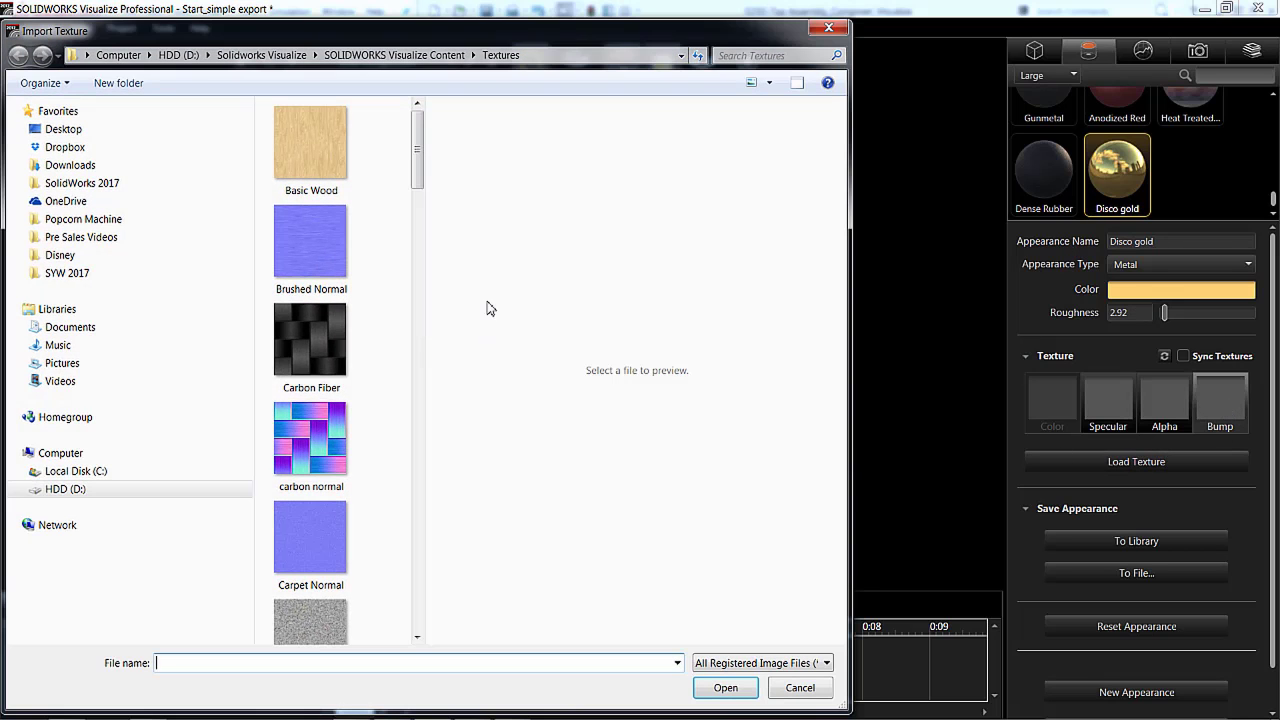
{"action": "left_click", "coordinate": [224, 278]}
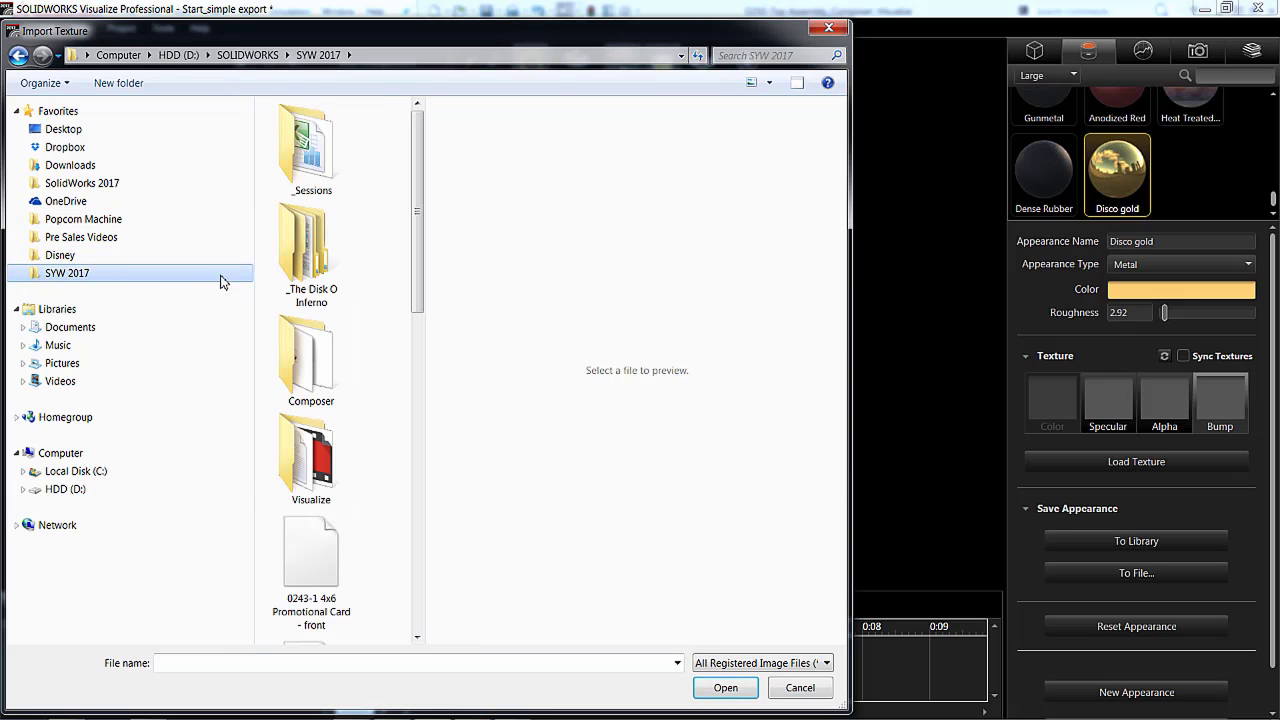
{"action": "scroll", "coordinate": [420, 268], "scroll_direction": "down", "scroll_amount": 2}
{"action": "double_click", "coordinate": [272, 335]}
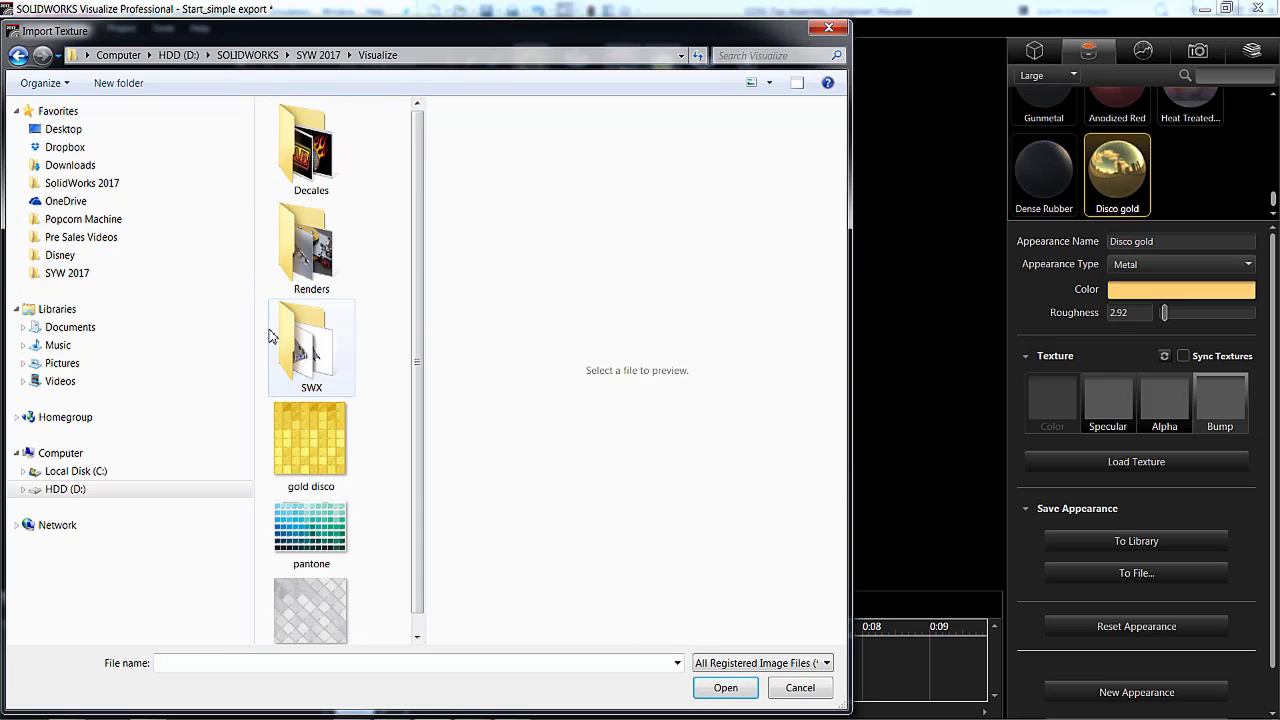
{"action": "left_click", "coordinate": [308, 436]}
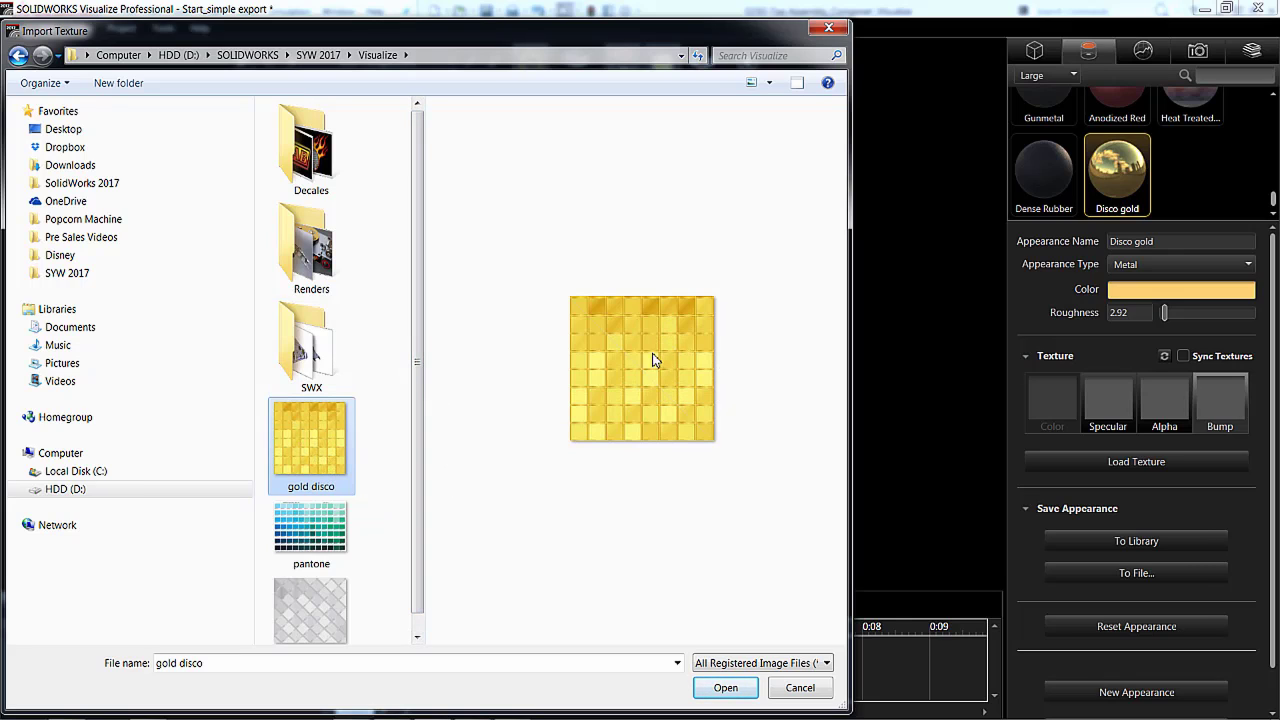
{"action": "left_click", "coordinate": [726, 688]}
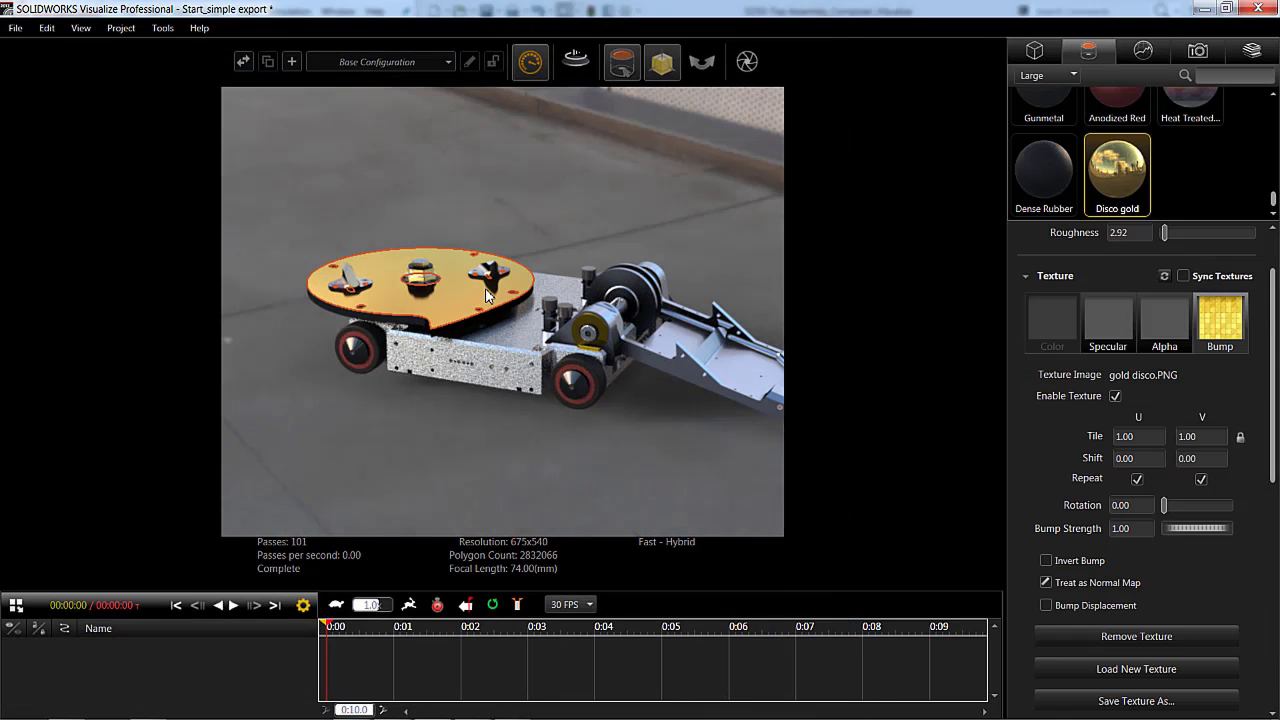
Step: Set the bump texture's tiling to 10 in U and V and its bump strength to 10, leaving the appearance deselected
{"action": "left_click", "coordinate": [1140, 436]}
{"action": "type", "text": "10"}
{"action": "key", "text": "Return"}
{"action": "left_click", "coordinate": [1130, 528]}
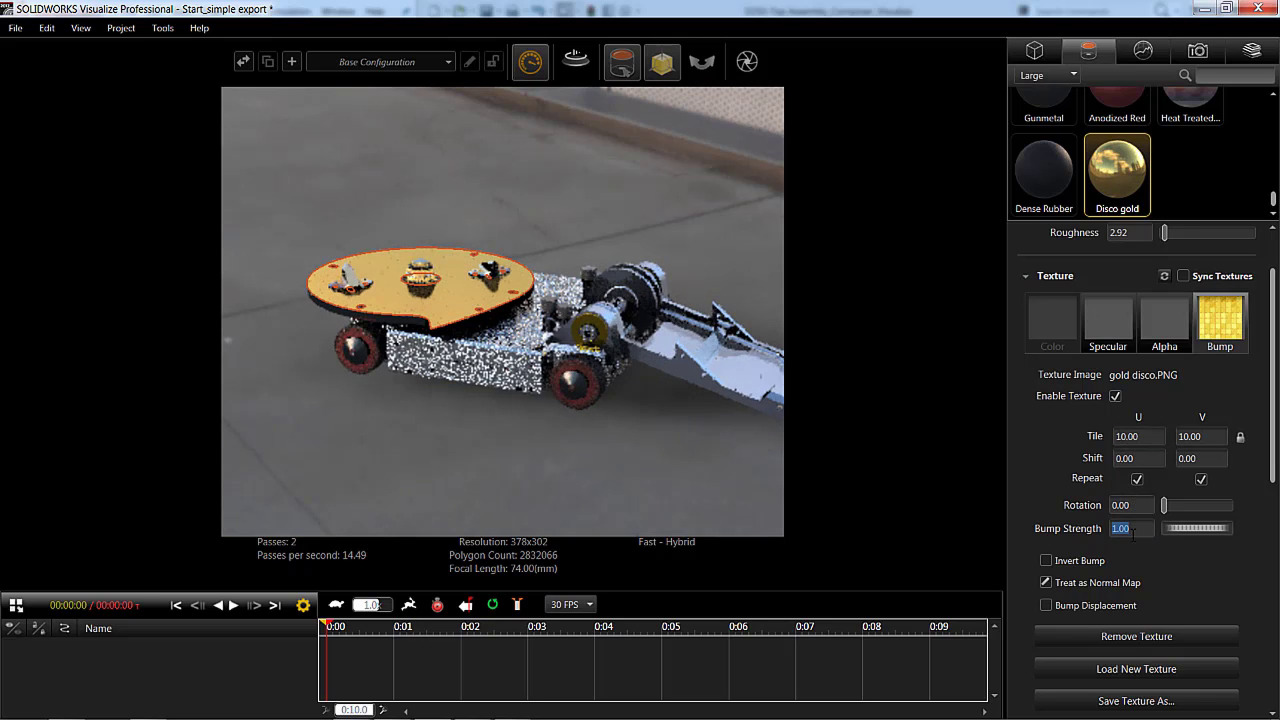
{"action": "type", "text": "10"}
{"action": "key", "text": "Return"}
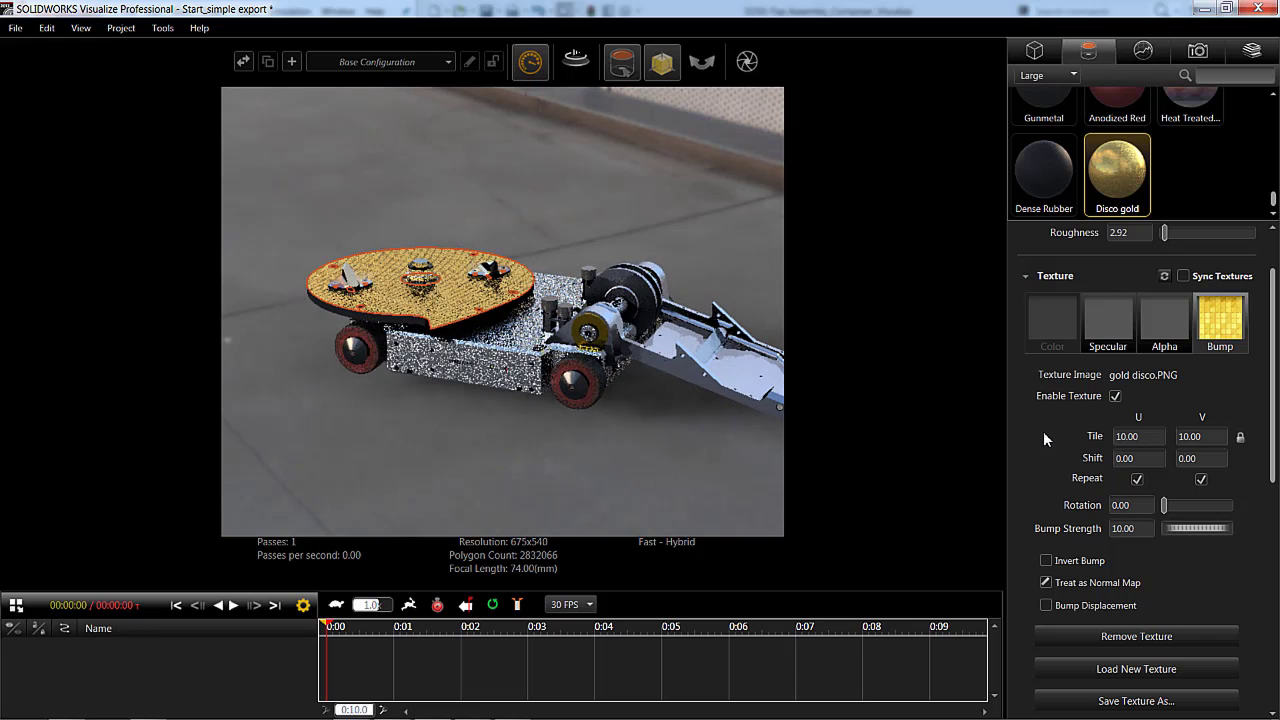
{"action": "left_click", "coordinate": [502, 218]}
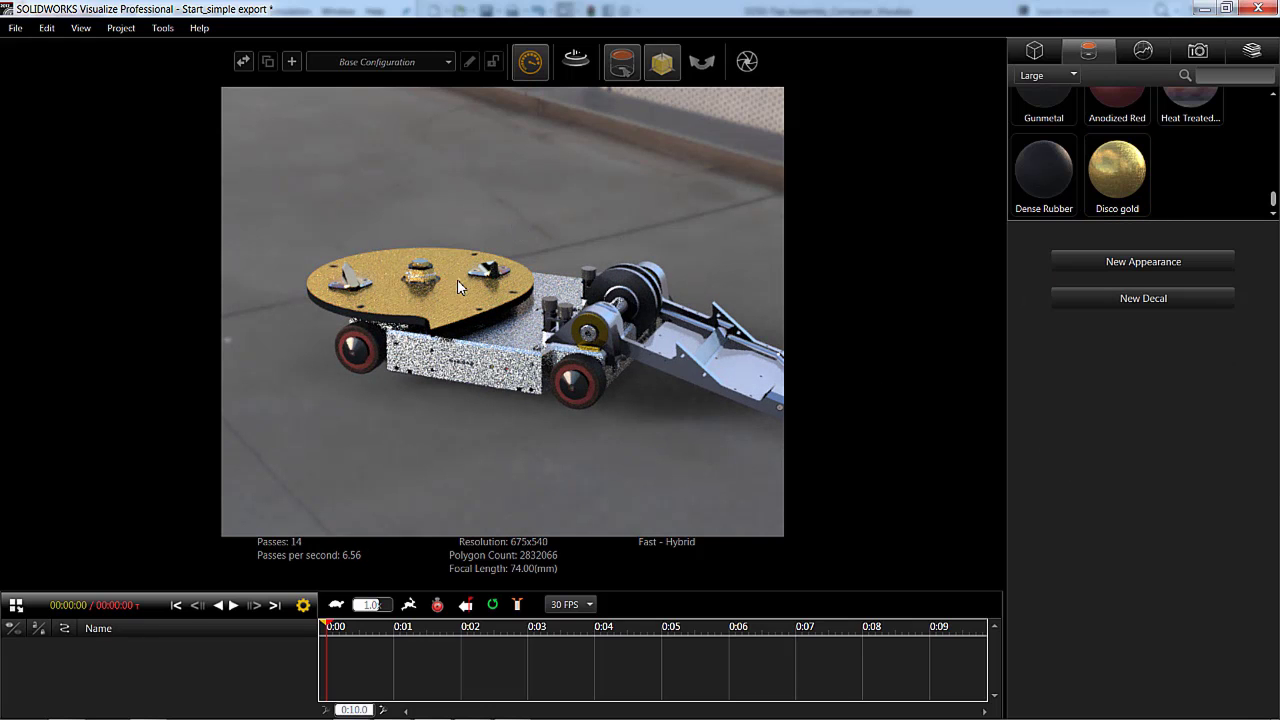
Step: Examine the bump texture on the round plate close up from above, and reopen the Disco gold appearance's settings
{"action": "scroll", "coordinate": [429, 303], "scroll_direction": "up", "scroll_amount": 4}
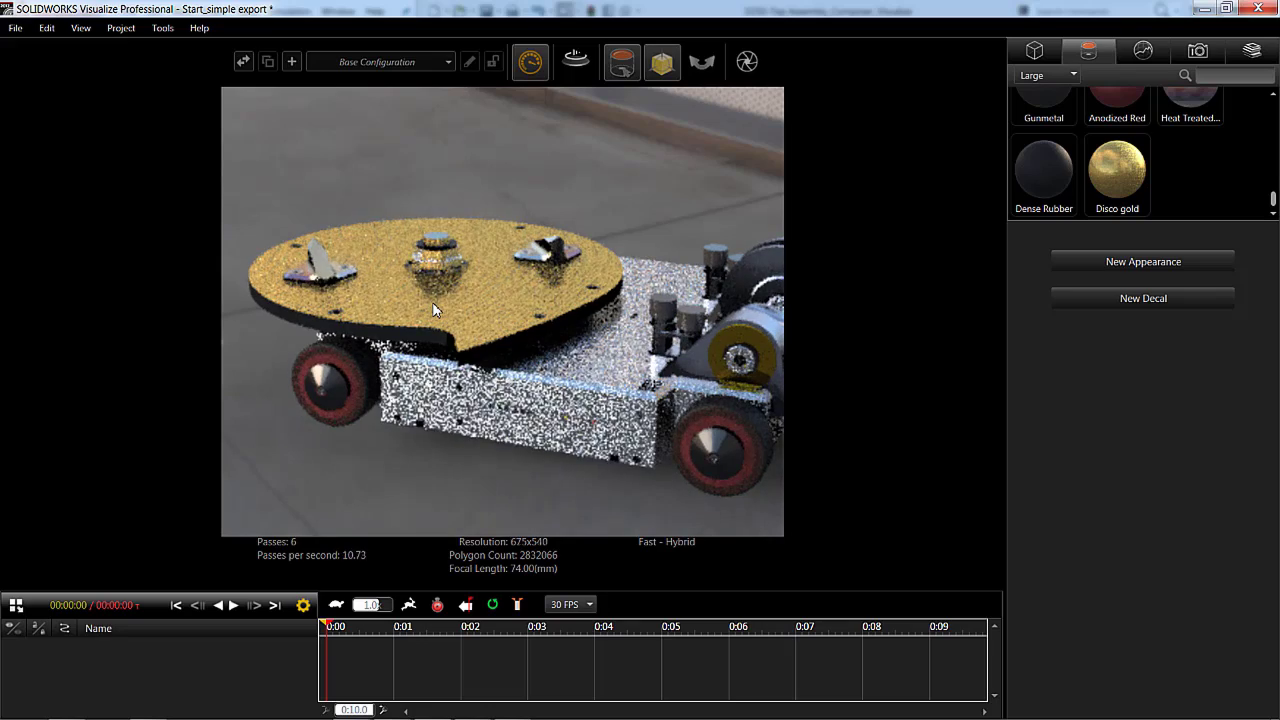
{"action": "left_click_drag", "start_coordinate": [433, 310], "coordinate": [424, 395]}
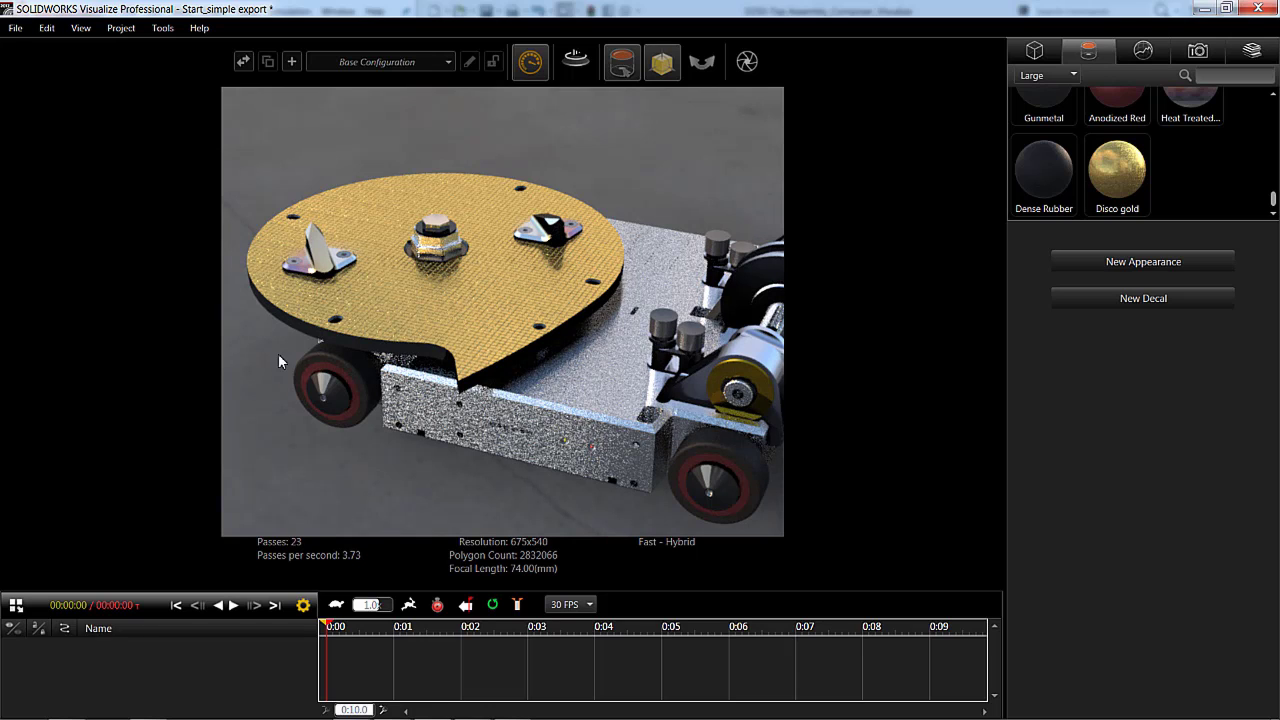
{"action": "left_click", "coordinate": [1118, 168]}
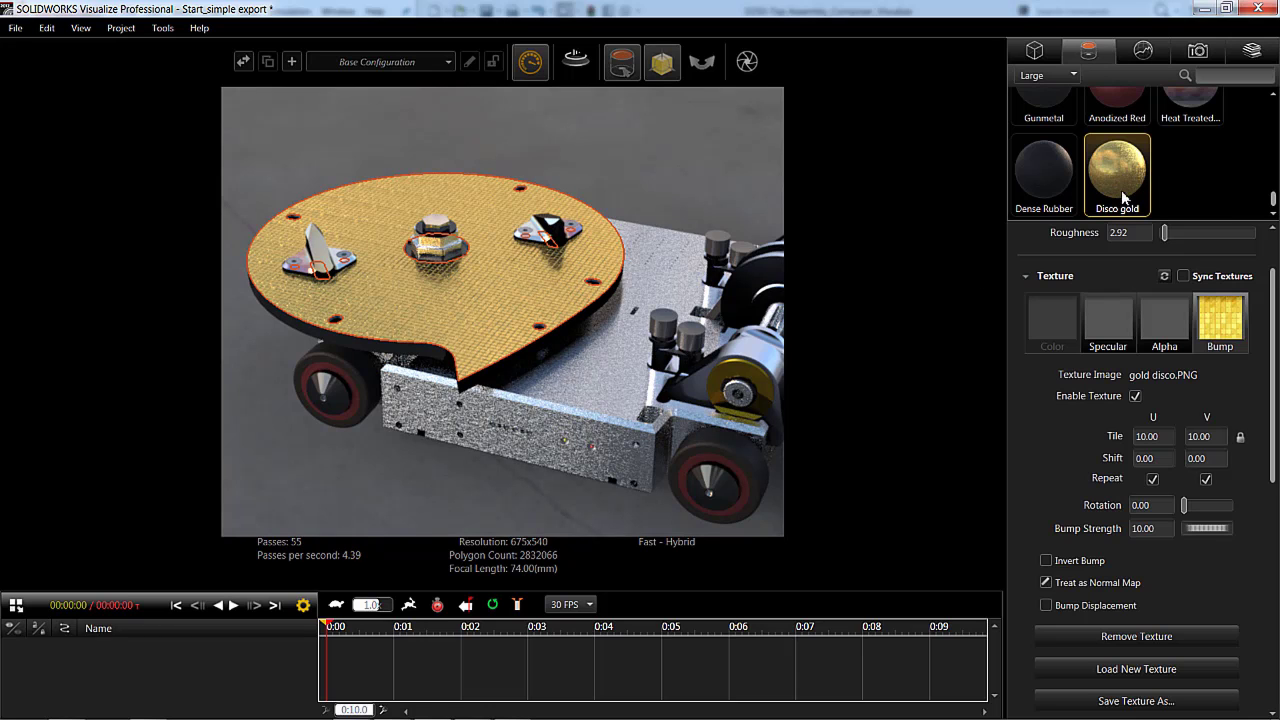
Step: Create a new decal from the 0247-A Bumper Sticker, DoI image in the Decales folder
{"action": "left_click_drag", "start_coordinate": [1275, 327], "coordinate": [1275, 459]}
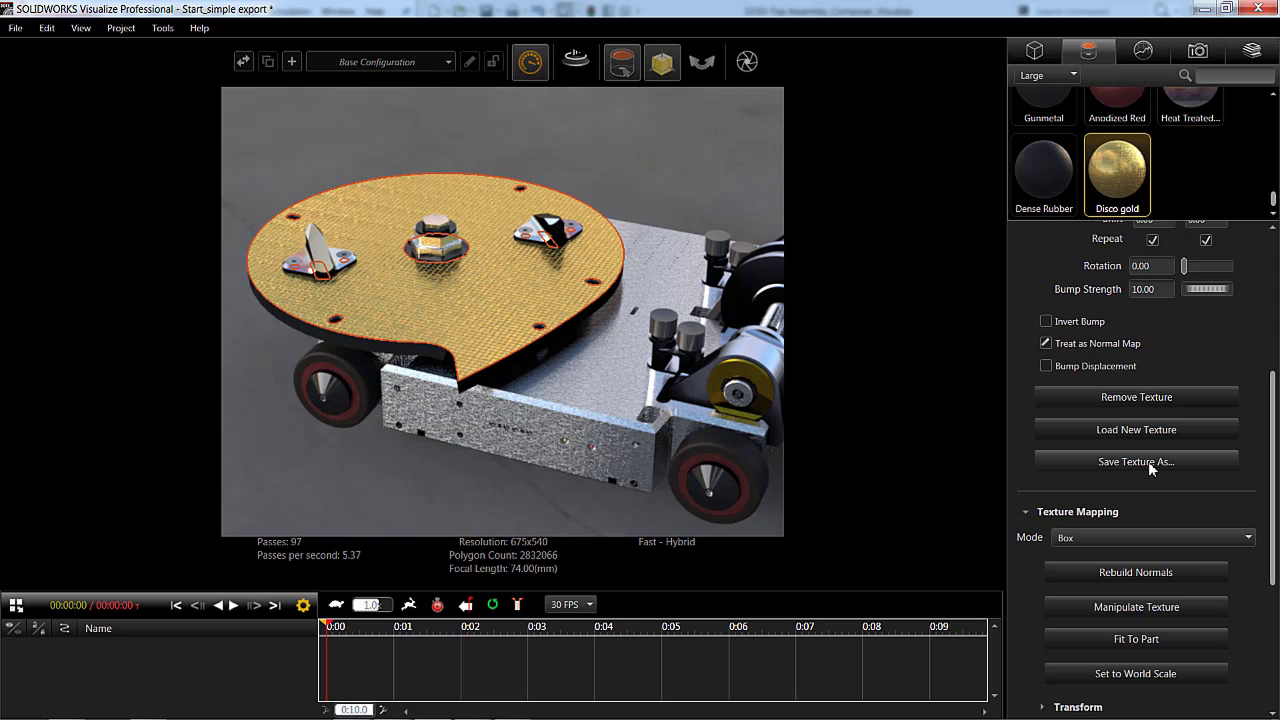
{"action": "left_click", "coordinate": [1143, 51]}
{"action": "left_click", "coordinate": [1087, 53]}
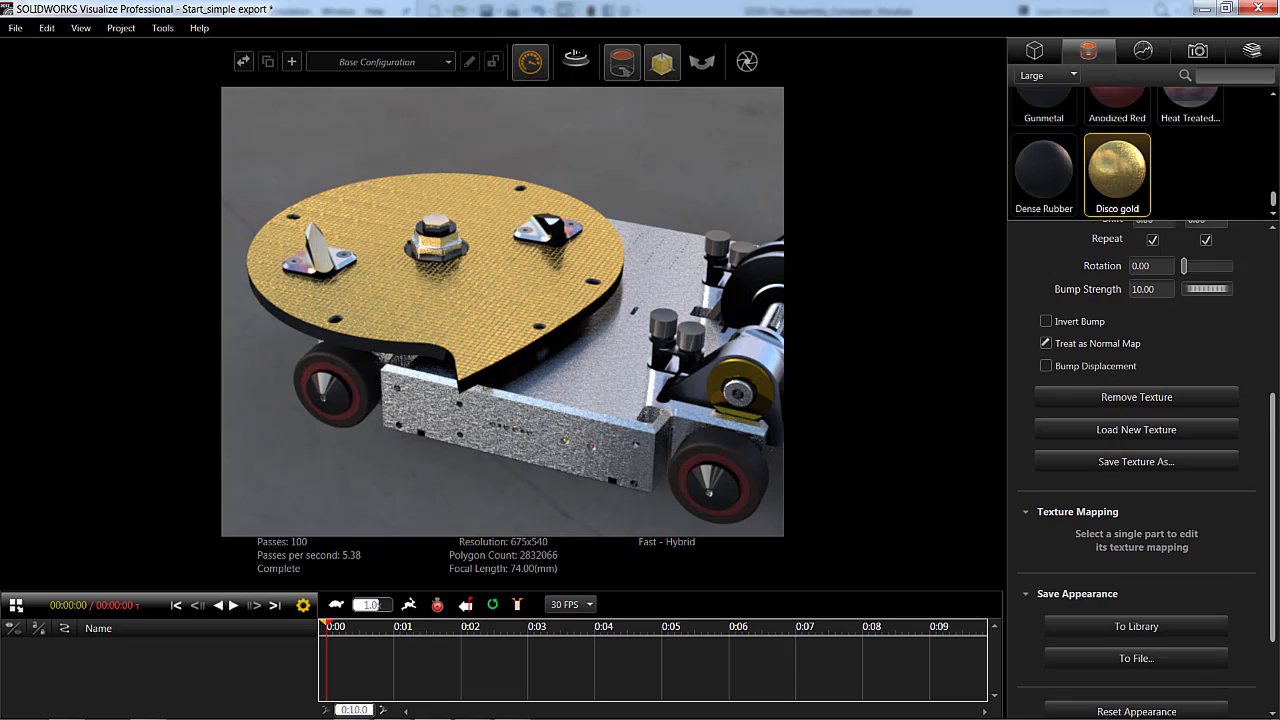
{"action": "right_click", "coordinate": [1206, 178]}
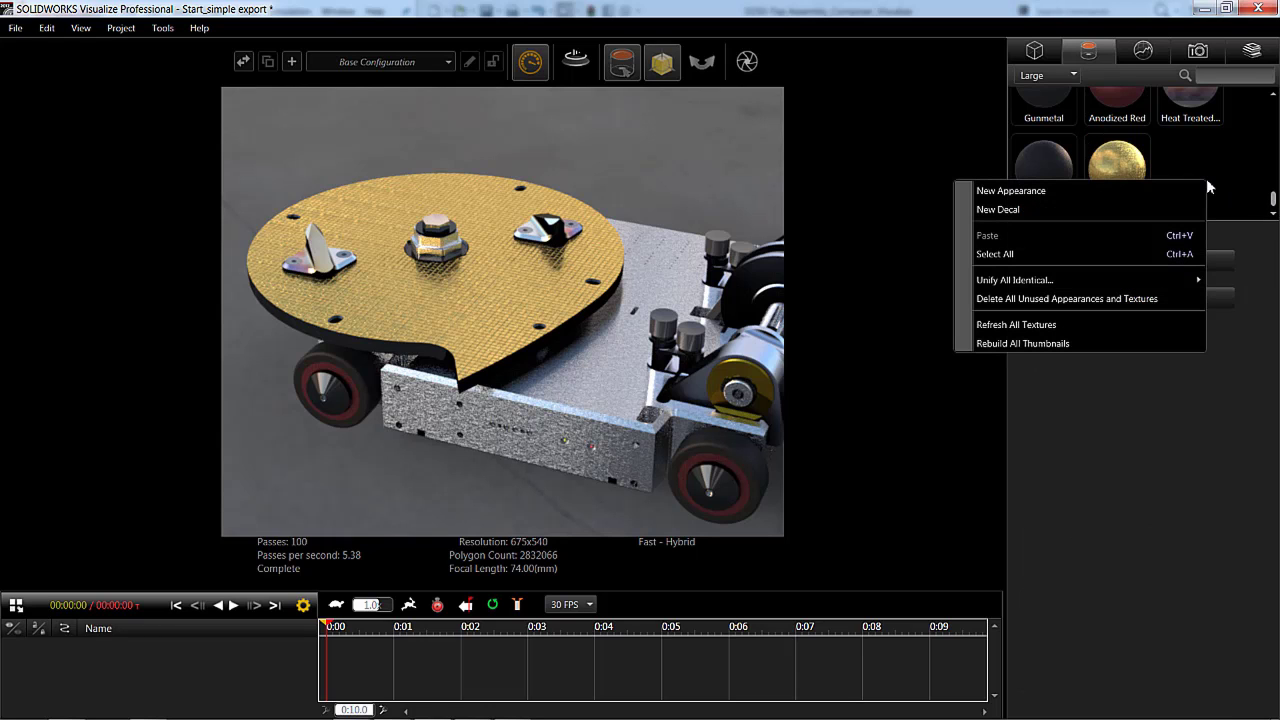
{"action": "left_click", "coordinate": [1146, 208]}
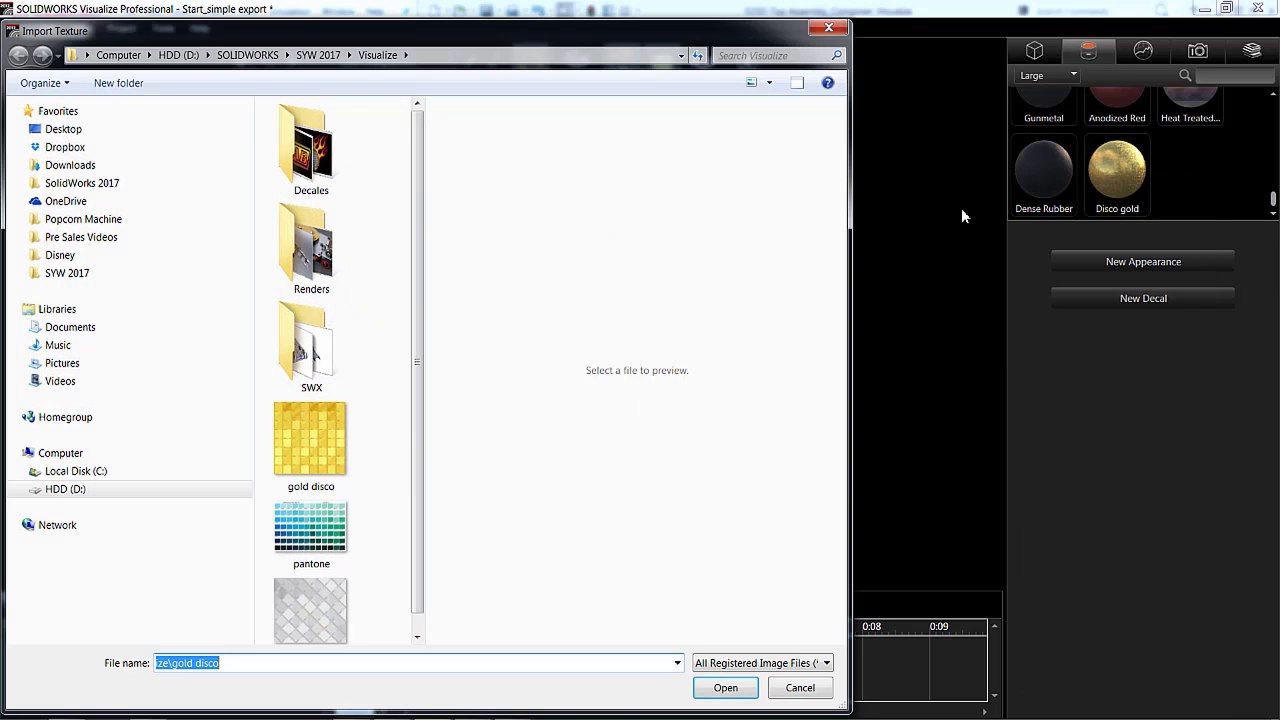
{"action": "double_click", "coordinate": [318, 188]}
{"action": "left_click", "coordinate": [325, 136]}
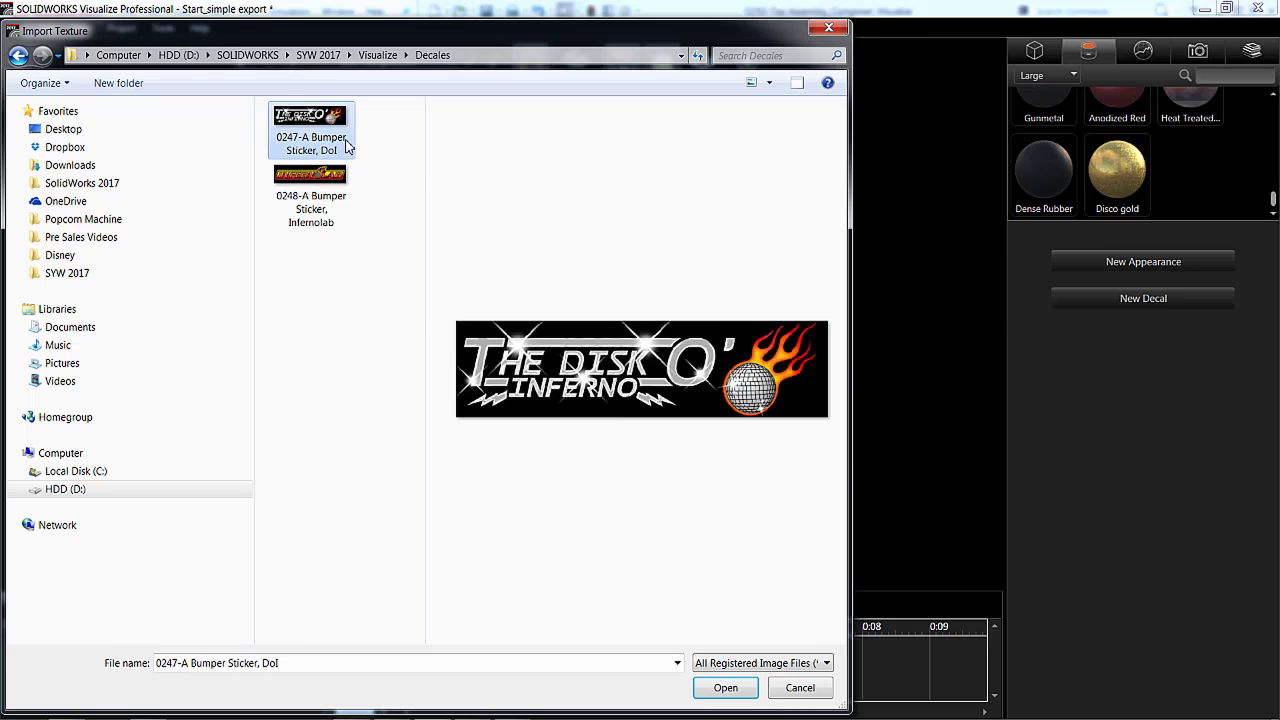
{"action": "left_click", "coordinate": [726, 688]}
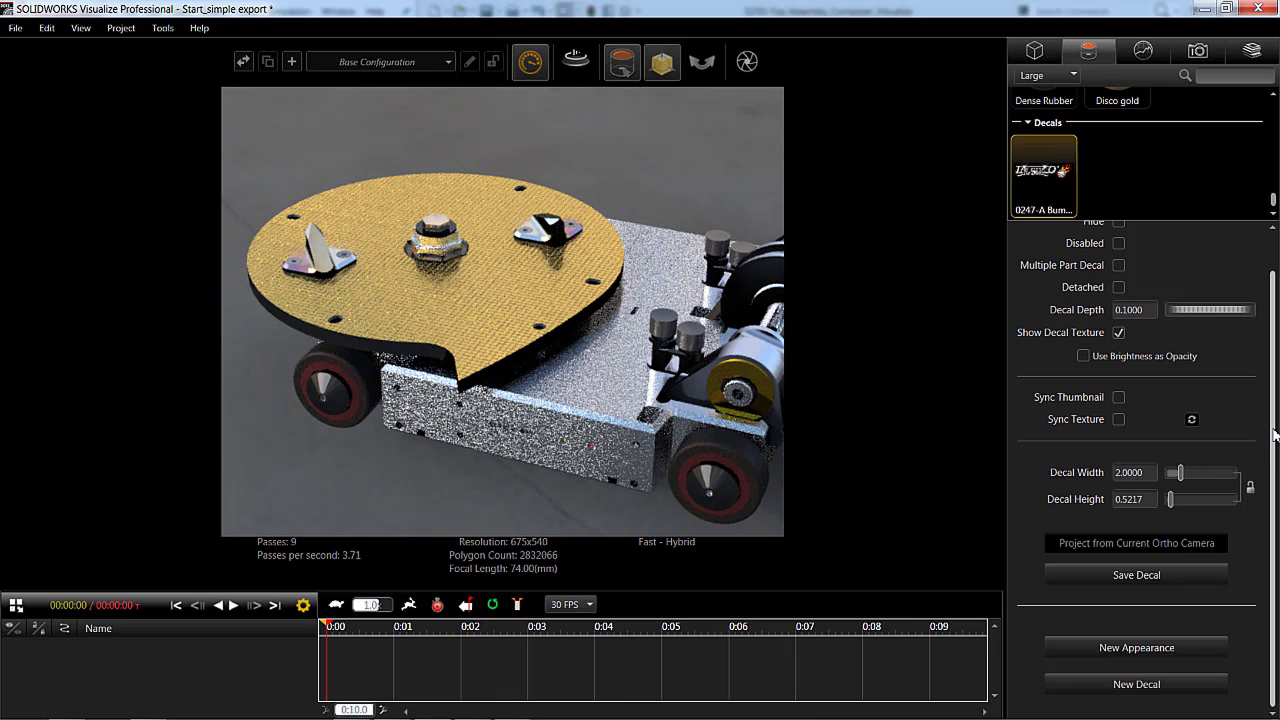
Step: Apply the bumper sticker decal to the chassis's side plate and shrink it proportionally to a width of about 0.30
{"action": "left_click_drag", "start_coordinate": [1044, 169], "coordinate": [502, 424]}
{"action": "left_click_drag", "start_coordinate": [499, 419], "coordinate": [500, 419]}
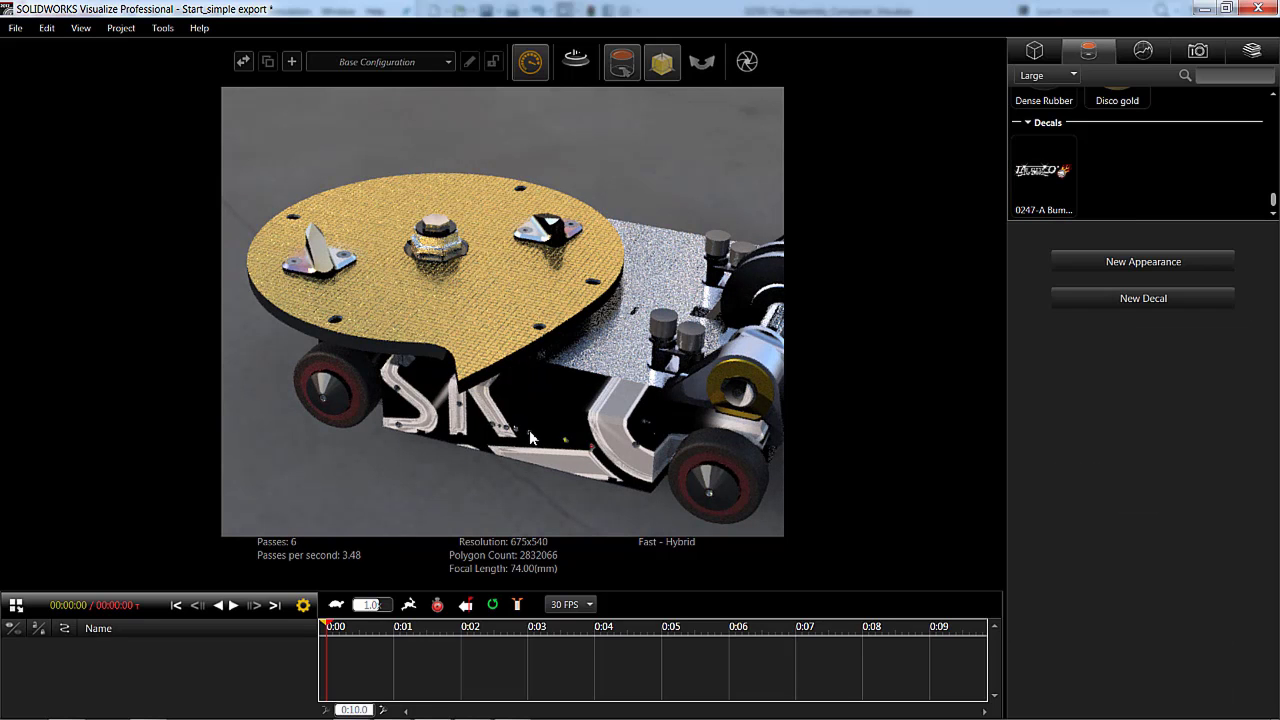
{"action": "left_click", "coordinate": [1064, 170]}
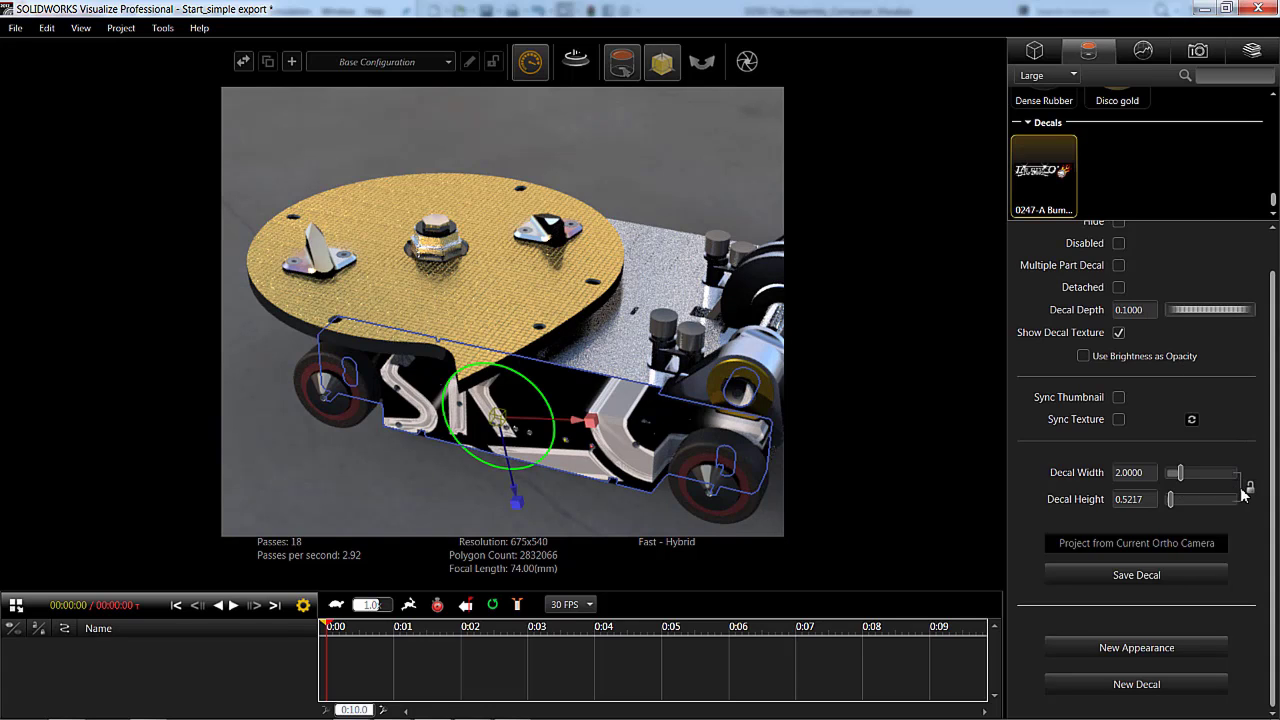
{"action": "left_click_drag", "start_coordinate": [1182, 477], "coordinate": [1172, 482]}
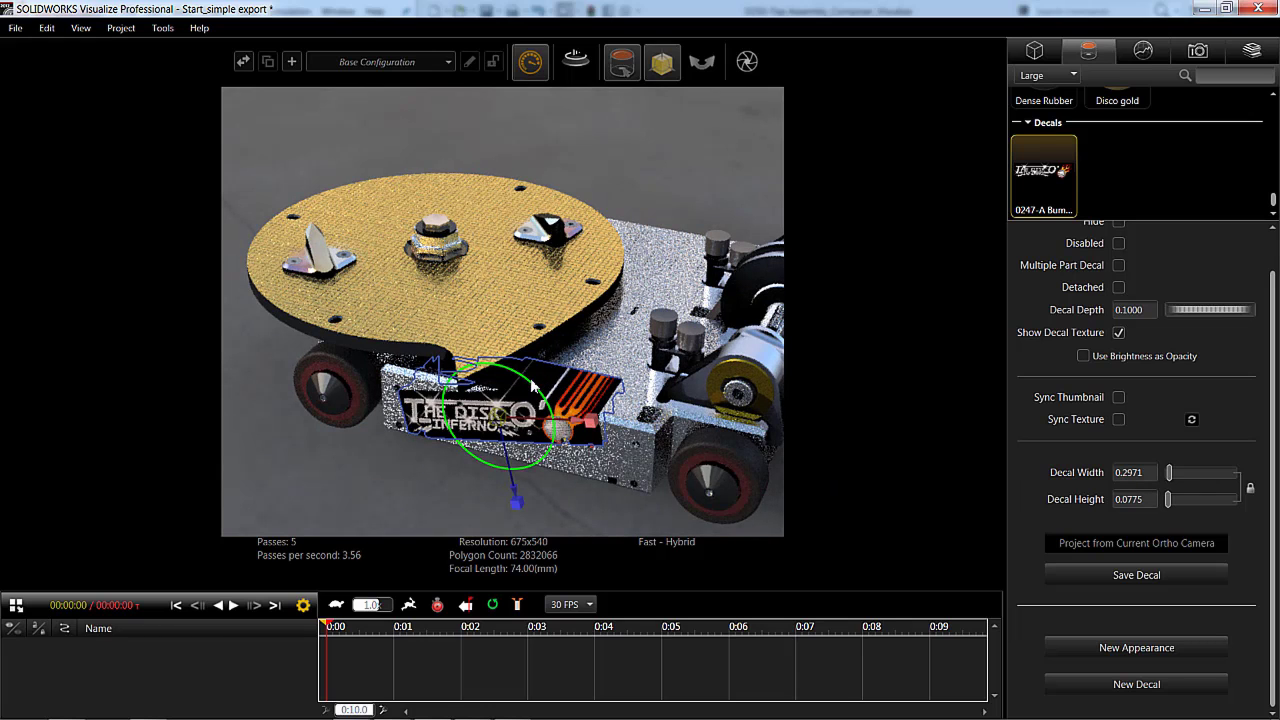
Step: Rotate the decal until it lies flat and undistorted along the side plate, leaving it deselected
{"action": "left_click_drag", "start_coordinate": [537, 400], "coordinate": [540, 408]}
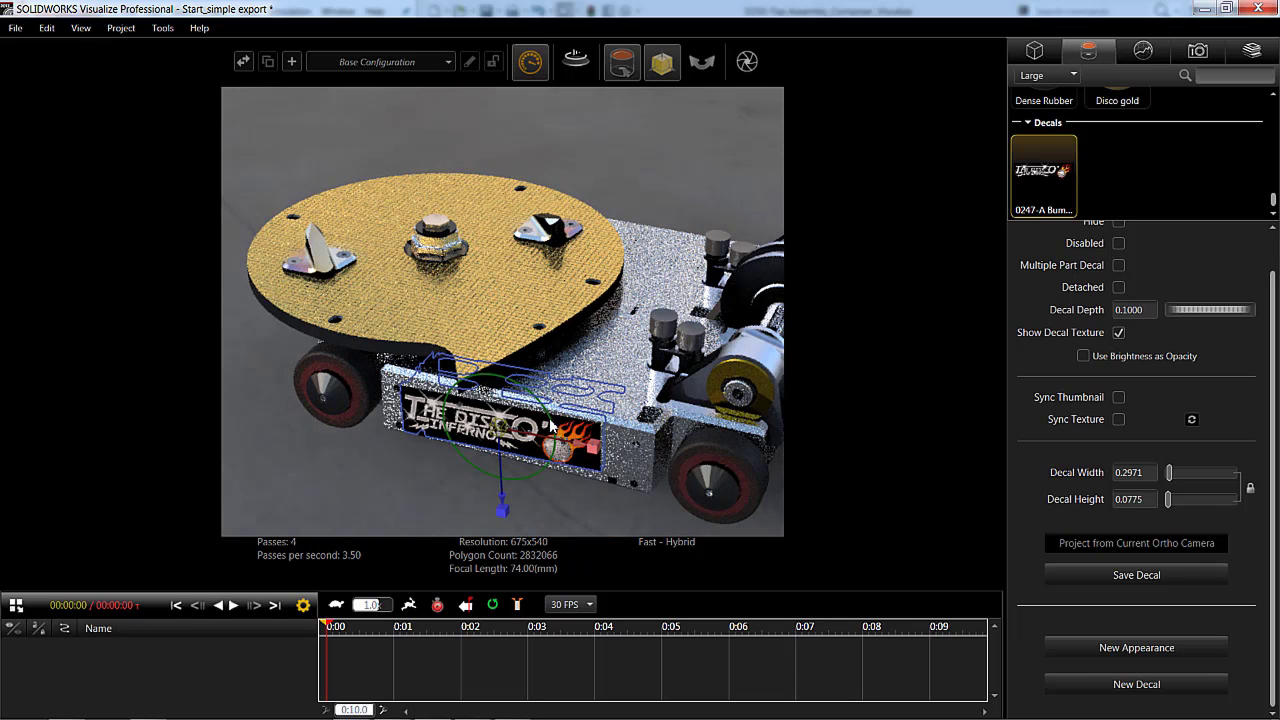
{"action": "left_click_drag", "start_coordinate": [551, 428], "coordinate": [555, 432]}
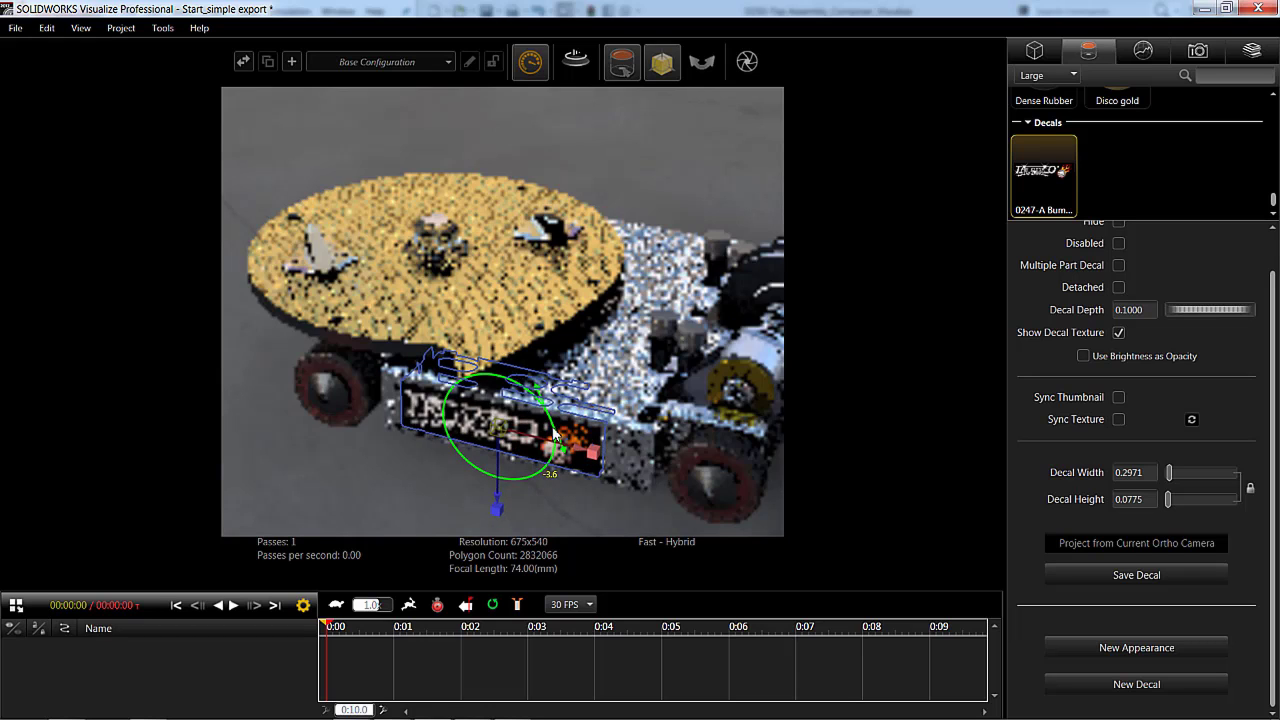
{"action": "left_click", "coordinate": [569, 522]}
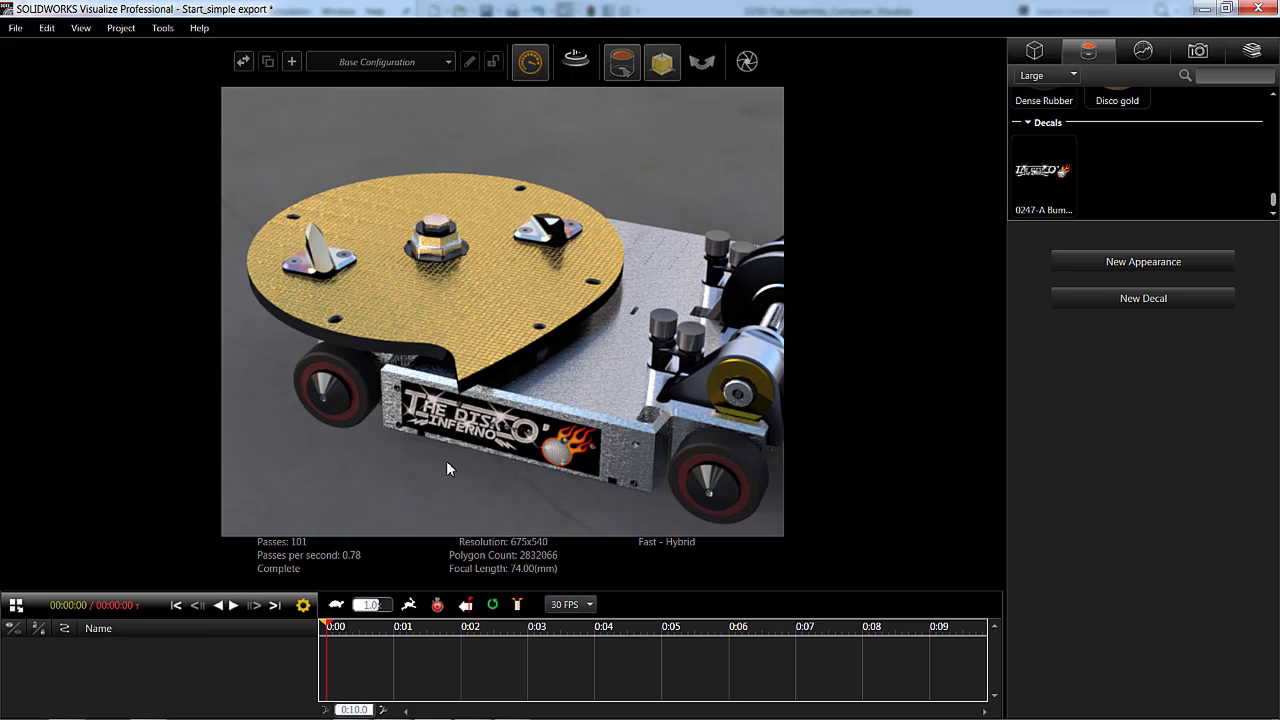
Step: Enable depth of field for the SOLIDWORKS Viewport camera and pick the focal point on the side plate's decal
{"action": "left_click", "coordinate": [1204, 58]}
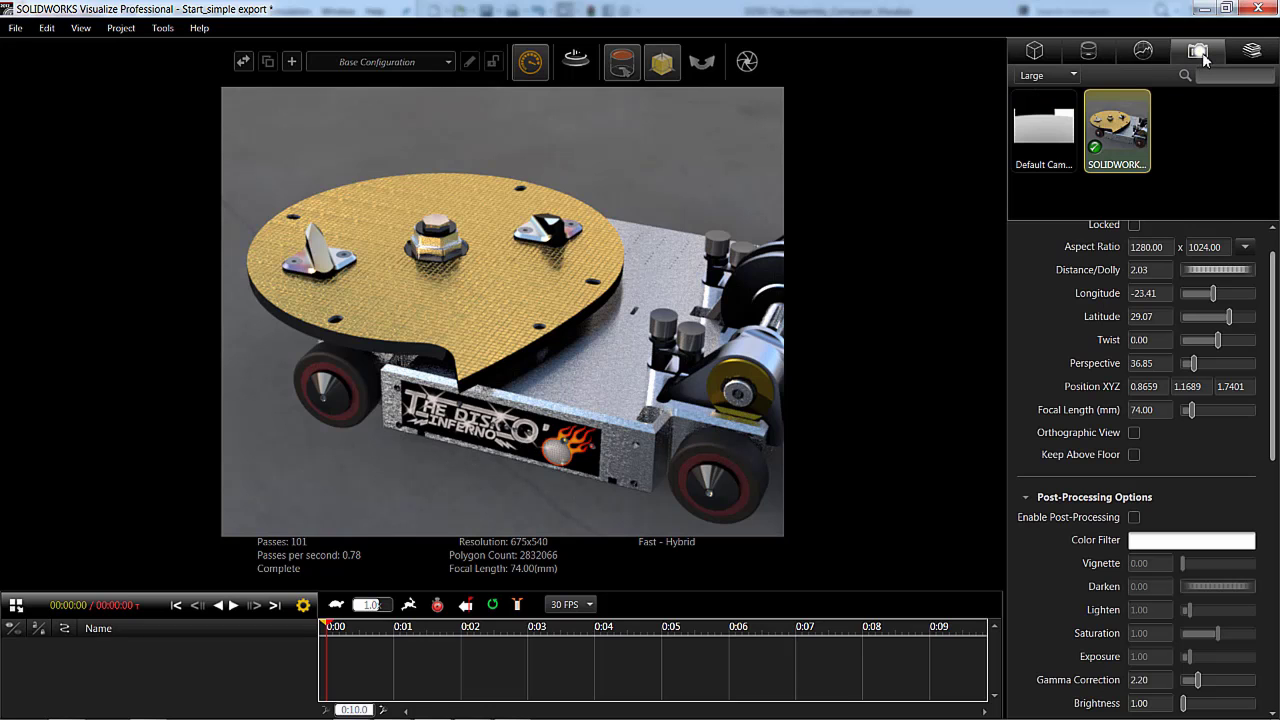
{"action": "left_click_drag", "start_coordinate": [1275, 285], "coordinate": [1275, 491]}
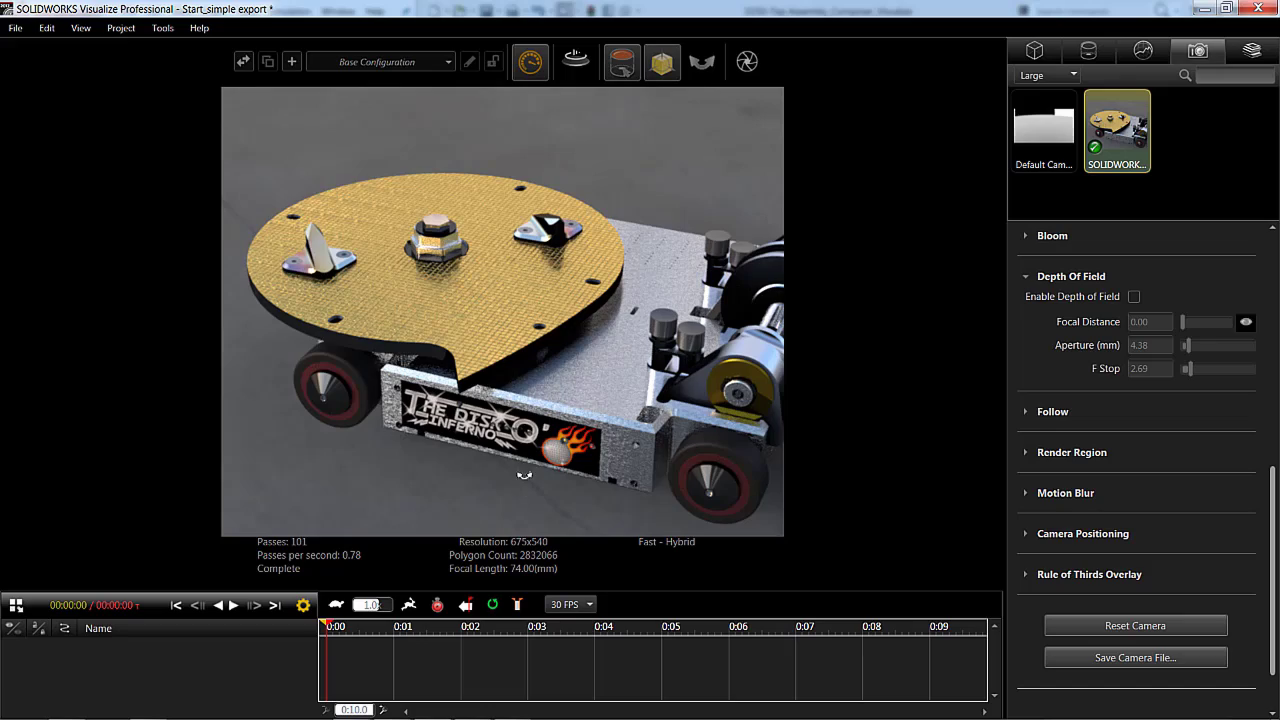
{"action": "middle_click_drag", "start_coordinate": [522, 482], "coordinate": [521, 440]}
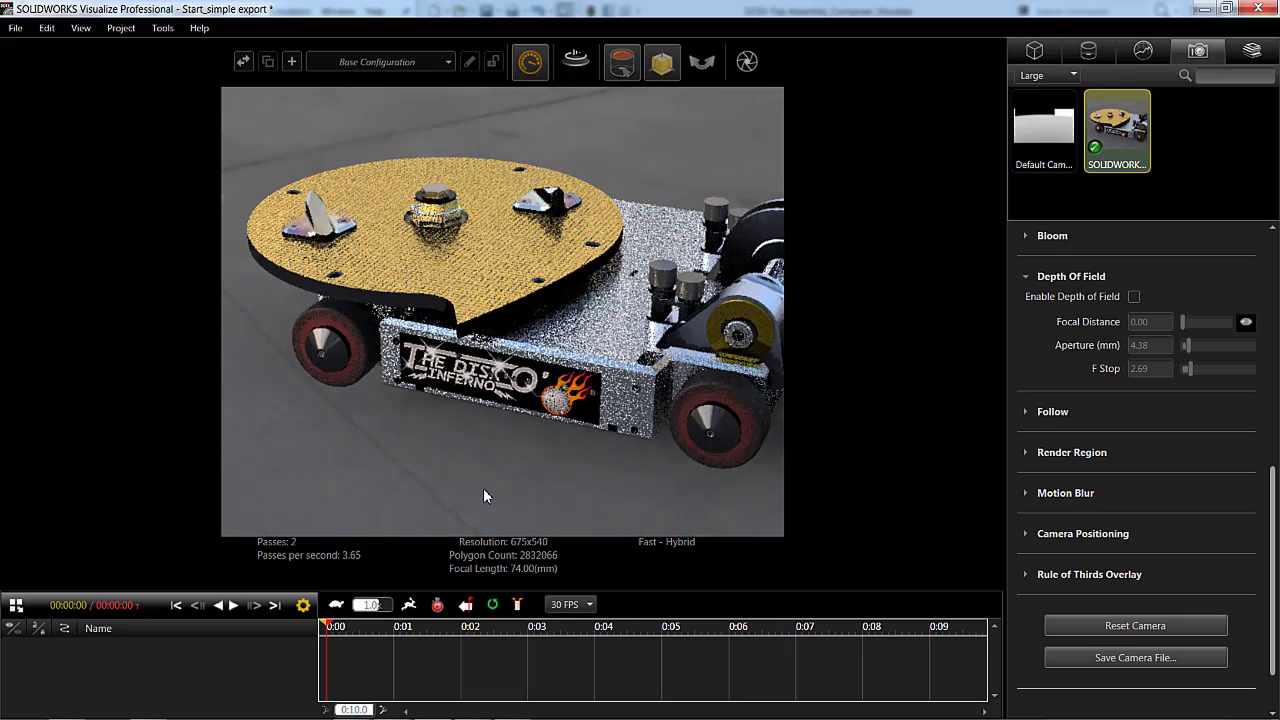
{"action": "left_click", "coordinate": [1133, 297]}
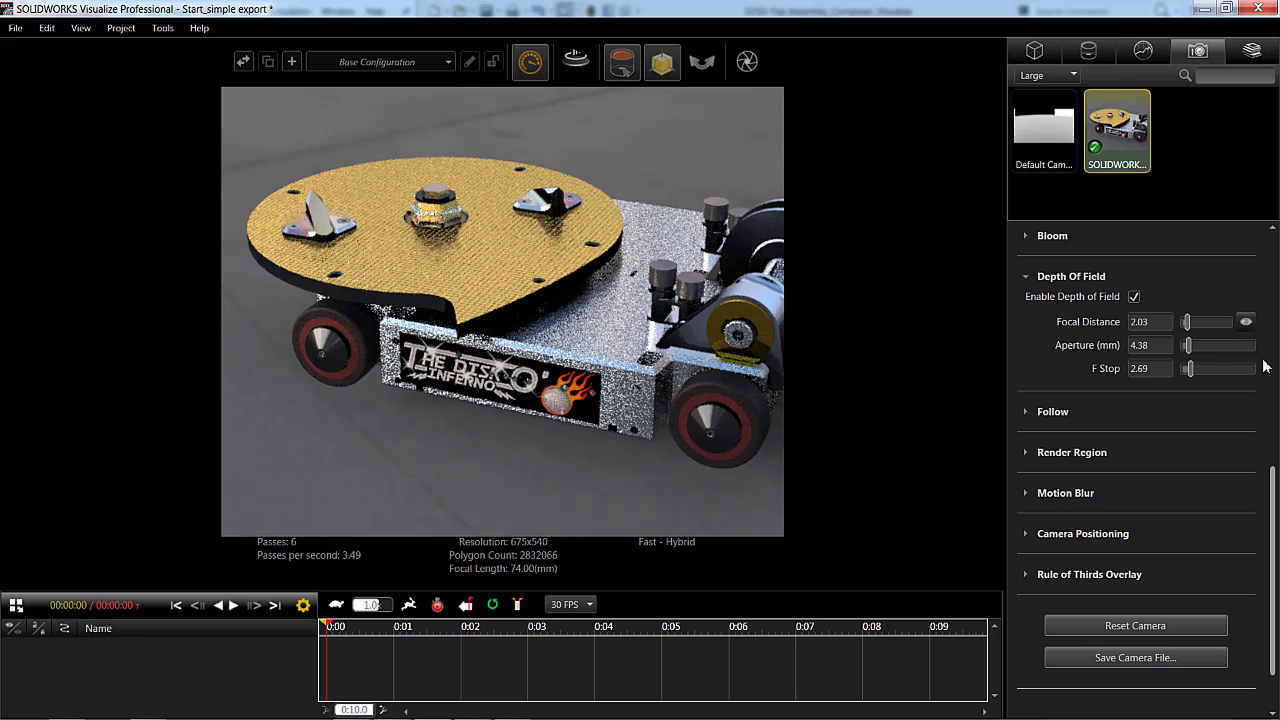
{"action": "left_click", "coordinate": [1252, 324]}
{"action": "left_click", "coordinate": [467, 393]}
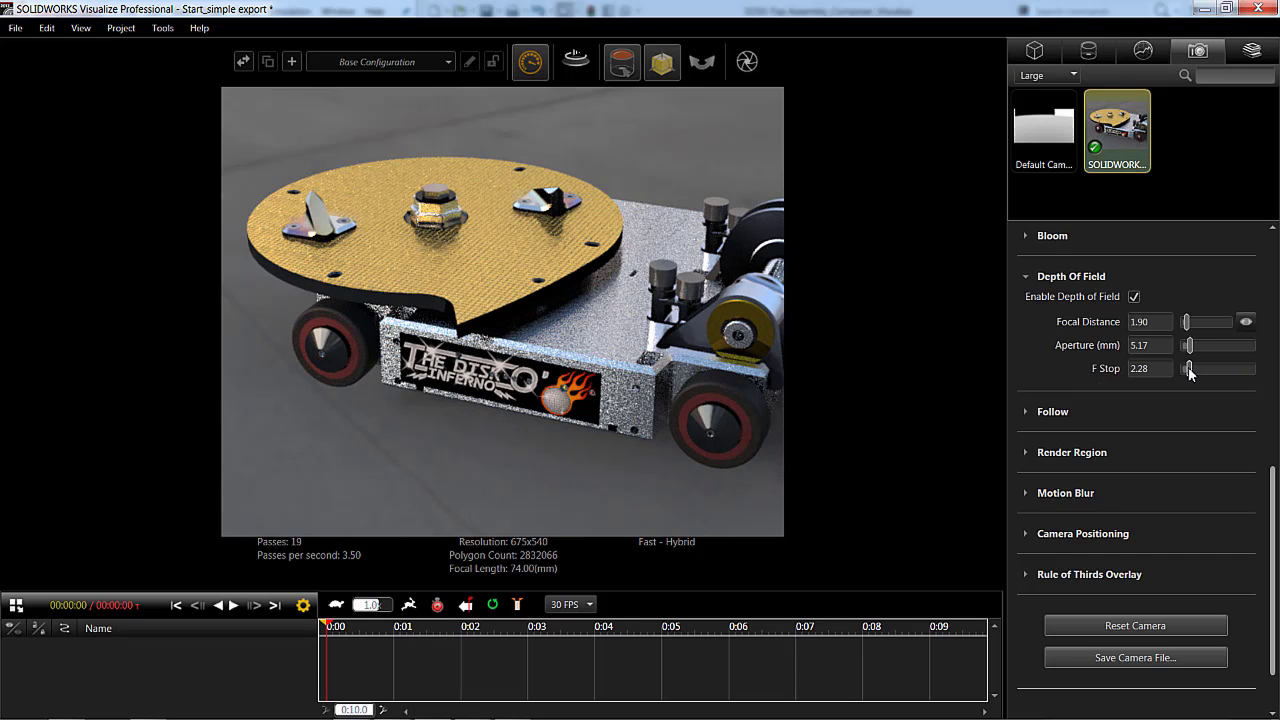
Step: Set the camera's depth of field F Stop to 0.65
{"action": "left_click_drag", "start_coordinate": [1191, 367], "coordinate": [1184, 370]}
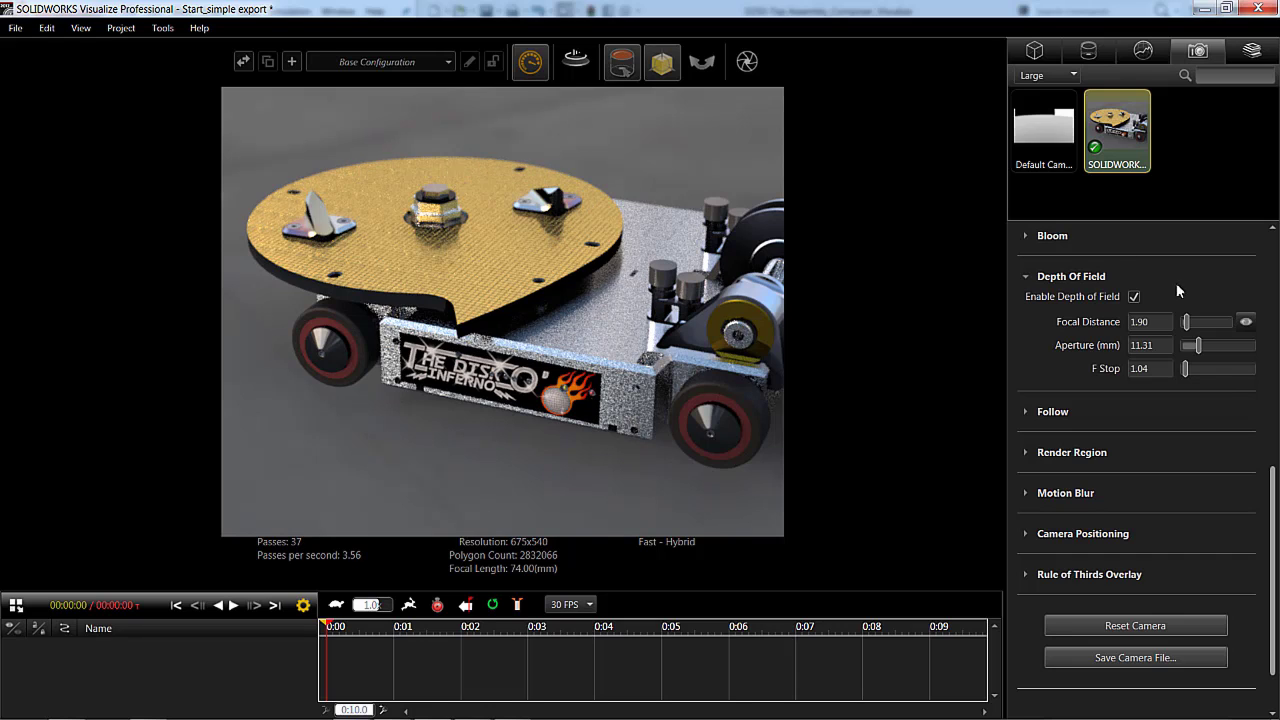
{"action": "left_click", "coordinate": [1164, 370]}
{"action": "key", "text": "BackSpace"}
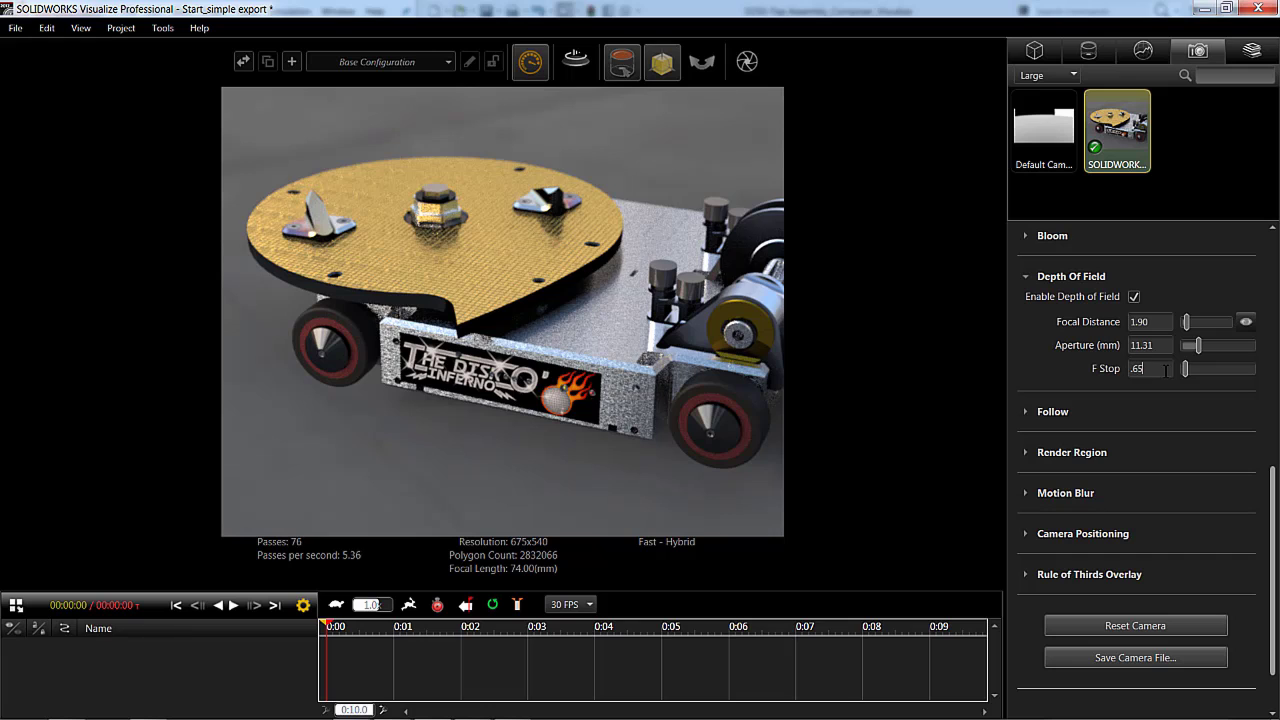
{"action": "key", "text": "Return"}
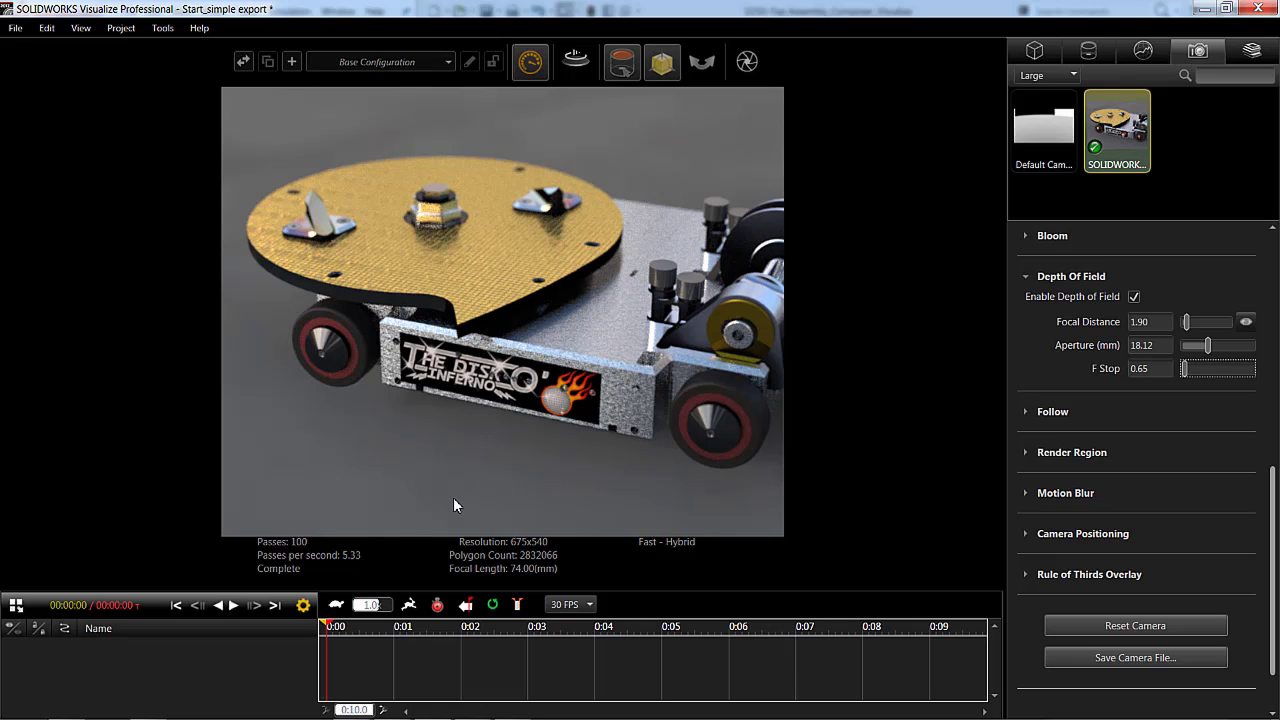
Step: Rename the color-20 appearance of the cylindrical knobs behind the round plate as pantone
{"action": "left_click", "coordinate": [1088, 50]}
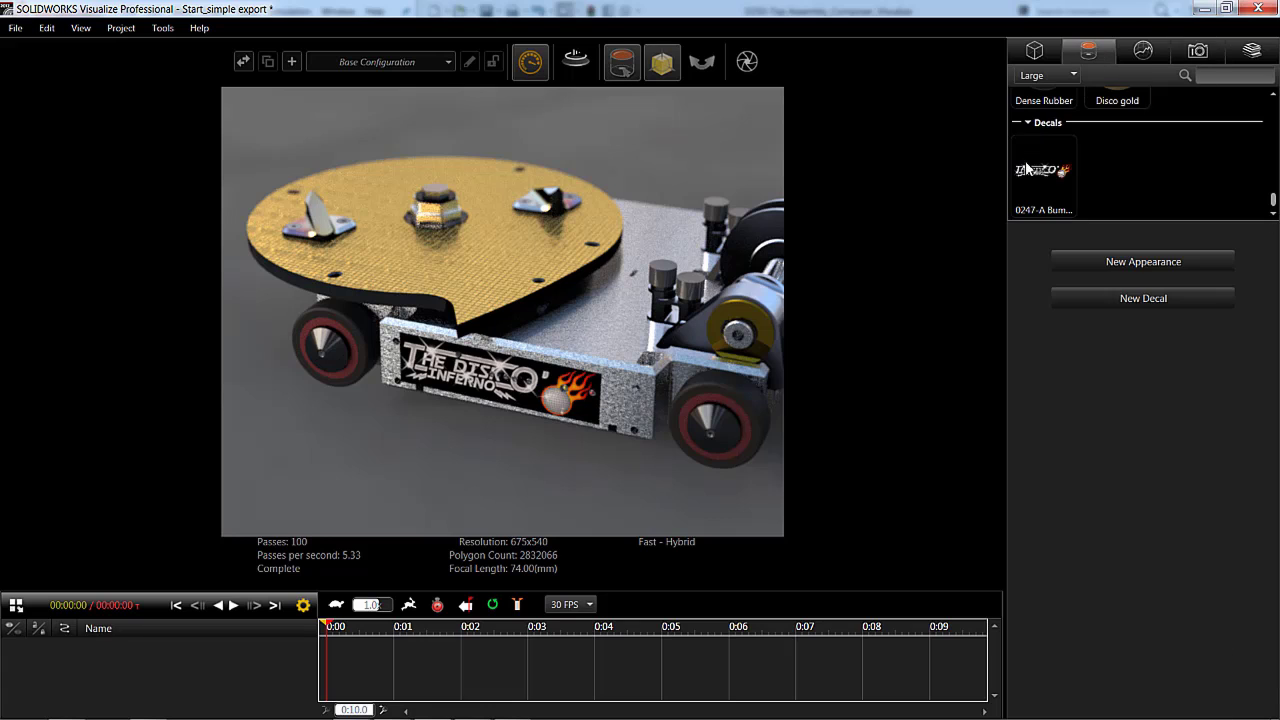
{"action": "left_click_drag", "start_coordinate": [1274, 200], "coordinate": [1275, 104]}
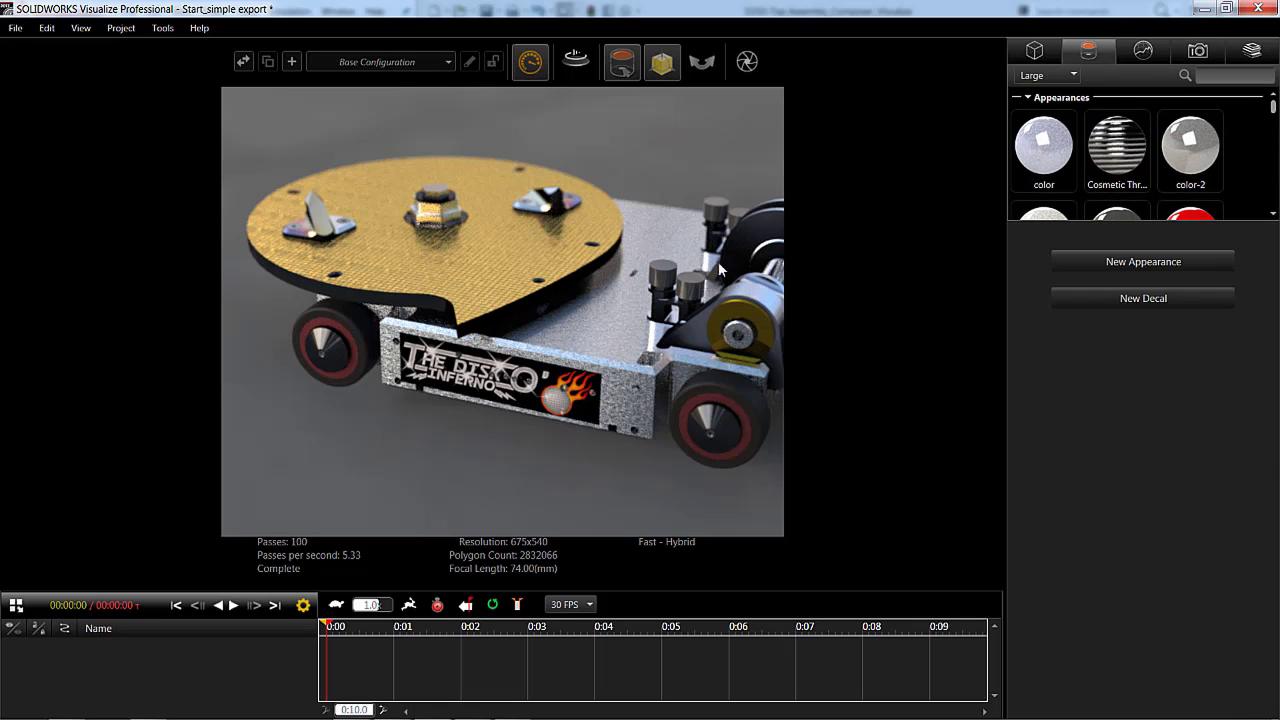
{"action": "left_click", "coordinate": [654, 272]}
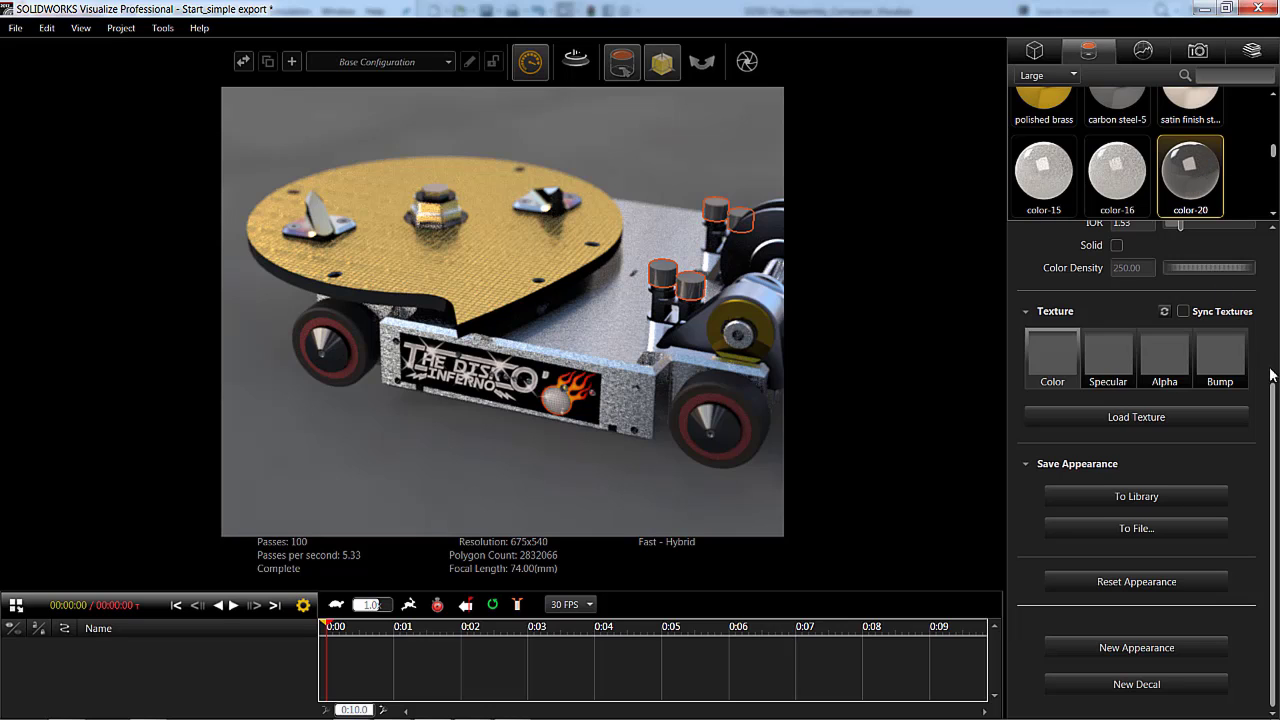
{"action": "scroll", "coordinate": [1152, 241], "scroll_direction": "up", "scroll_amount": 5}
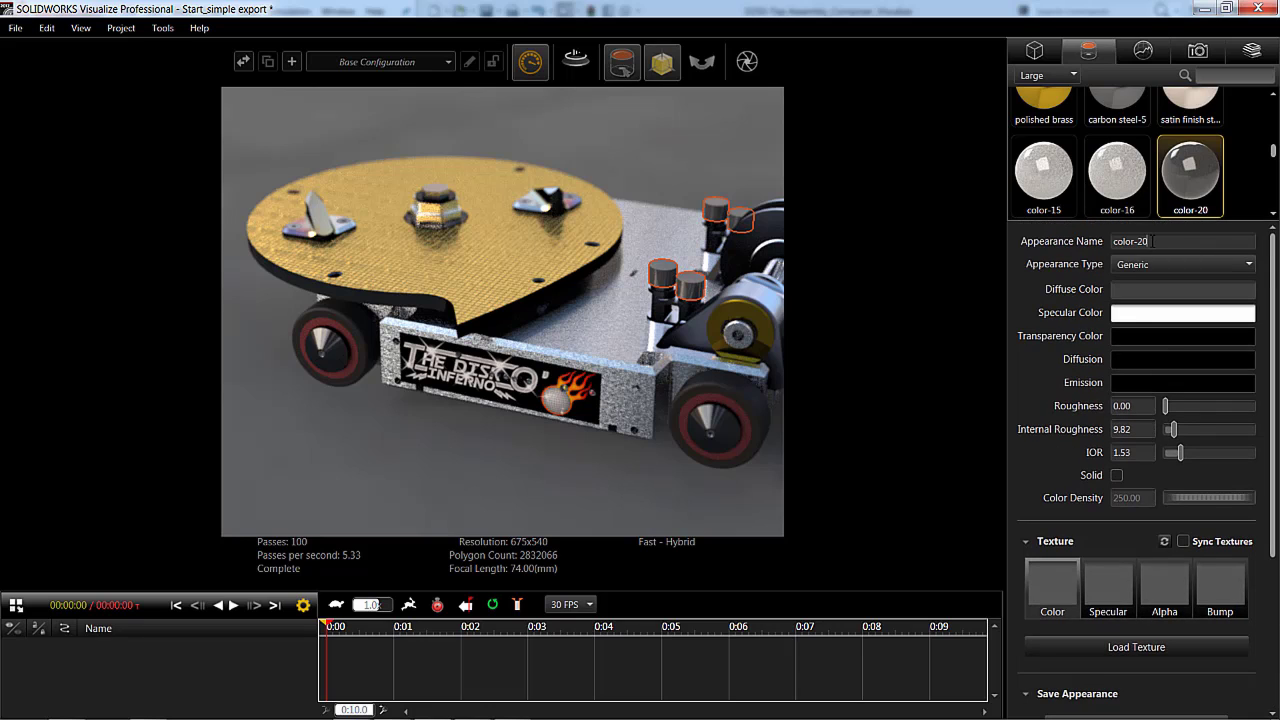
{"action": "triple_click", "coordinate": [1148, 241]}
{"action": "type", "text": "pantone"}
Step: Open the pantone image from the SYW 2017 Visualize folder and place the color chart beside the Visualize window
{"action": "left_click", "coordinate": [1117, 292]}
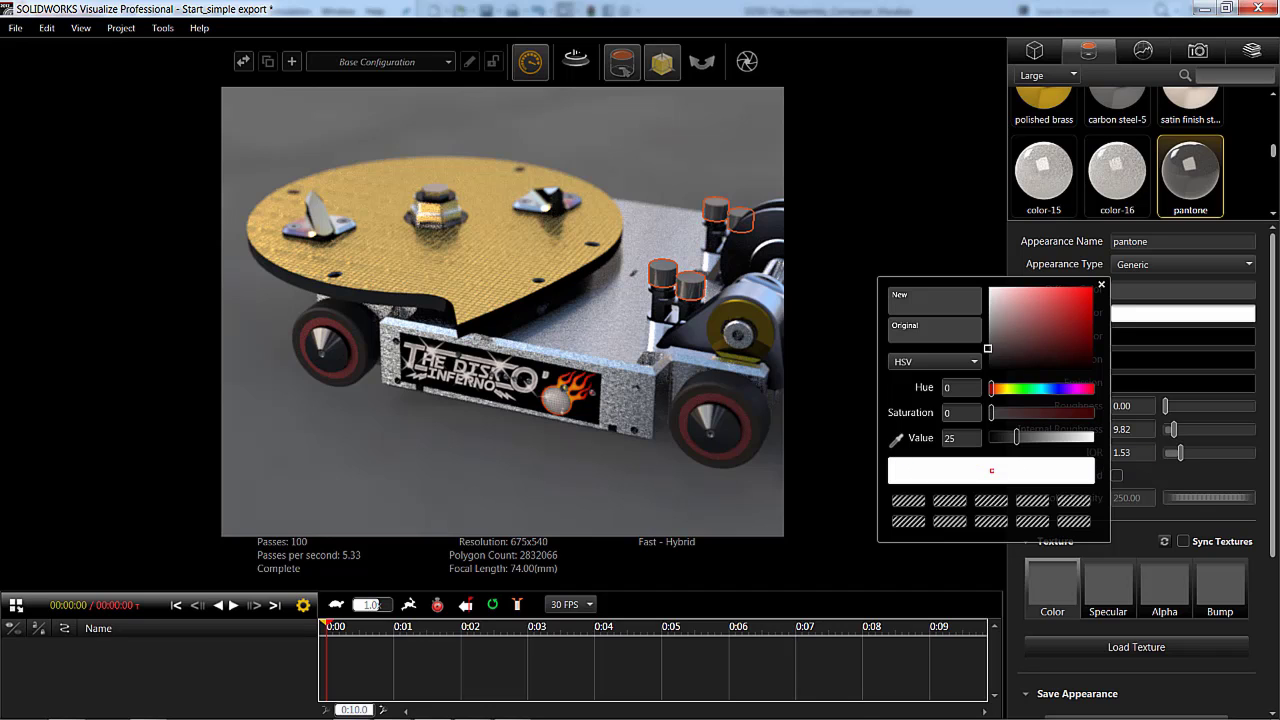
{"action": "left_click", "coordinate": [433, 705]}
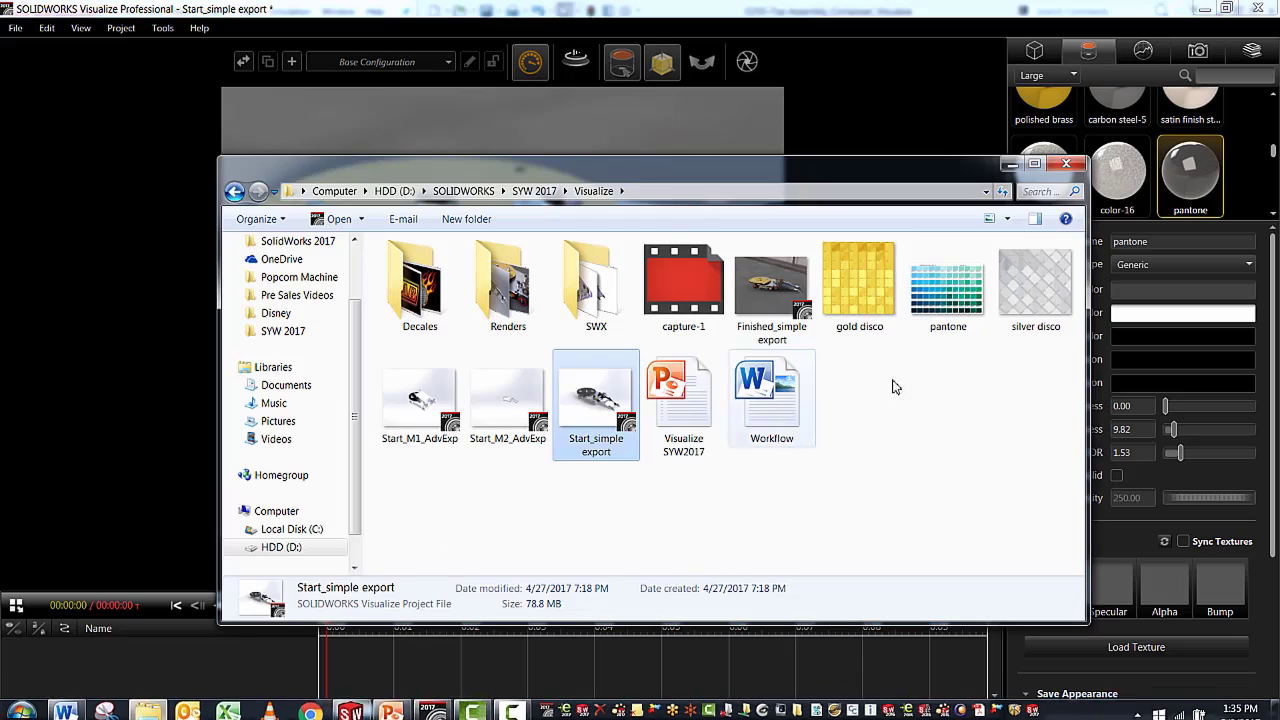
{"action": "double_click", "coordinate": [966, 304]}
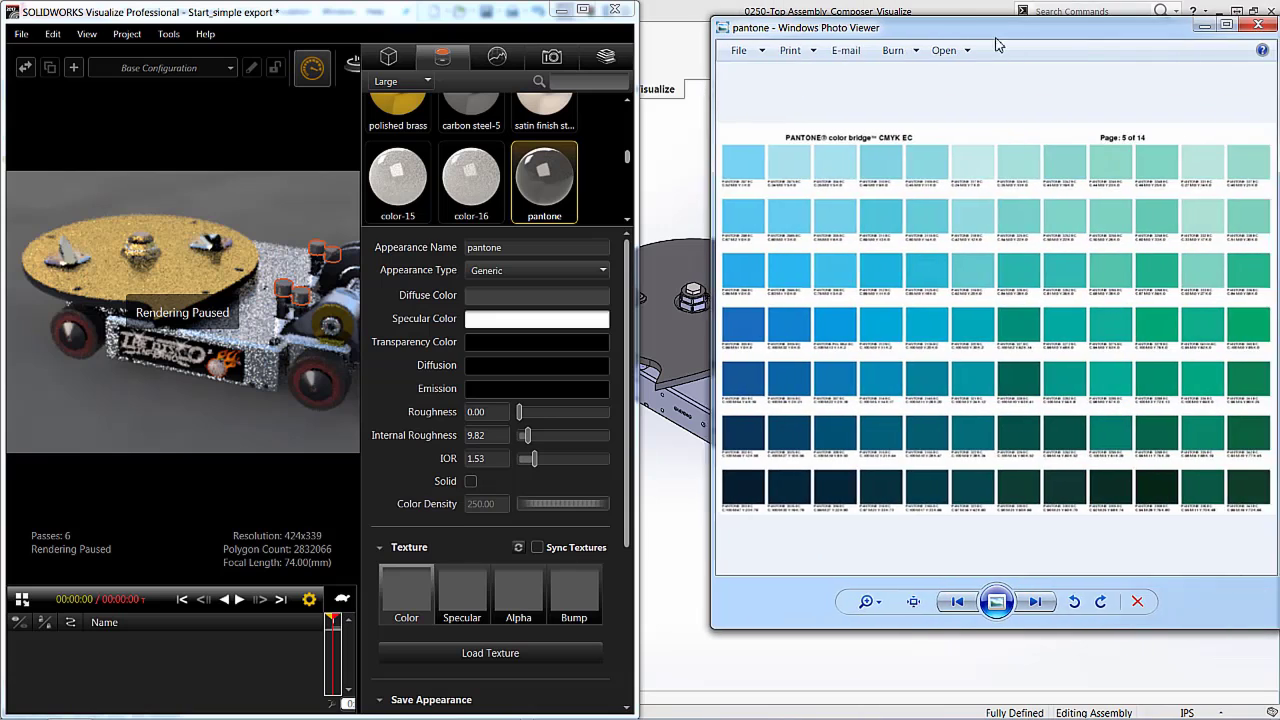
{"action": "left_click_drag", "start_coordinate": [995, 38], "coordinate": [951, 23]}
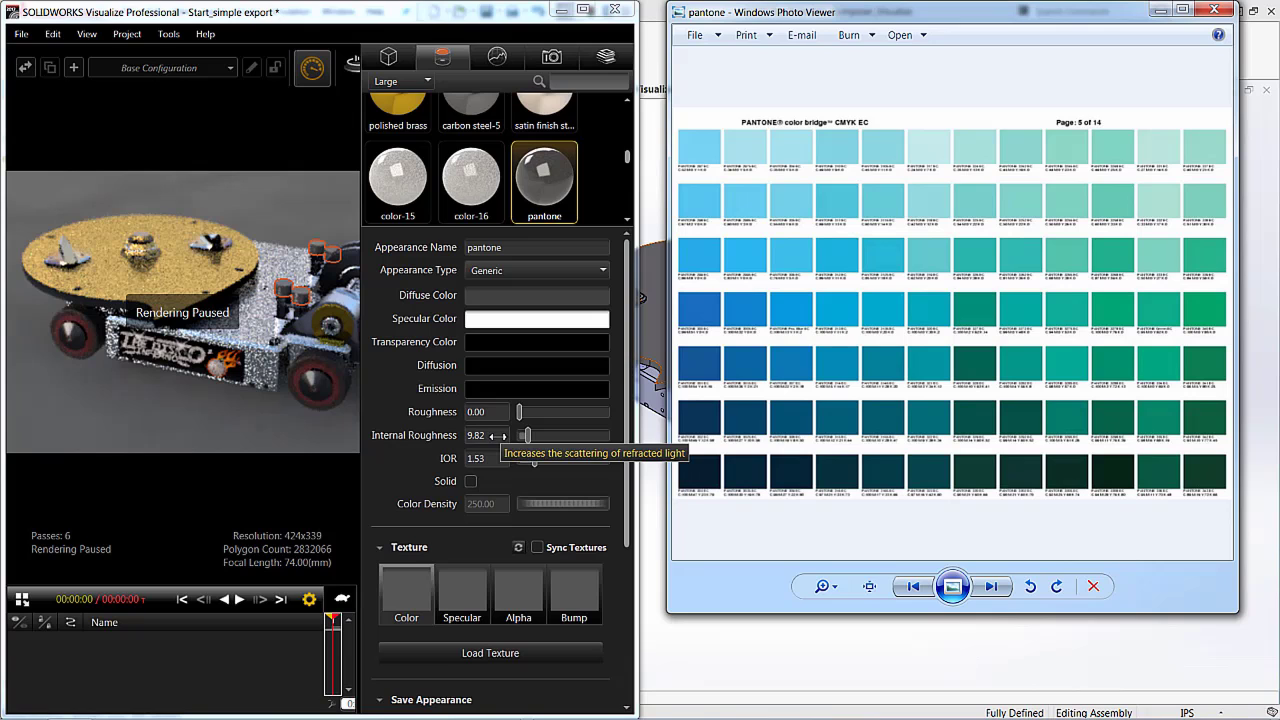
Step: Sample a light blue swatch from the chart as the pantone appearance's diffuse color, and return Visualize to full screen
{"action": "left_click", "coordinate": [477, 299]}
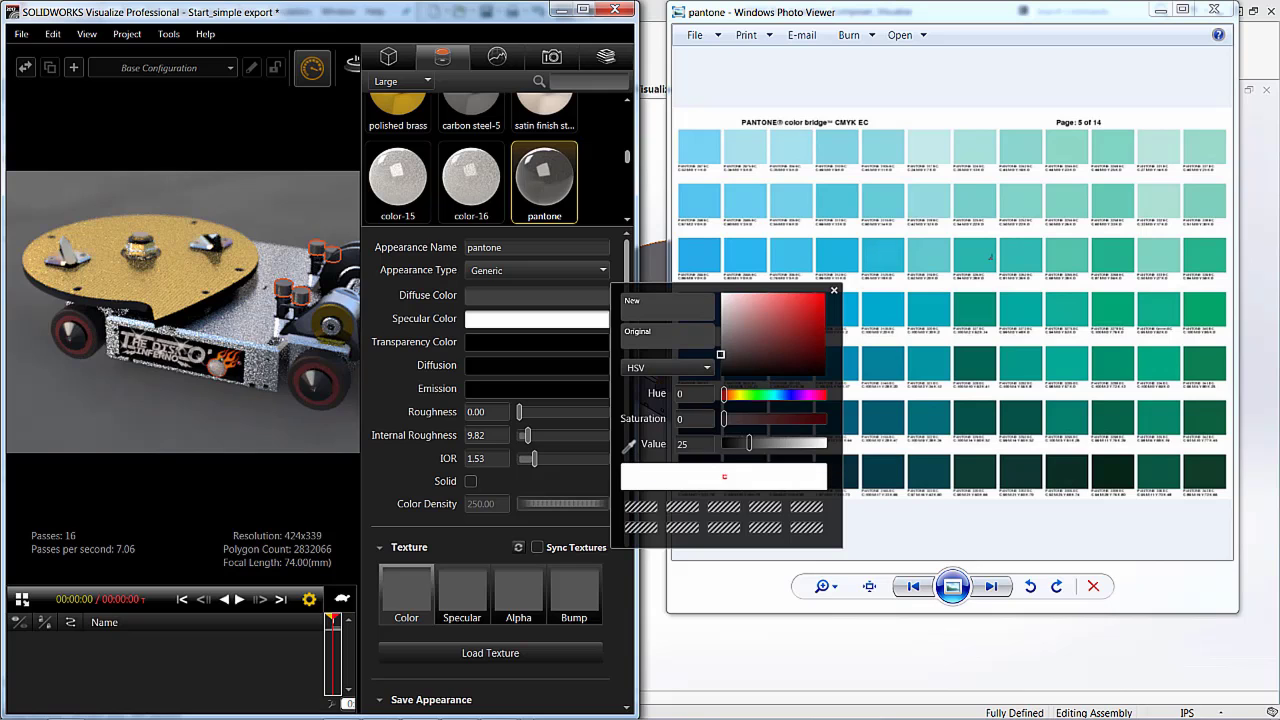
{"action": "left_click_drag", "start_coordinate": [629, 445], "coordinate": [700, 150]}
{"action": "left_click_drag", "start_coordinate": [991, 219], "coordinate": [894, 252]}
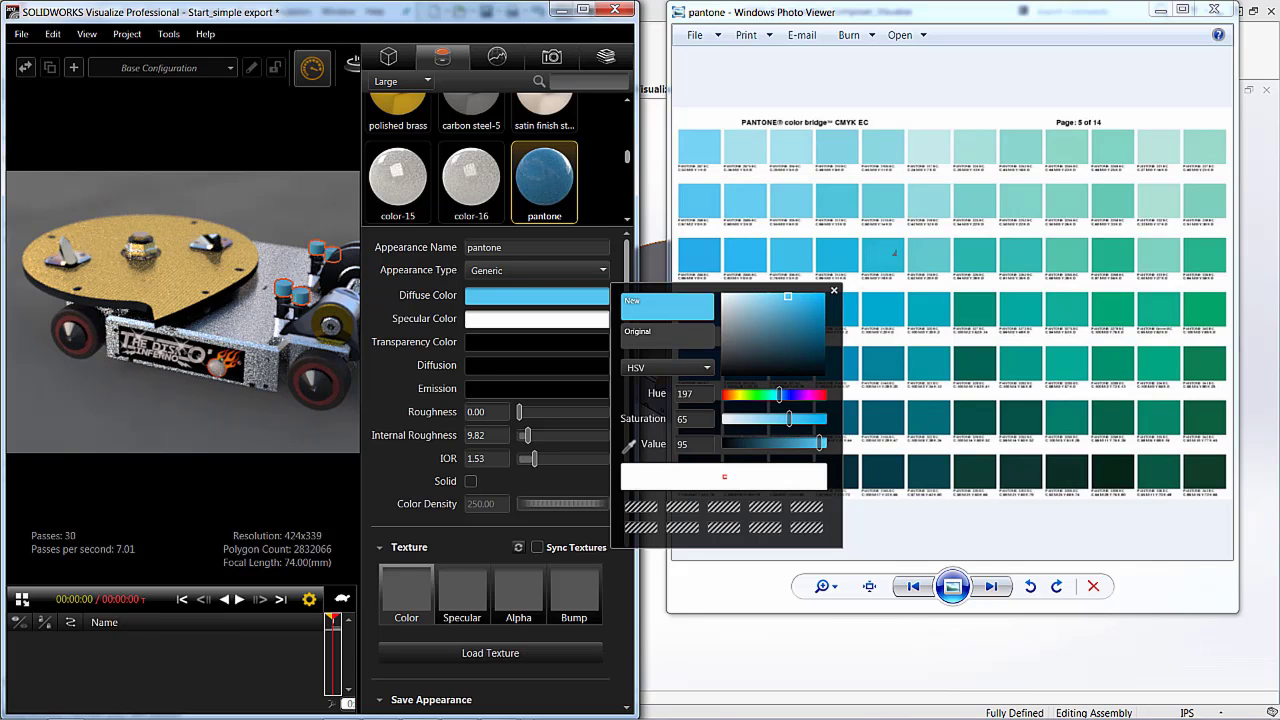
{"action": "left_click", "coordinate": [324, 415]}
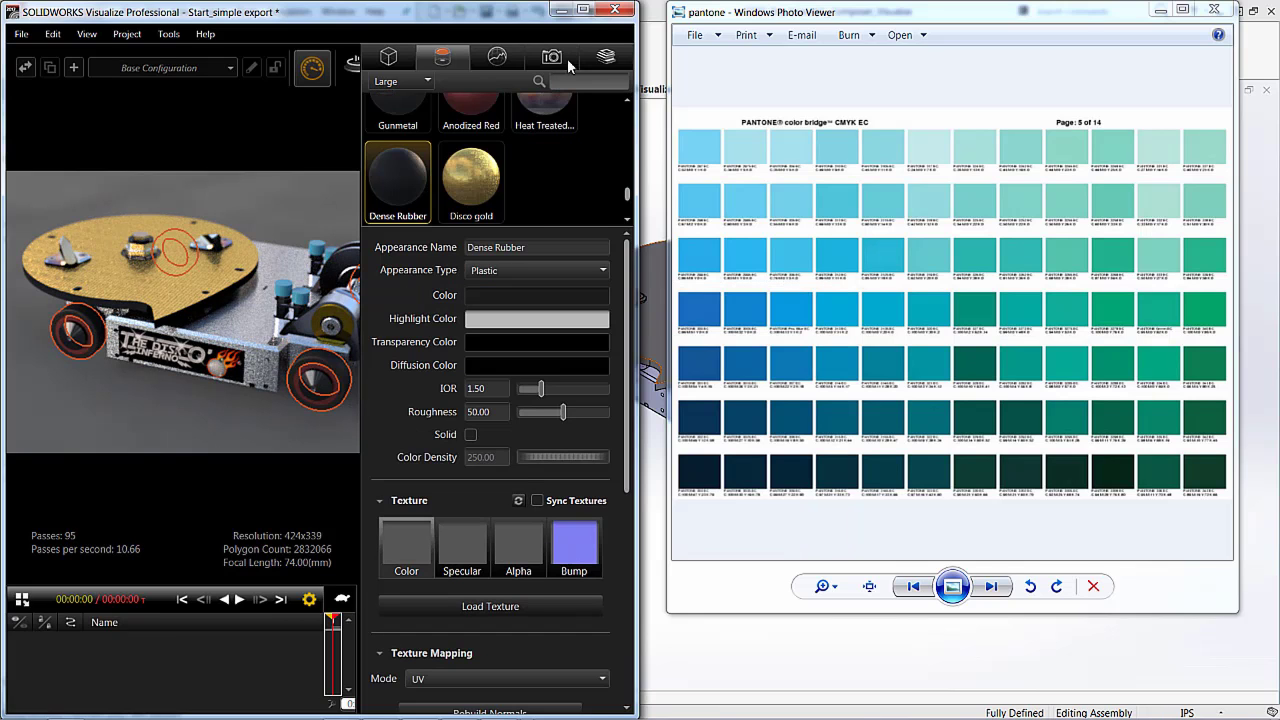
{"action": "left_click", "coordinate": [584, 12]}
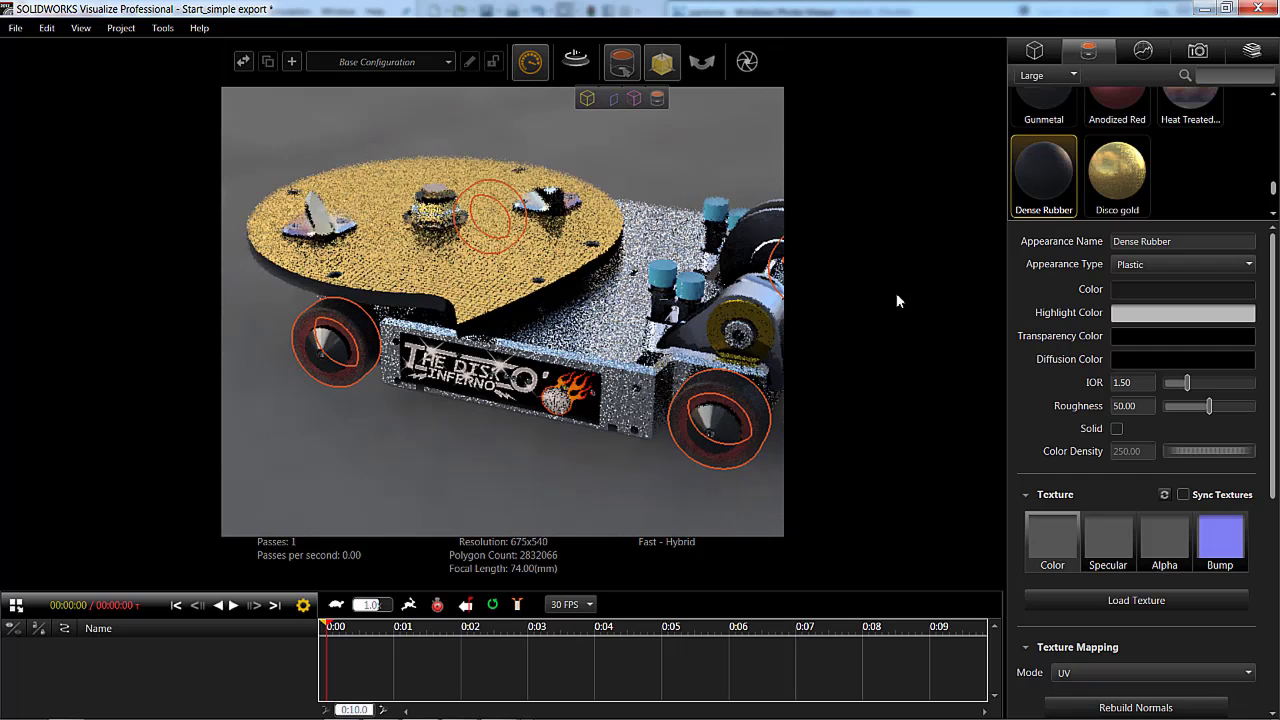
Step: Disable the camera's depth of field and frame the whole robot in the view
{"action": "left_click", "coordinate": [731, 160]}
{"action": "left_click_drag", "start_coordinate": [728, 177], "coordinate": [779, 204]}
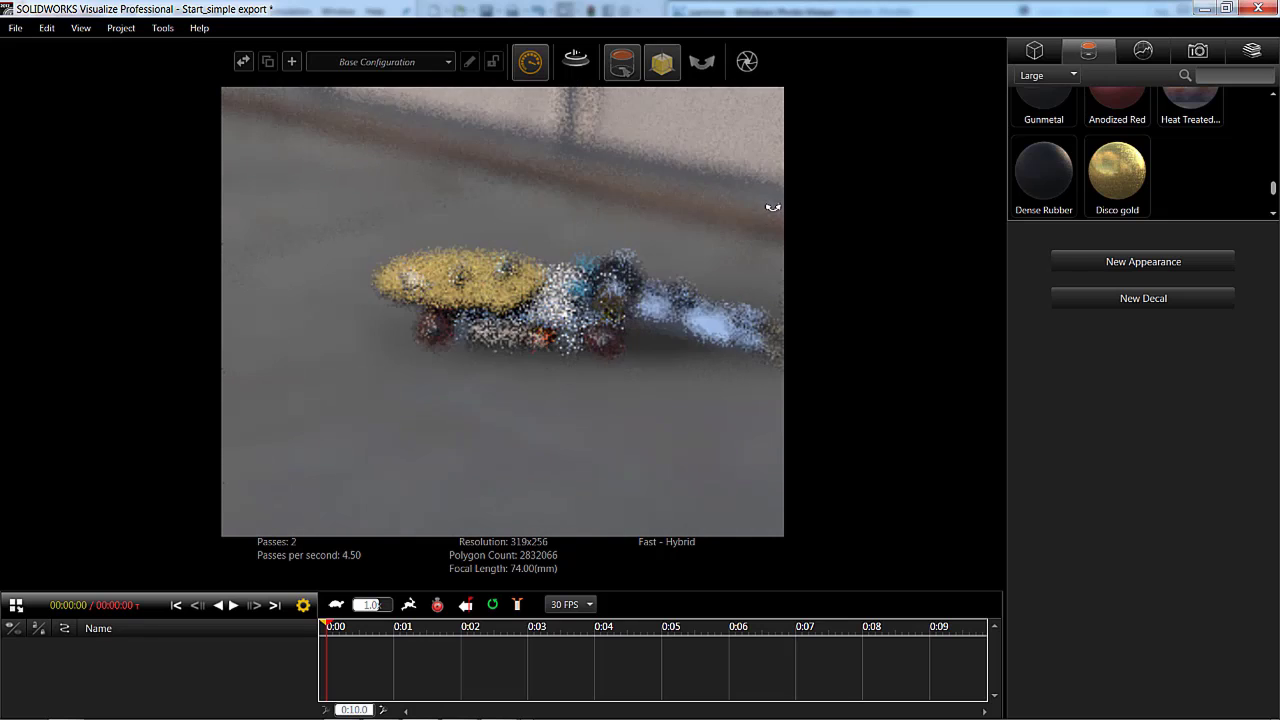
{"action": "left_click", "coordinate": [1196, 58]}
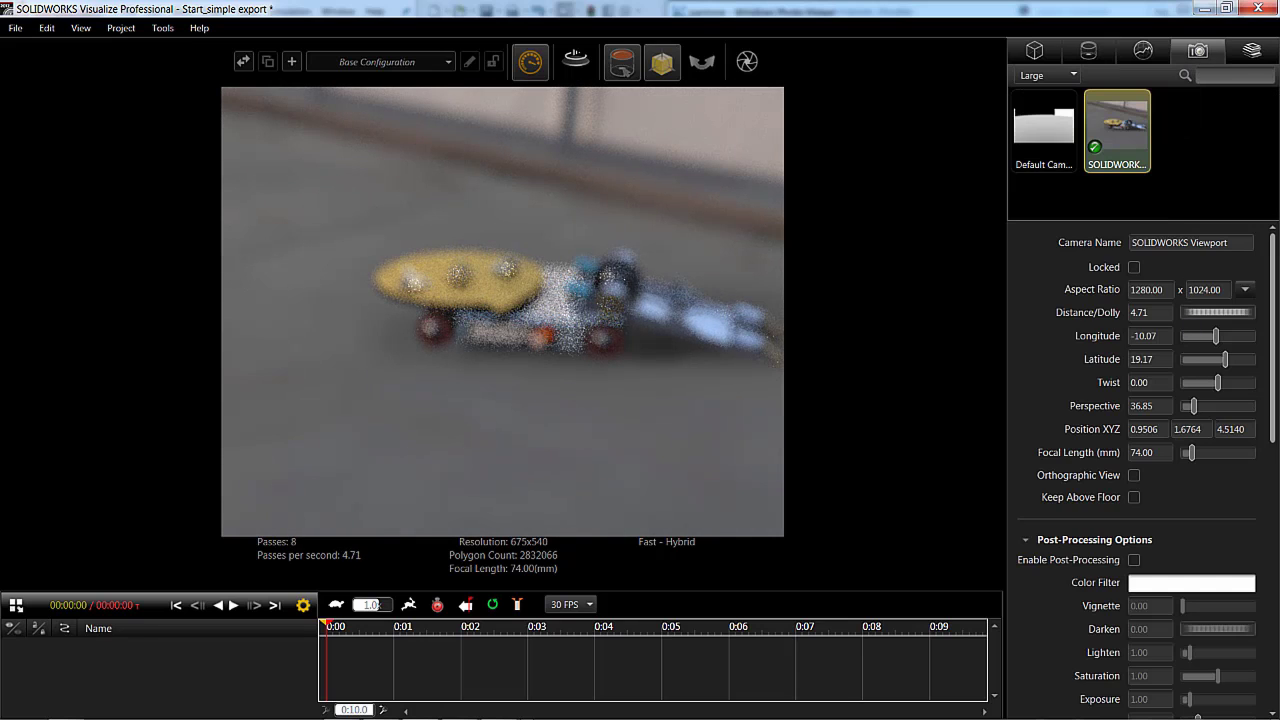
{"action": "left_click_drag", "start_coordinate": [1273, 380], "coordinate": [1273, 632]}
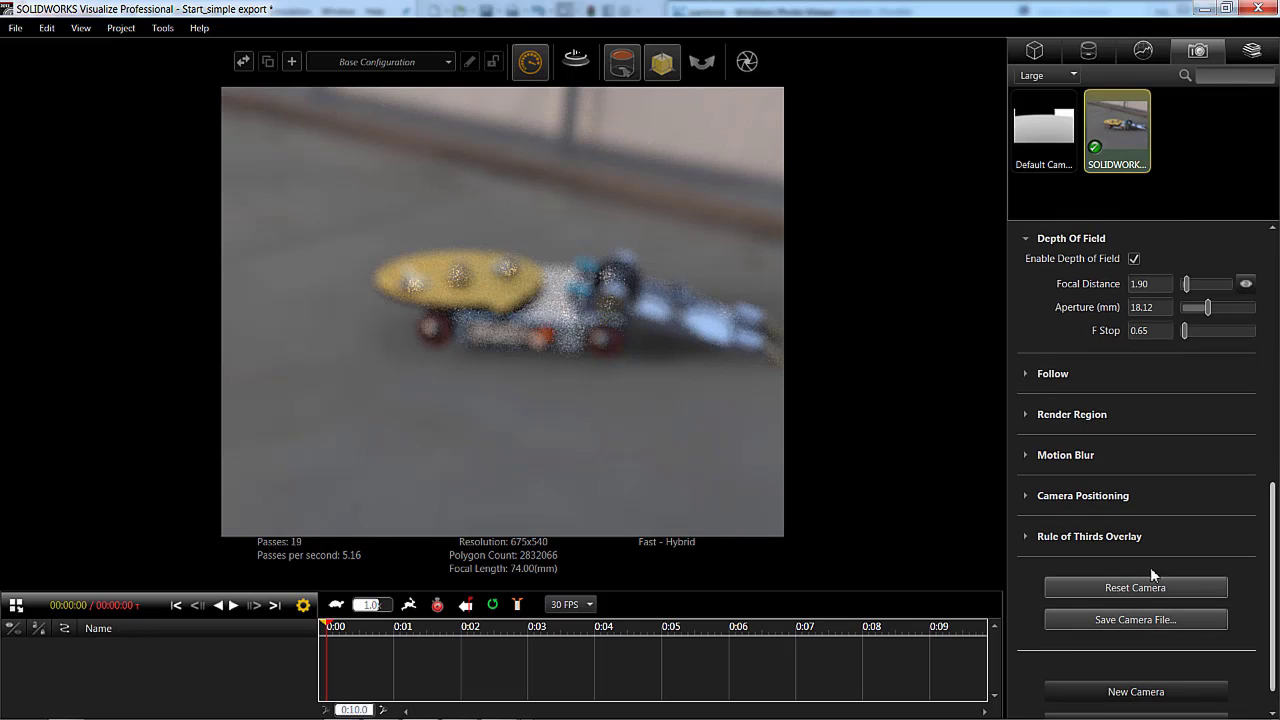
{"action": "left_click", "coordinate": [1134, 259]}
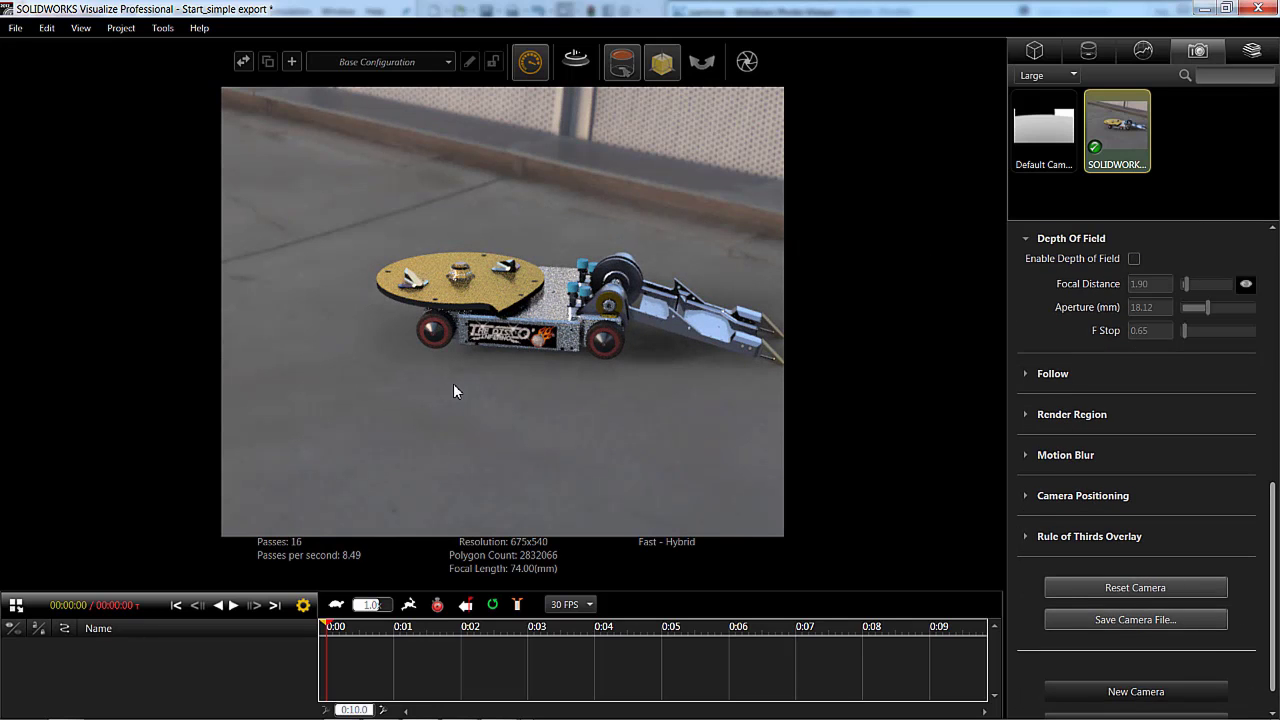
{"action": "left_click_drag", "start_coordinate": [482, 399], "coordinate": [861, 339]}
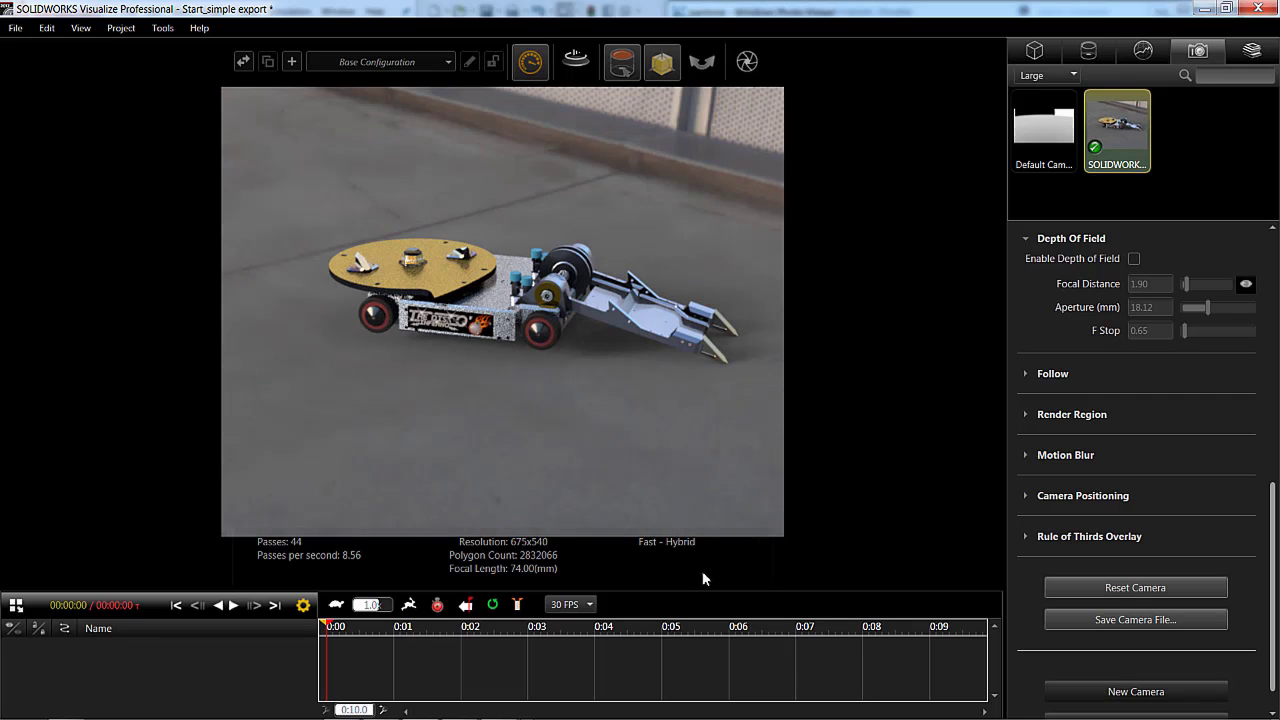
Step: Enlarge the timeline and add keyframes at 00:02:07 for the round plate, the chassis body and the part named -1
{"action": "left_click_drag", "start_coordinate": [690, 591], "coordinate": [690, 512]}
{"action": "left_click_drag", "start_coordinate": [690, 512], "coordinate": [690, 513]}
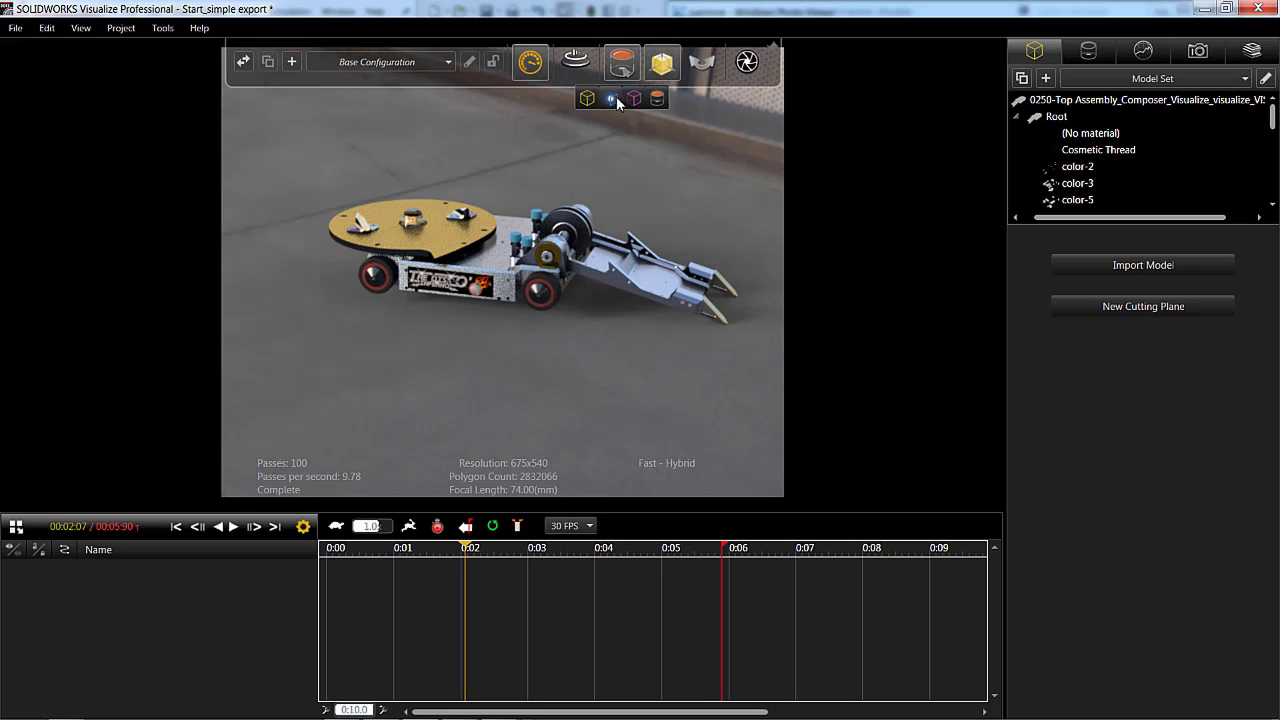
{"action": "left_click", "coordinate": [613, 98]}
{"action": "left_click", "coordinate": [448, 260]}
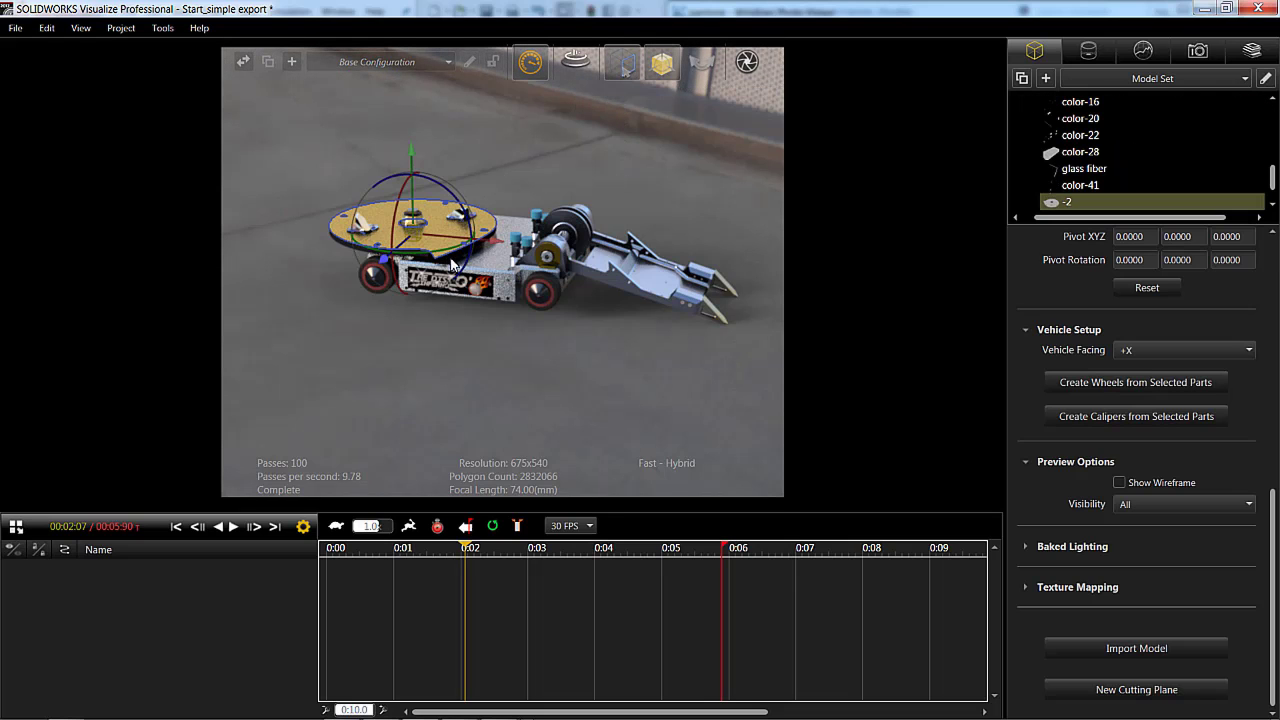
{"action": "left_click", "coordinate": [452, 263], "text": "ctrl"}
{"action": "left_click", "coordinate": [498, 272], "text": "ctrl"}
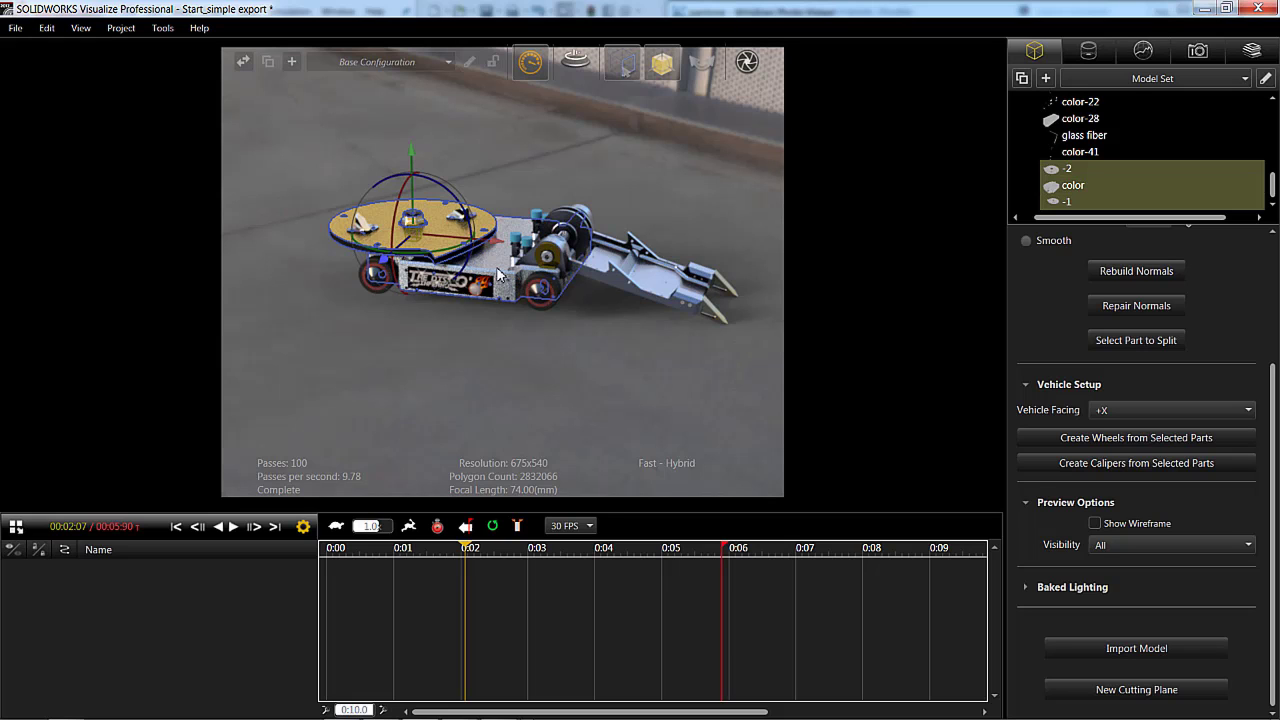
{"action": "right_click", "coordinate": [498, 270]}
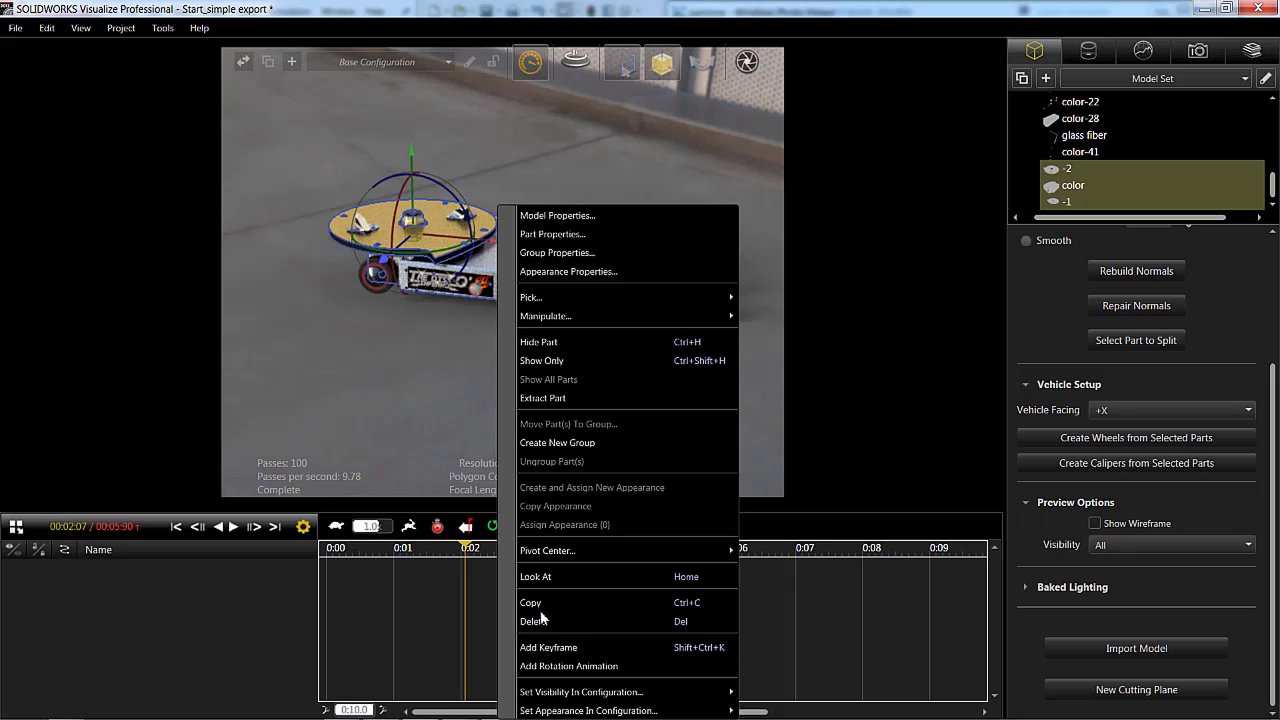
{"action": "left_click", "coordinate": [540, 645]}
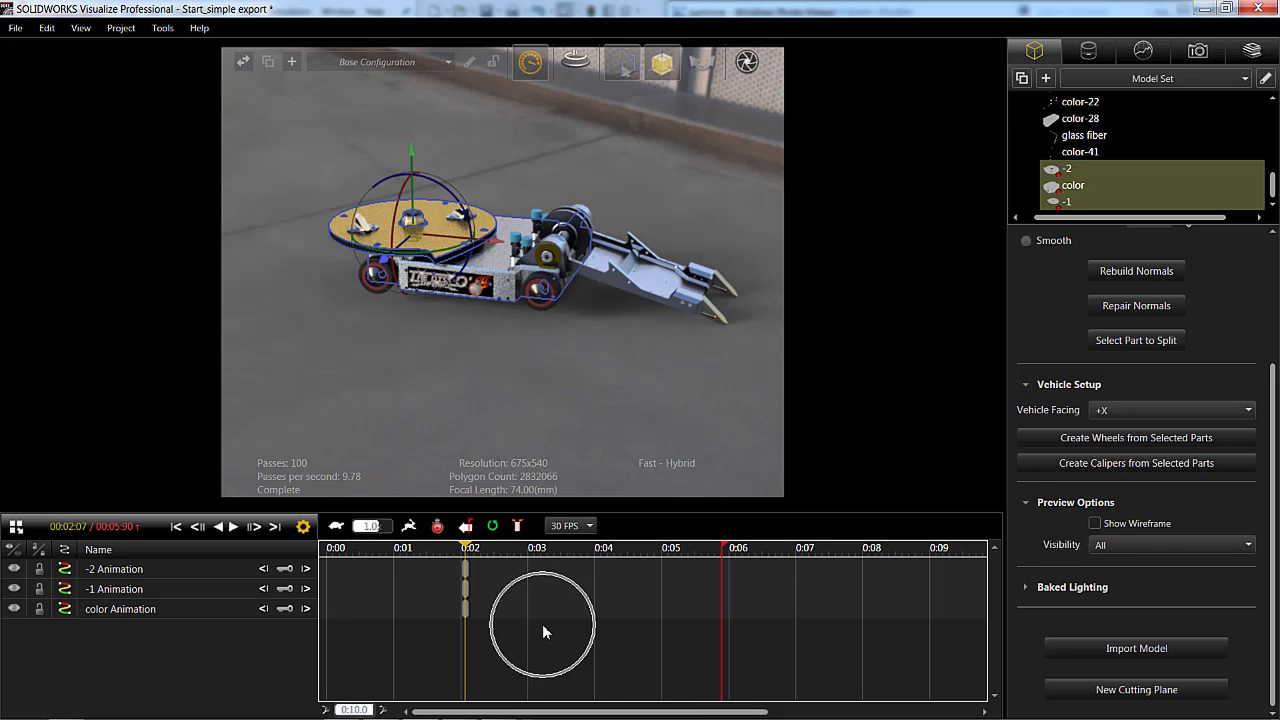
Step: At 00:04:37, set the opacity of the three keyframed parts to 0.25
{"action": "left_click_drag", "start_coordinate": [466, 548], "coordinate": [619, 551]}
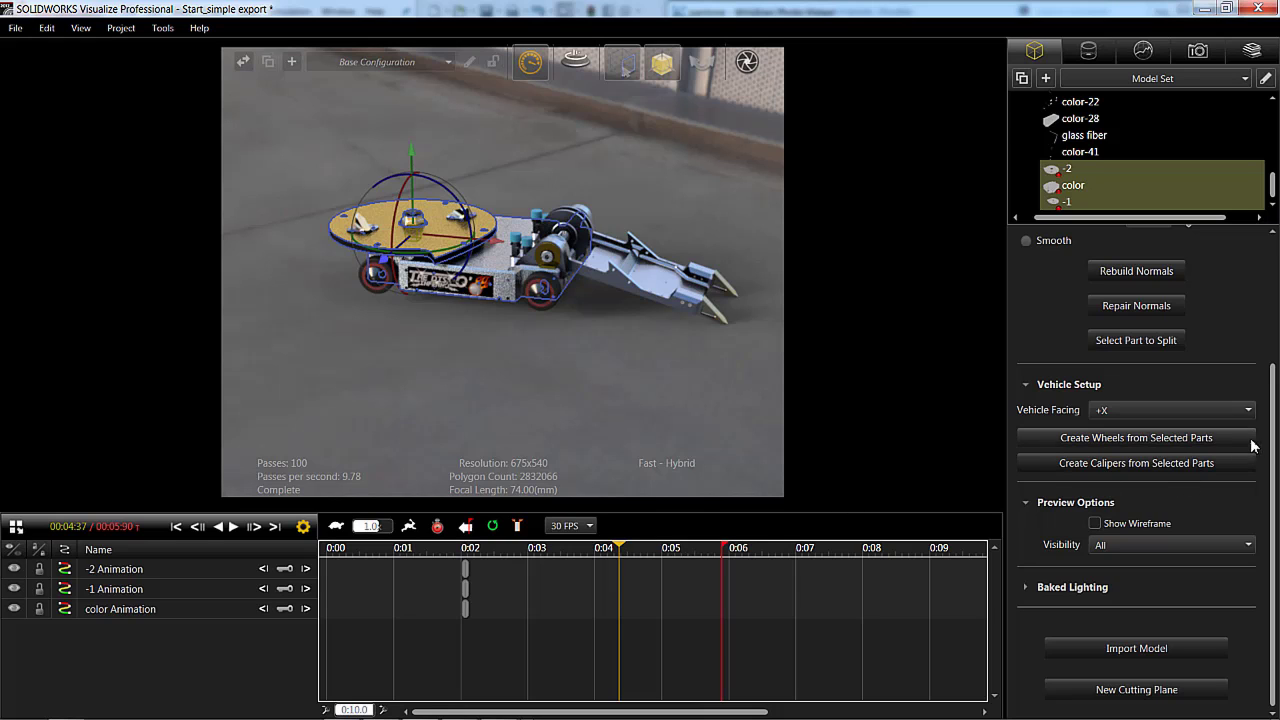
{"action": "left_click_drag", "start_coordinate": [1272, 428], "coordinate": [1170, 285]}
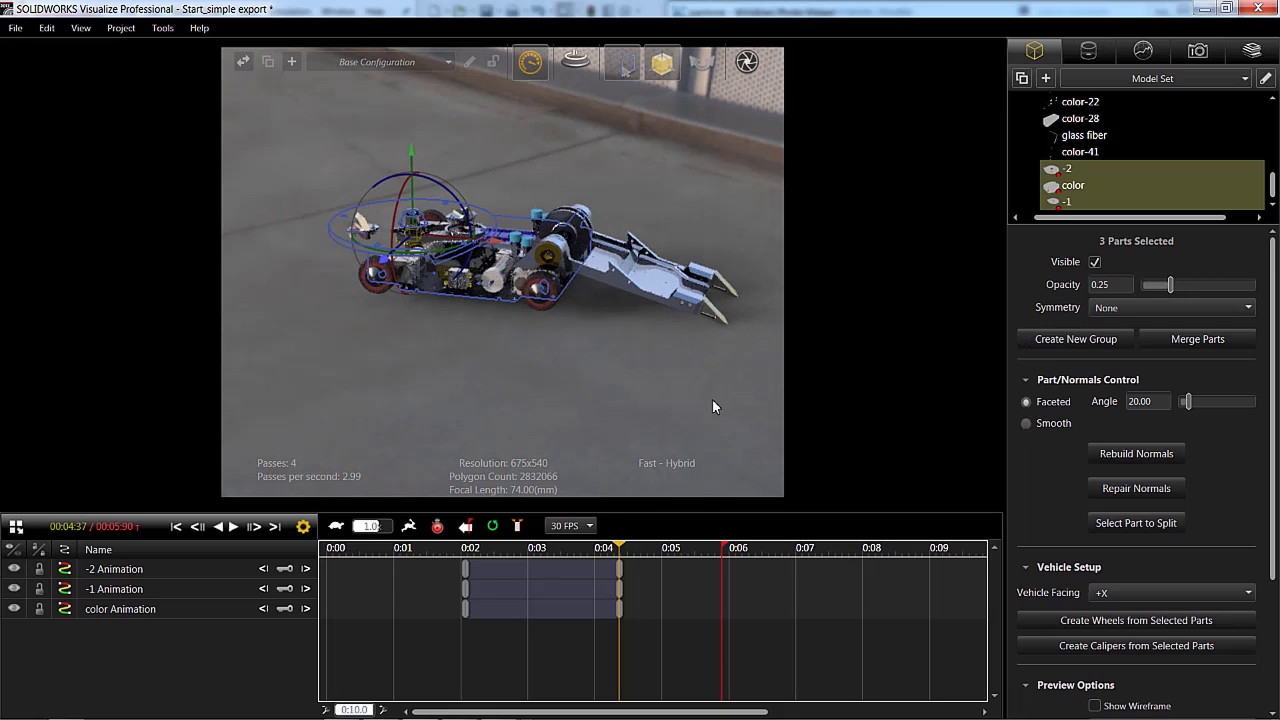
{"action": "left_click", "coordinate": [706, 548]}
{"action": "mouse_move", "coordinate": [643, 625]}
{"action": "left_mouse_down"}
{"action": "mouse_move", "coordinate": [608, 561]}
{"action": "mouse_move", "coordinate": [642, 620]}
{"action": "left_mouse_up"}
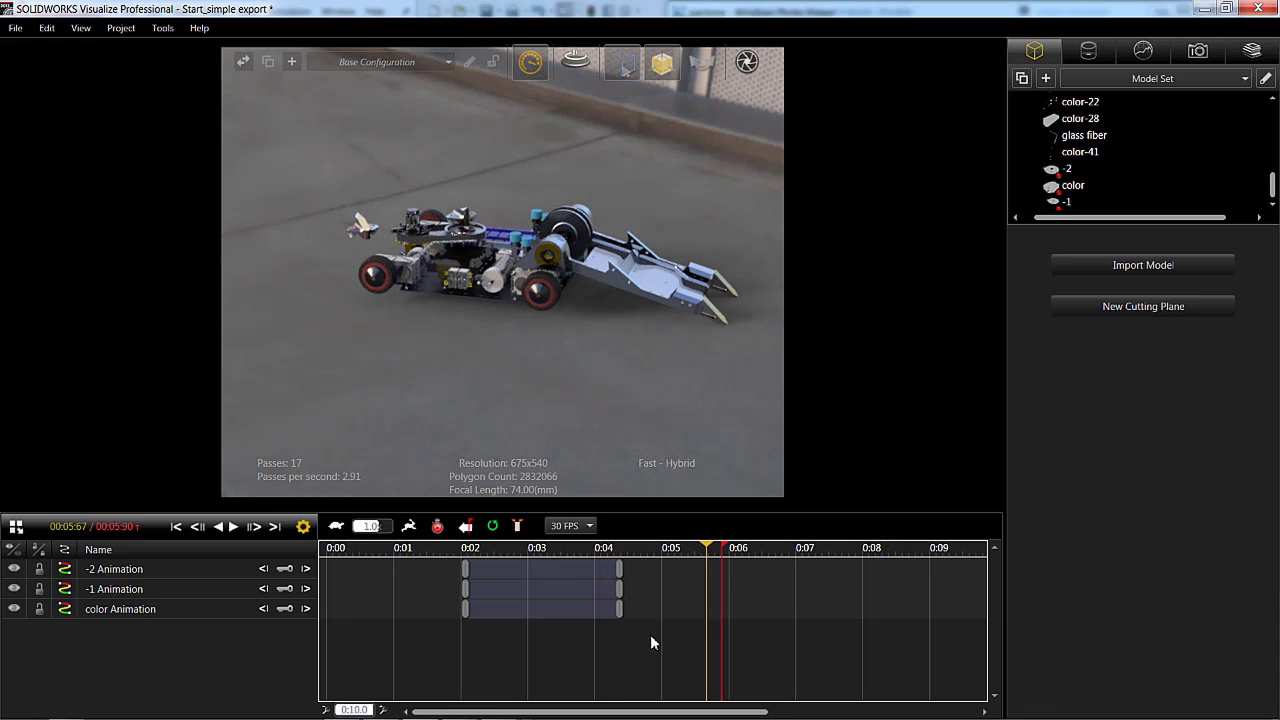
Step: Duplicate the three parts' faded keyframes and place the copies at about 5 seconds on the timeline
{"action": "left_click_drag", "start_coordinate": [610, 567], "coordinate": [619, 578]}
{"action": "right_click", "coordinate": [620, 578]}
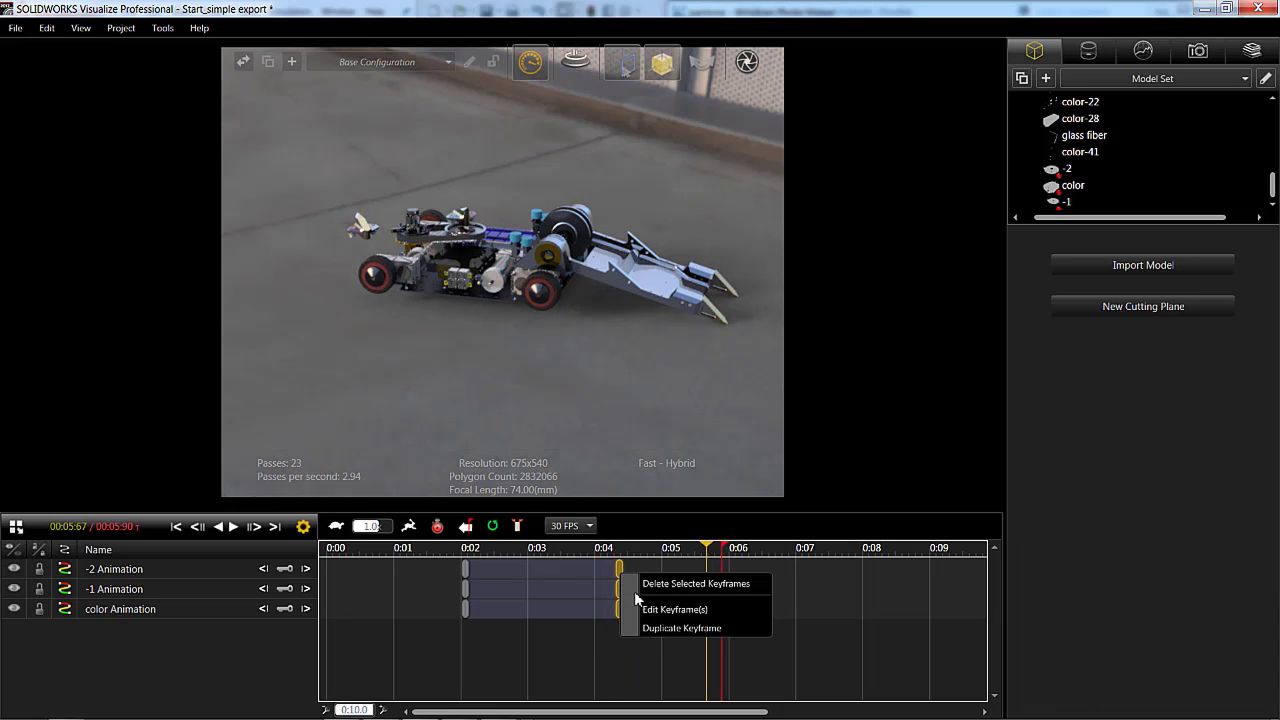
{"action": "left_click", "coordinate": [659, 628]}
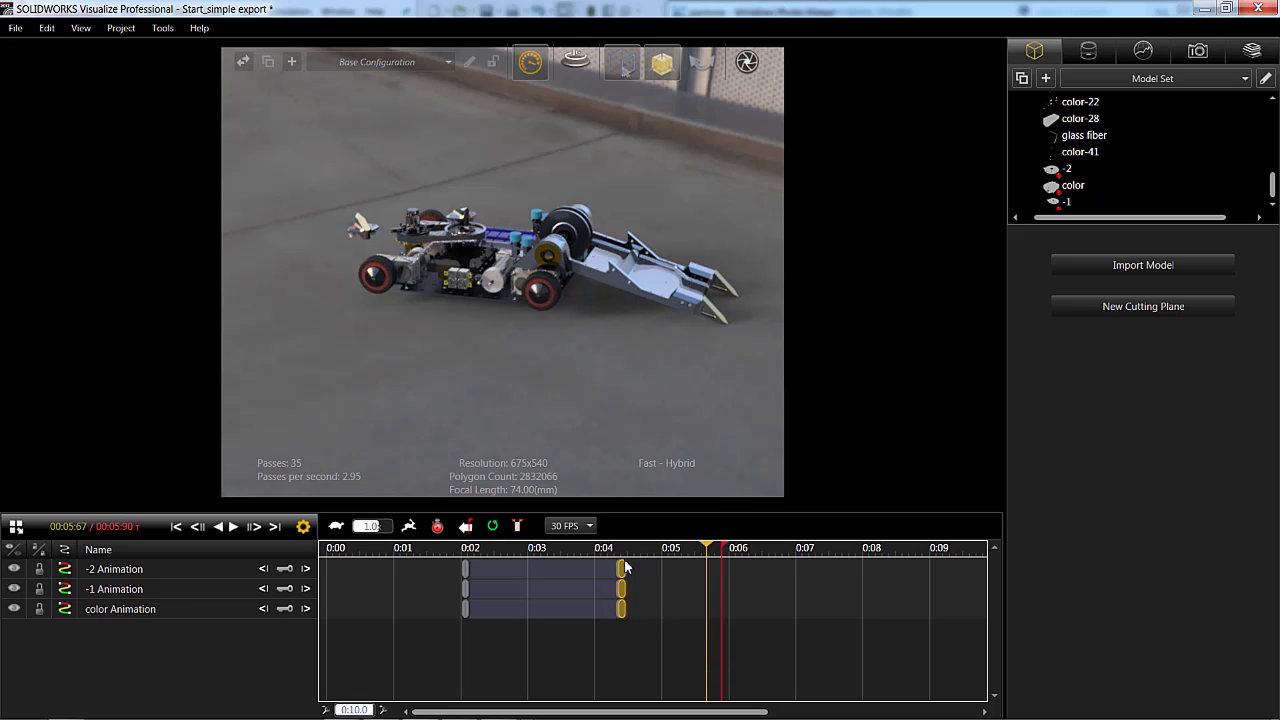
{"action": "left_click_drag", "start_coordinate": [629, 577], "coordinate": [680, 568]}
{"action": "left_click", "coordinate": [500, 637]}
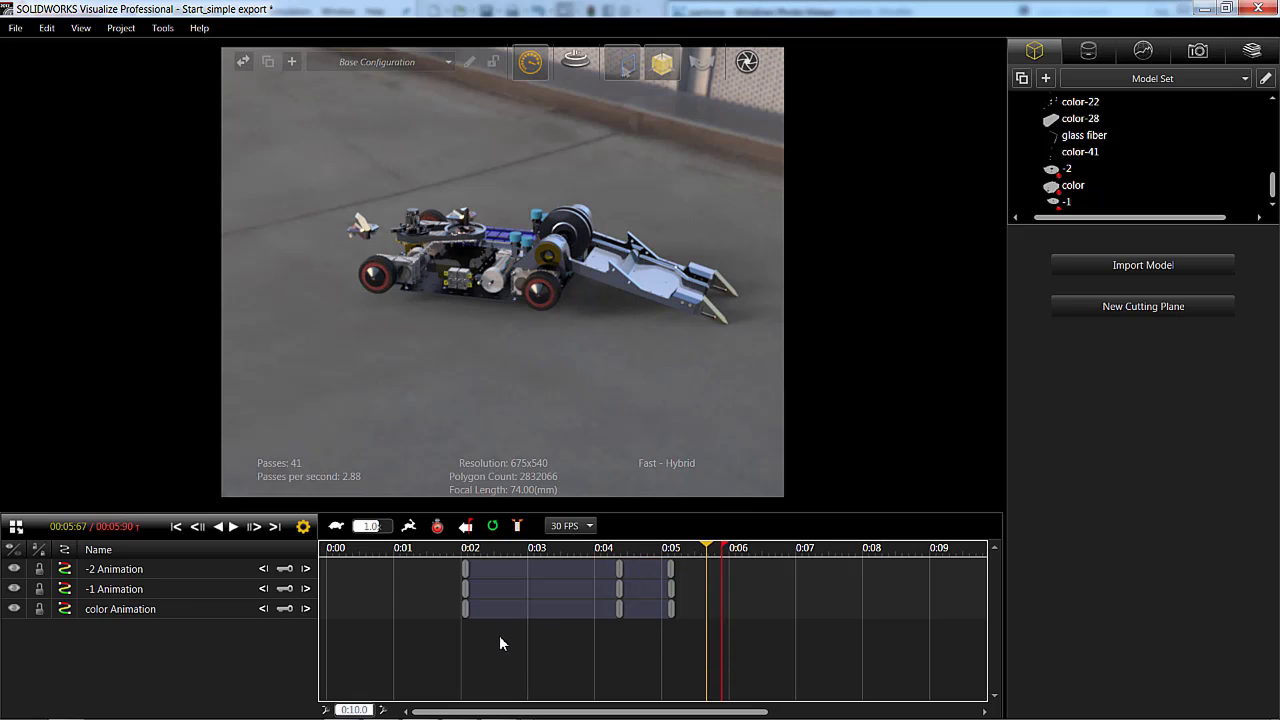
Step: Move the first keyframes of the -2, -1 and color animations to the start of the timeline
{"action": "left_click_drag", "start_coordinate": [441, 571], "coordinate": [320, 570]}
{"action": "left_click", "coordinate": [395, 657]}
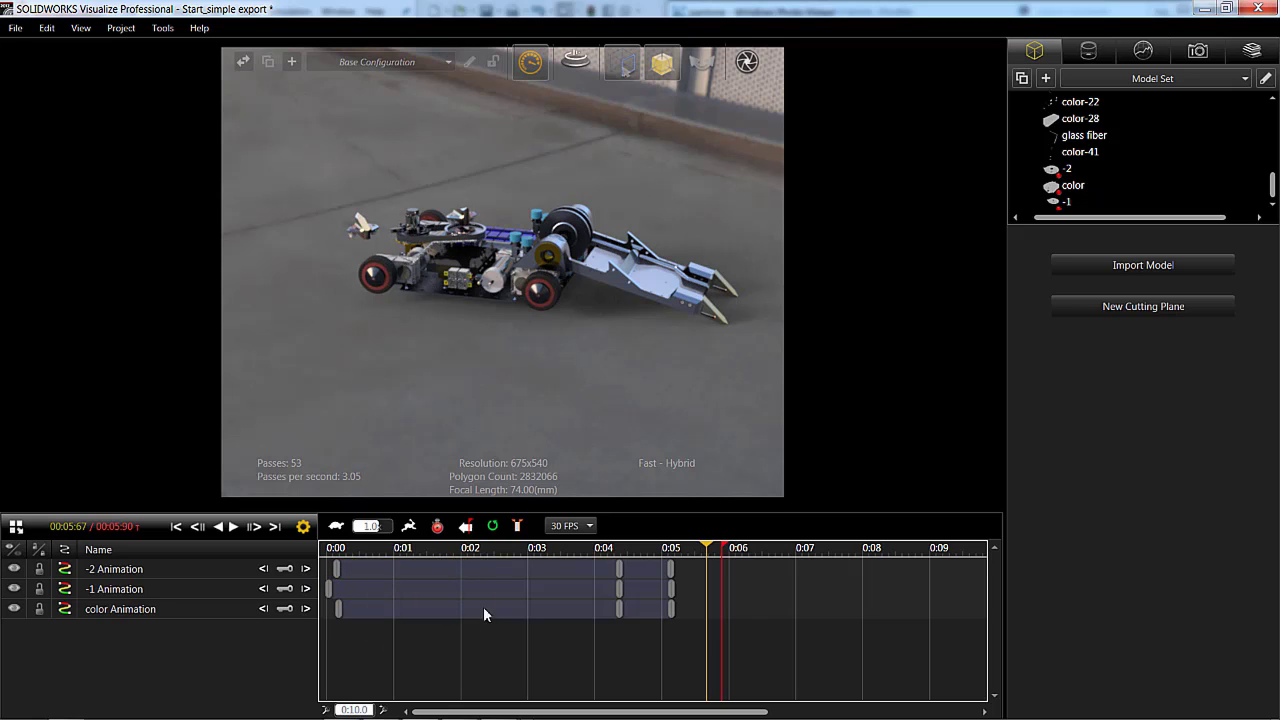
{"action": "left_click_drag", "start_coordinate": [321, 583], "coordinate": [317, 558]}
{"action": "left_click_drag", "start_coordinate": [340, 608], "coordinate": [323, 608]}
Step: Duplicate the three starting keyframes to about 9.4 seconds and extend the animation end to 00:09:47
{"action": "right_click", "coordinate": [334, 600]}
{"action": "left_click", "coordinate": [372, 647]}
{"action": "left_click_drag", "start_coordinate": [374, 648], "coordinate": [962, 574]}
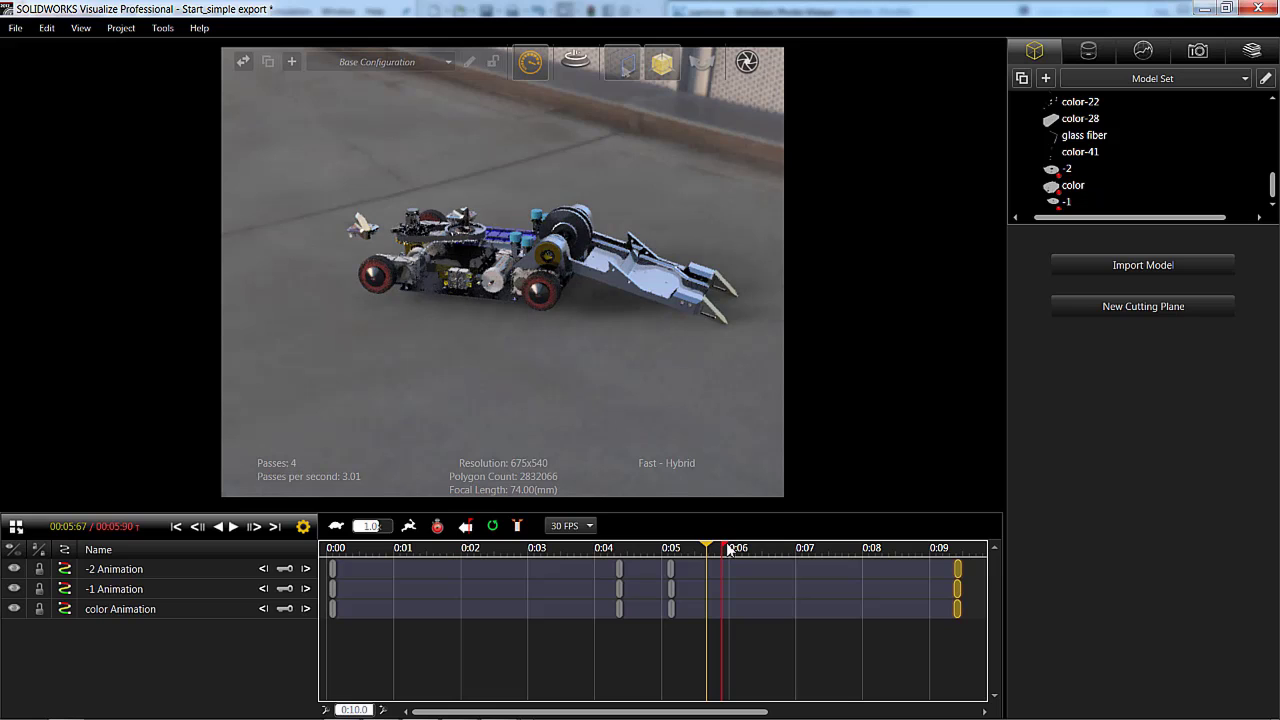
{"action": "left_click_drag", "start_coordinate": [722, 548], "coordinate": [968, 551]}
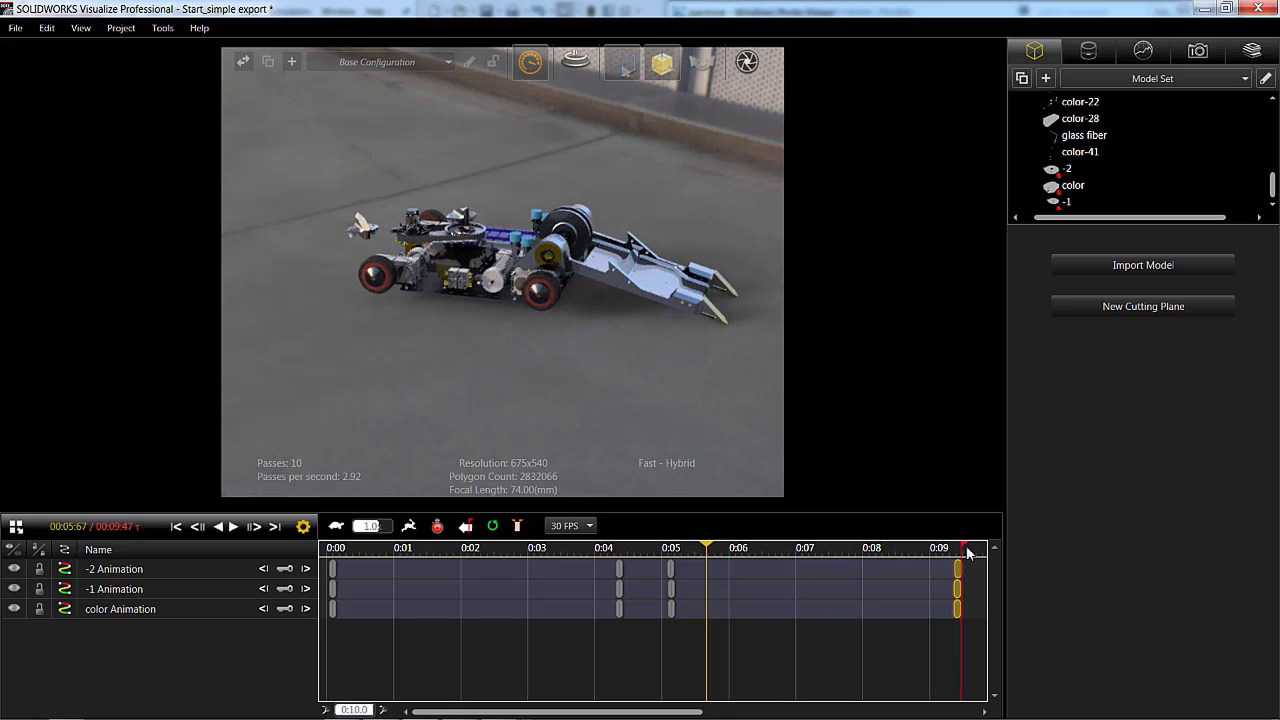
Step: Switch the viewport to Preview render mode, play the fade animation from the beginning and rewind it
{"action": "left_click_drag", "start_coordinate": [713, 551], "coordinate": [332, 550]}
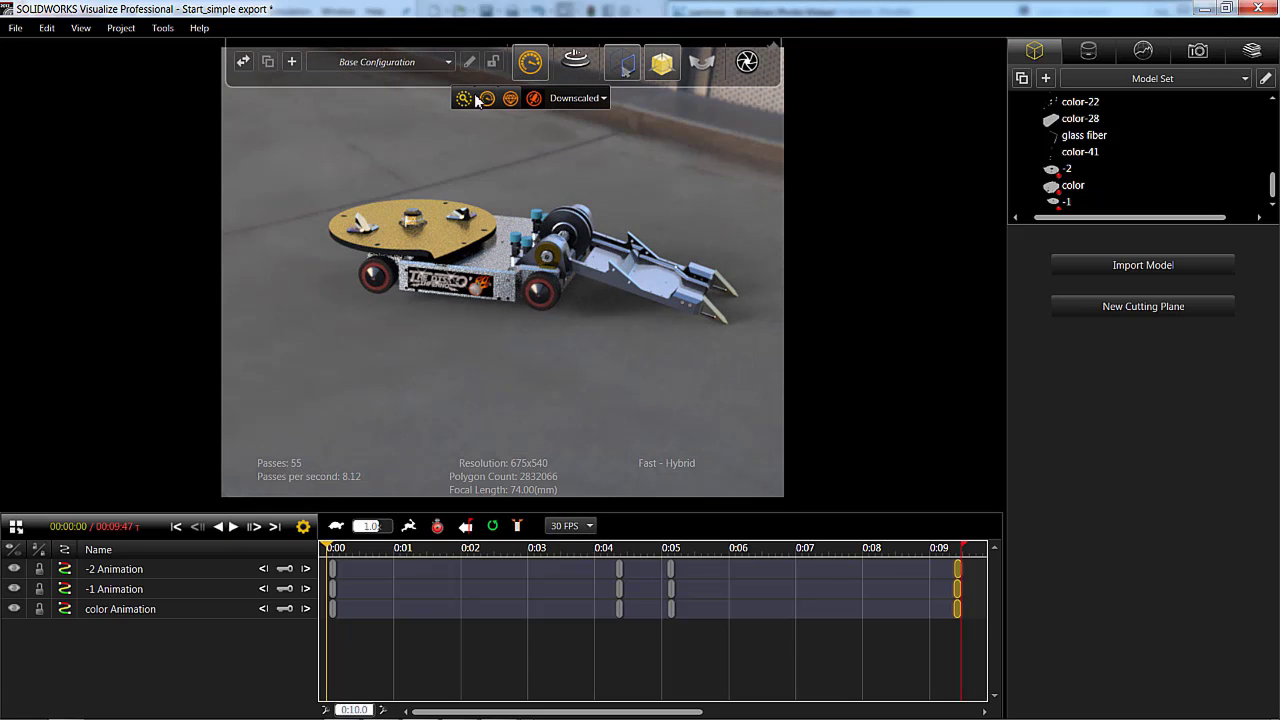
{"action": "left_click", "coordinate": [464, 98]}
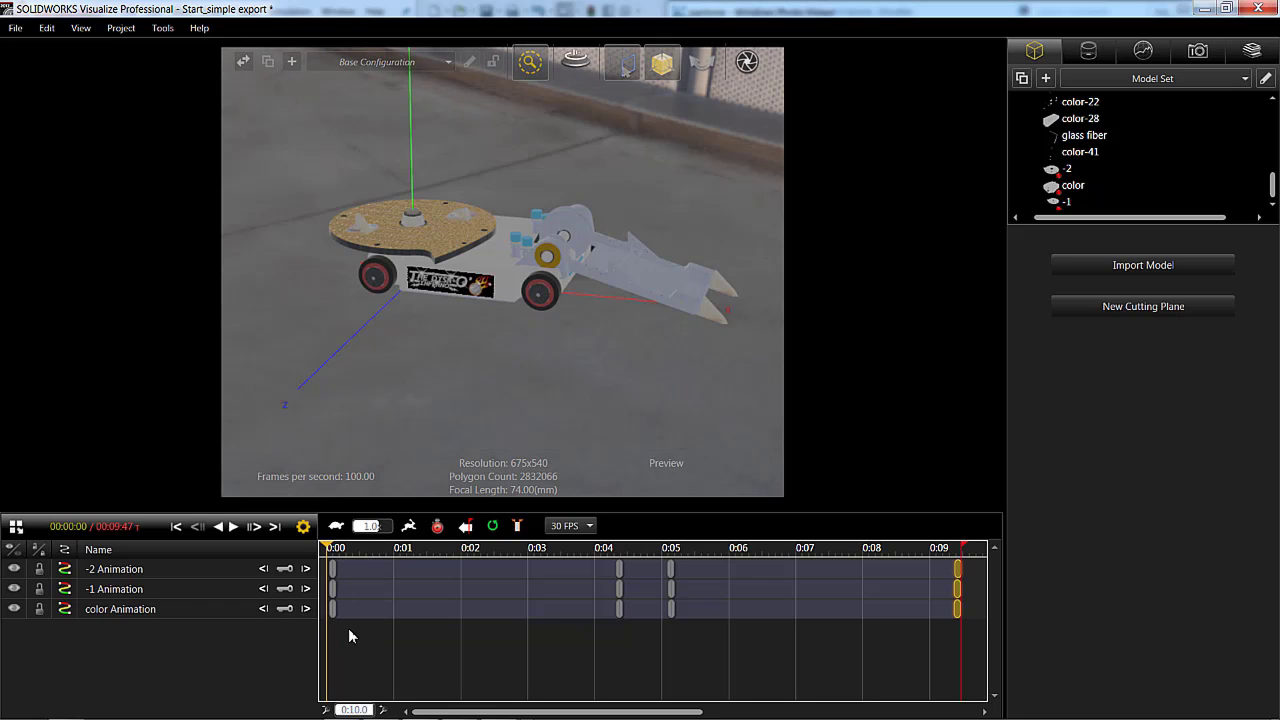
{"action": "left_click", "coordinate": [233, 527]}
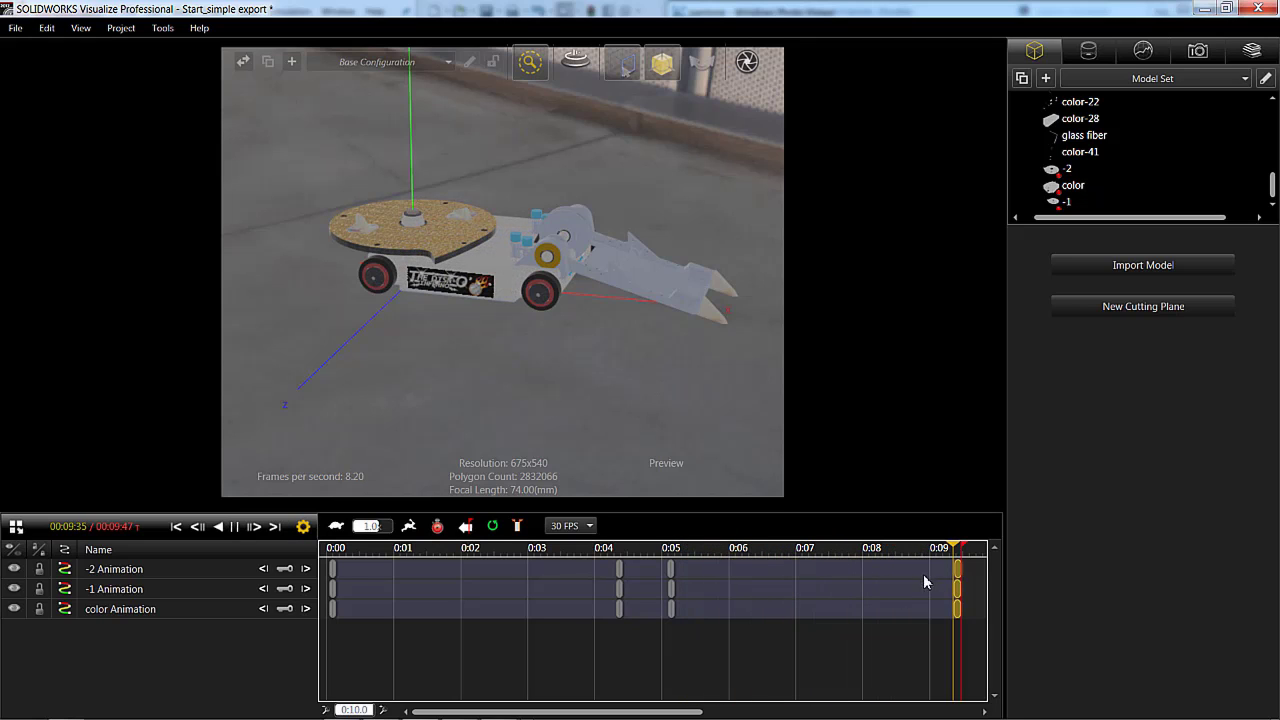
{"action": "left_click", "coordinate": [176, 526]}
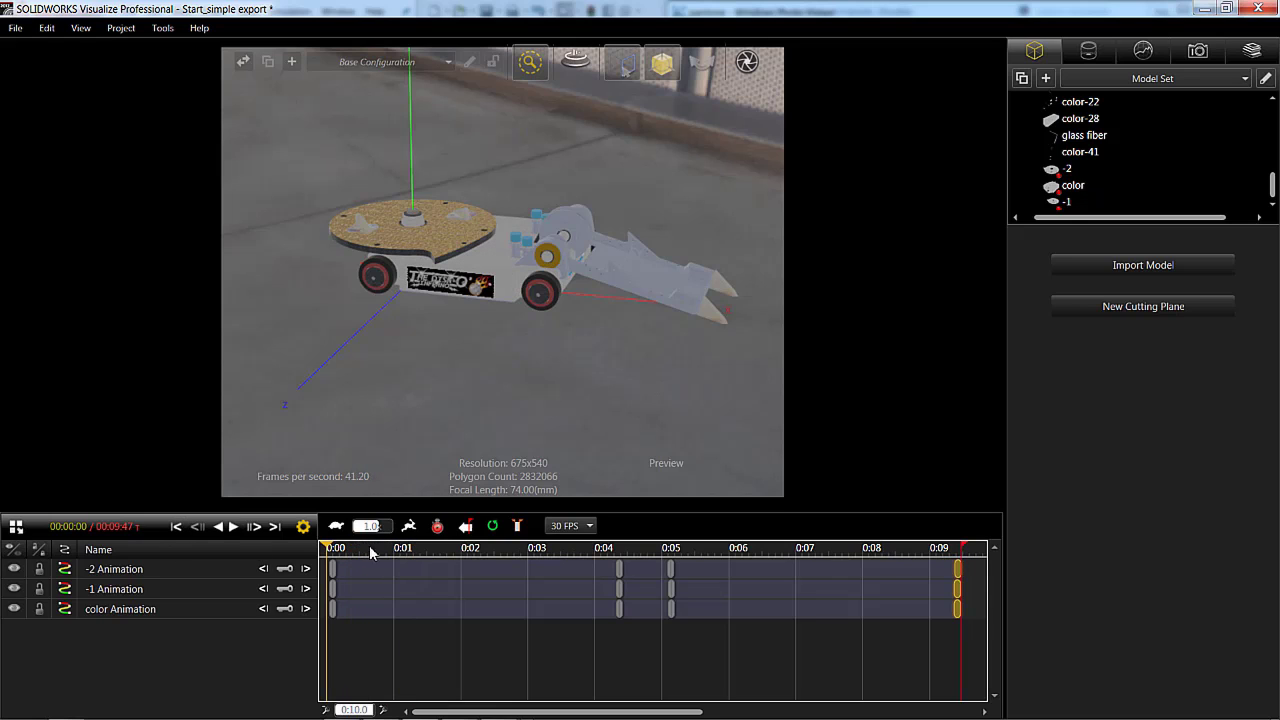
Step: At 00:04:40, create a new cutting plane and add a keyframe for it
{"action": "left_click_drag", "start_coordinate": [325, 544], "coordinate": [668, 548]}
{"action": "left_click", "coordinate": [621, 551]}
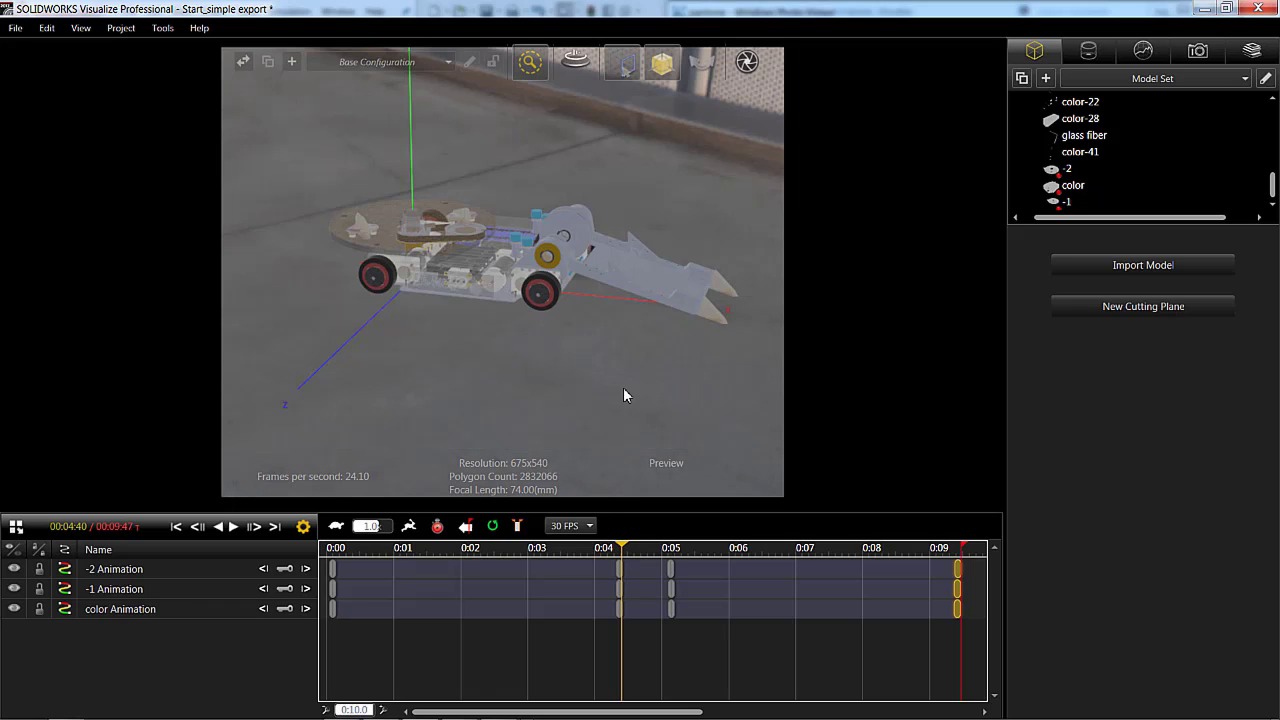
{"action": "left_click", "coordinate": [1134, 304]}
{"action": "right_click", "coordinate": [1091, 203]}
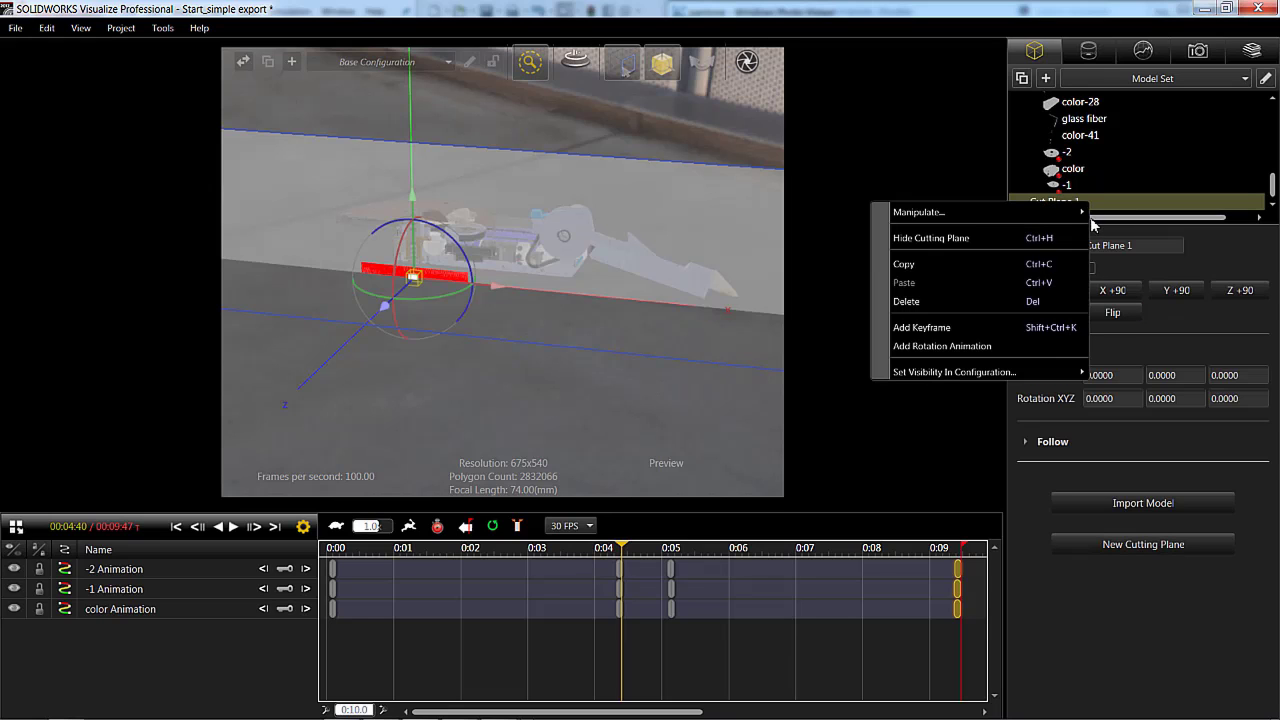
{"action": "left_click", "coordinate": [1023, 326]}
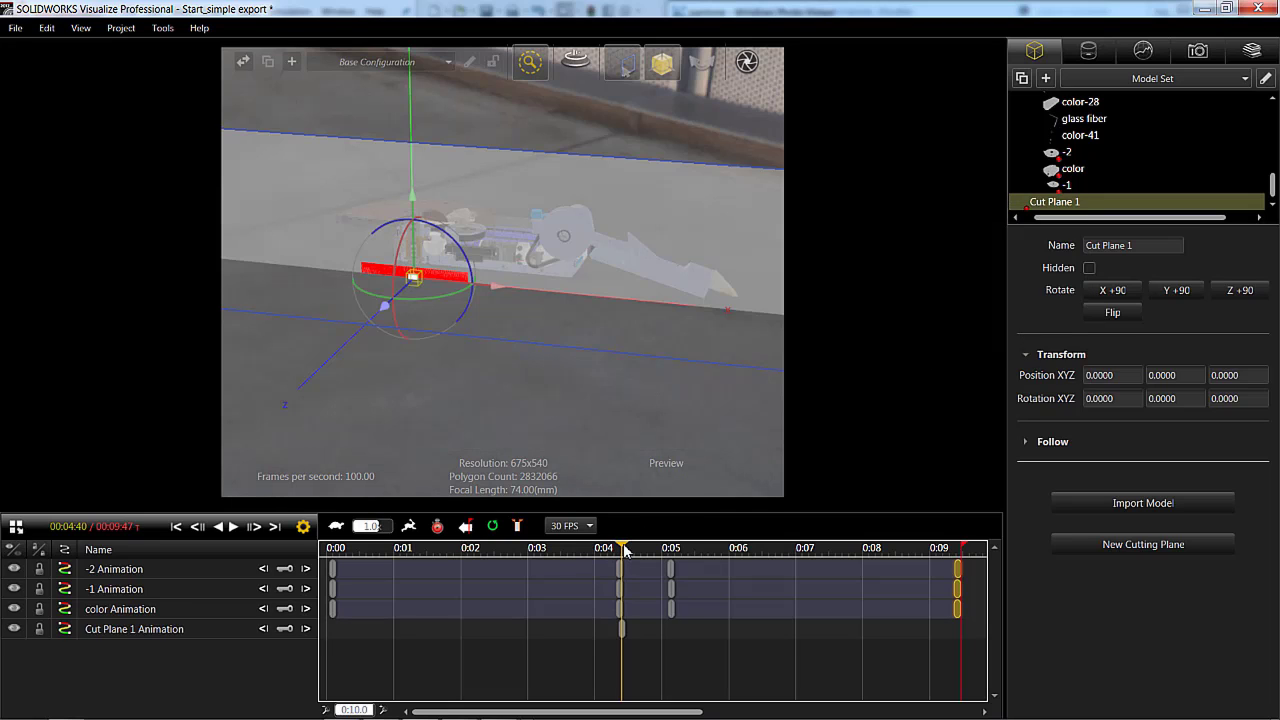
Step: At 00:06:73, move the cutting plane along Z to position 0.4462
{"action": "left_click_drag", "start_coordinate": [857, 550], "coordinate": [781, 558]}
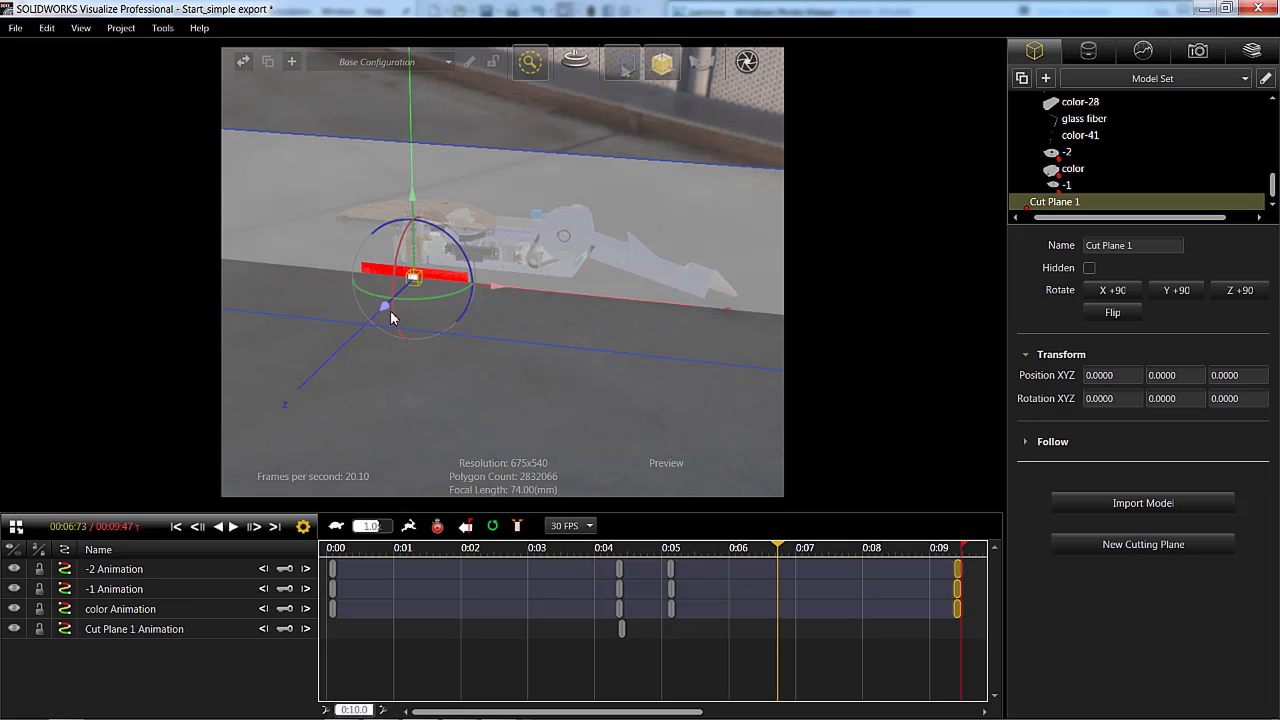
{"action": "left_click_drag", "start_coordinate": [387, 310], "coordinate": [338, 358]}
{"action": "left_click", "coordinate": [640, 653]}
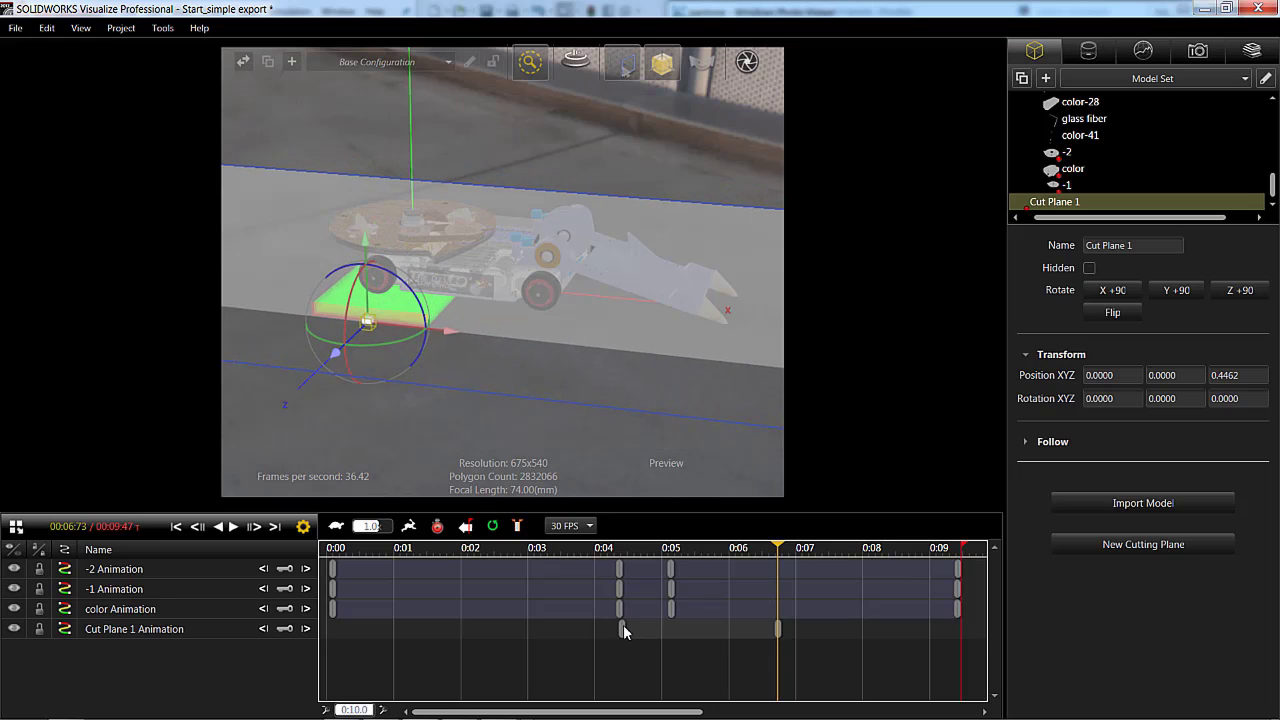
Step: Retime the cutting plane's two keyframes to about 5 seconds and 7.2 seconds
{"action": "left_click_drag", "start_coordinate": [622, 627], "coordinate": [677, 632]}
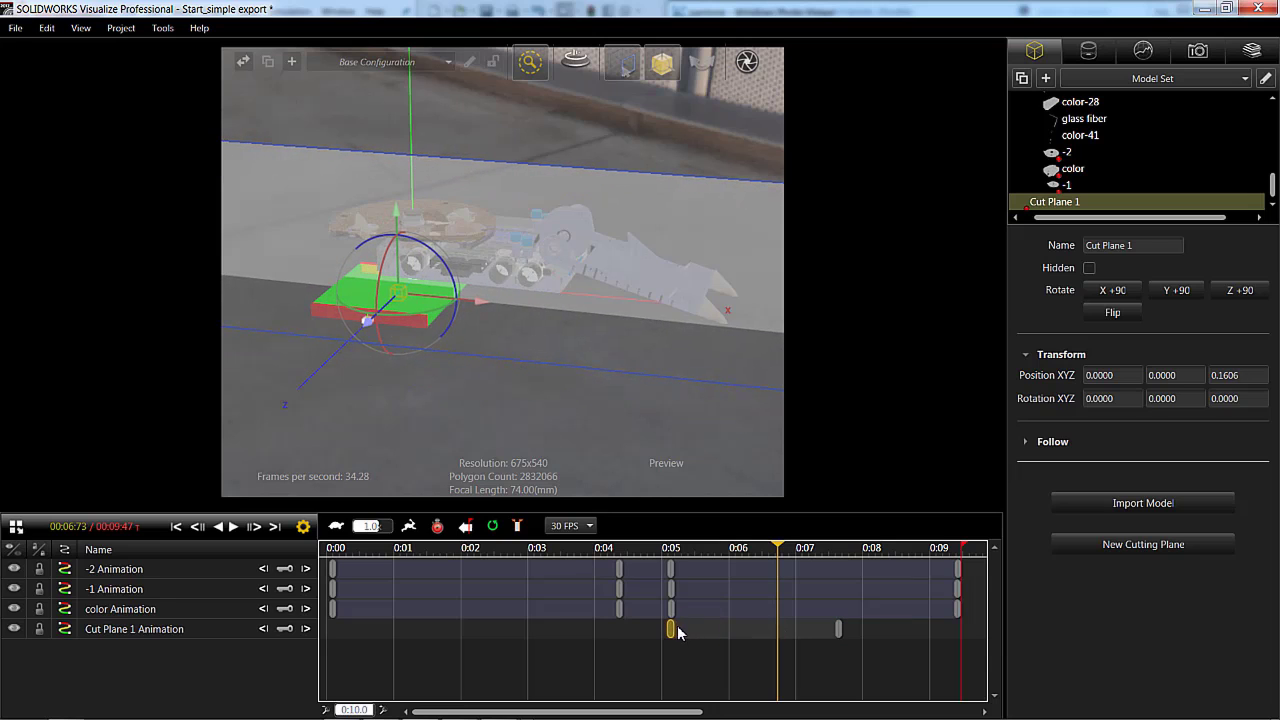
{"action": "left_click_drag", "start_coordinate": [840, 630], "coordinate": [813, 627]}
{"action": "left_click", "coordinate": [693, 645]}
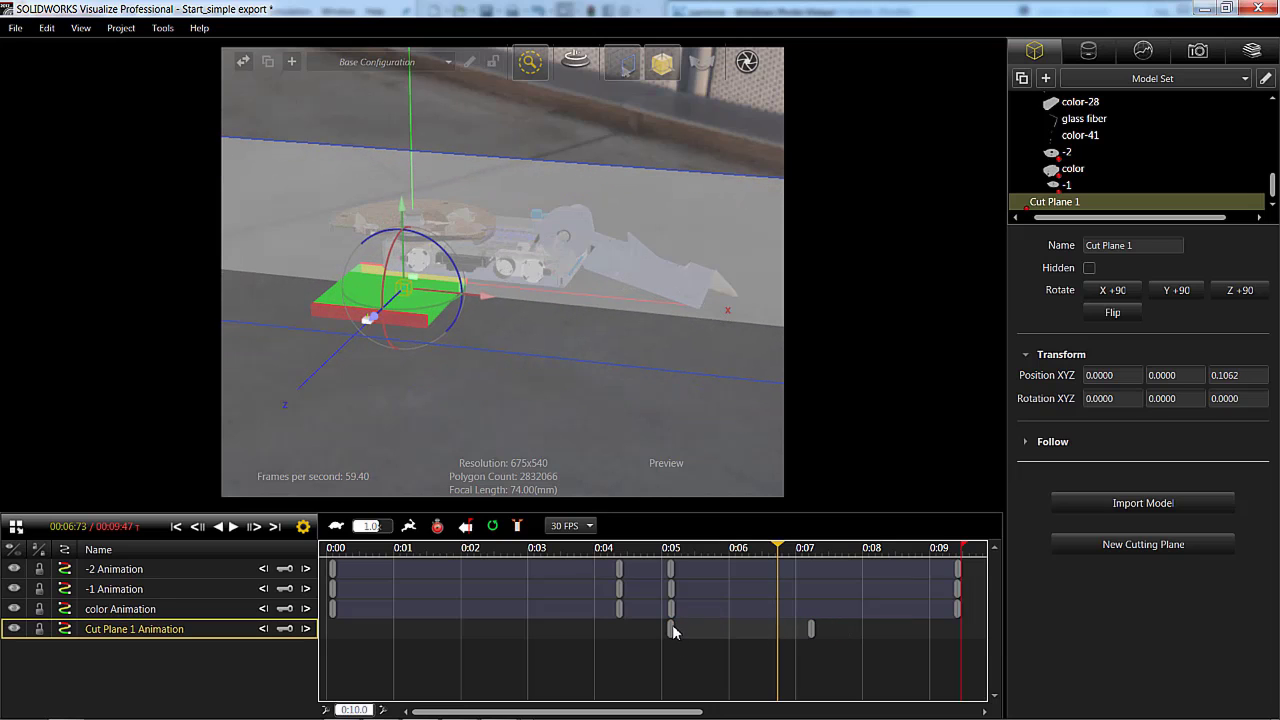
Step: Duplicate the cutting plane's first keyframe to the end of the animation and return to the start of the timeline
{"action": "right_click", "coordinate": [671, 629]}
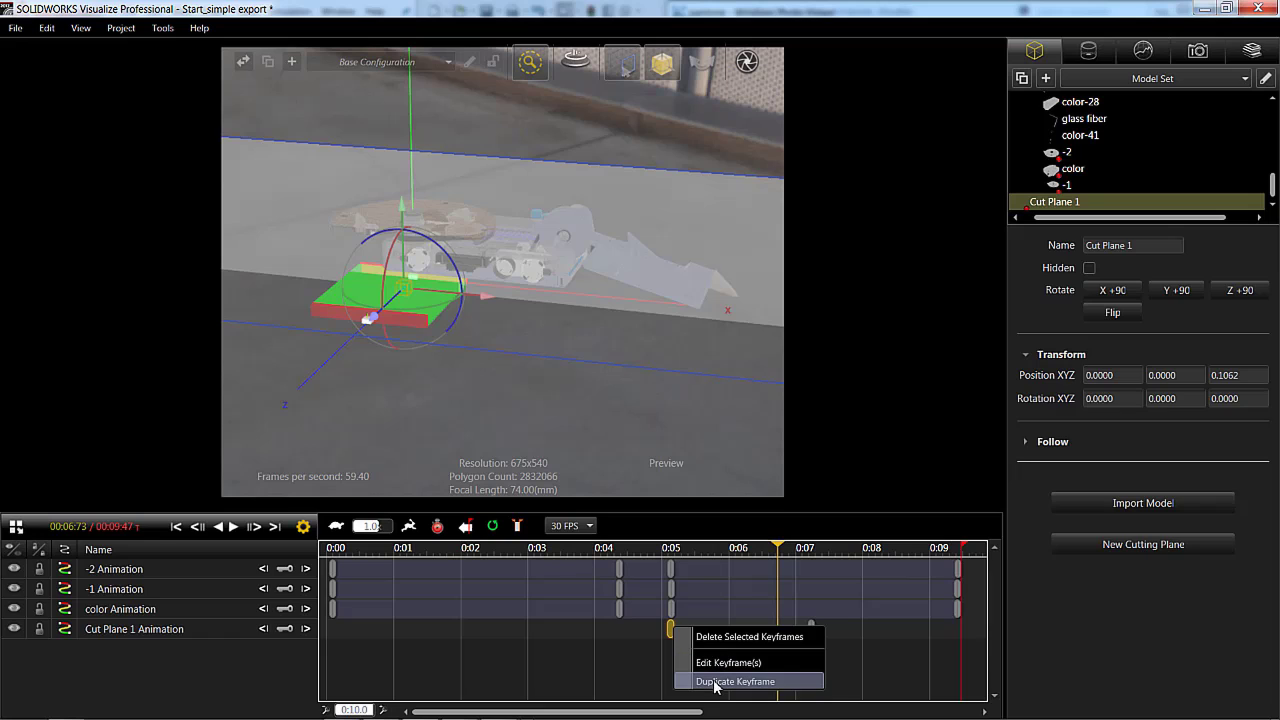
{"action": "left_click", "coordinate": [636, 679]}
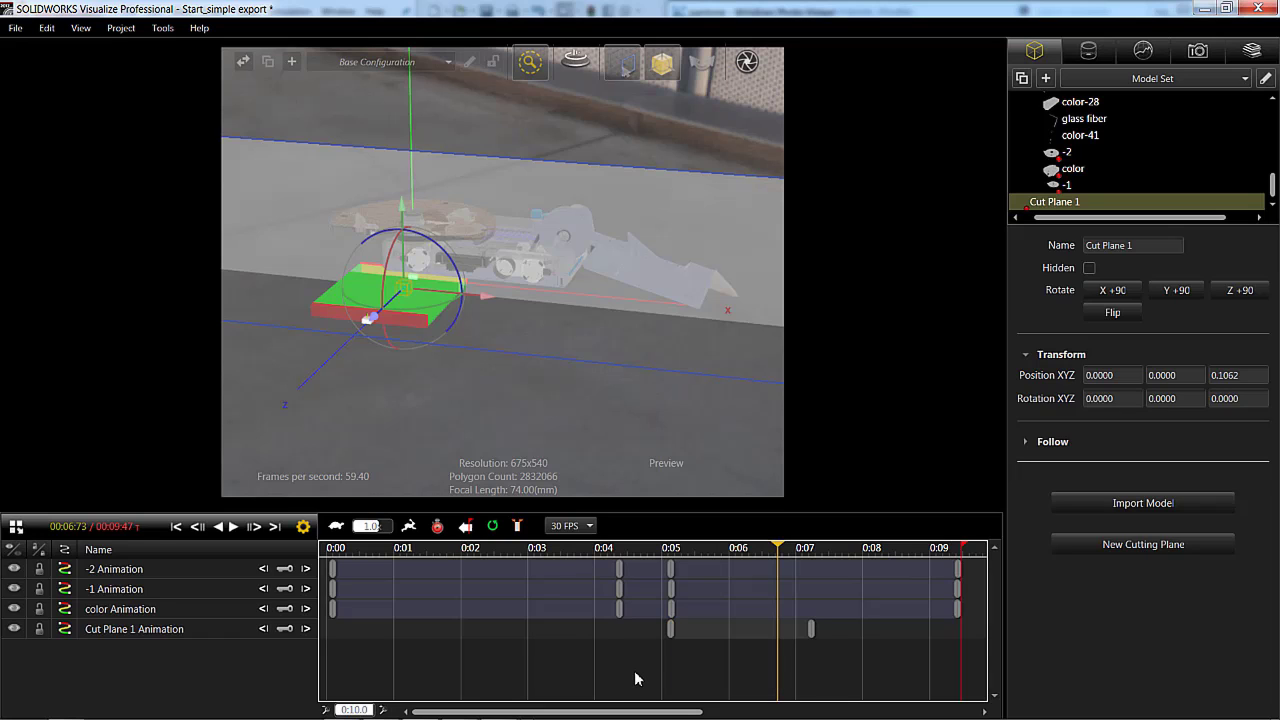
{"action": "right_click", "coordinate": [672, 632]}
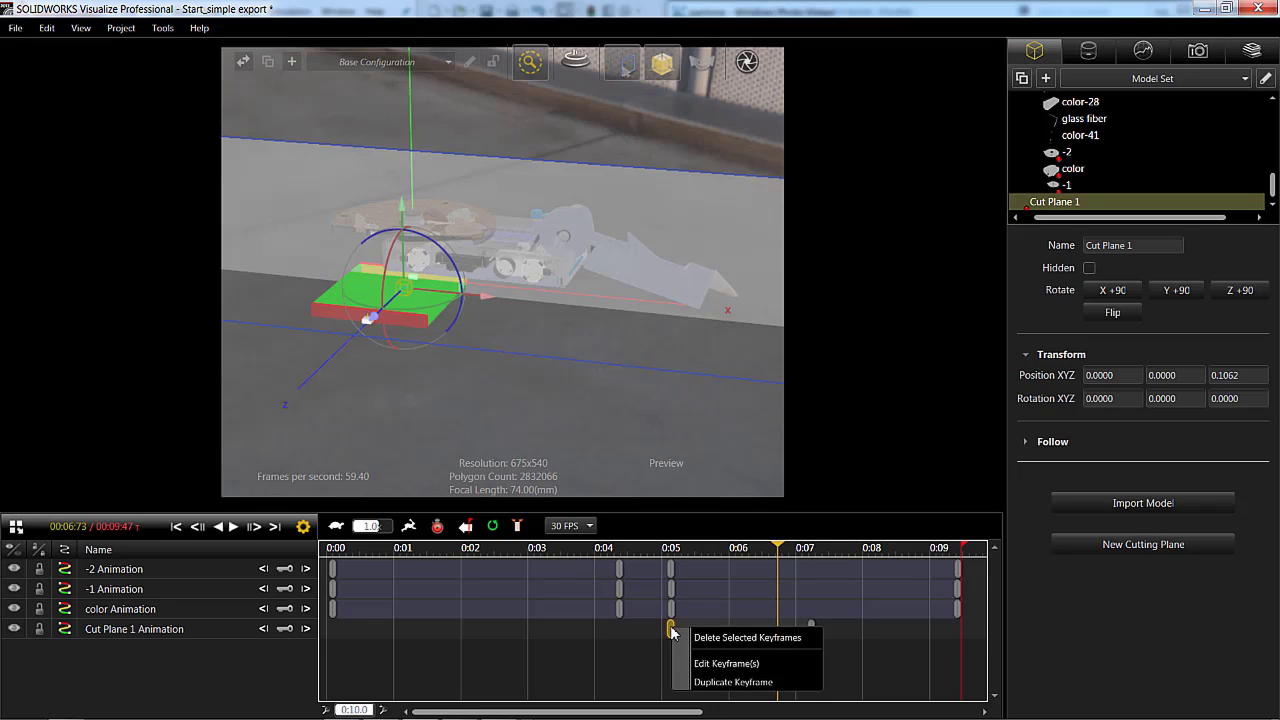
{"action": "left_click", "coordinate": [727, 682]}
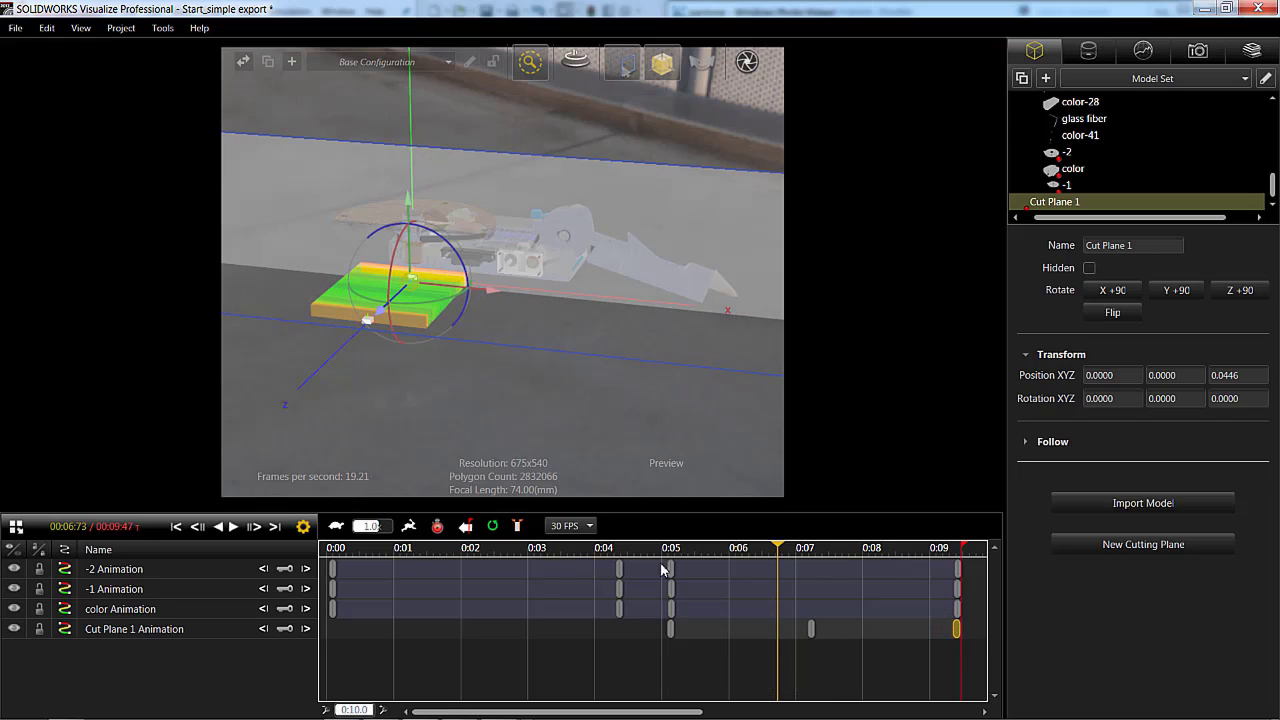
{"action": "left_click", "coordinate": [176, 526]}
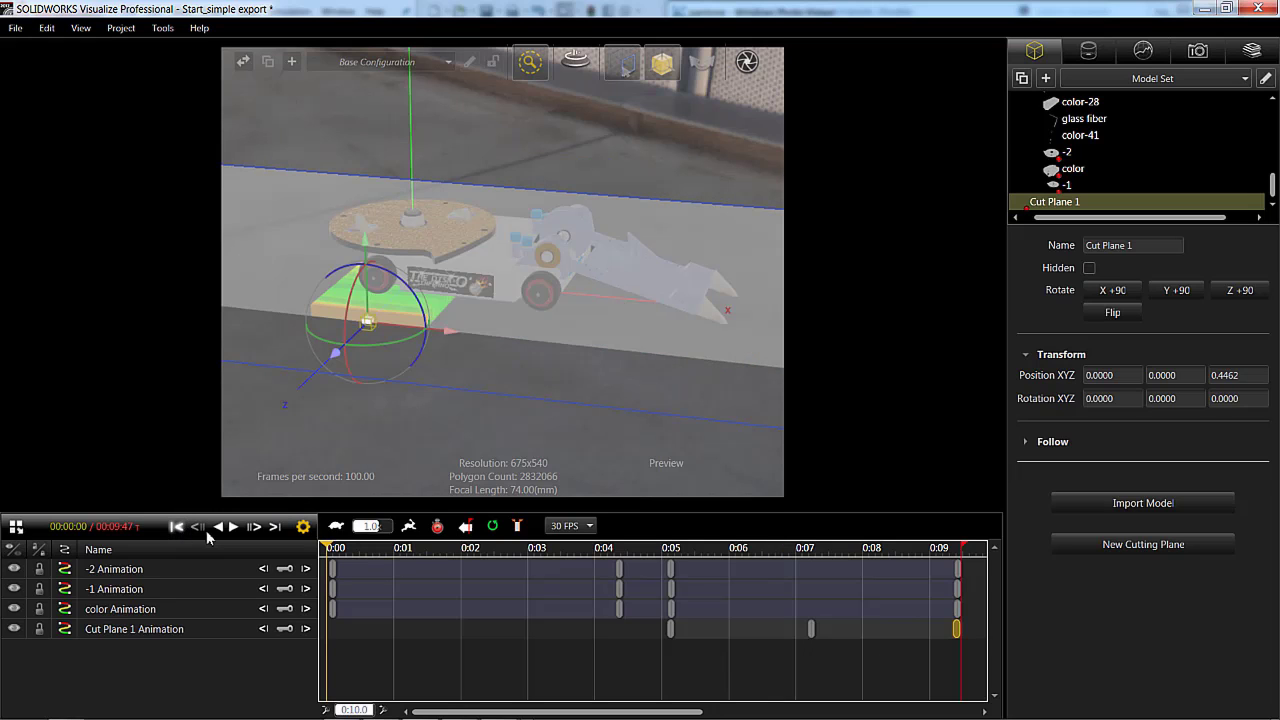
Step: Deselect the cutting plane, play the animation to review the section cut, and return to the start of the timeline
{"action": "left_click", "coordinate": [304, 422]}
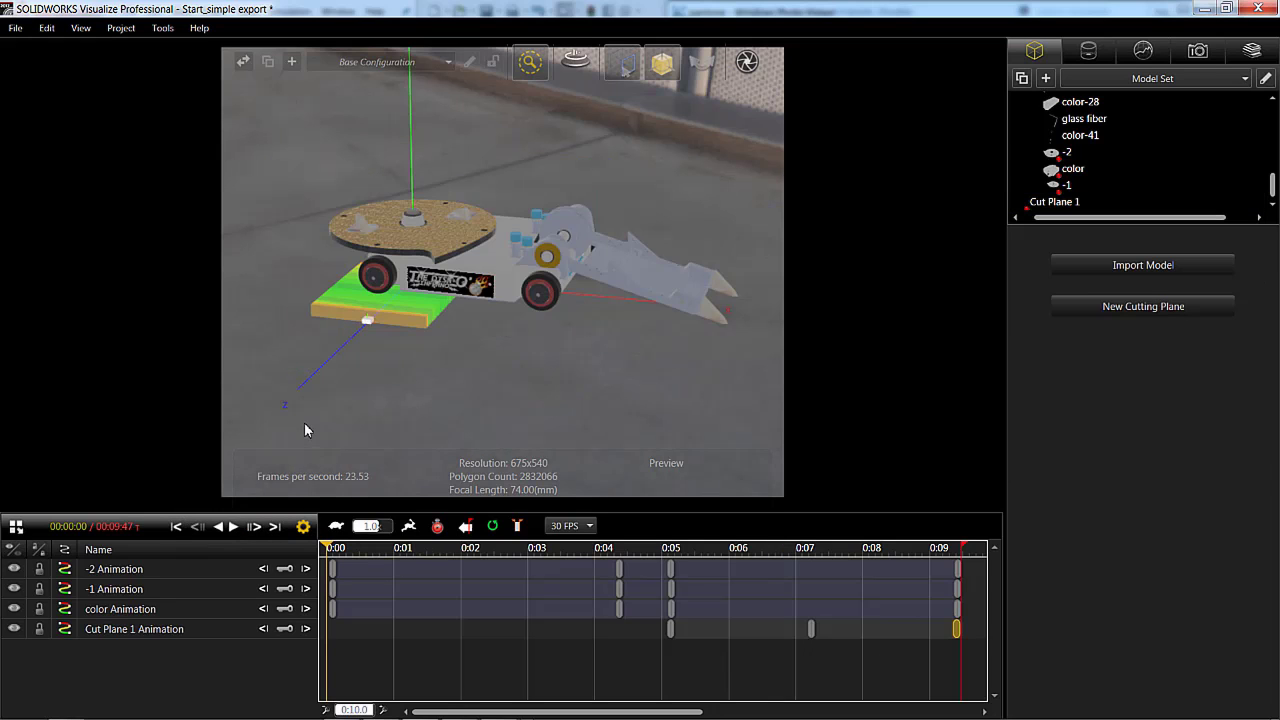
{"action": "left_click", "coordinate": [236, 527]}
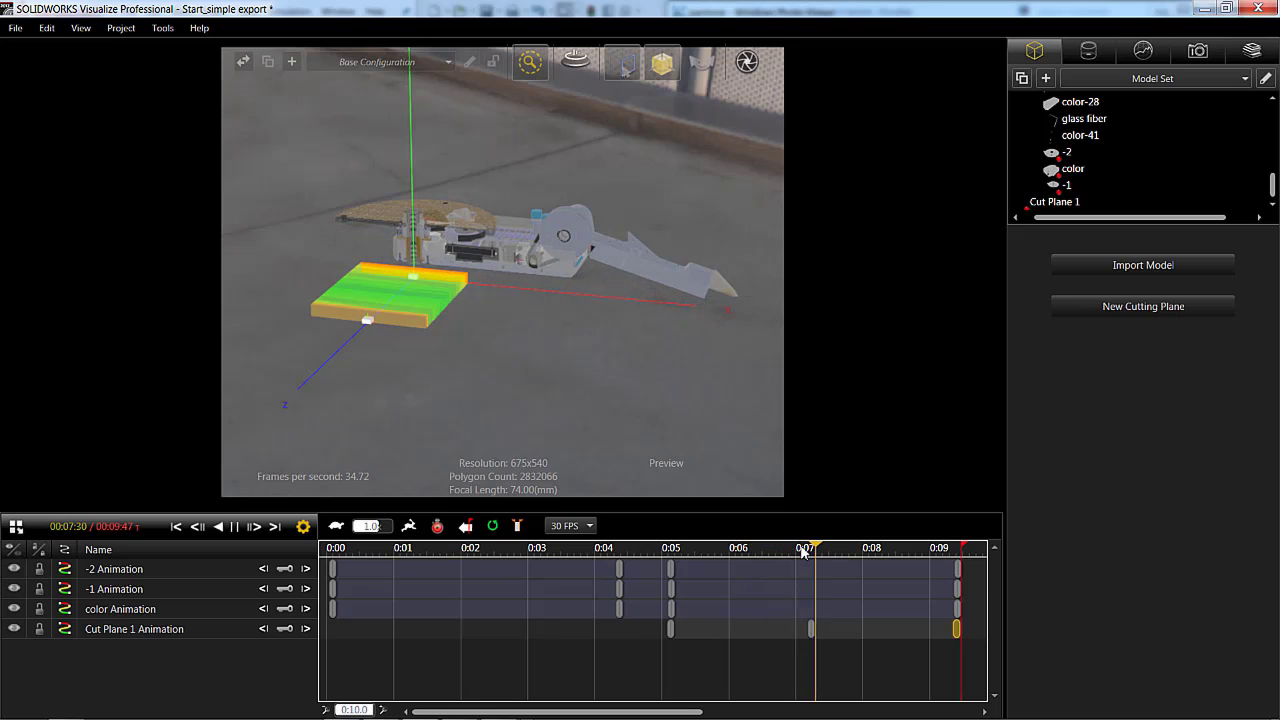
{"action": "left_click", "coordinate": [178, 529]}
Step: Move the cutting plane's middle keyframe to about 6.5 seconds, duplicate it at about 8 seconds, and play back the result
{"action": "left_click_drag", "start_coordinate": [811, 629], "coordinate": [767, 629]}
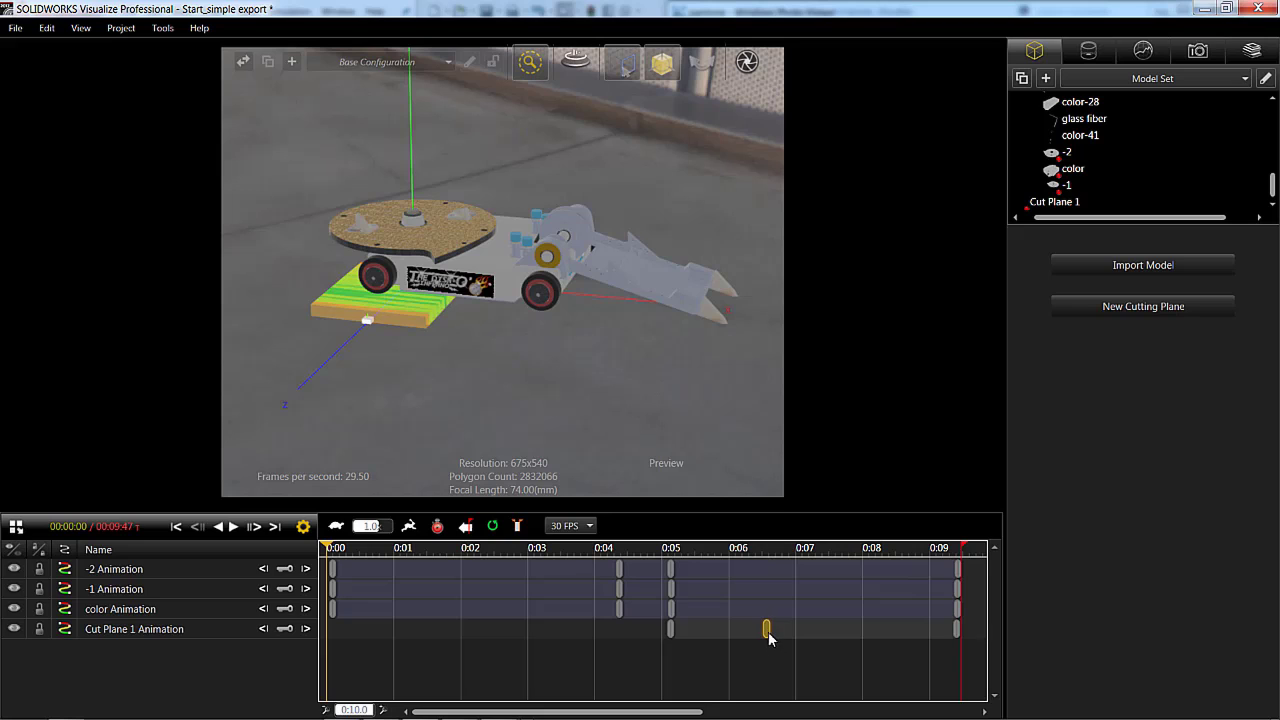
{"action": "right_click", "coordinate": [781, 640]}
{"action": "left_click", "coordinate": [810, 687]}
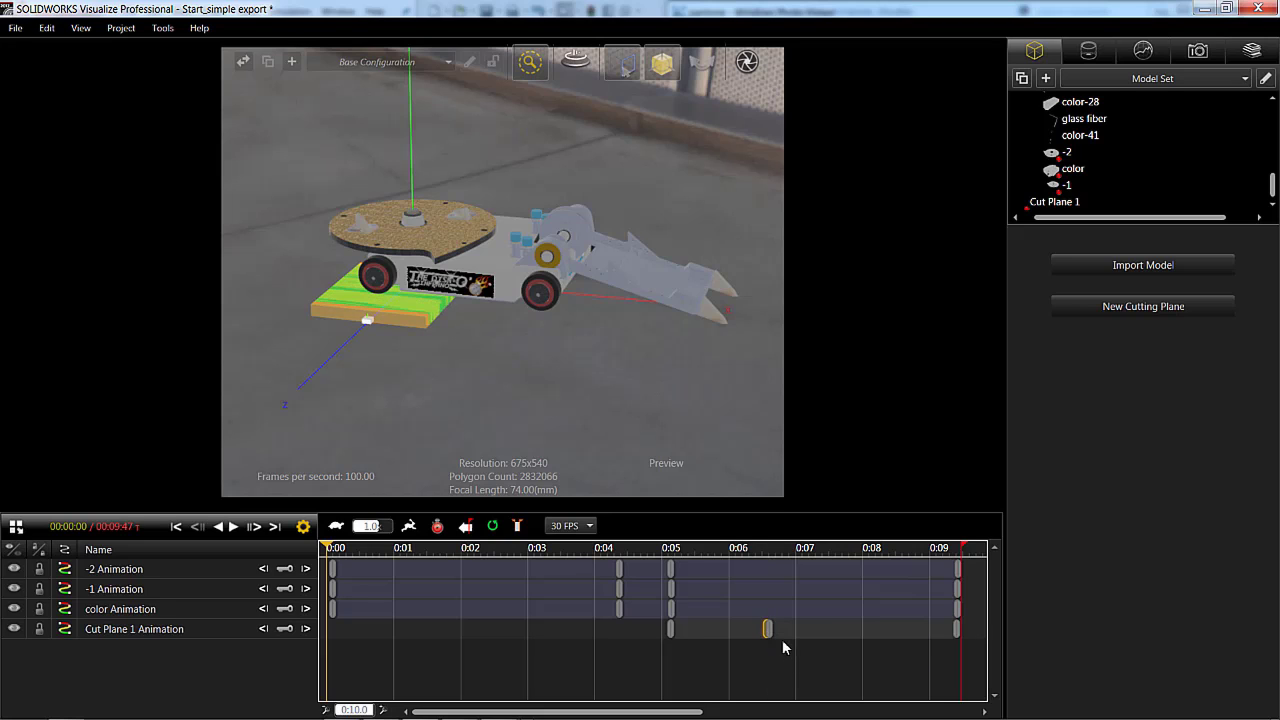
{"action": "left_click_drag", "start_coordinate": [772, 636], "coordinate": [864, 636]}
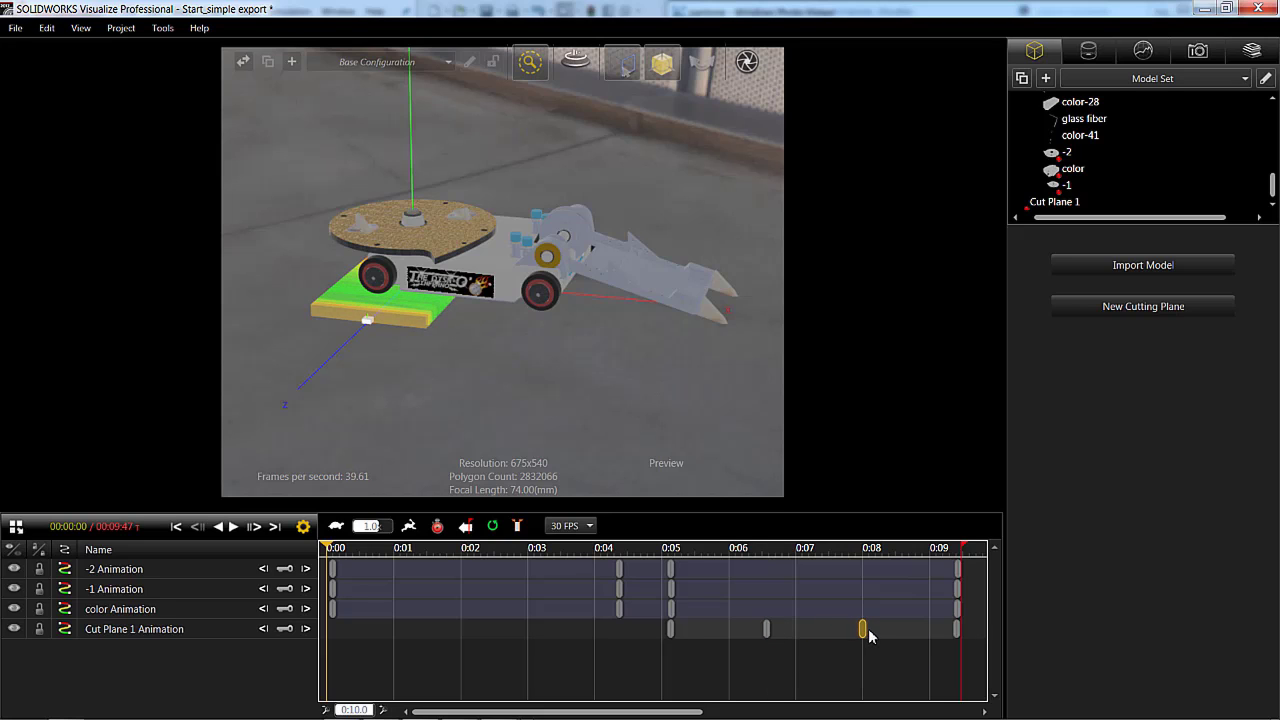
{"action": "left_click", "coordinate": [228, 526]}
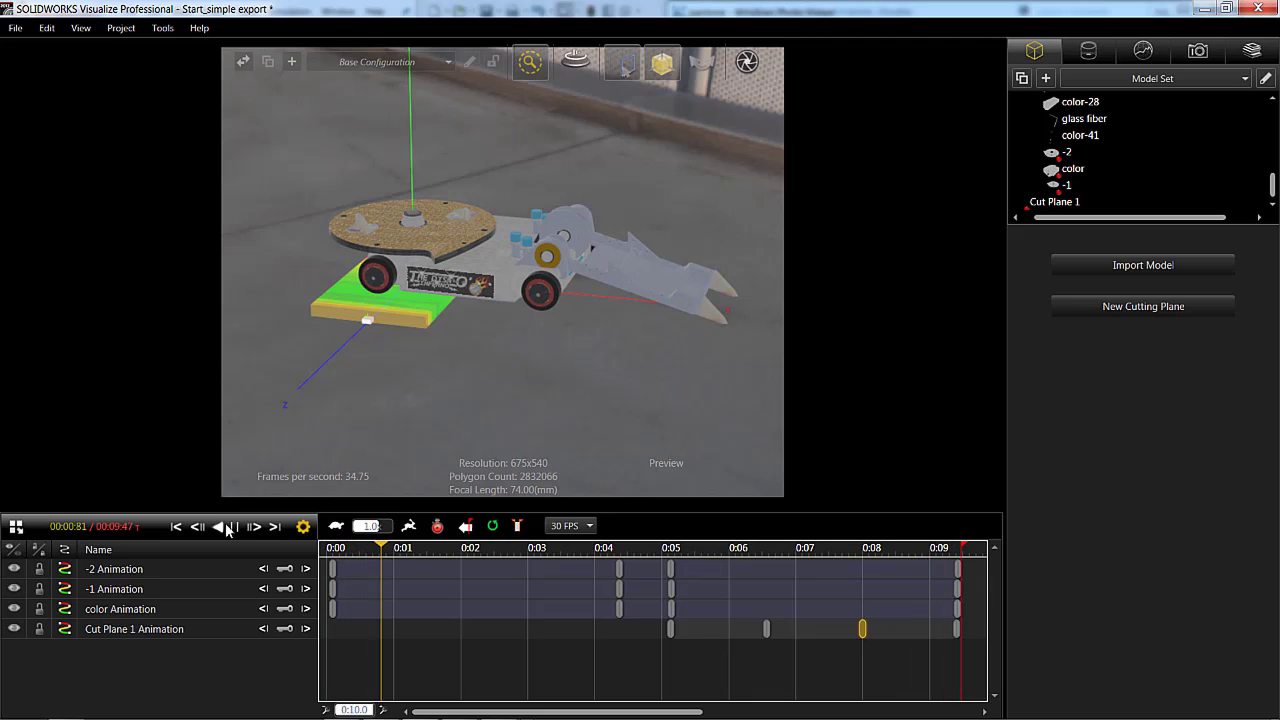
{"action": "left_click", "coordinate": [175, 527]}
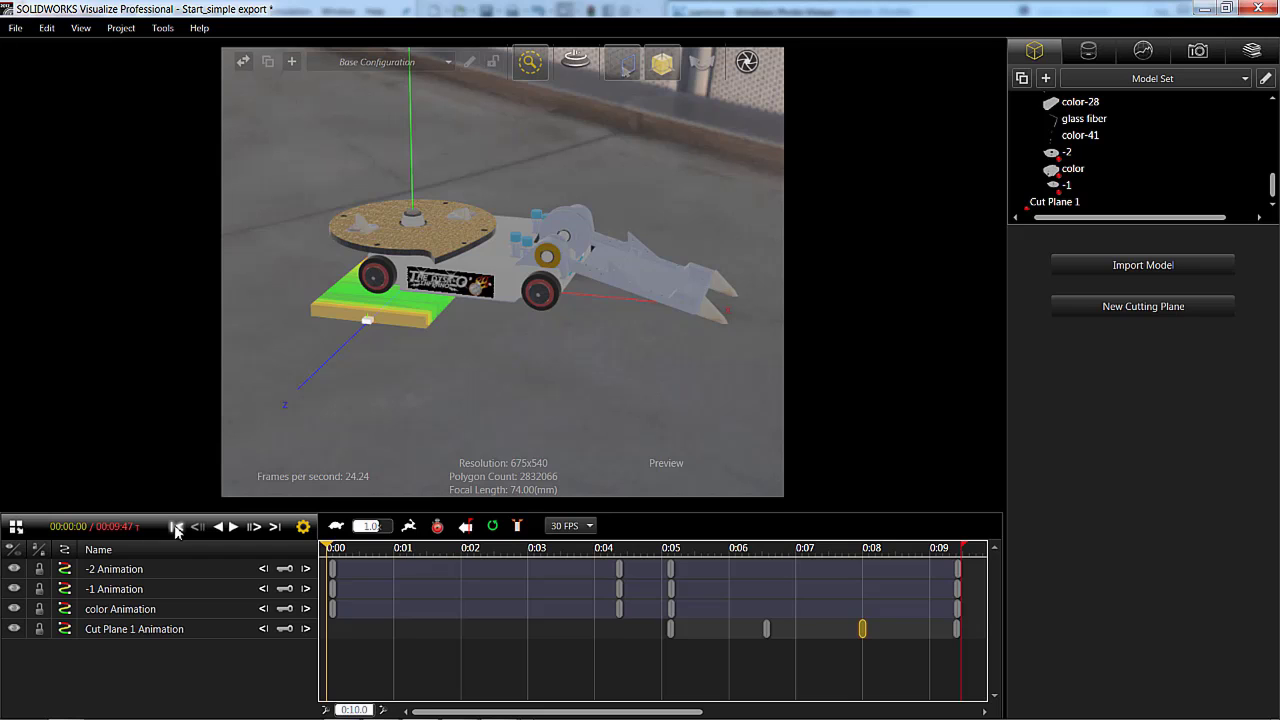
Step: Switch the viewport to Fast render mode and add a new configuration named silver
{"action": "mouse_move", "coordinate": [534, 64]}
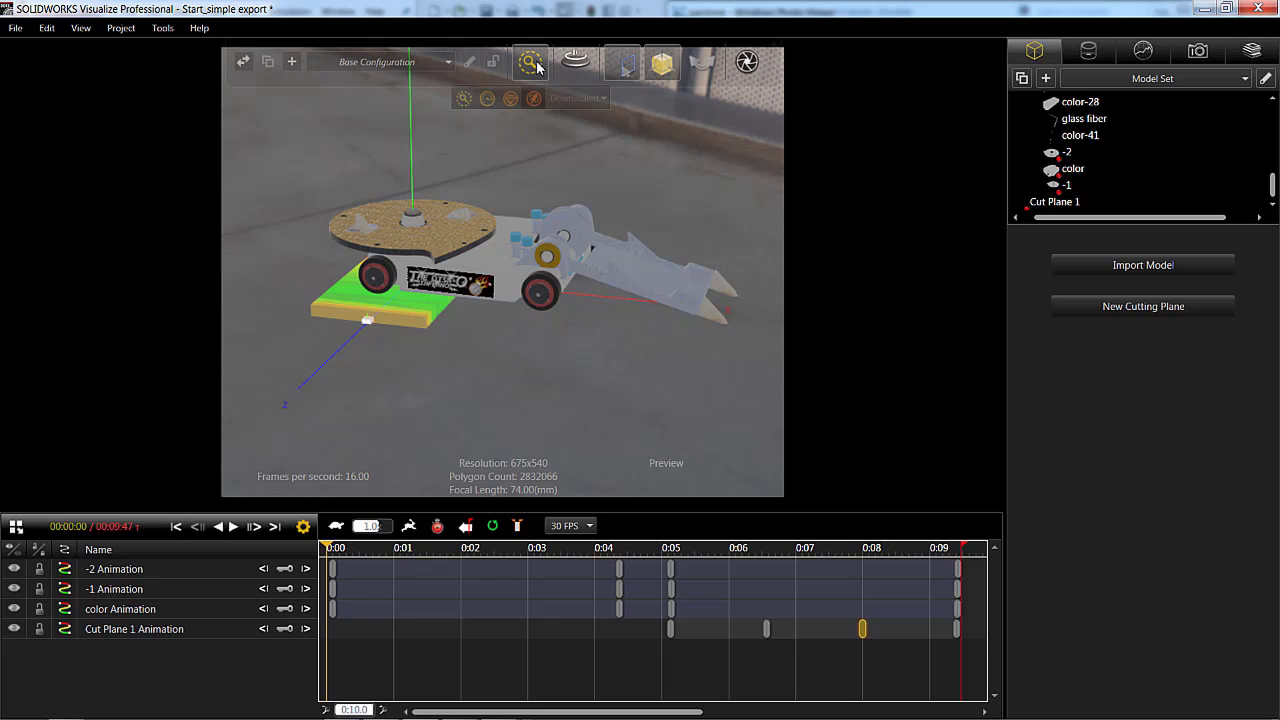
{"action": "left_click", "coordinate": [488, 99]}
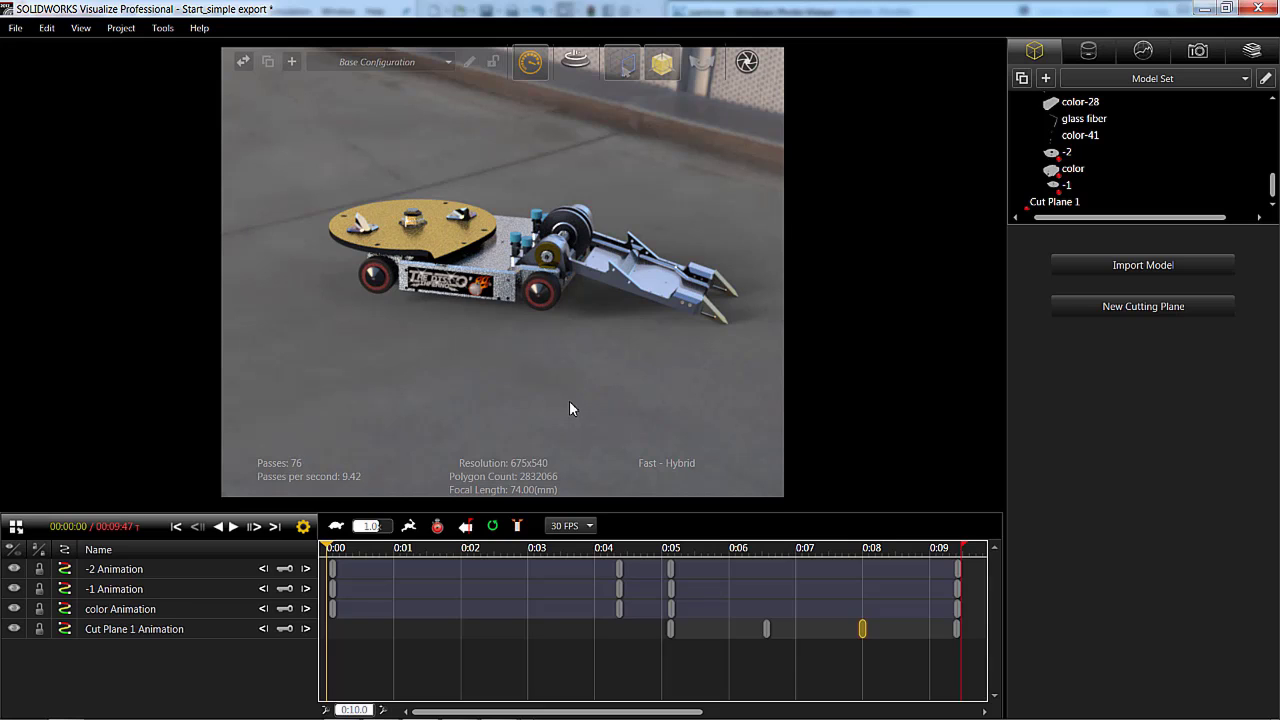
{"action": "left_click", "coordinate": [292, 62]}
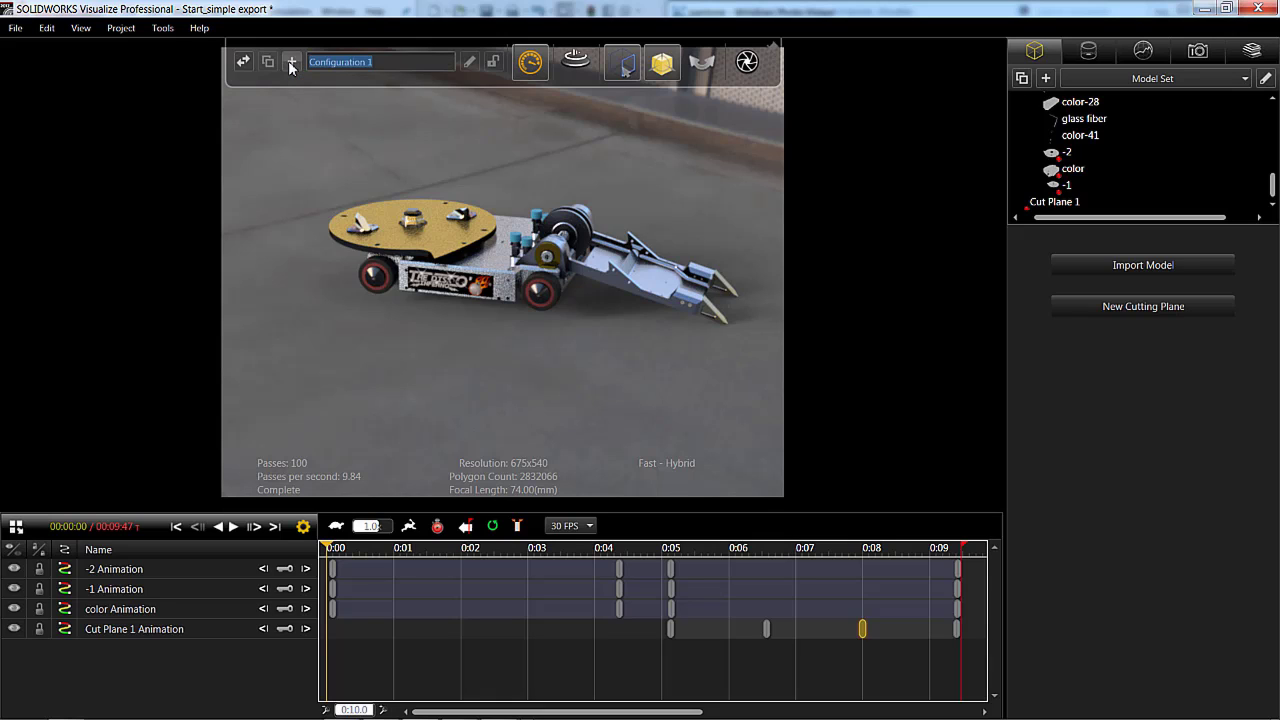
{"action": "type", "text": "silver"}
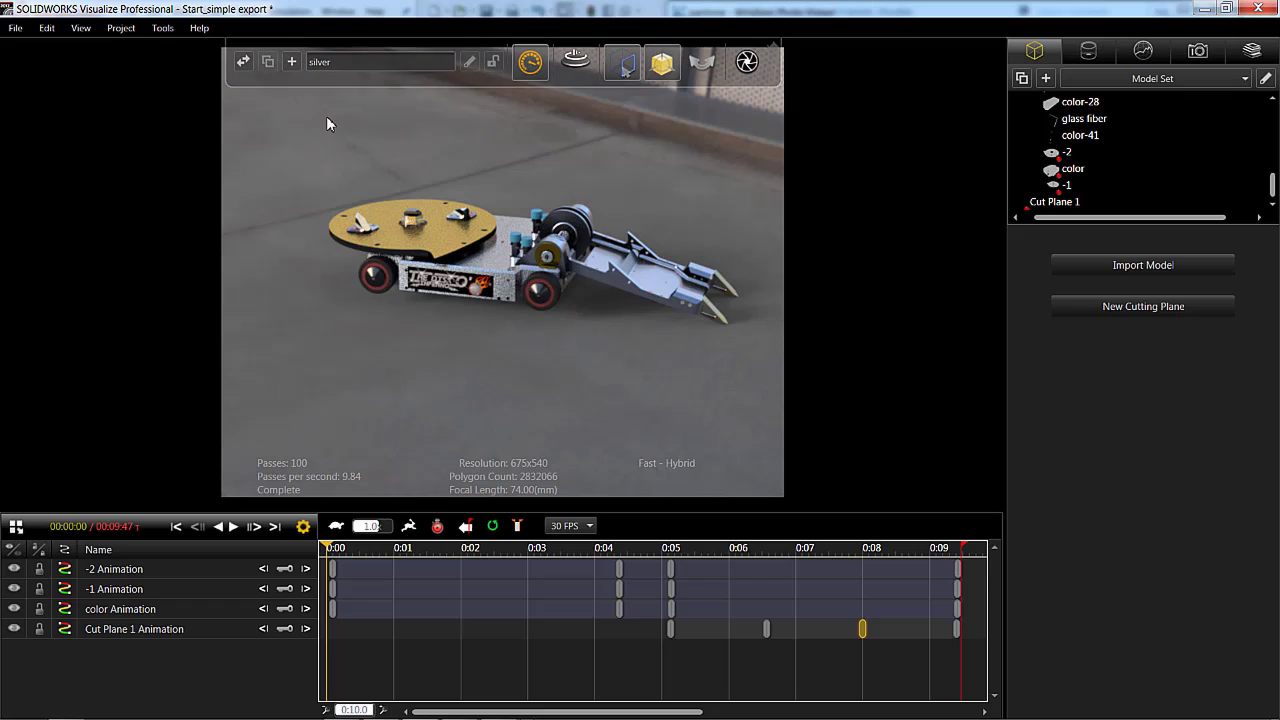
{"action": "key", "text": "Return"}
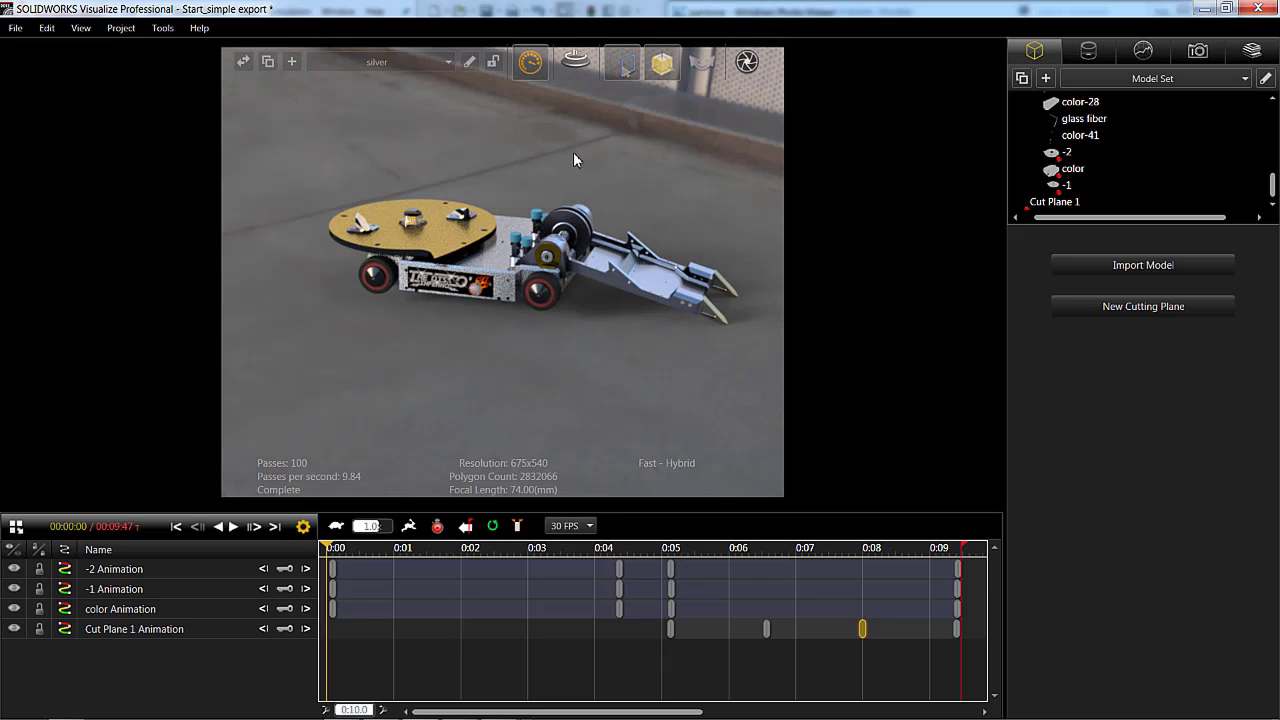
Step: Unify all identical appearances in the project and delete all unused appearances and textures
{"action": "left_click", "coordinate": [1088, 50]}
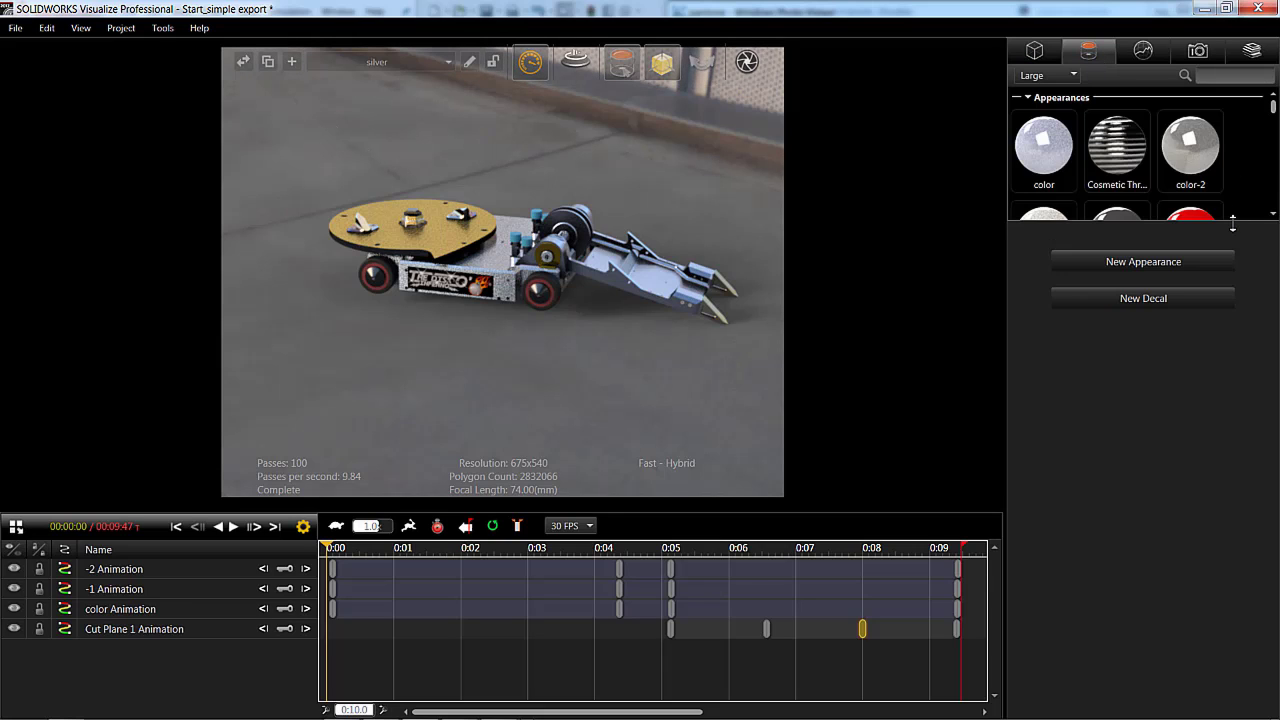
{"action": "left_click_drag", "start_coordinate": [1233, 224], "coordinate": [1233, 598]}
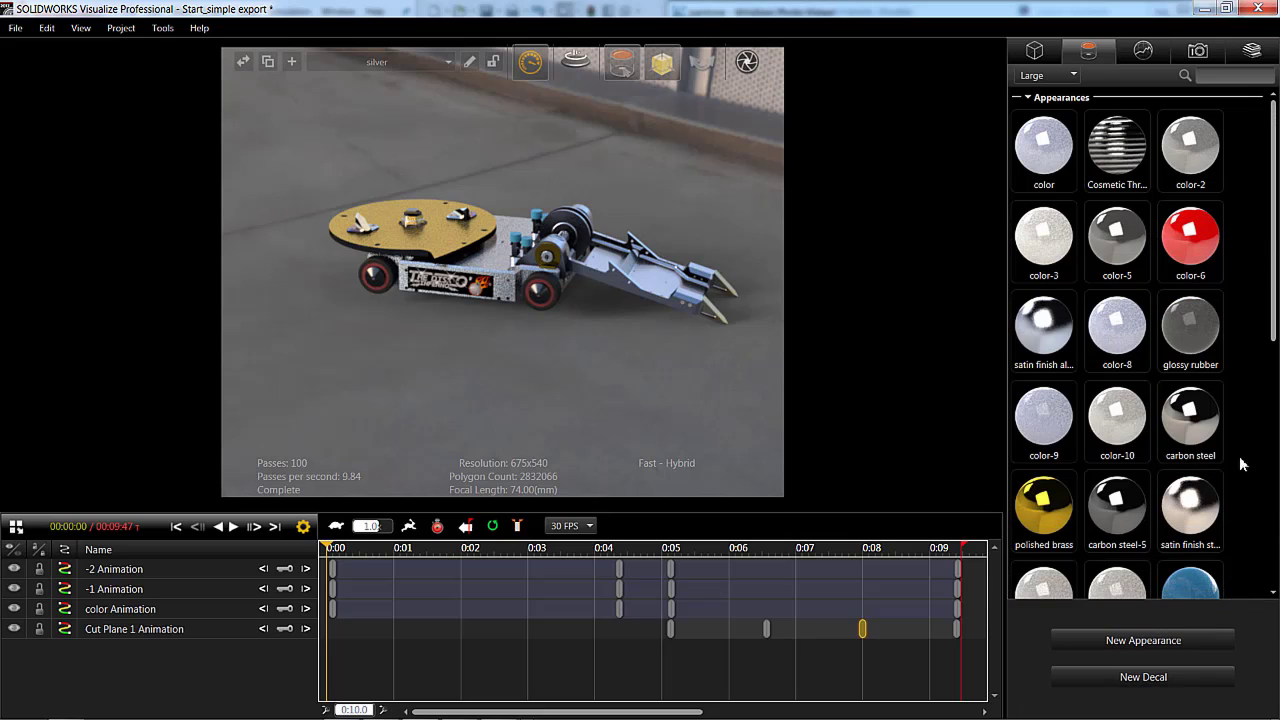
{"action": "right_click", "coordinate": [1249, 281]}
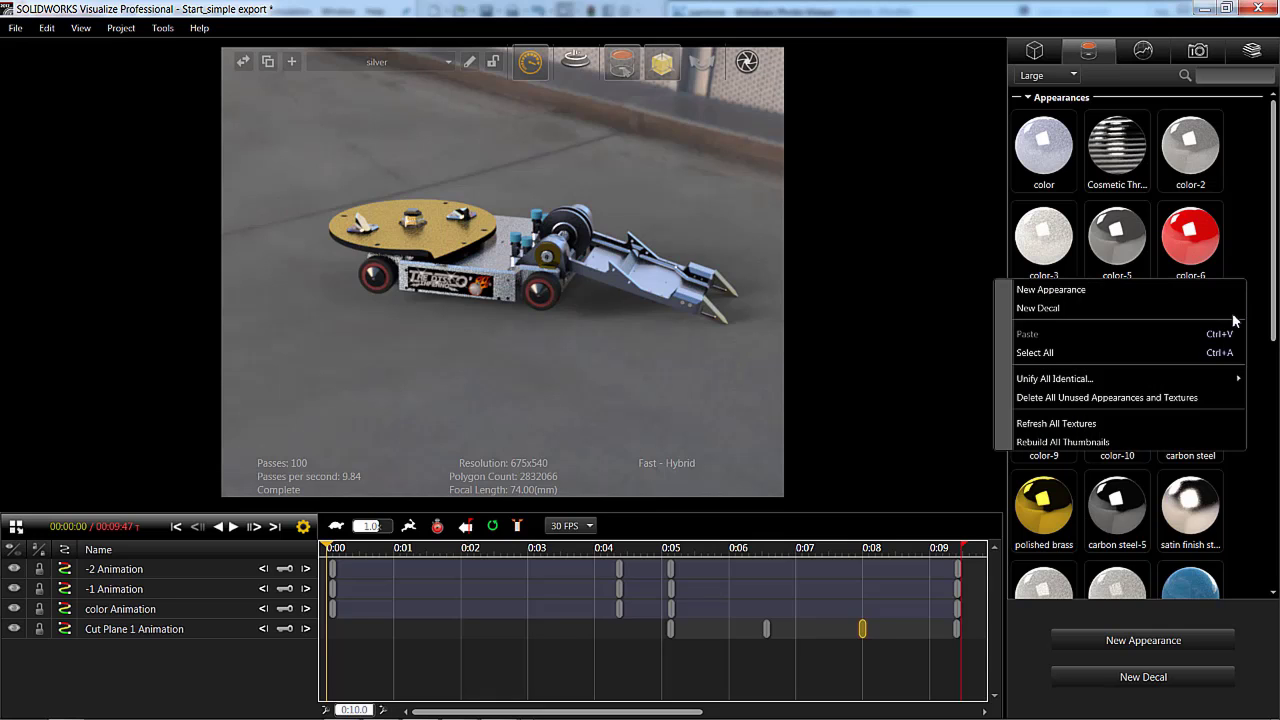
{"action": "mouse_move", "coordinate": [1196, 378]}
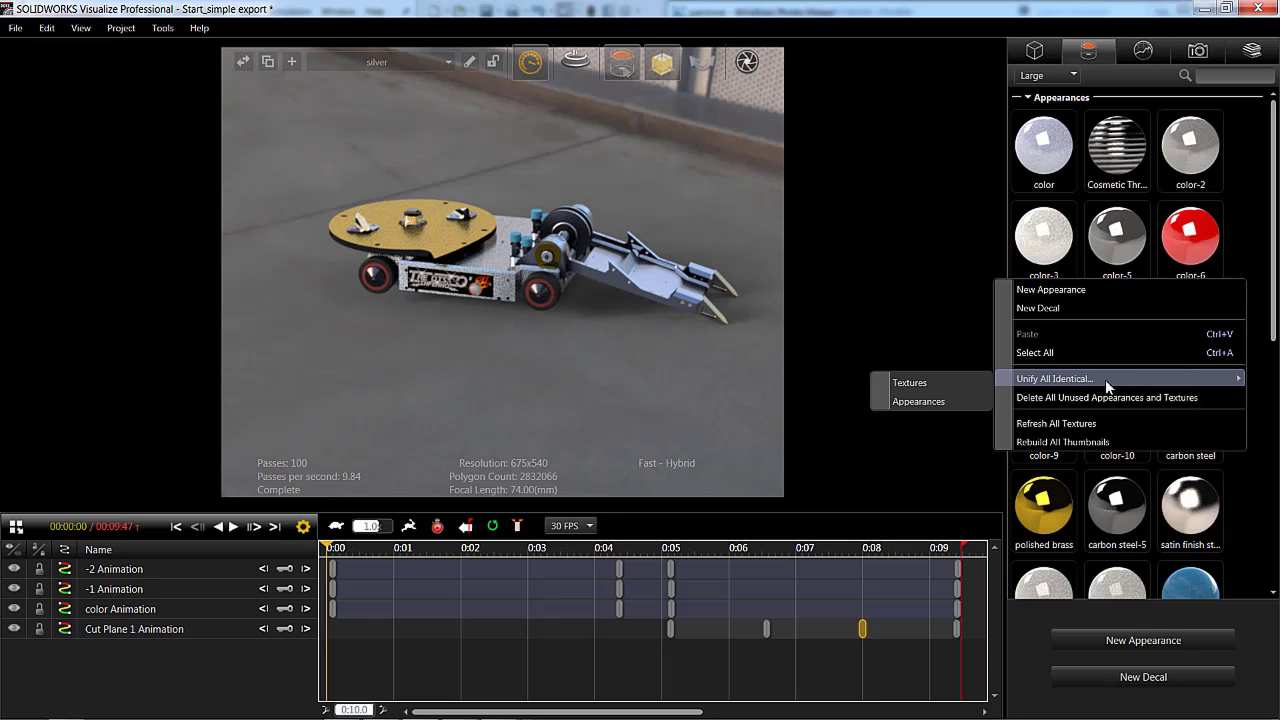
{"action": "left_click", "coordinate": [955, 400]}
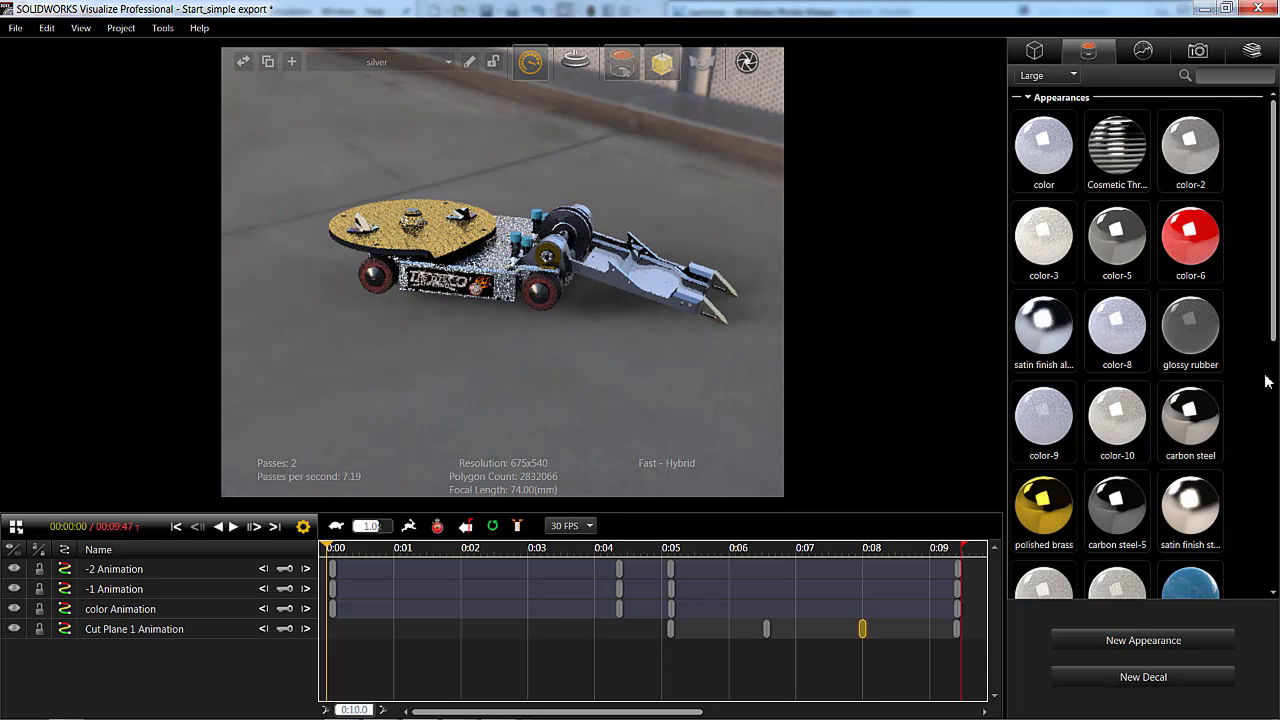
{"action": "right_click", "coordinate": [1262, 371]}
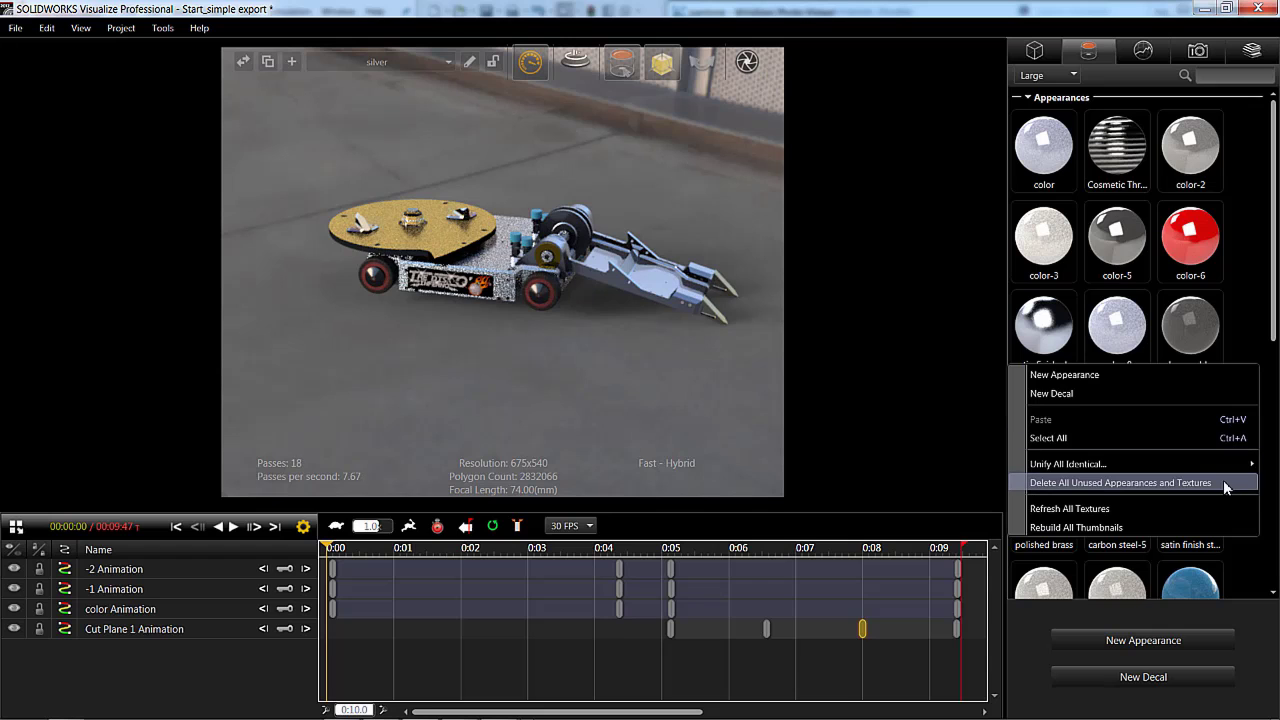
{"action": "left_click", "coordinate": [1223, 483]}
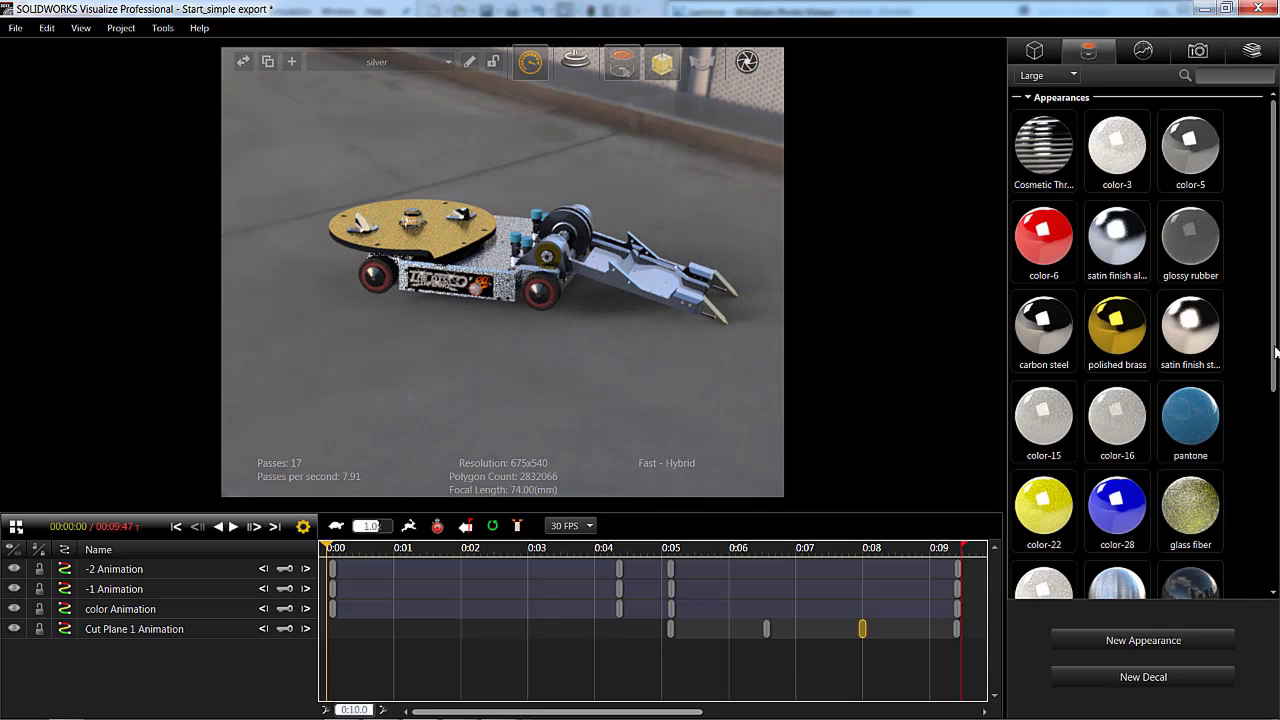
{"action": "left_click_drag", "start_coordinate": [1274, 345], "coordinate": [1275, 431]}
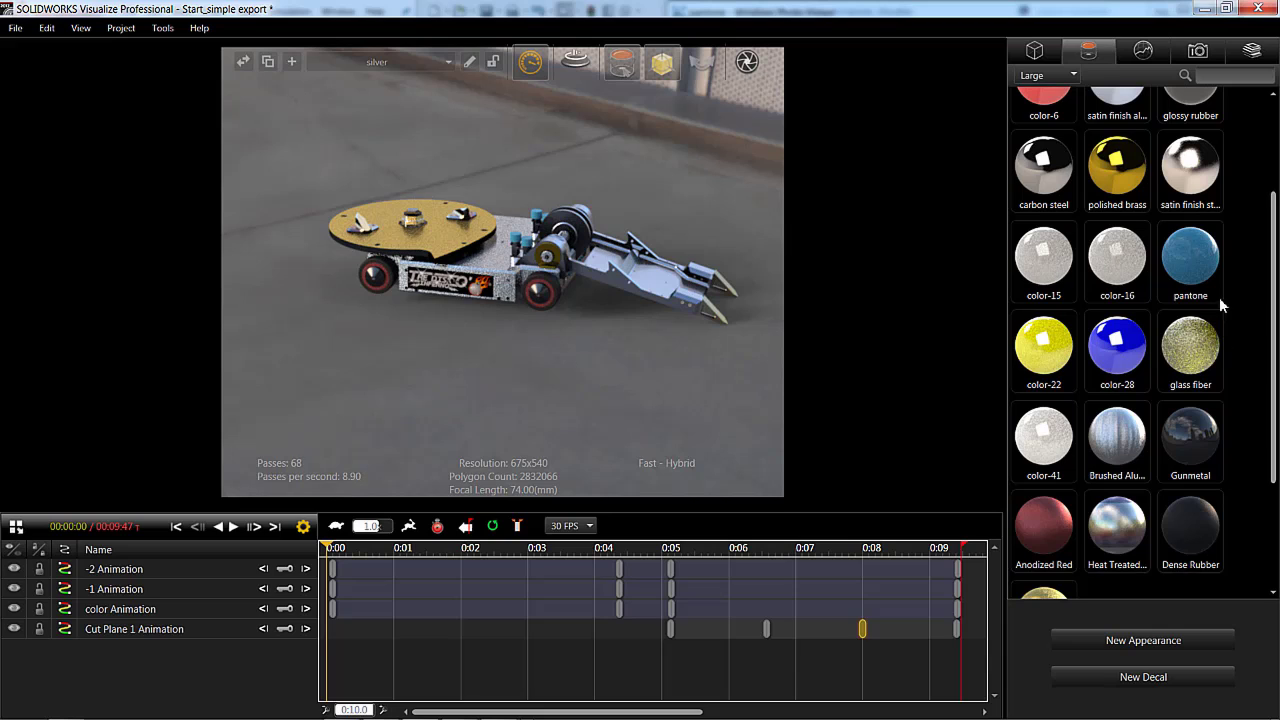
Step: Apply the Silver appearance from the library to the robot's round top disc and rename it Silver disco
{"action": "left_click", "coordinate": [1250, 53]}
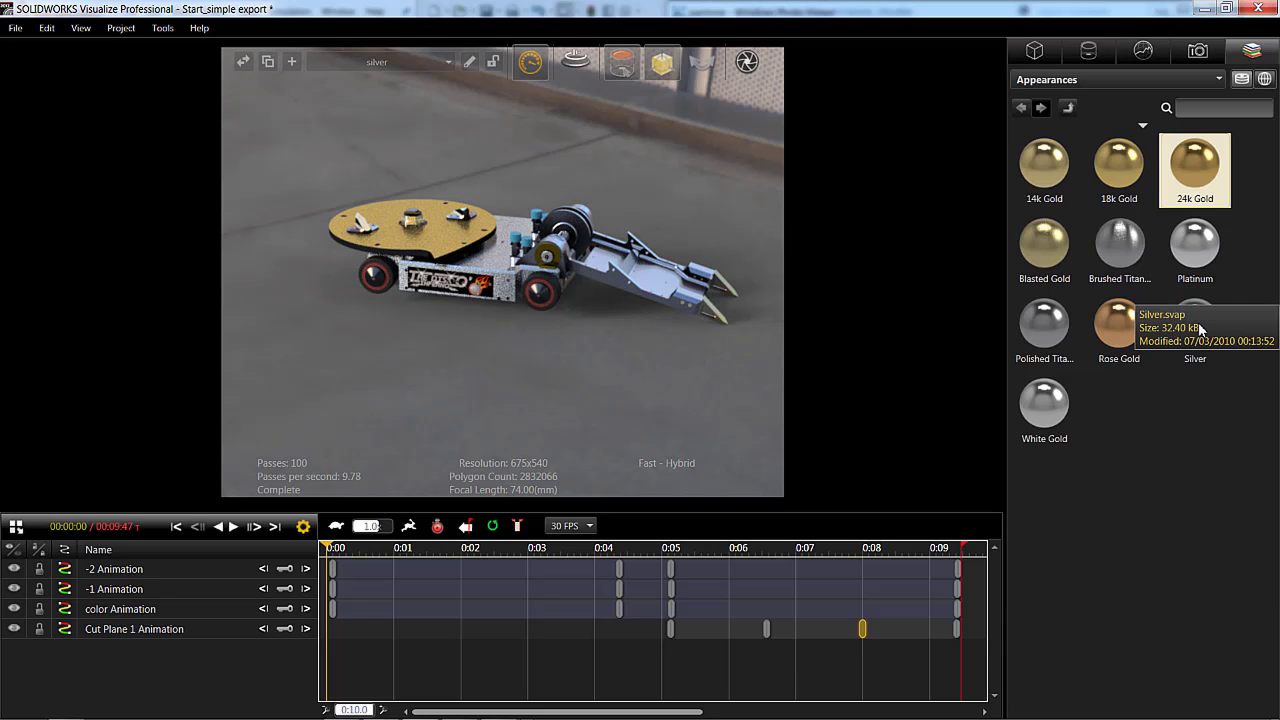
{"action": "left_click_drag", "start_coordinate": [1200, 322], "coordinate": [439, 239]}
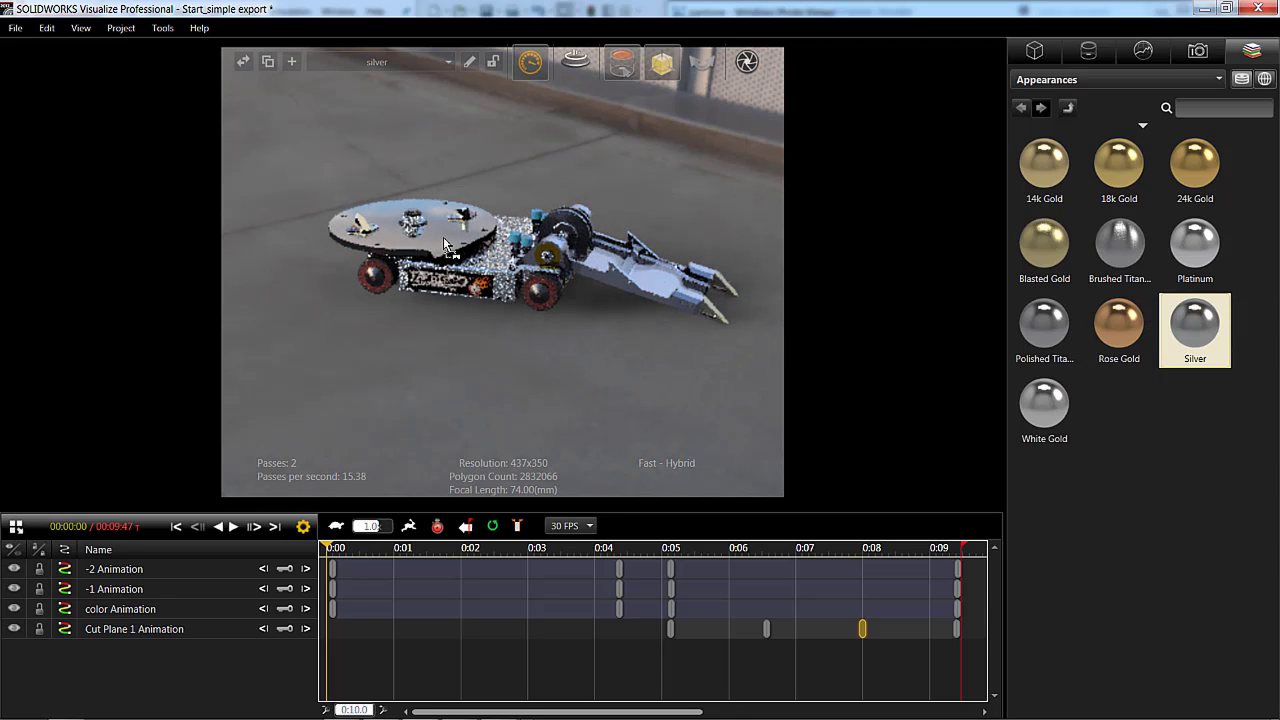
{"action": "left_click", "coordinate": [1088, 50]}
{"action": "scroll", "coordinate": [1130, 300], "scroll_direction": "down", "scroll_amount": 2}
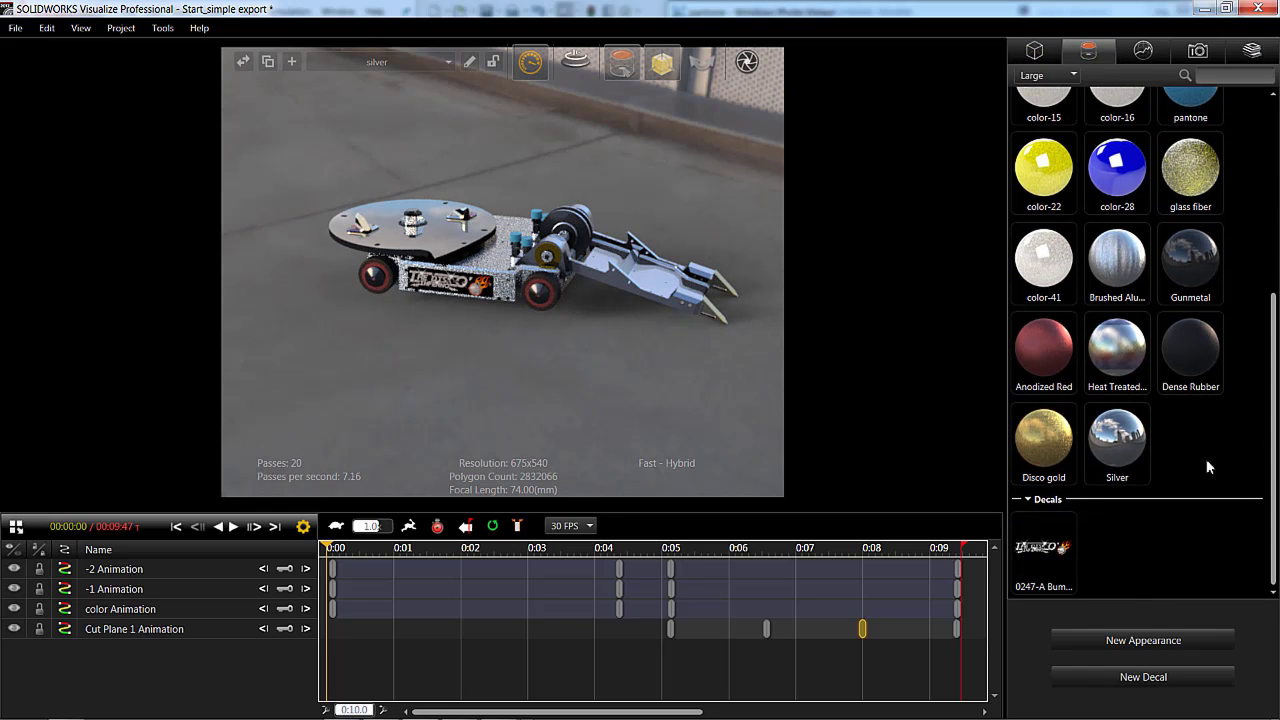
{"action": "left_click", "coordinate": [1124, 447]}
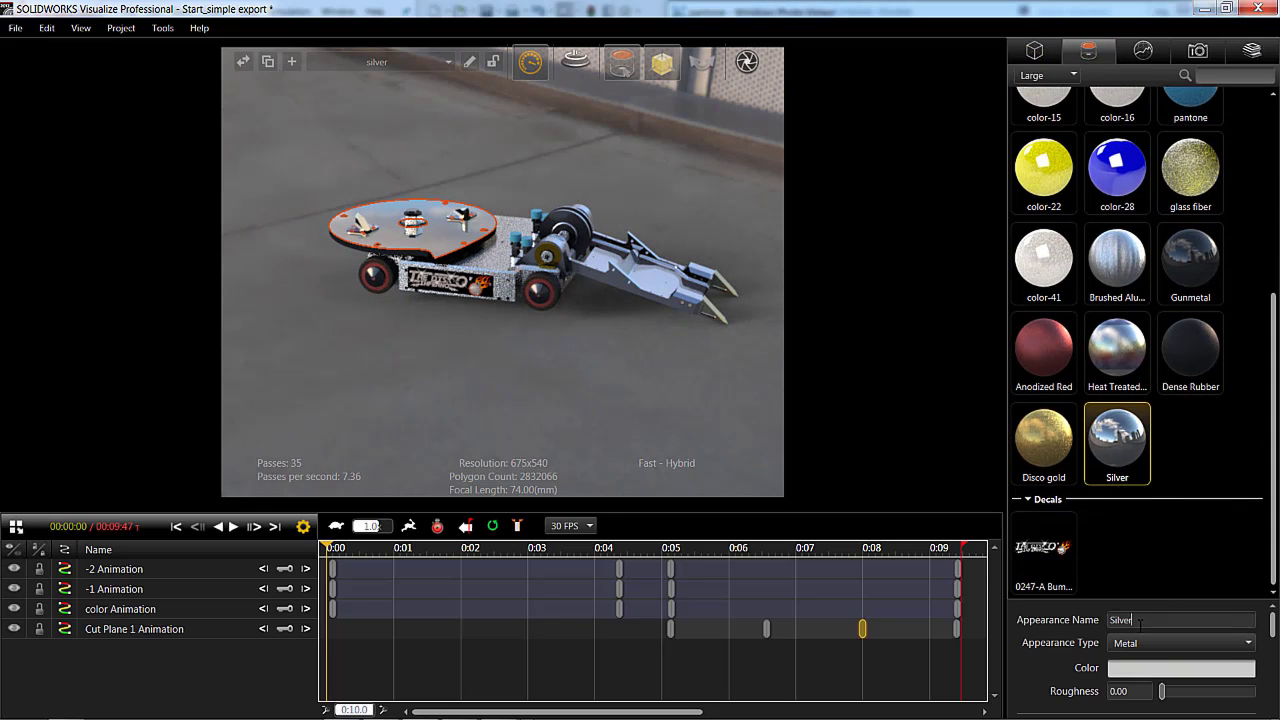
{"action": "left_click", "coordinate": [1138, 624]}
{"action": "type", "text": "disco"}
{"action": "left_click", "coordinate": [1240, 555]}
Step: Load the silver disco image from the Visualize folder as the bump texture of the Silver disco appearance
{"action": "left_click_drag", "start_coordinate": [1215, 602], "coordinate": [1215, 503]}
{"action": "left_click", "coordinate": [1150, 432]}
{"action": "left_click", "coordinate": [1203, 481]}
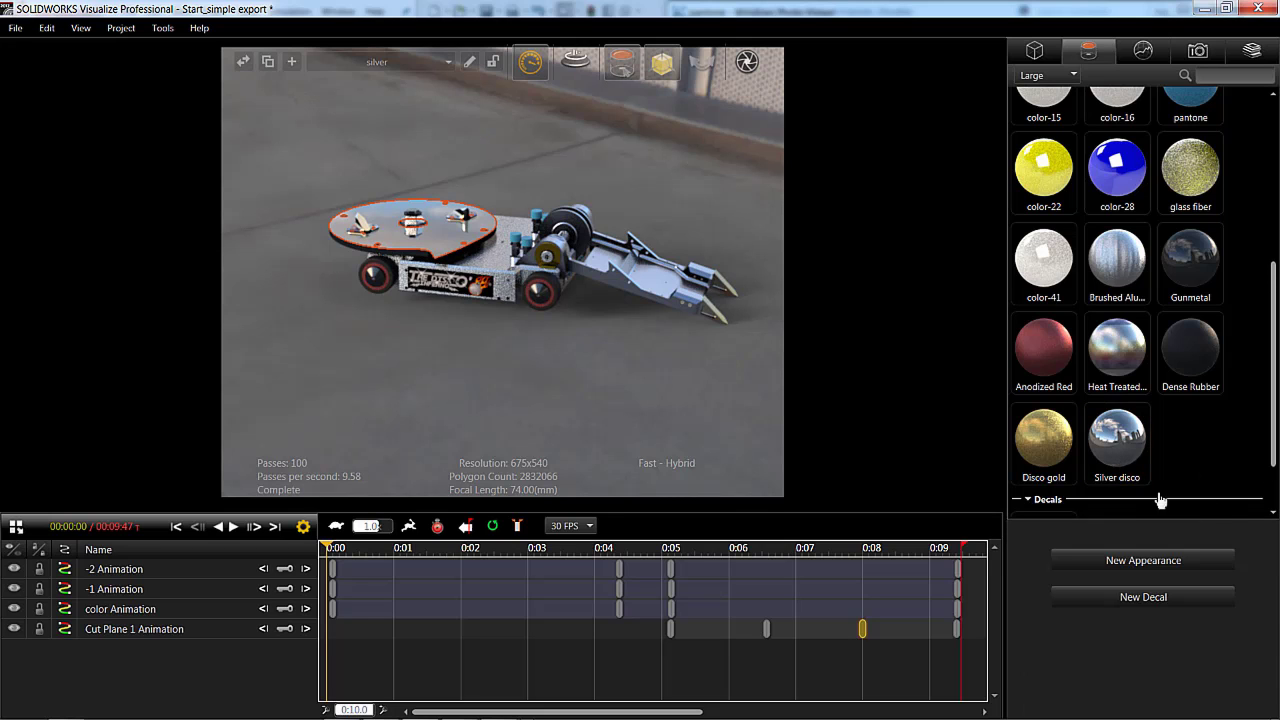
{"action": "left_click", "coordinate": [1137, 466]}
{"action": "left_click", "coordinate": [1157, 617]}
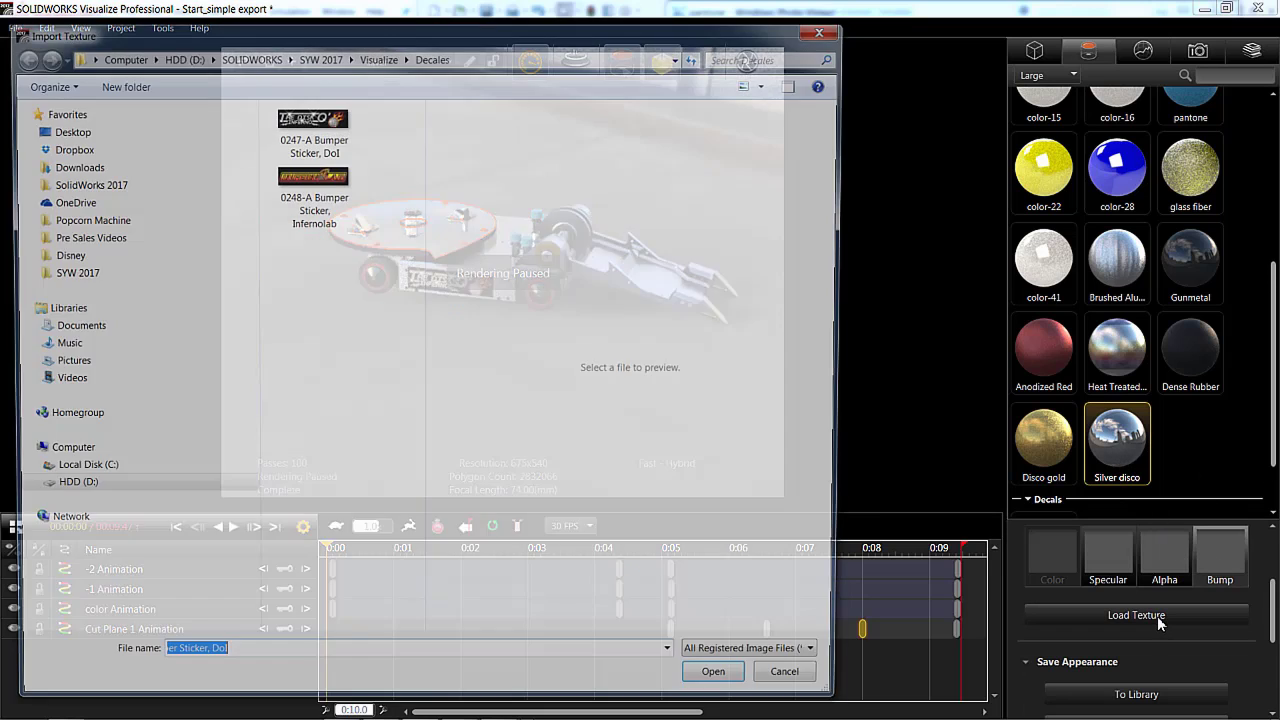
{"action": "left_click", "coordinate": [379, 57]}
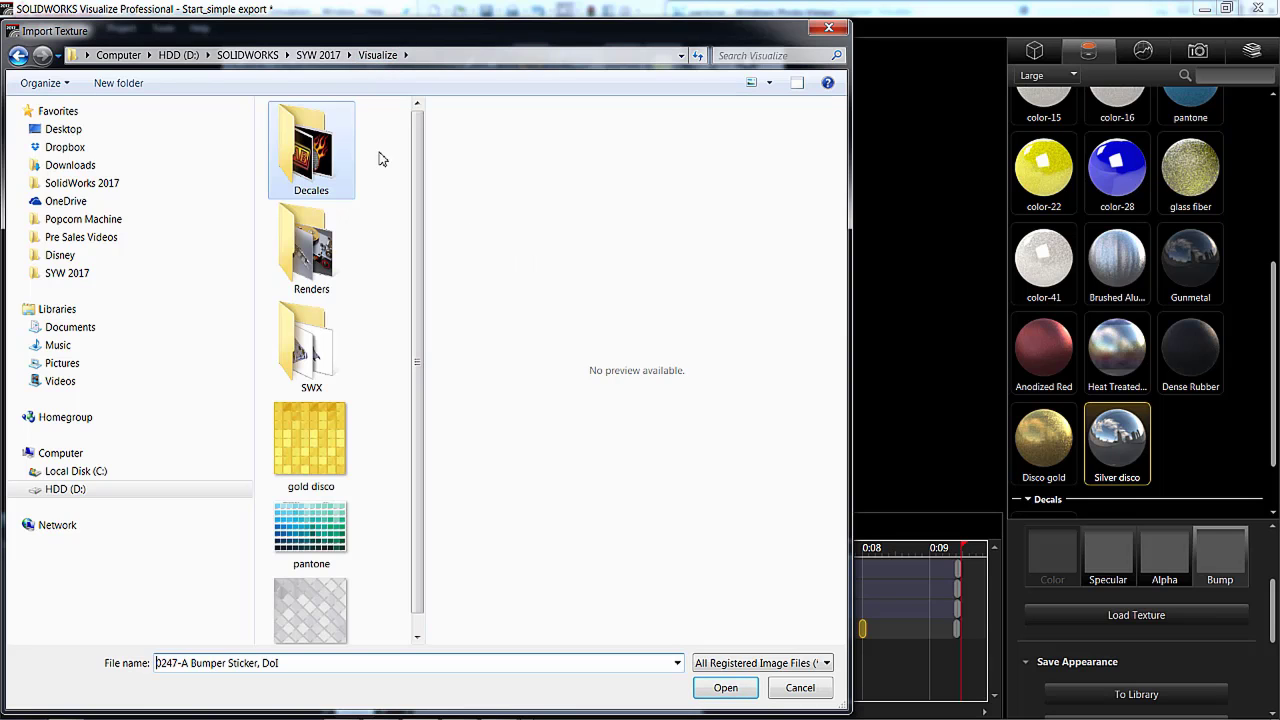
{"action": "left_click_drag", "start_coordinate": [421, 358], "coordinate": [419, 390]}
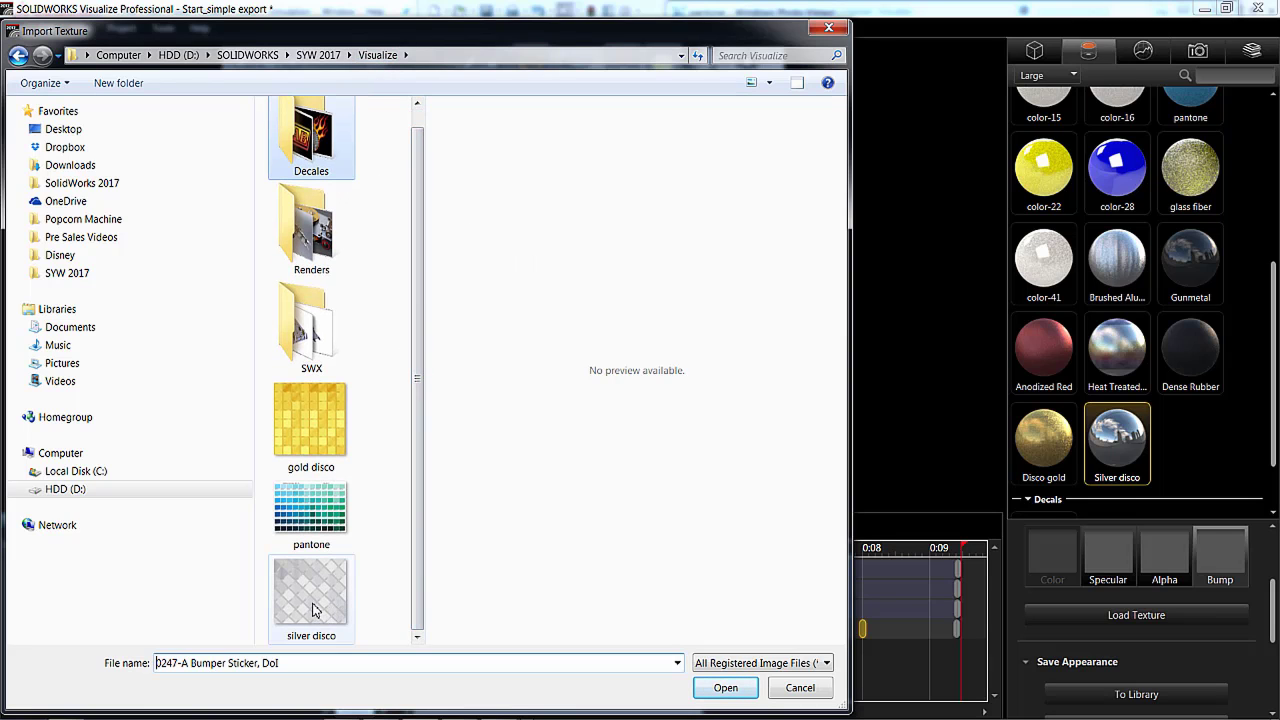
{"action": "left_click", "coordinate": [313, 605]}
{"action": "left_click", "coordinate": [740, 688]}
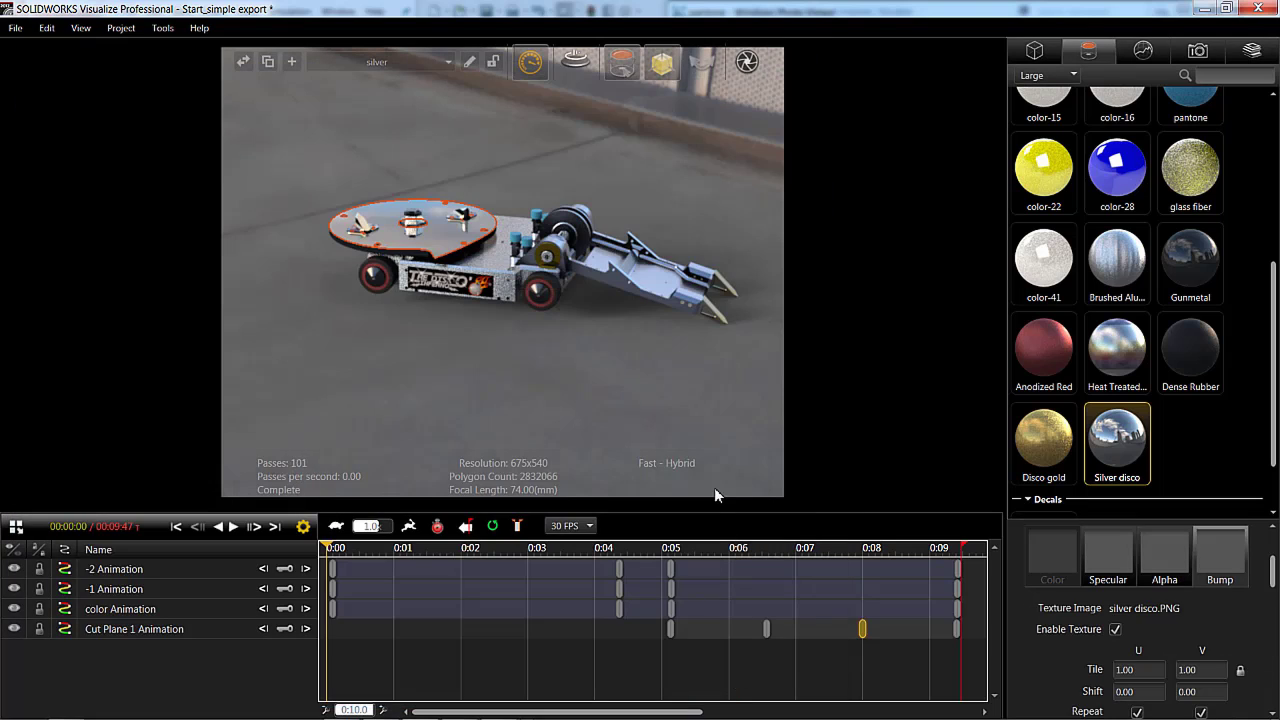
Step: Set the bump texture's U tiling to 10 and its bump strength to 10
{"action": "left_click", "coordinate": [1146, 663]}
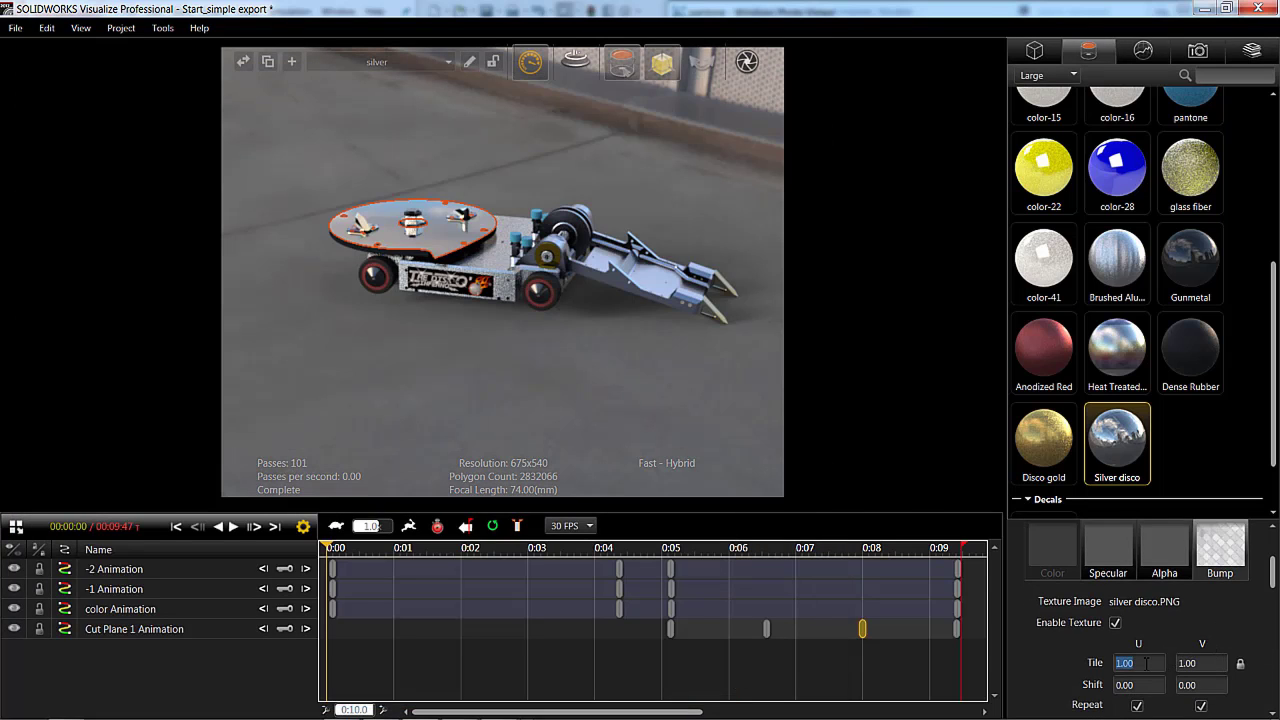
{"action": "type", "text": "10"}
{"action": "key", "text": "Return"}
{"action": "scroll", "coordinate": [1203, 615], "scroll_direction": "down", "scroll_amount": 5}
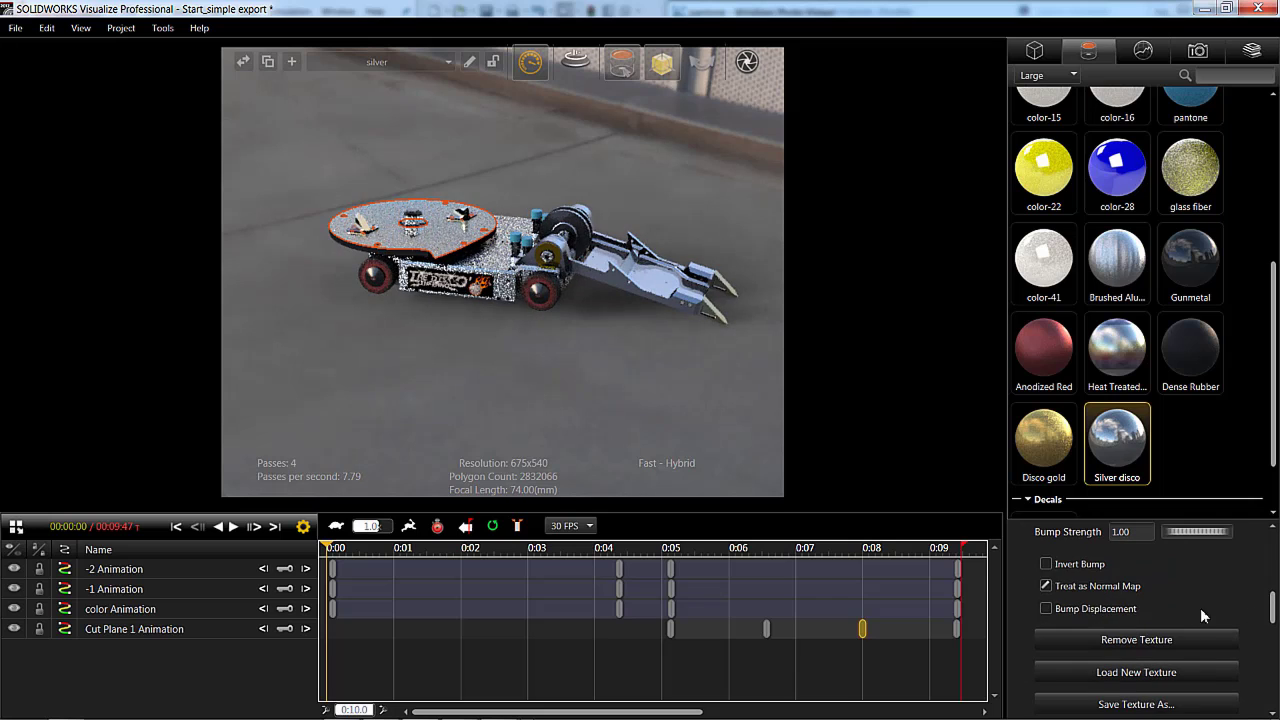
{"action": "left_click", "coordinate": [1137, 533]}
{"action": "type", "text": "10"}
{"action": "key", "text": "Return"}
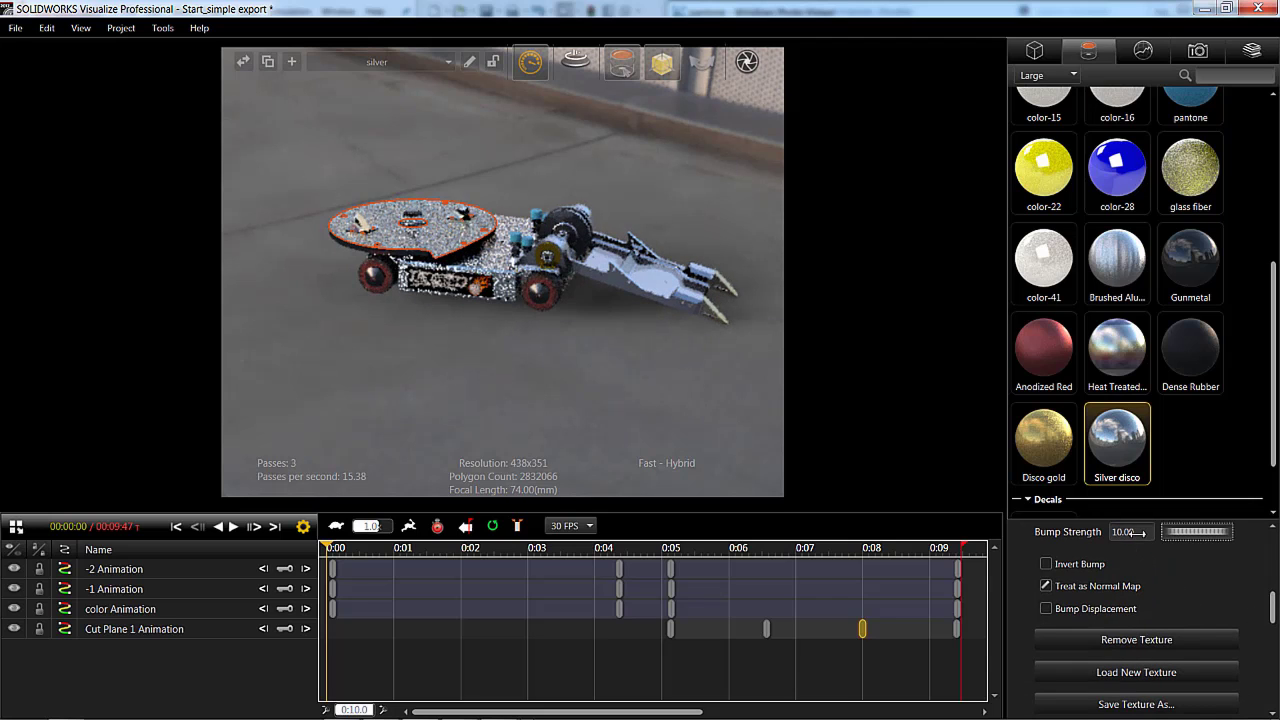
Step: Deselect the appearance and examine the textured silver disc up close from a higher angle
{"action": "left_click", "coordinate": [531, 382]}
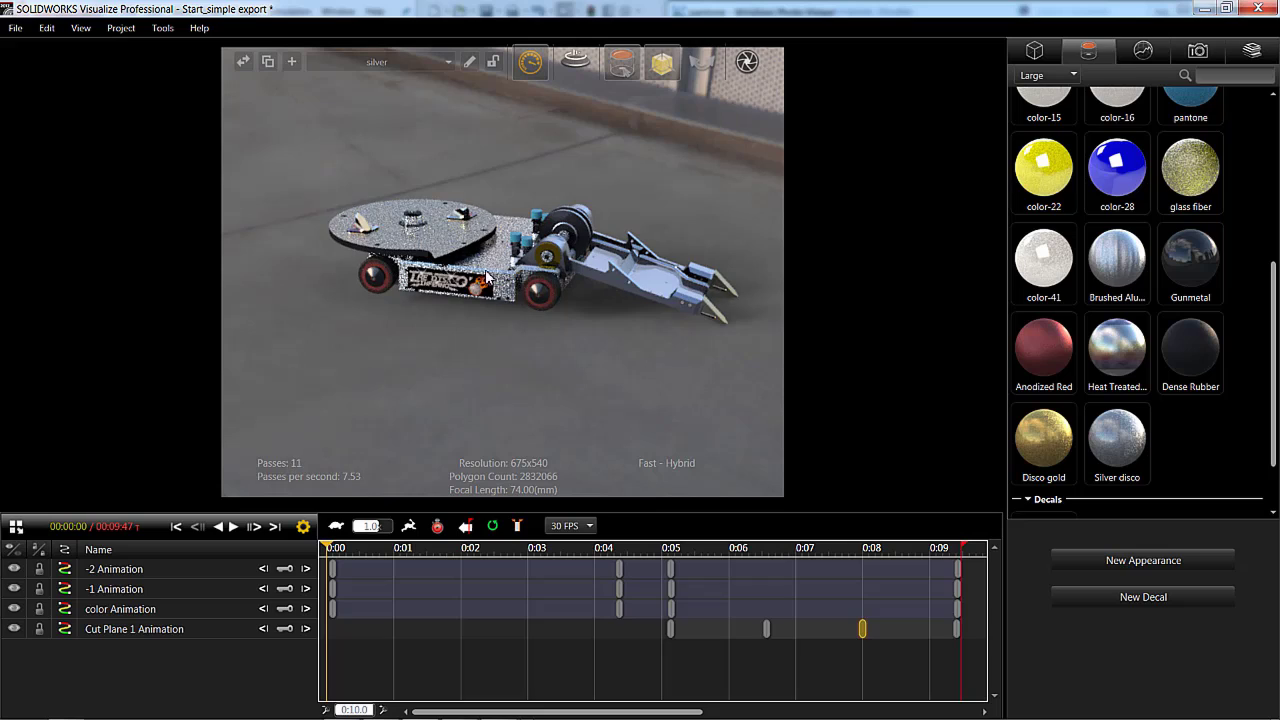
{"action": "scroll", "coordinate": [455, 240], "scroll_direction": "up", "scroll_amount": 3}
{"action": "scroll", "coordinate": [455, 240], "scroll_direction": "up", "scroll_amount": 3}
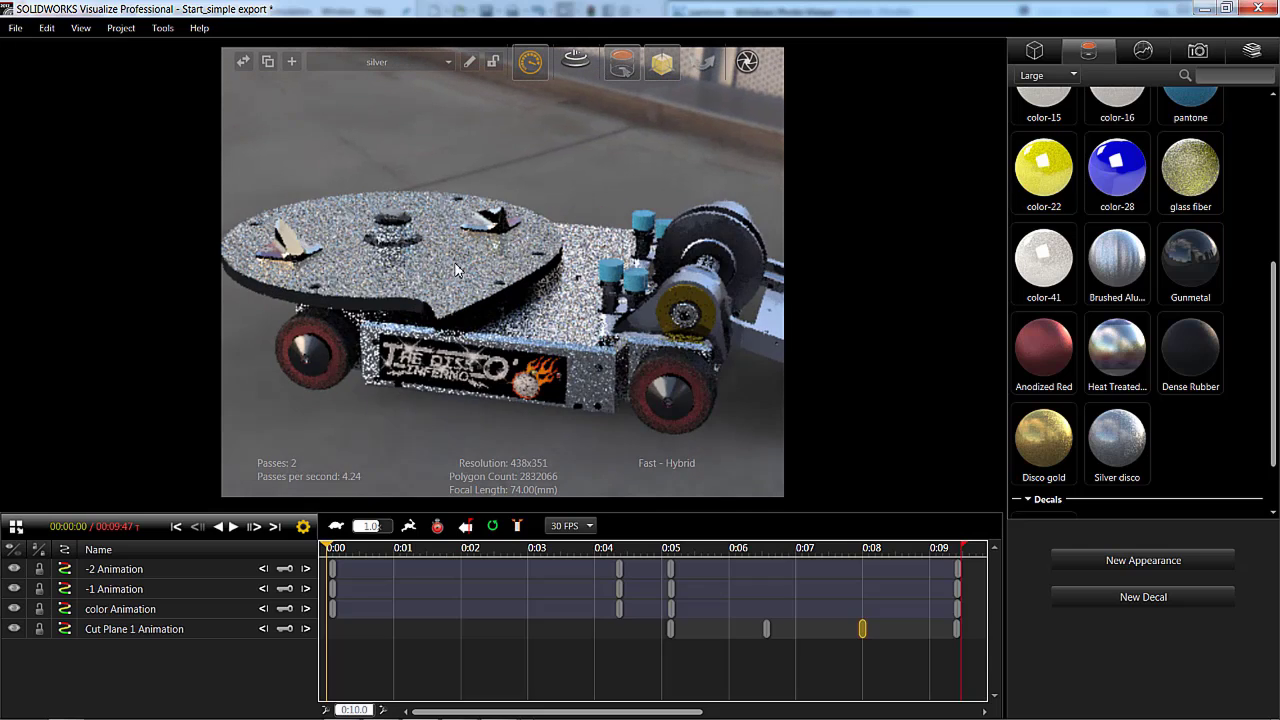
{"action": "middle_click_drag", "start_coordinate": [410, 350], "coordinate": [380, 452]}
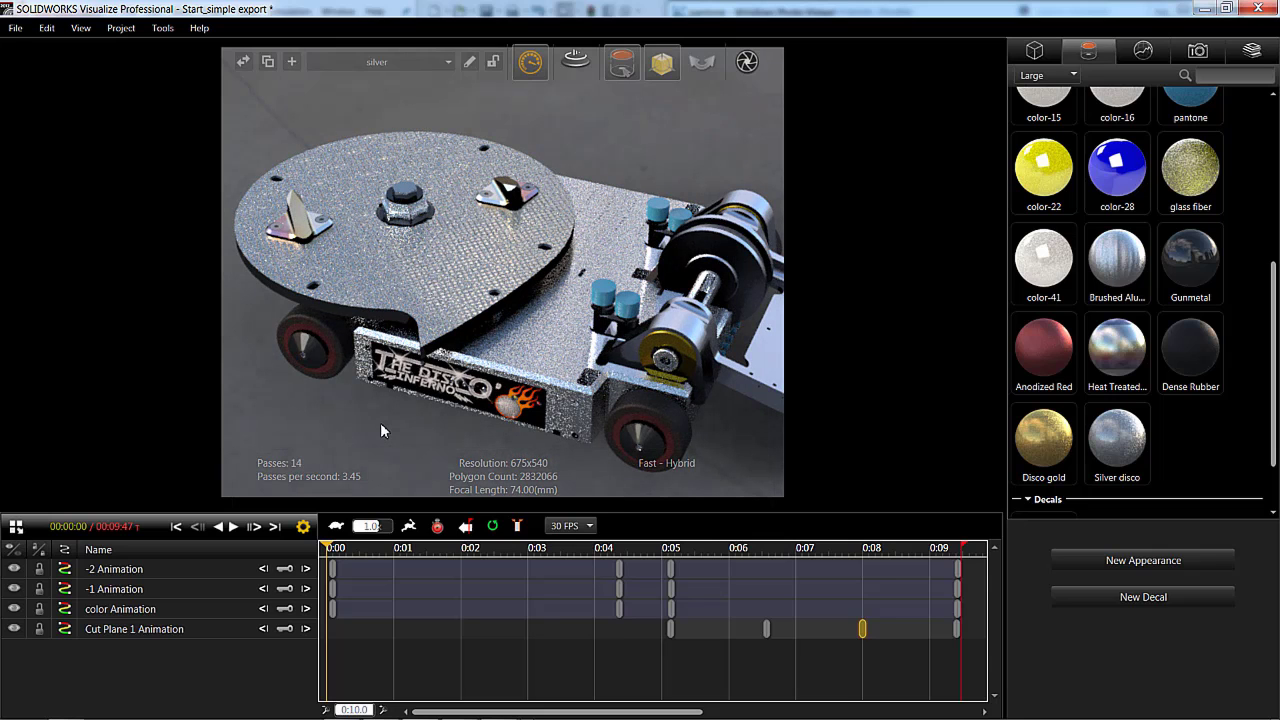
Step: Switch back to the Base Configuration and open the Output Tools at the snapshot output settings
{"action": "left_click", "coordinate": [242, 62]}
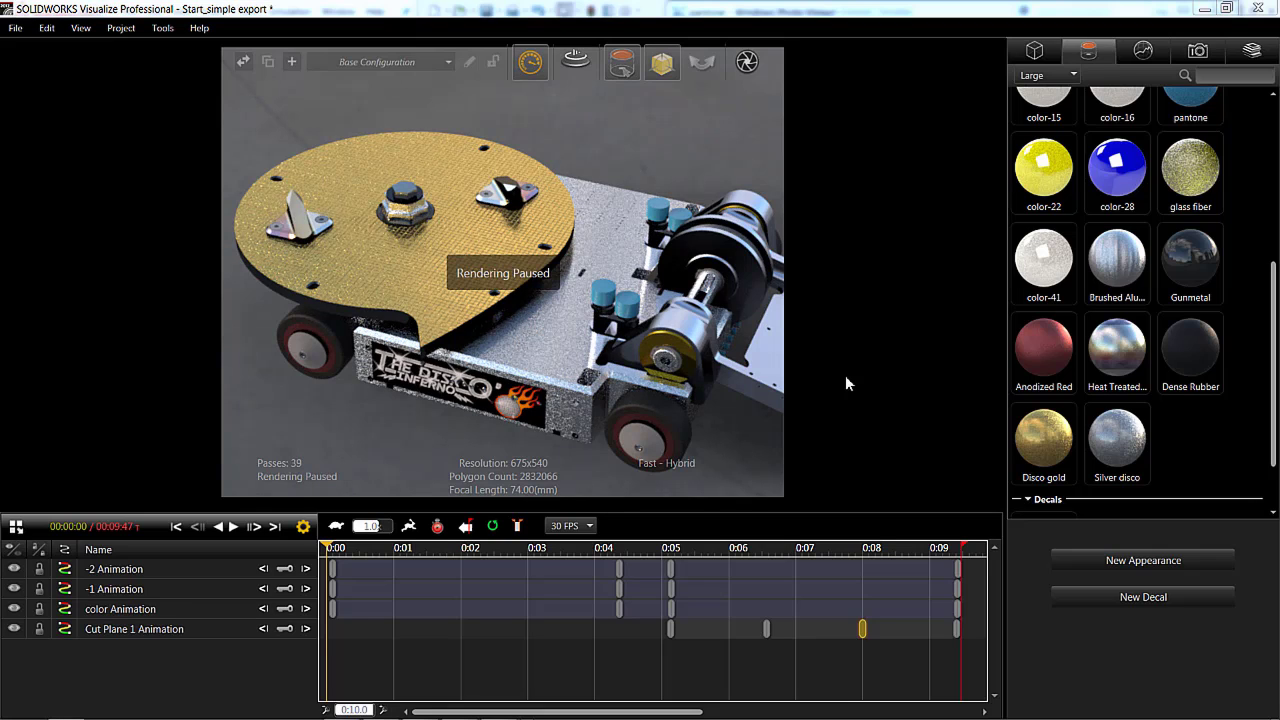
{"action": "left_click", "coordinate": [168, 33]}
{"action": "left_click", "coordinate": [171, 69]}
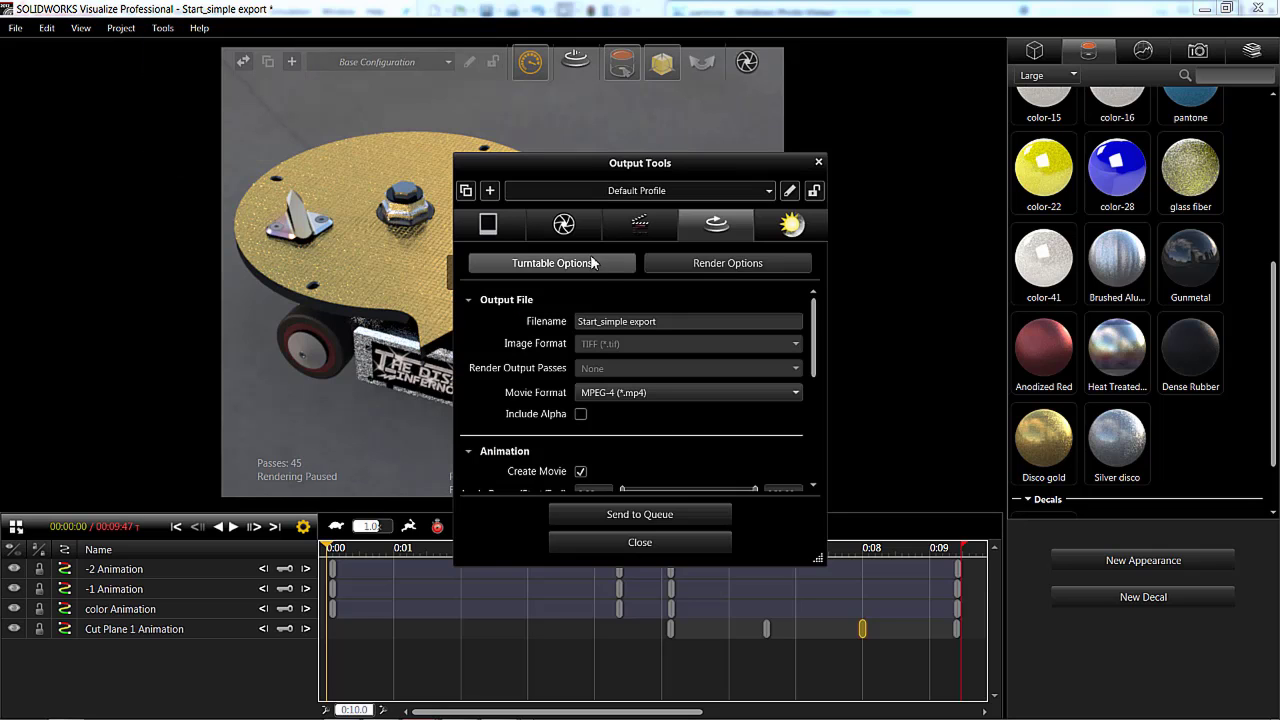
{"action": "left_click_drag", "start_coordinate": [583, 177], "coordinate": [462, 92]}
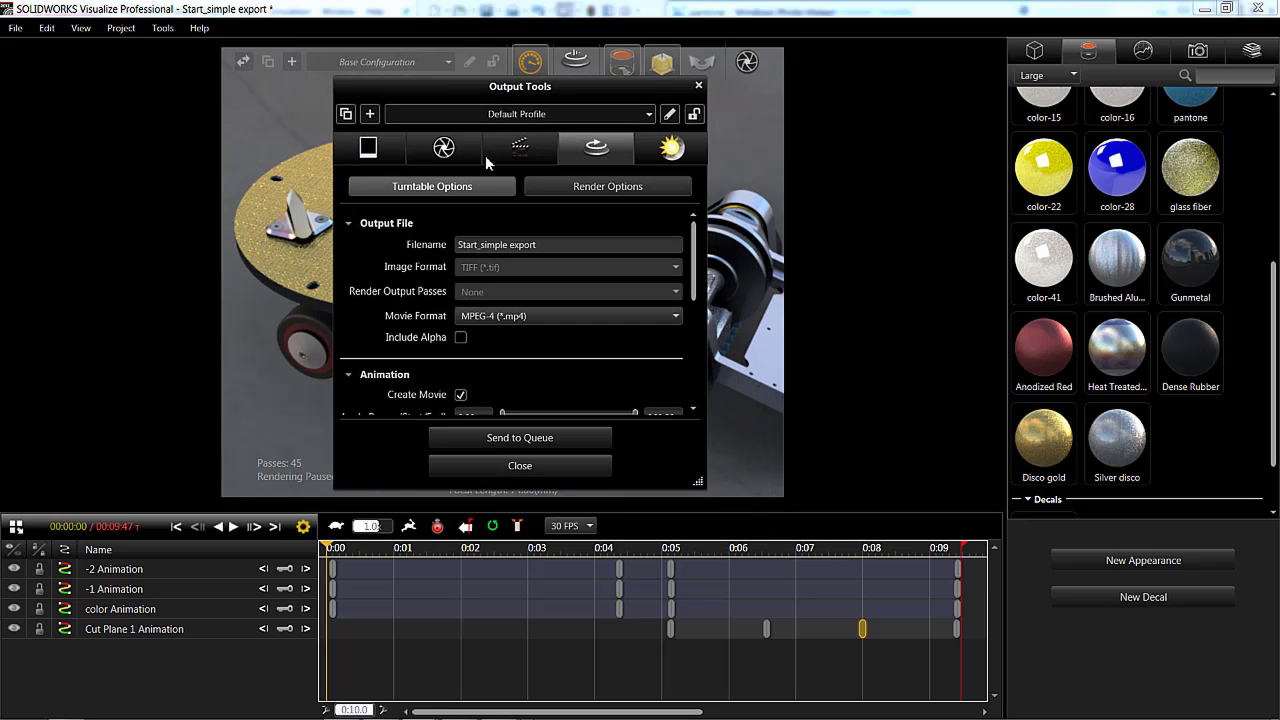
{"action": "left_click", "coordinate": [378, 154]}
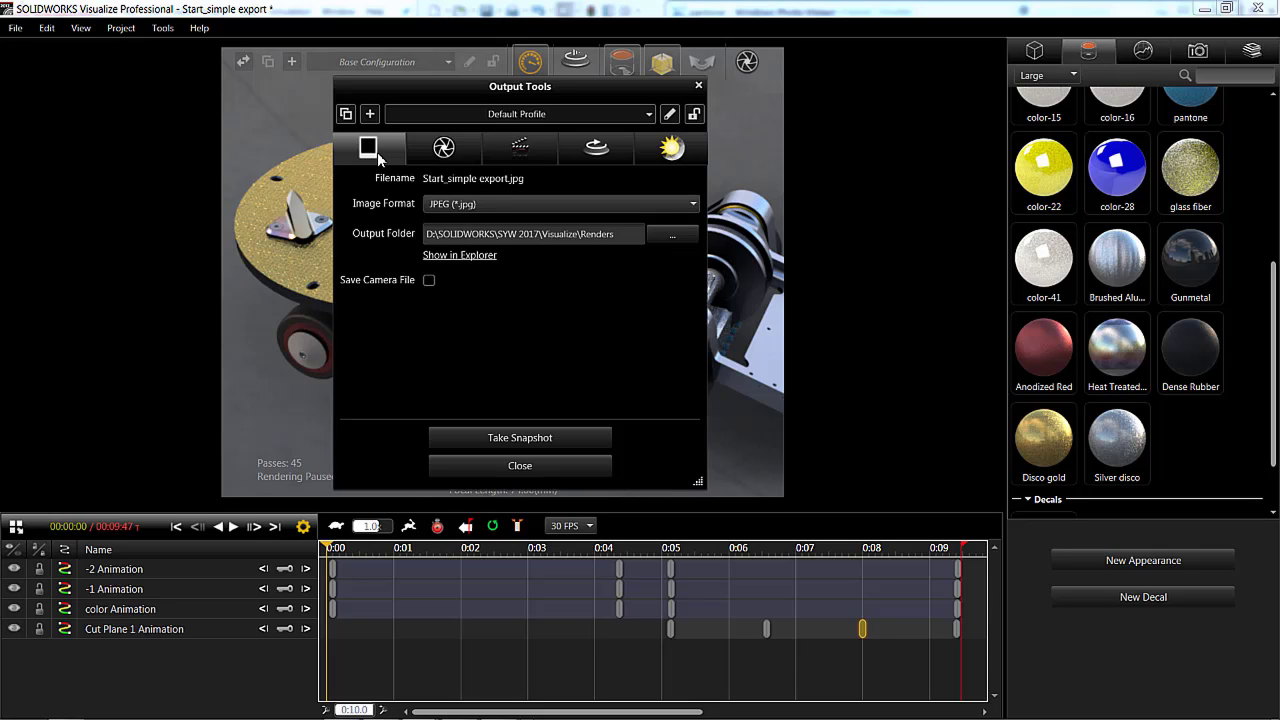
Step: Set the still render's output mode to VR and review its orbit, angle and resolution settings
{"action": "left_click", "coordinate": [444, 150]}
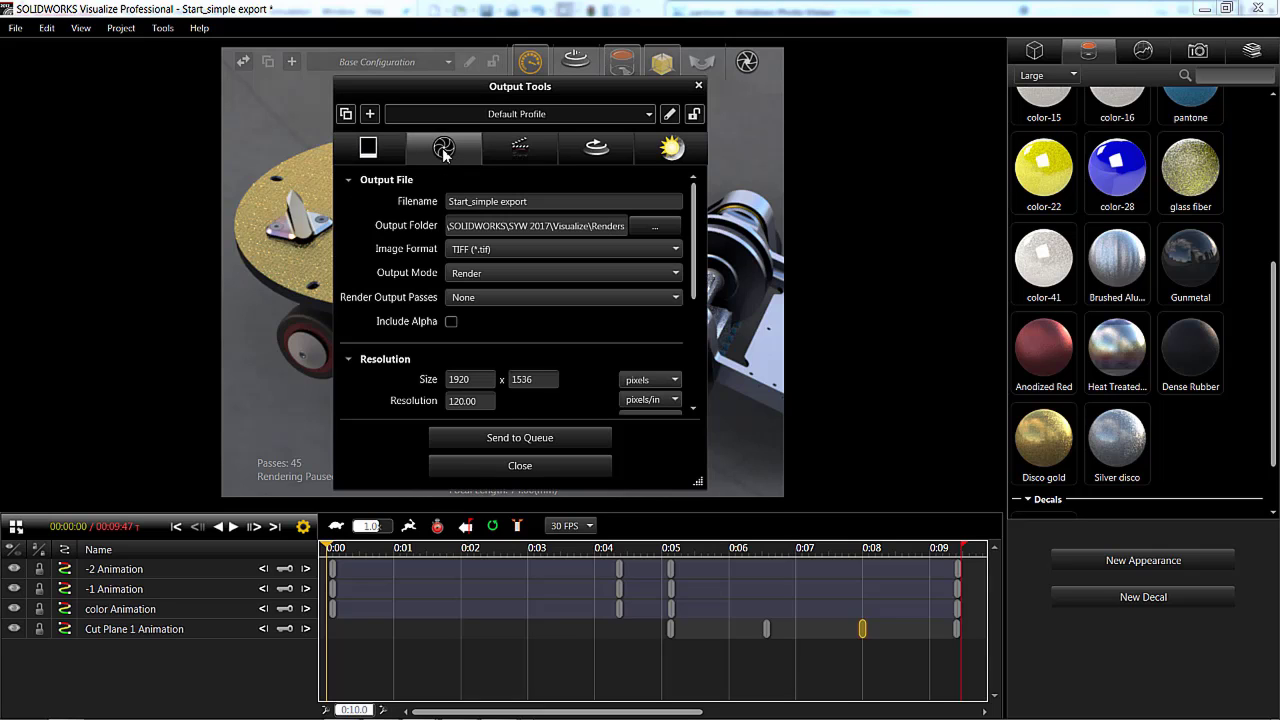
{"action": "left_click", "coordinate": [457, 273]}
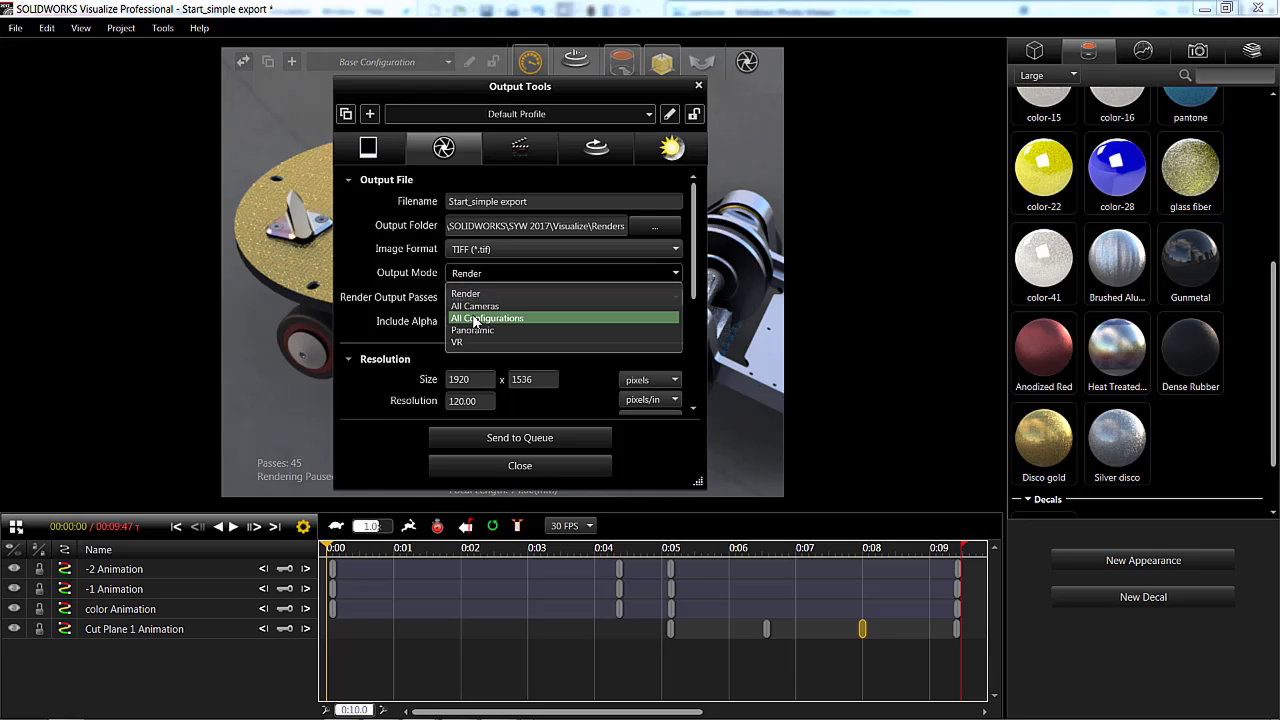
{"action": "left_click", "coordinate": [470, 342]}
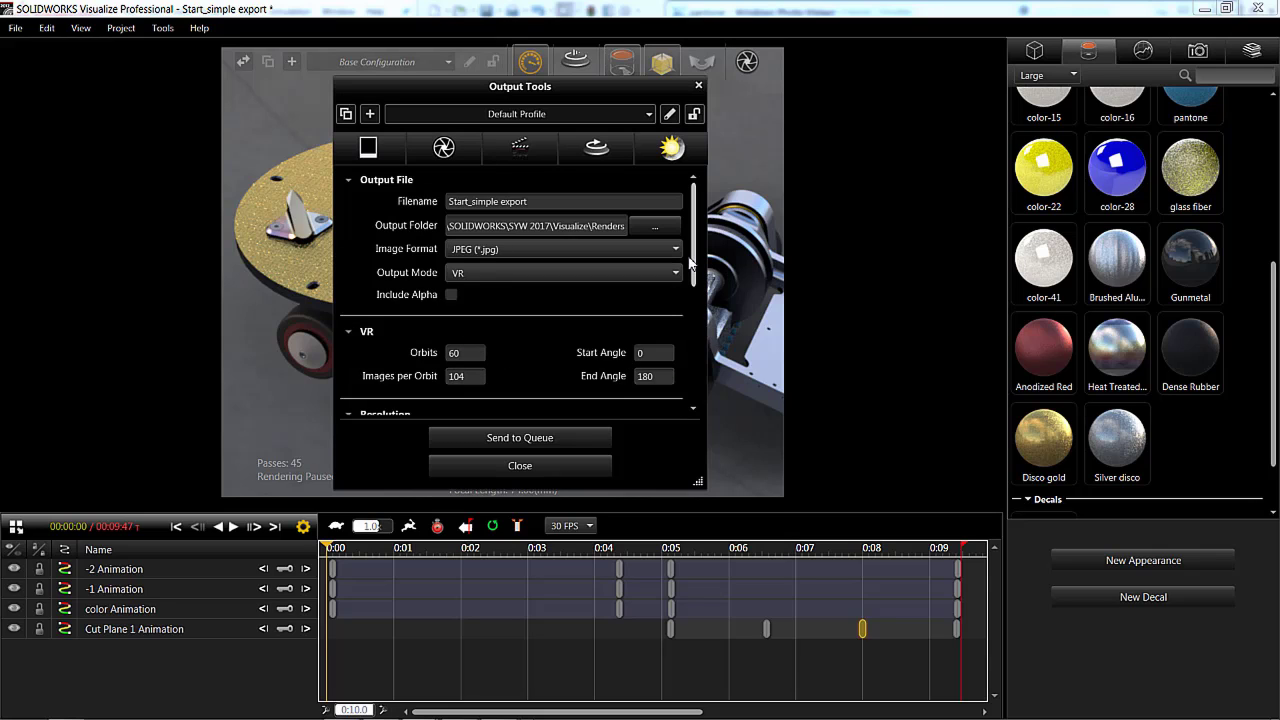
{"action": "scroll", "coordinate": [697, 289], "scroll_direction": "down", "scroll_amount": 1}
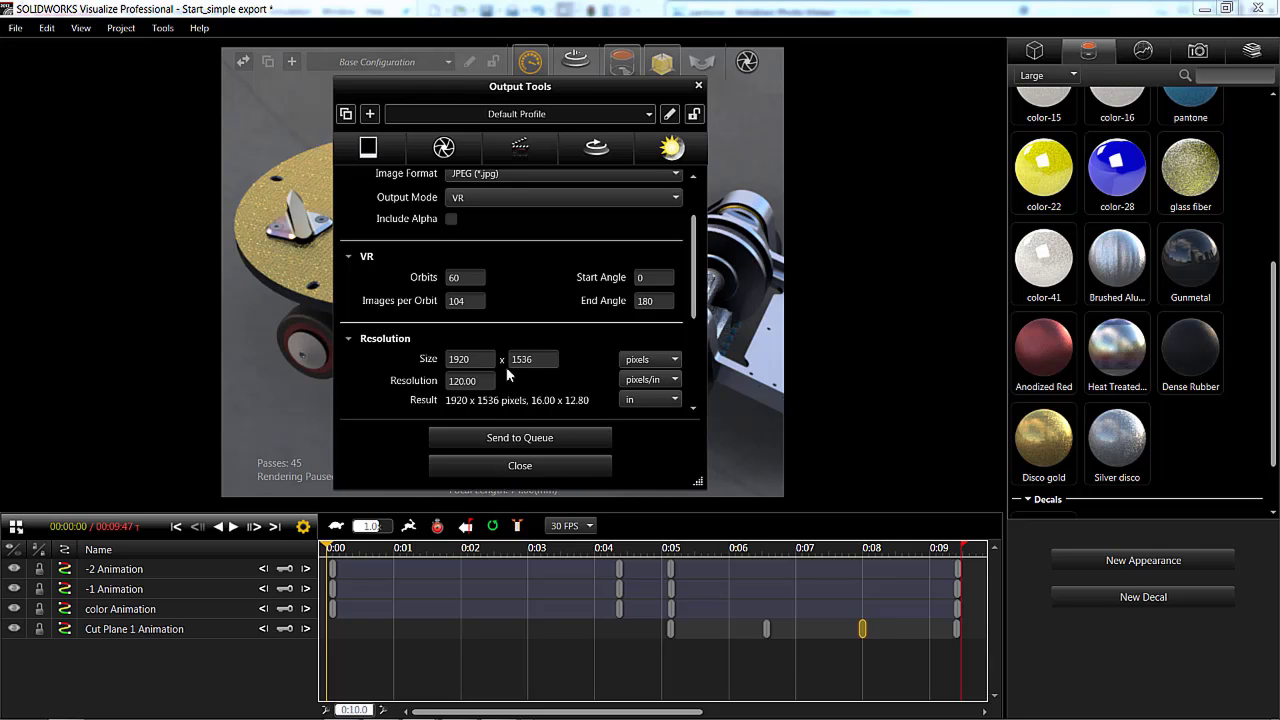
Step: Examine the animation, turntable, sun study and render output options plus the available output profiles, and close the Output Tools
{"action": "left_click", "coordinate": [512, 149]}
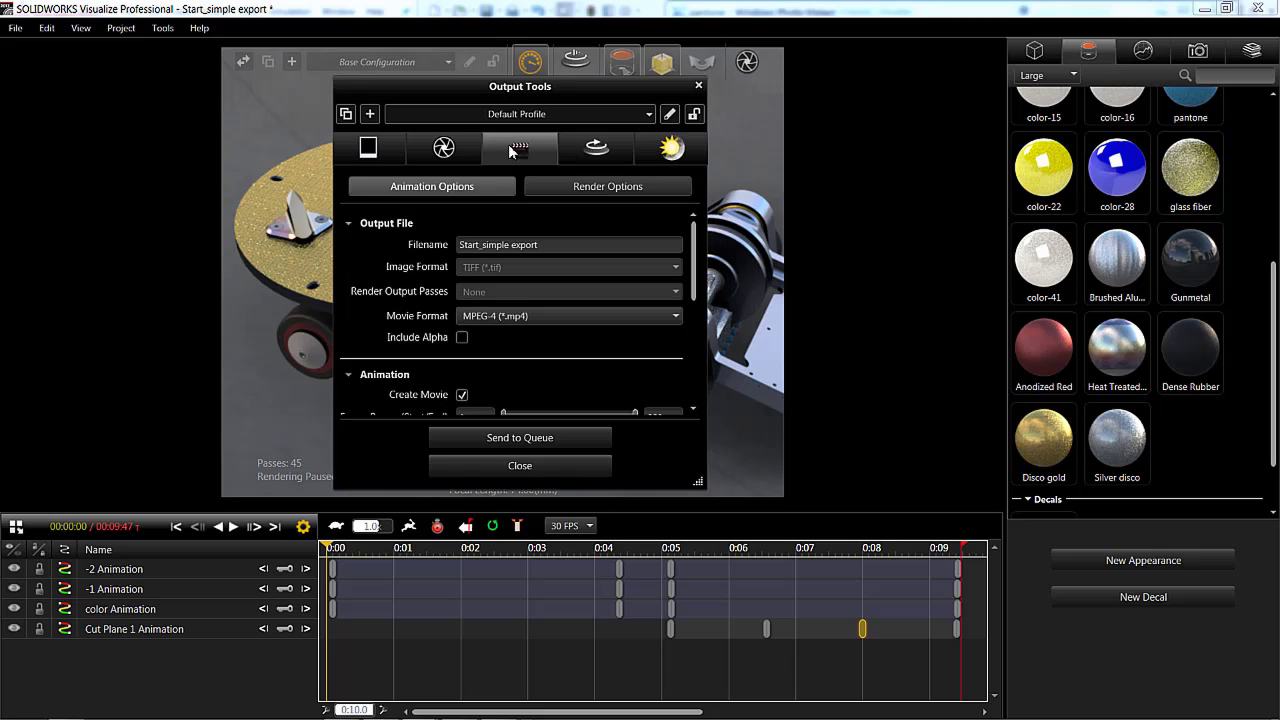
{"action": "left_click", "coordinate": [596, 147]}
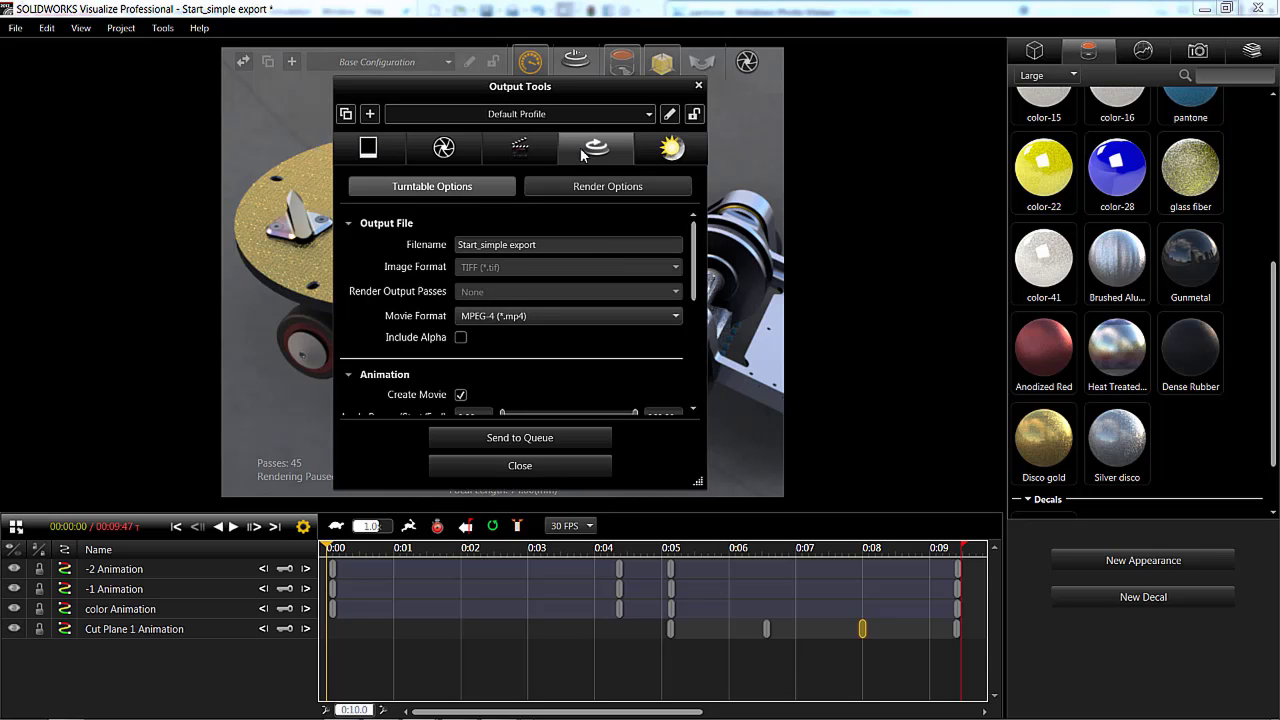
{"action": "left_click", "coordinate": [672, 150]}
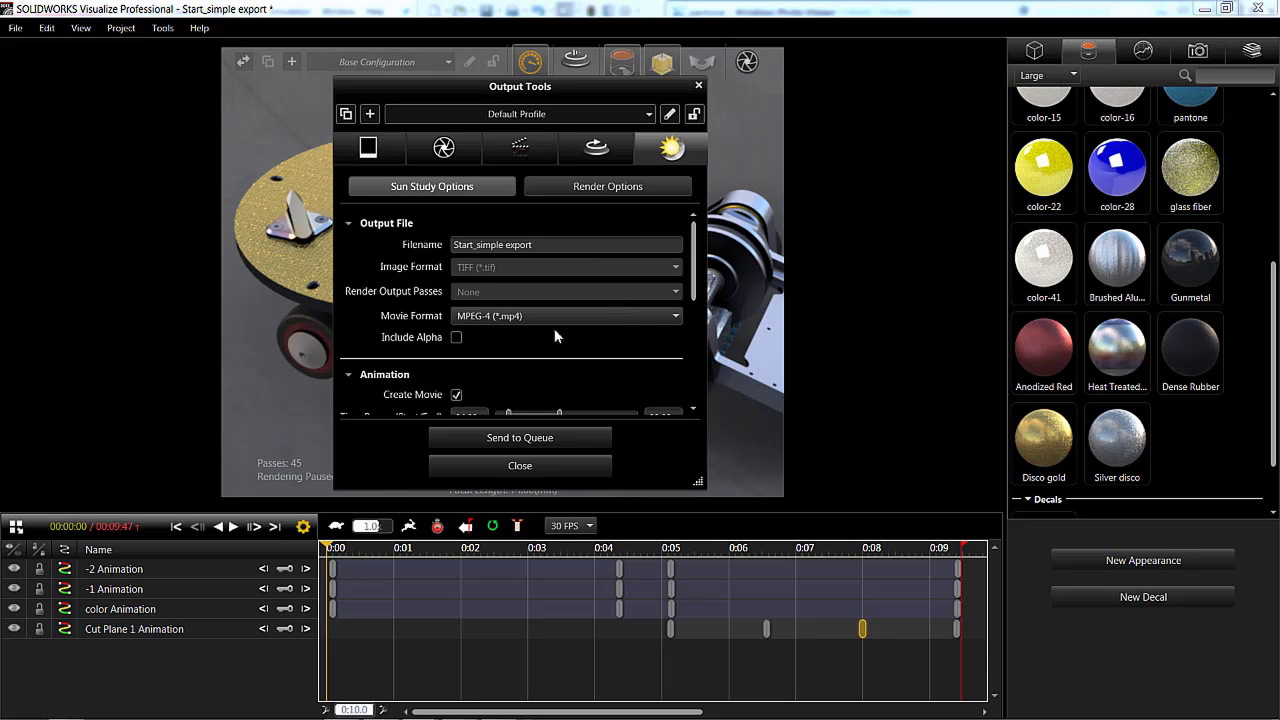
{"action": "left_click", "coordinate": [456, 147]}
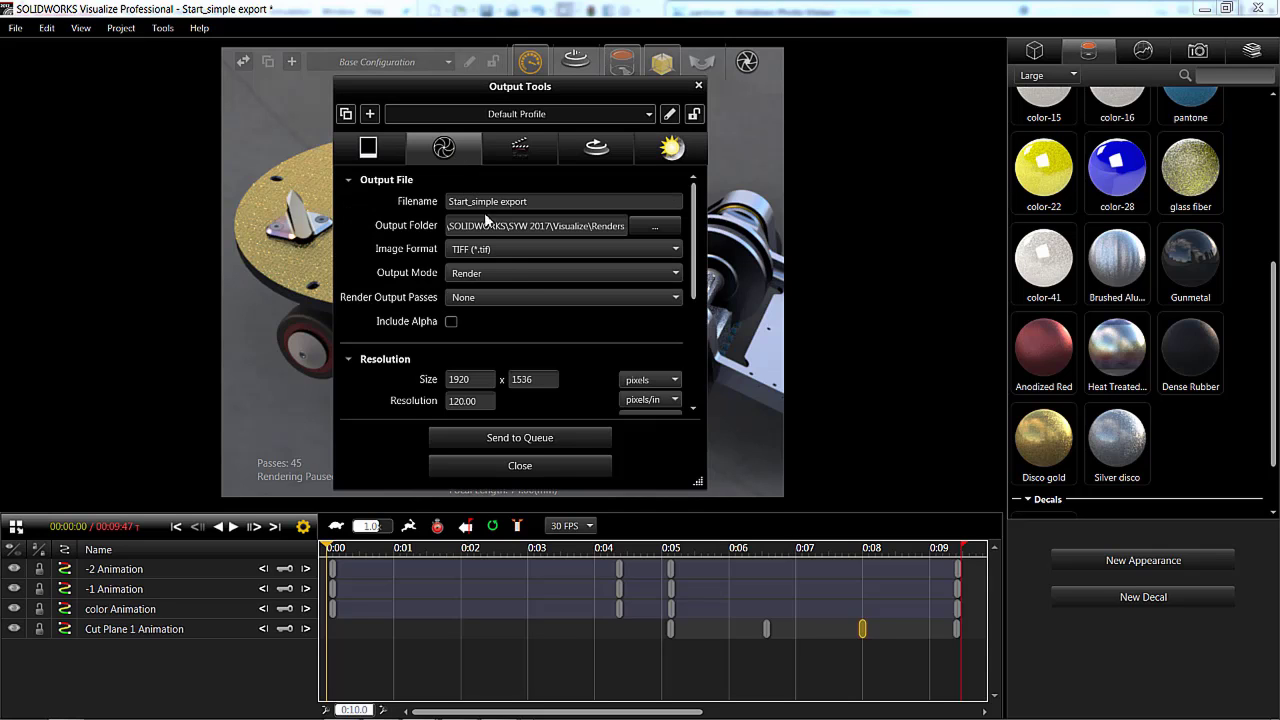
{"action": "left_click_drag", "start_coordinate": [686, 236], "coordinate": [696, 186]}
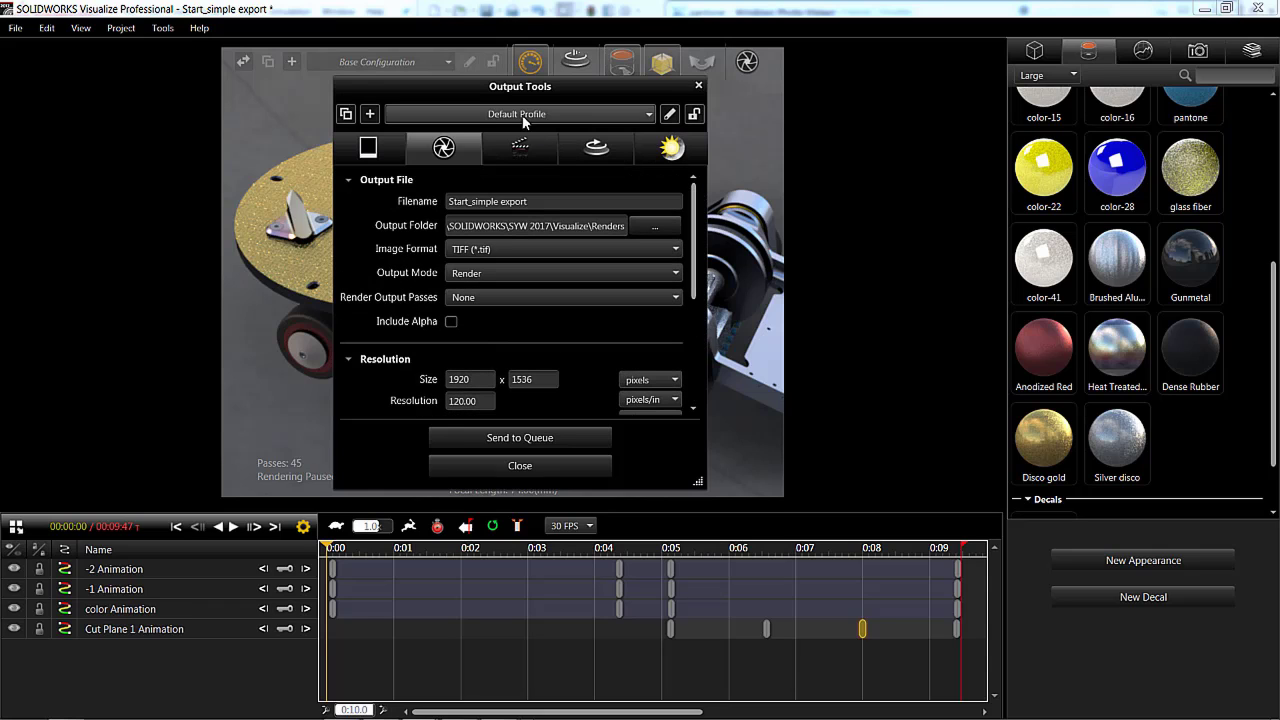
{"action": "left_click", "coordinate": [480, 114]}
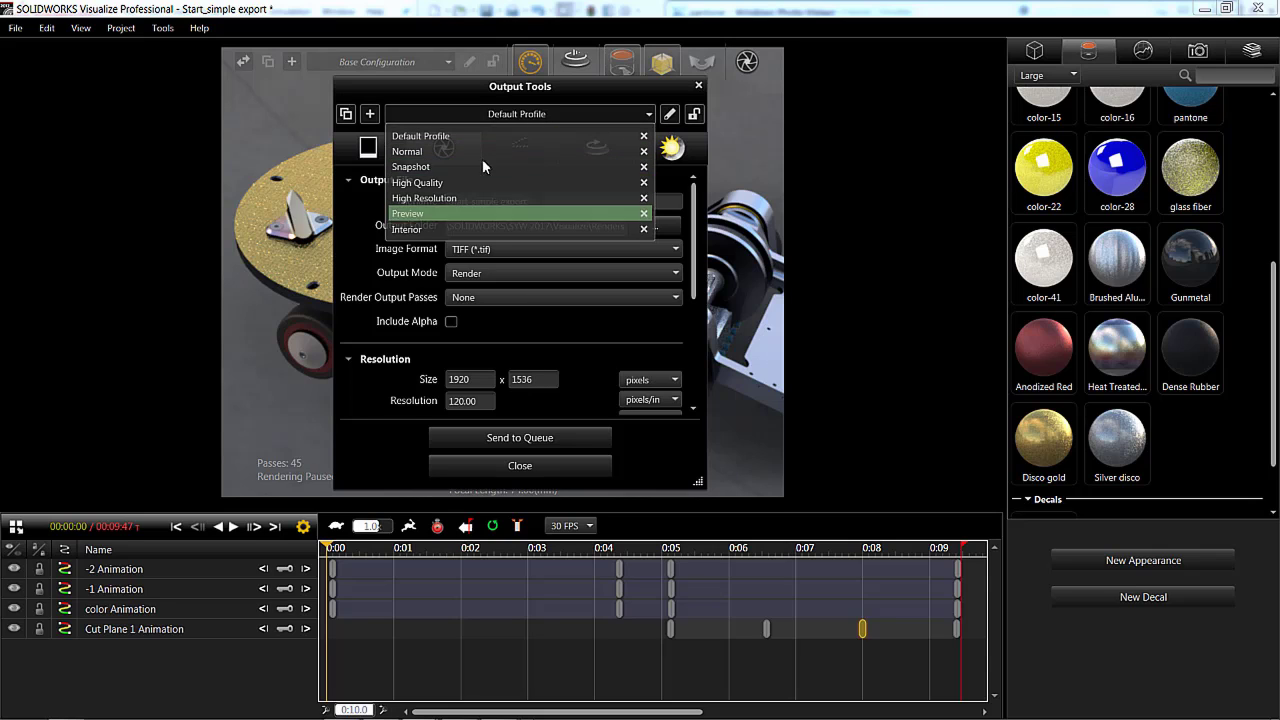
{"action": "left_click", "coordinate": [524, 328]}
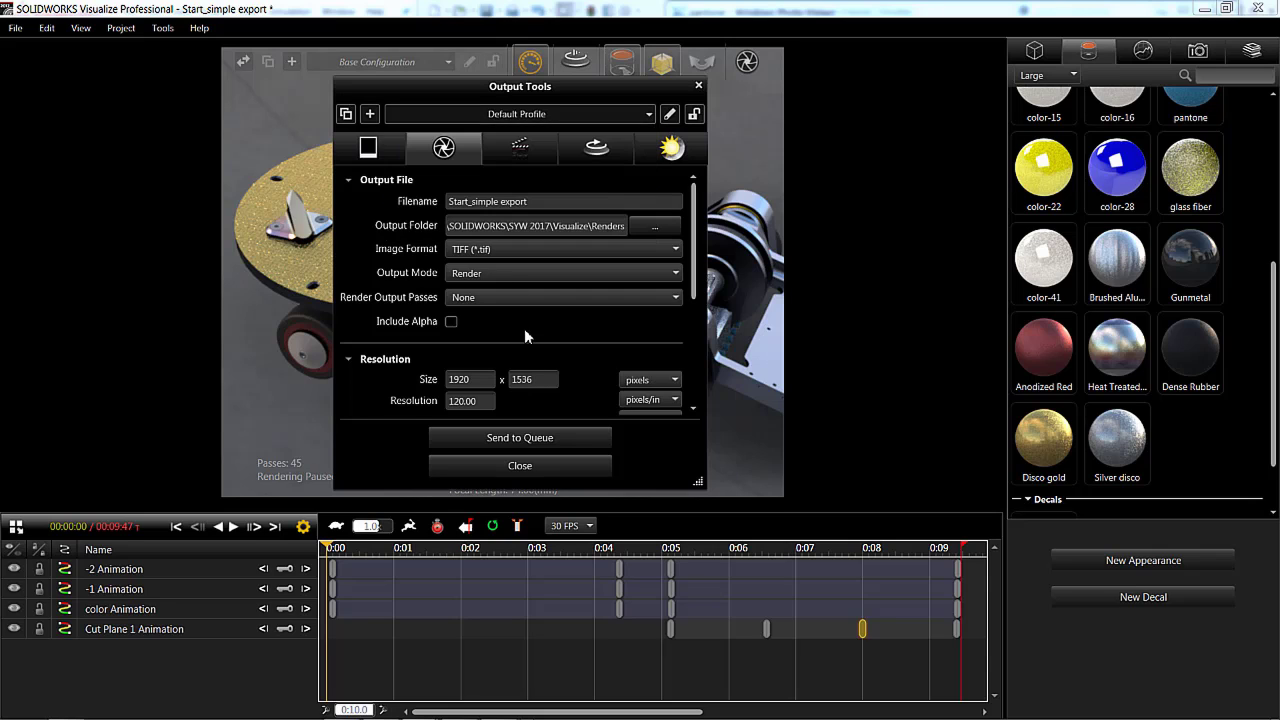
{"action": "left_click", "coordinate": [522, 463]}
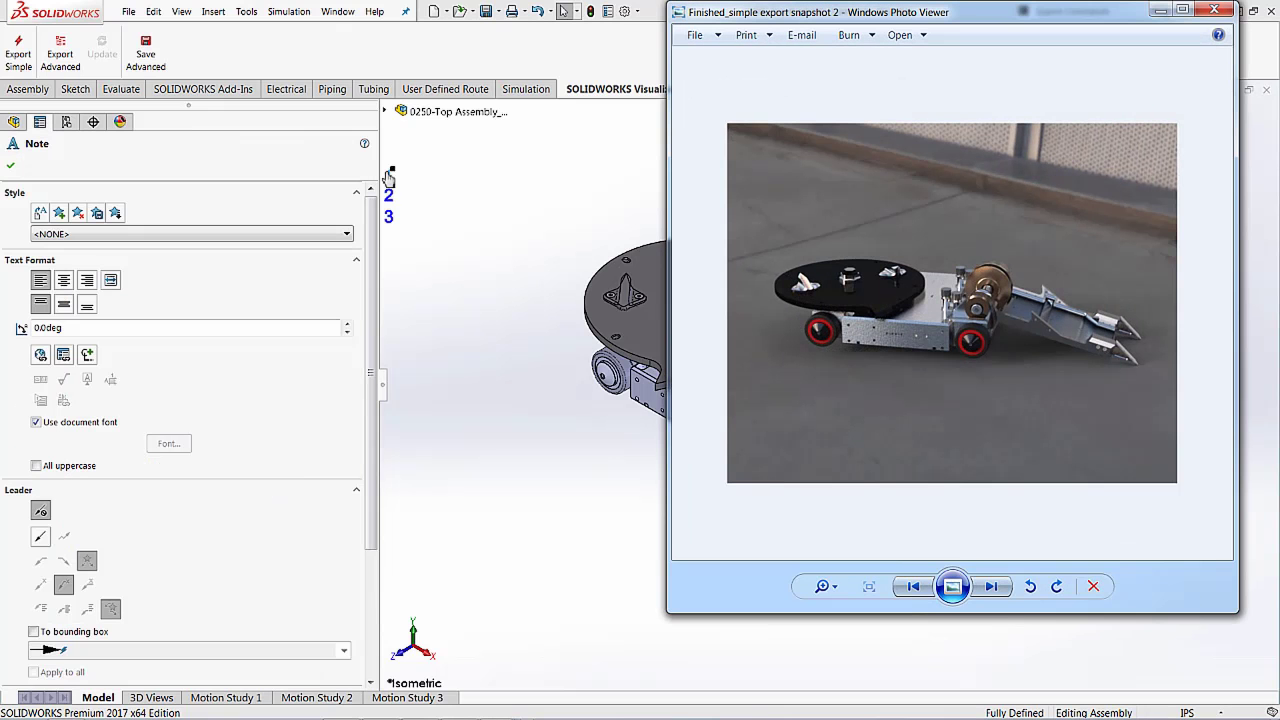
Step: In SOLIDWORKS, view the renders linked to notes 2 and 3, close the photo viewer and deselect the note
{"action": "left_click", "coordinate": [393, 203]}
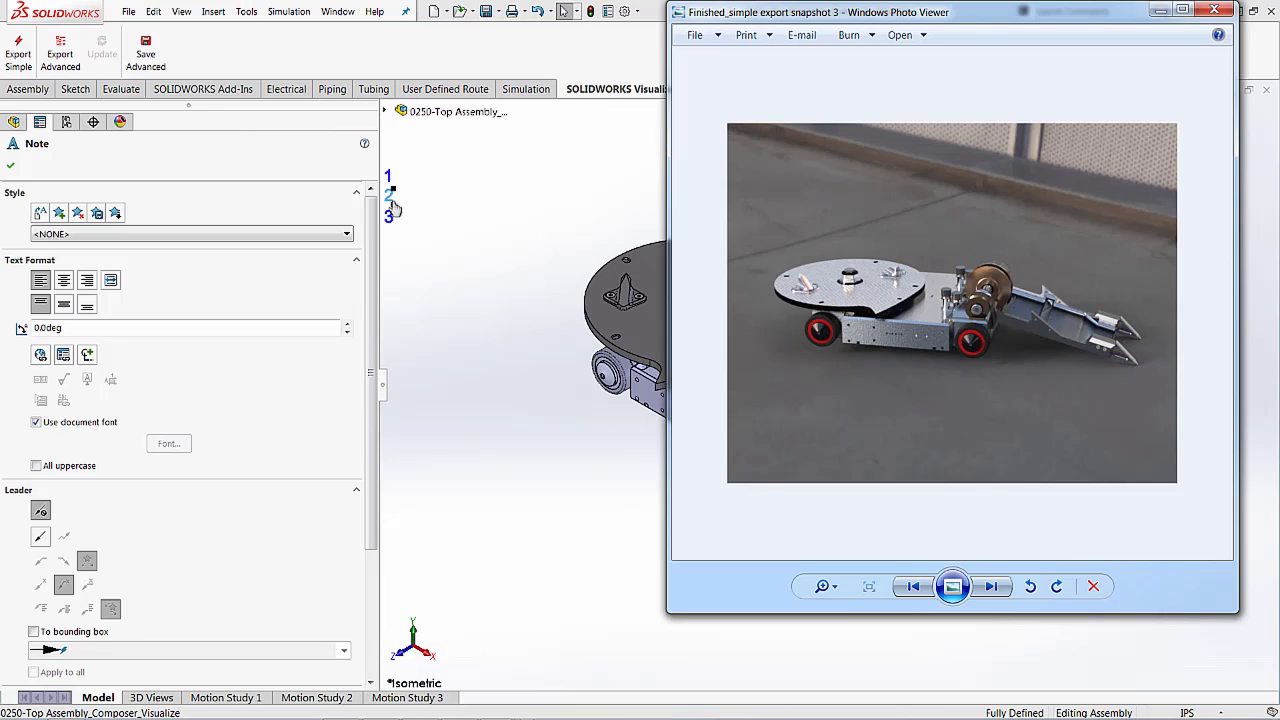
{"action": "left_click", "coordinate": [389, 217]}
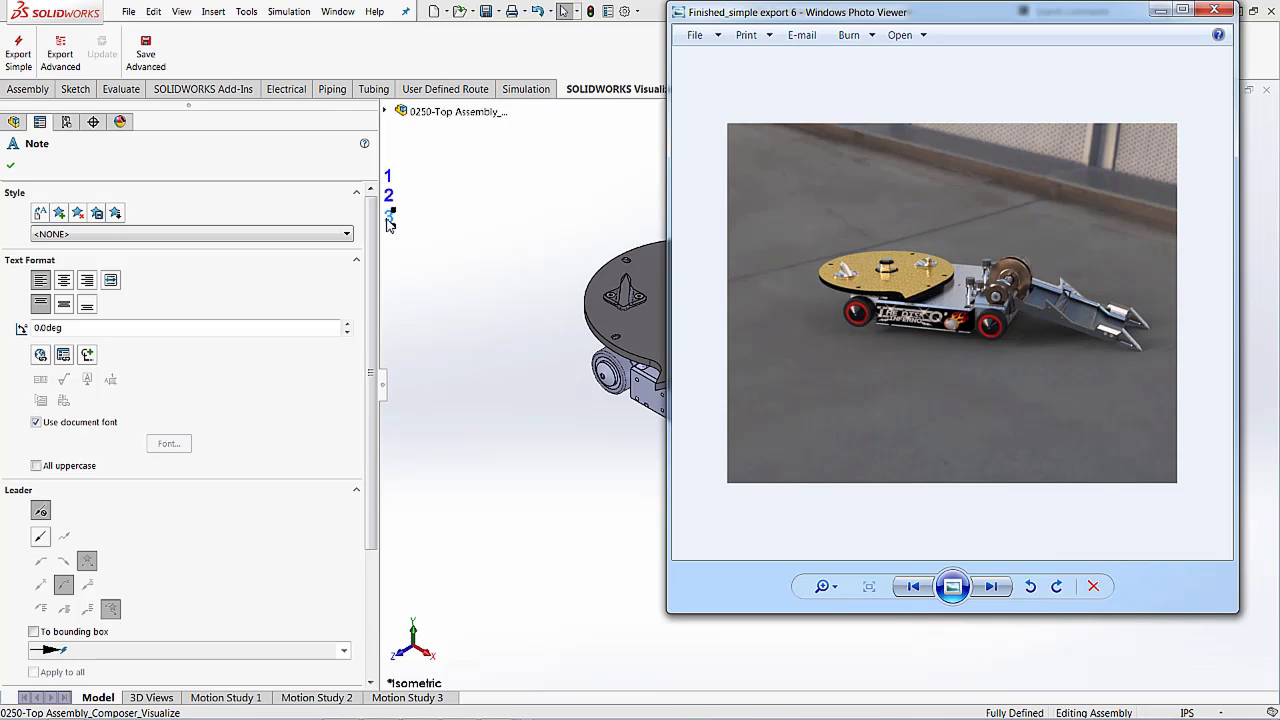
{"action": "left_click", "coordinate": [1214, 10]}
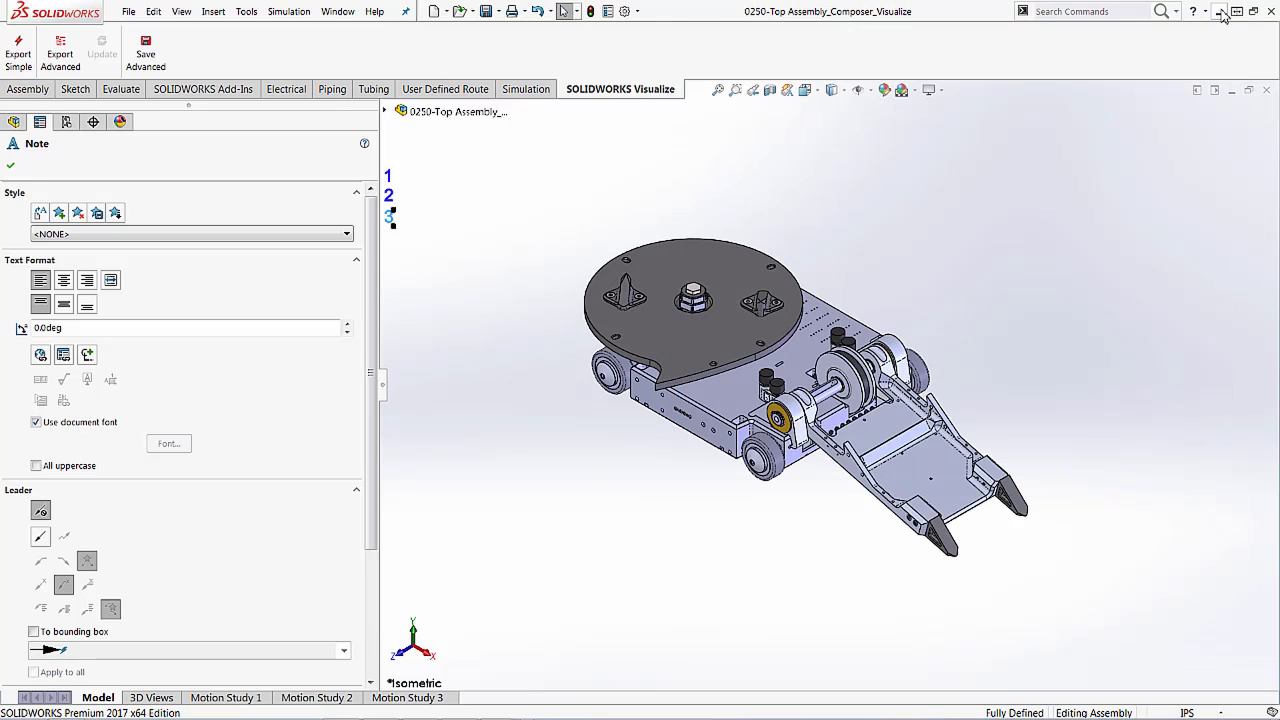
{"action": "left_click", "coordinate": [1060, 217]}
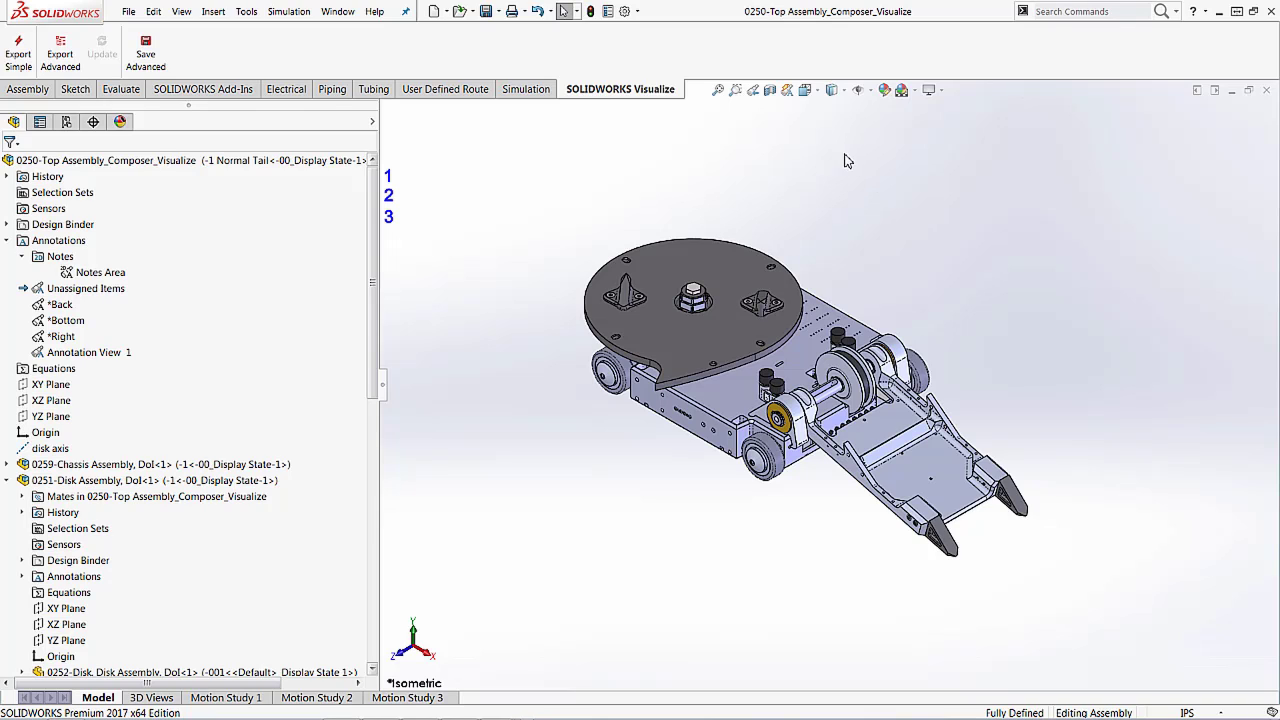
Step: Open the assembly's Mate Controller, review its positions, calculate the animation and exit without saving changes
{"action": "left_click_drag", "start_coordinate": [373, 287], "coordinate": [378, 565]}
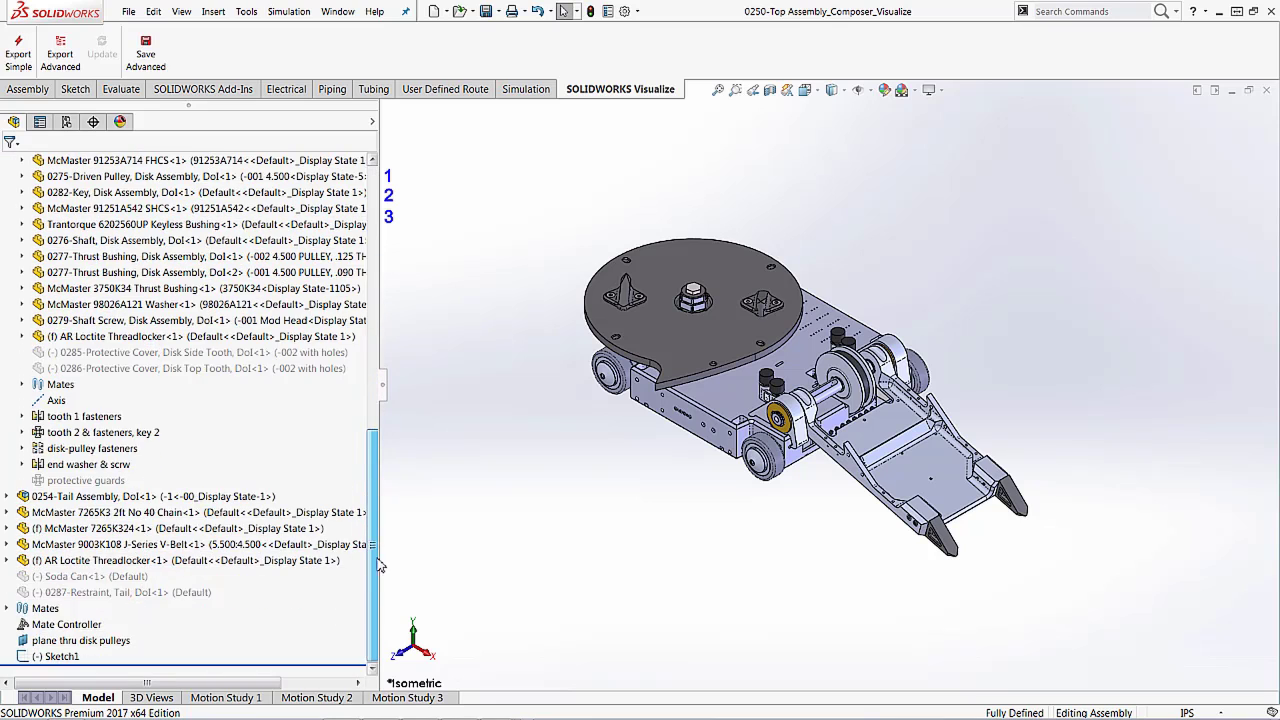
{"action": "right_click", "coordinate": [78, 628]}
{"action": "left_click", "coordinate": [89, 458]}
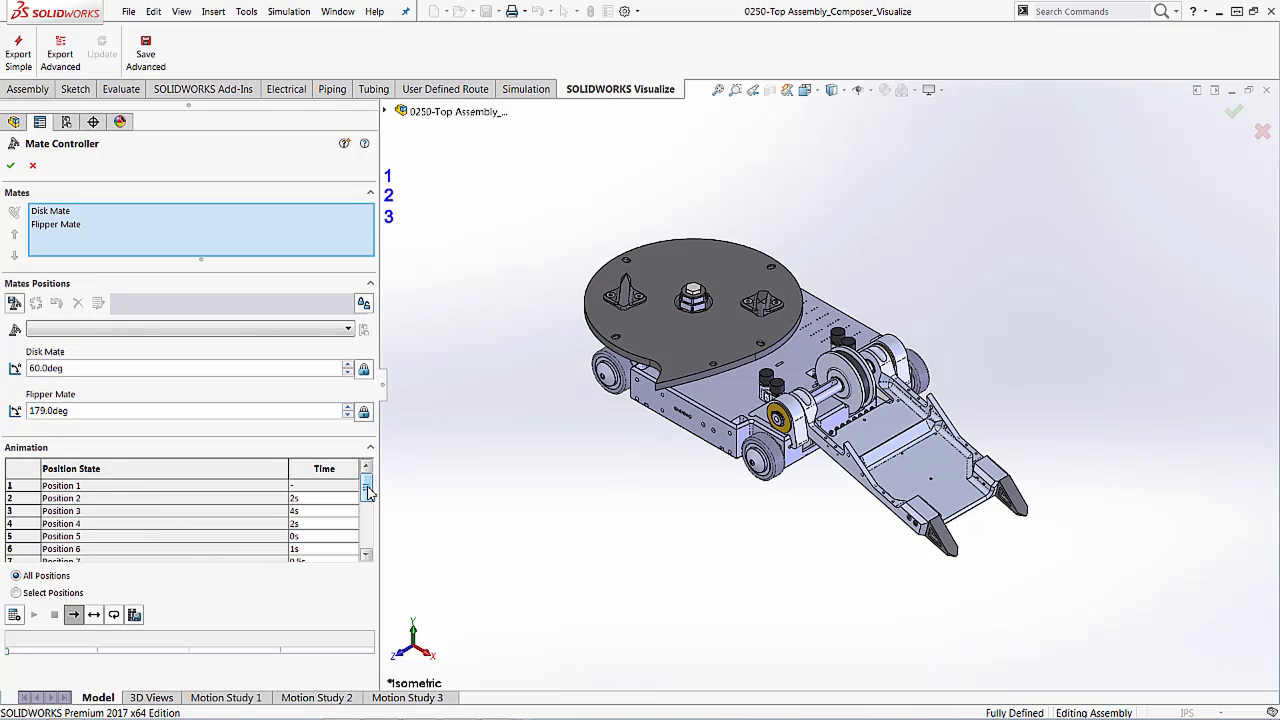
{"action": "mouse_move", "coordinate": [368, 488]}
{"action": "left_mouse_down"}
{"action": "mouse_move", "coordinate": [369, 539]}
{"action": "mouse_move", "coordinate": [367, 484]}
{"action": "left_mouse_up"}
{"action": "left_click", "coordinate": [14, 615]}
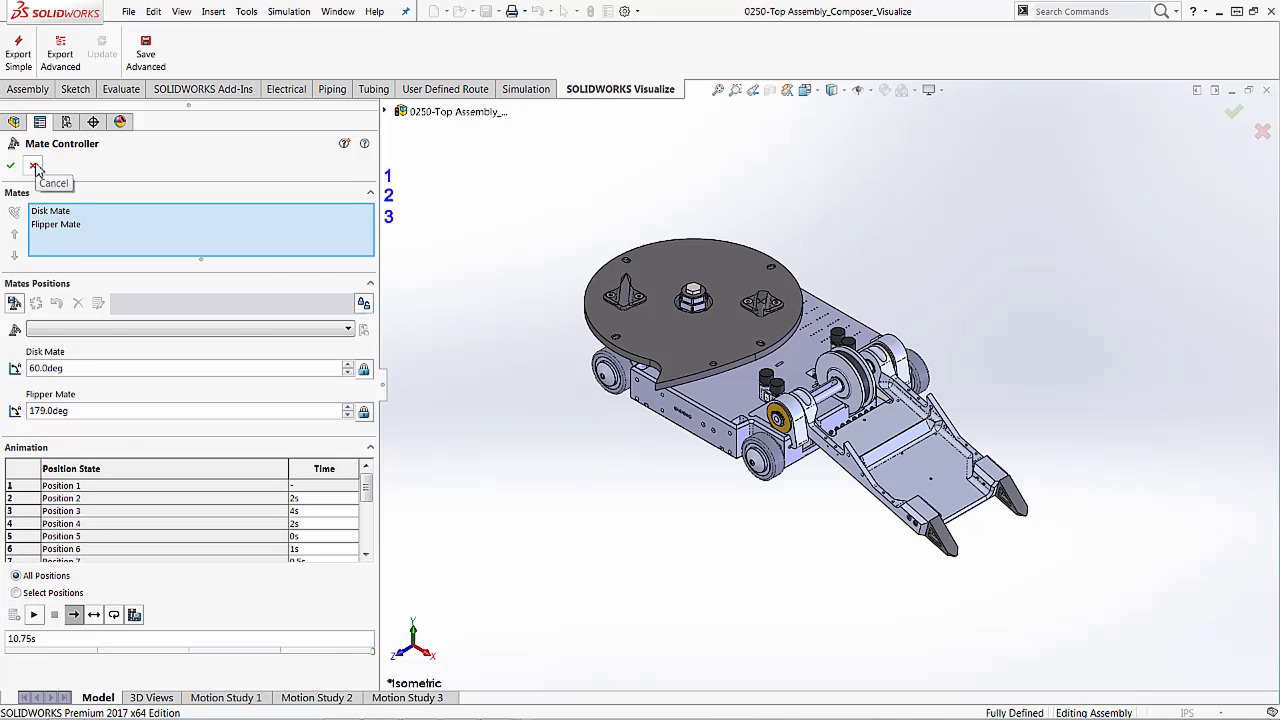
{"action": "left_click", "coordinate": [34, 166]}
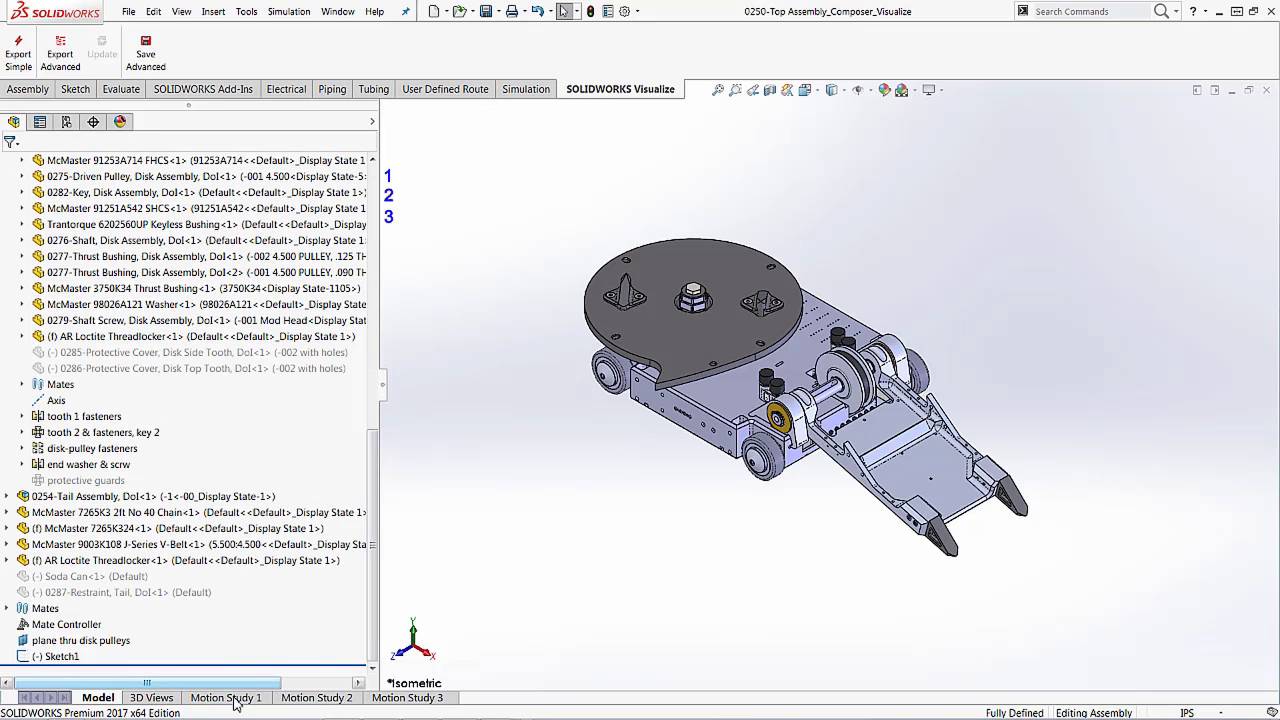
Step: Open Motion Study 1, check the Animation Wizard's animation types without creating one, and play the first seconds of the study
{"action": "left_click", "coordinate": [228, 697]}
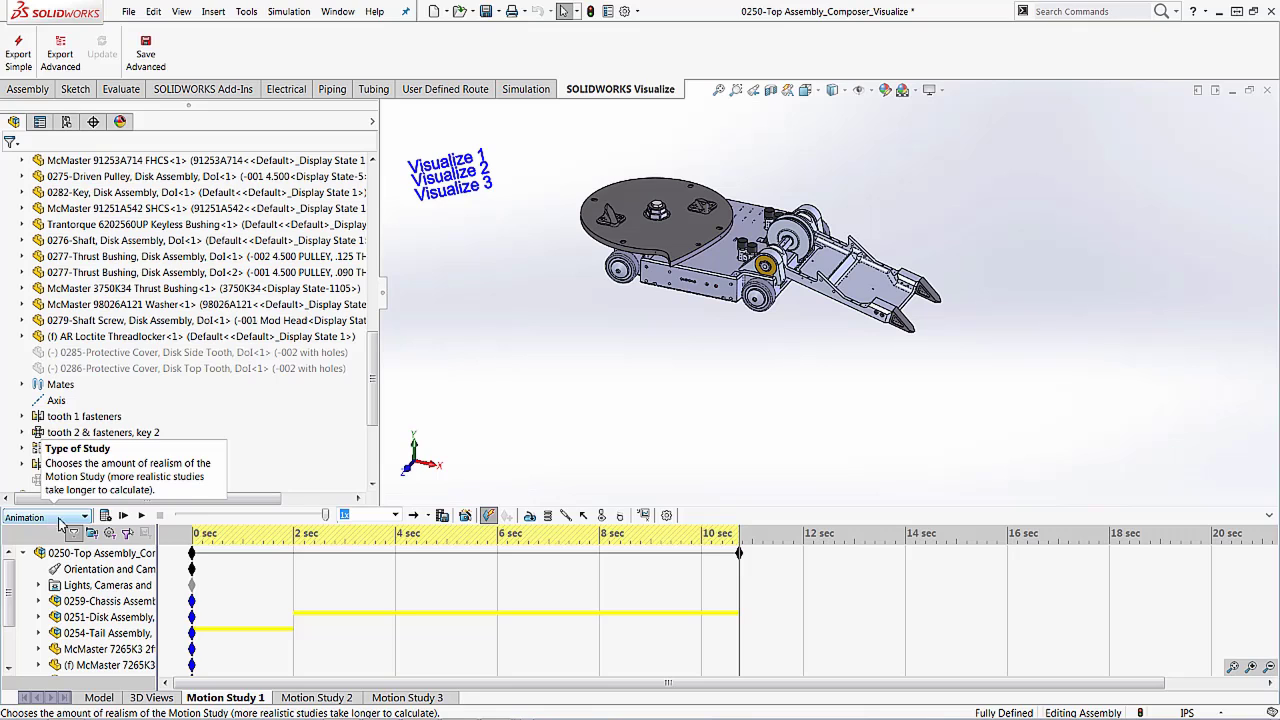
{"action": "left_click", "coordinate": [465, 515]}
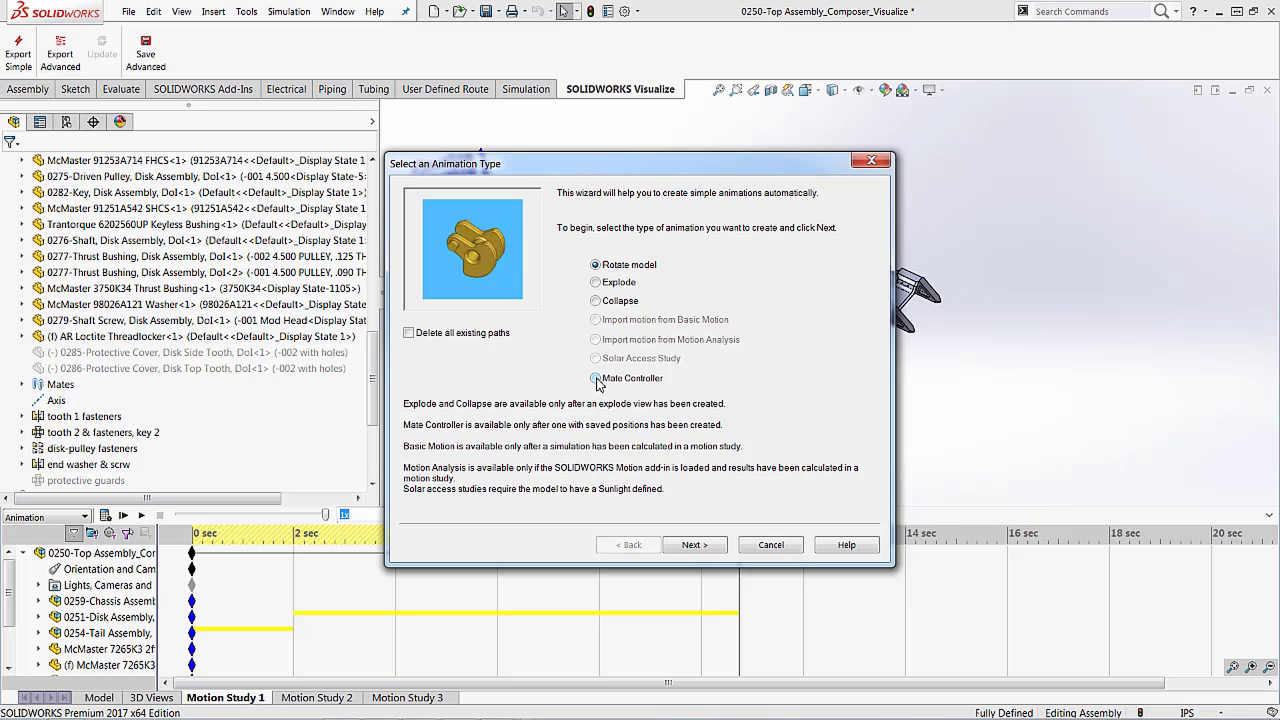
{"action": "left_click", "coordinate": [871, 161]}
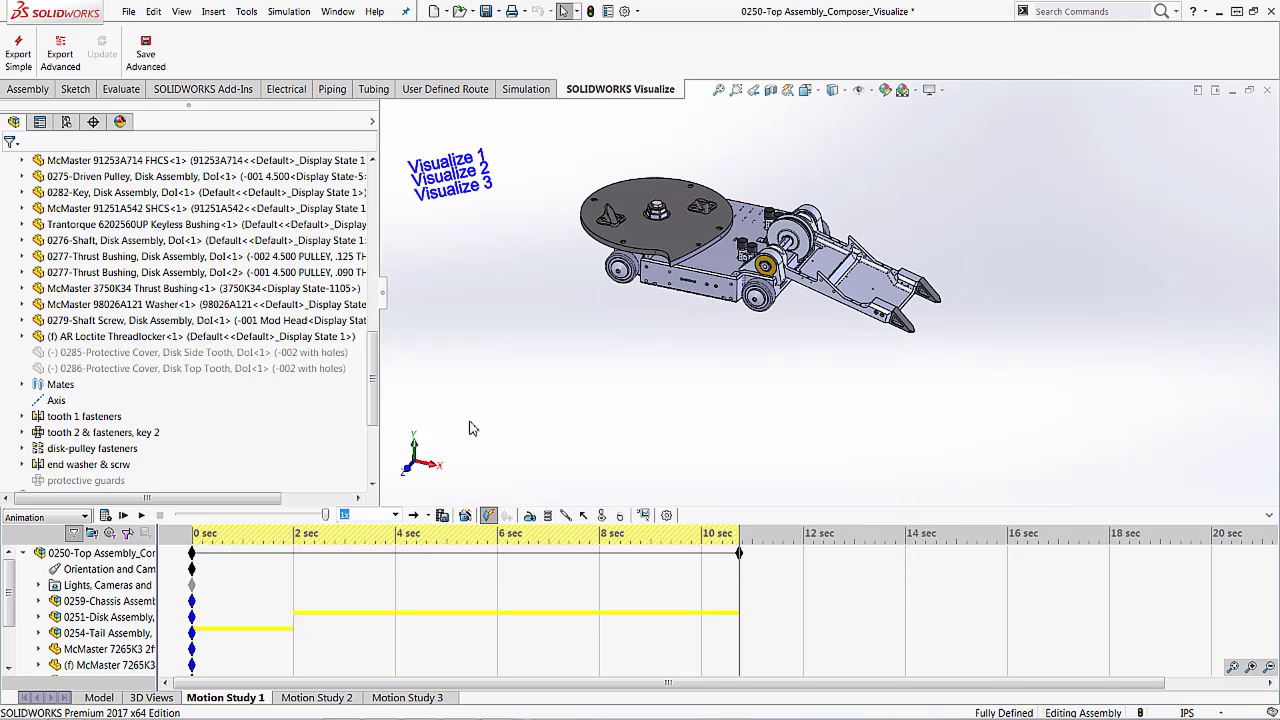
{"action": "left_click", "coordinate": [141, 515]}
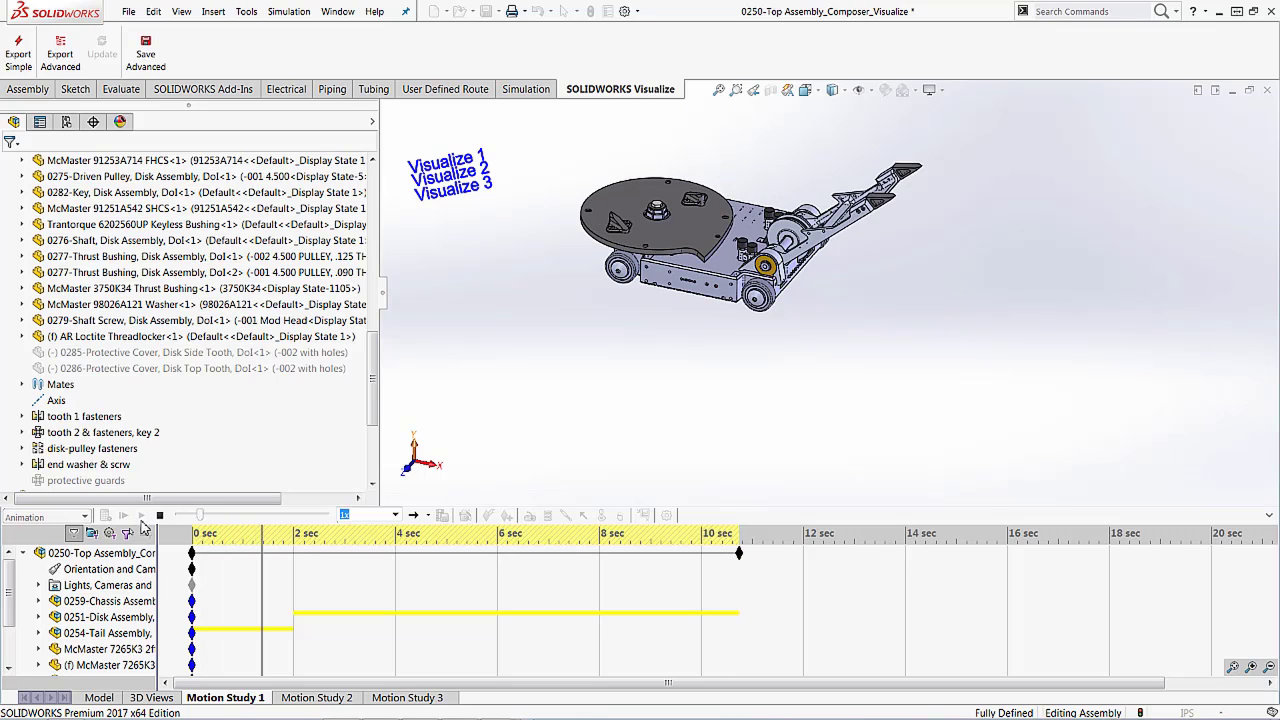
{"action": "left_click", "coordinate": [159, 515]}
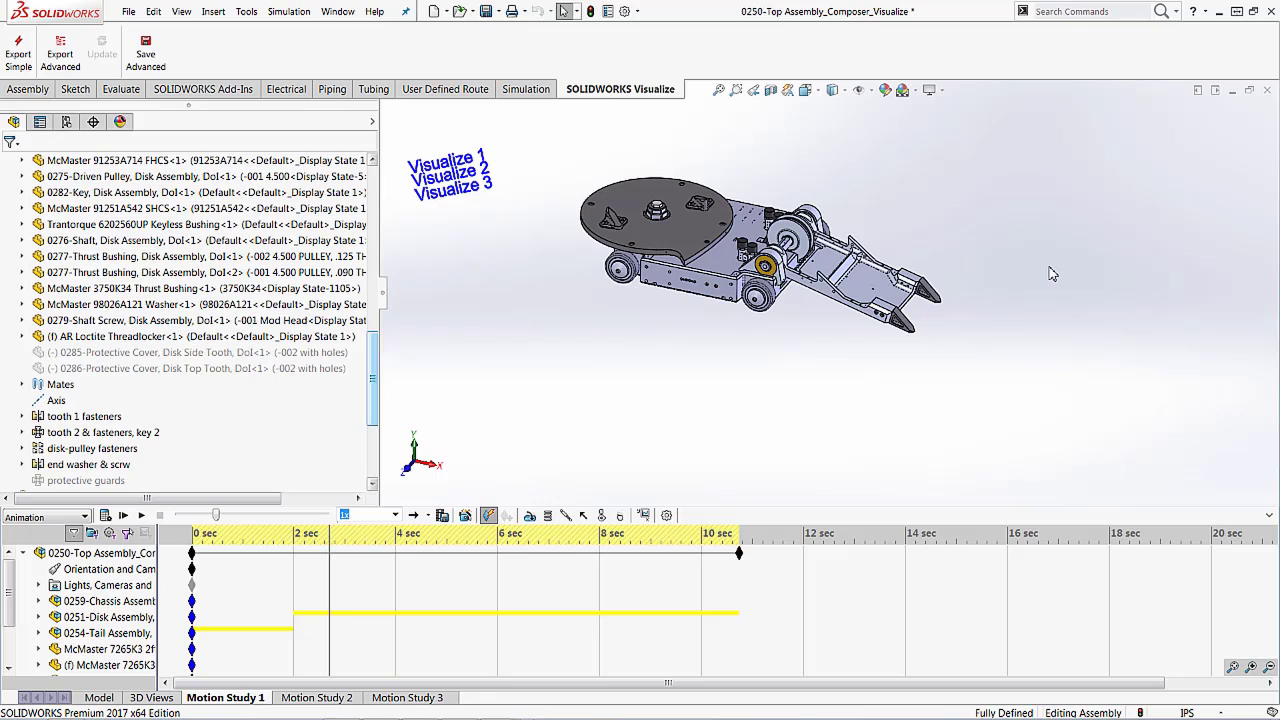
Step: Export the assembly to Visualize using Export Advanced with Motion Study 1, saving the document without rebuilding
{"action": "left_click", "coordinate": [52, 50]}
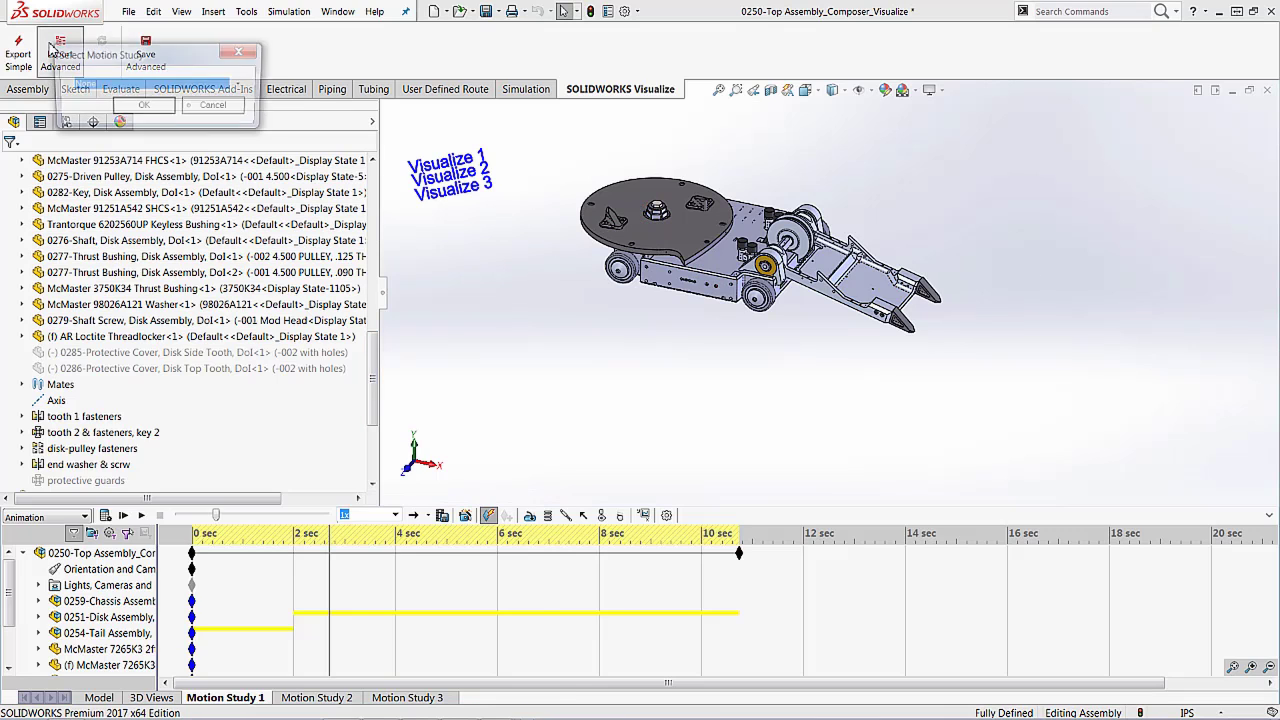
{"action": "left_click", "coordinate": [244, 86]}
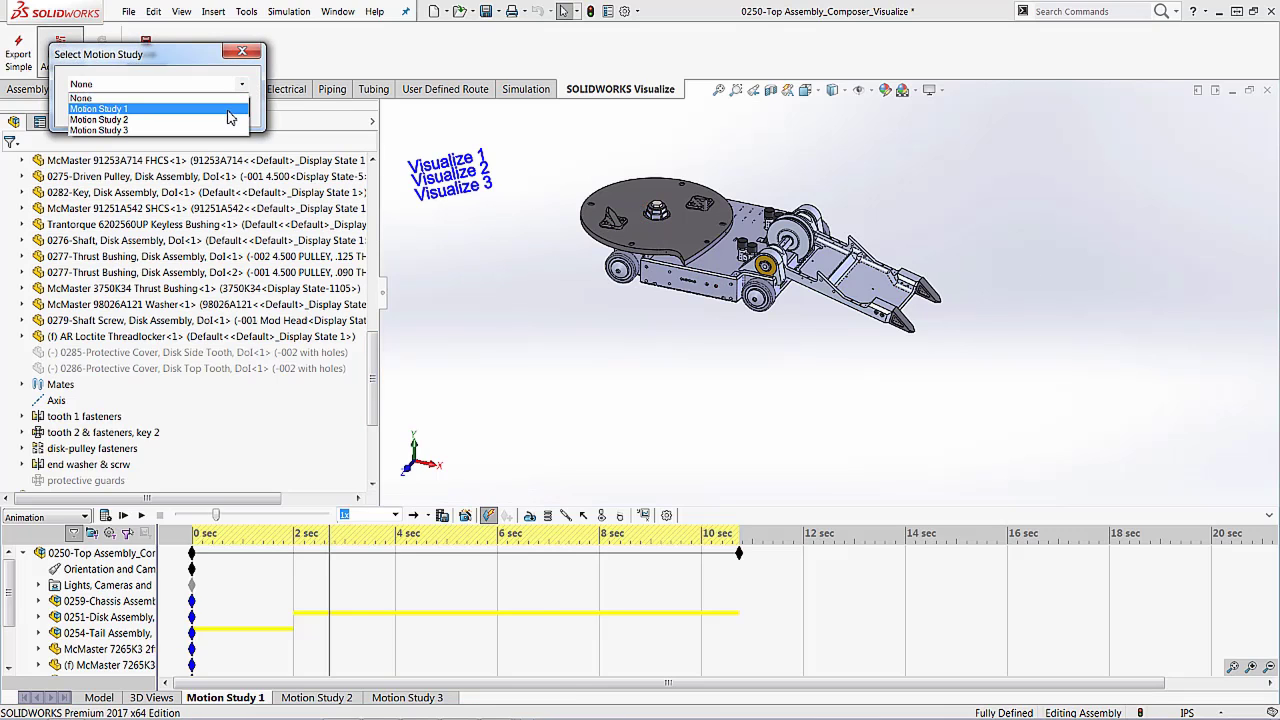
{"action": "left_click", "coordinate": [228, 110]}
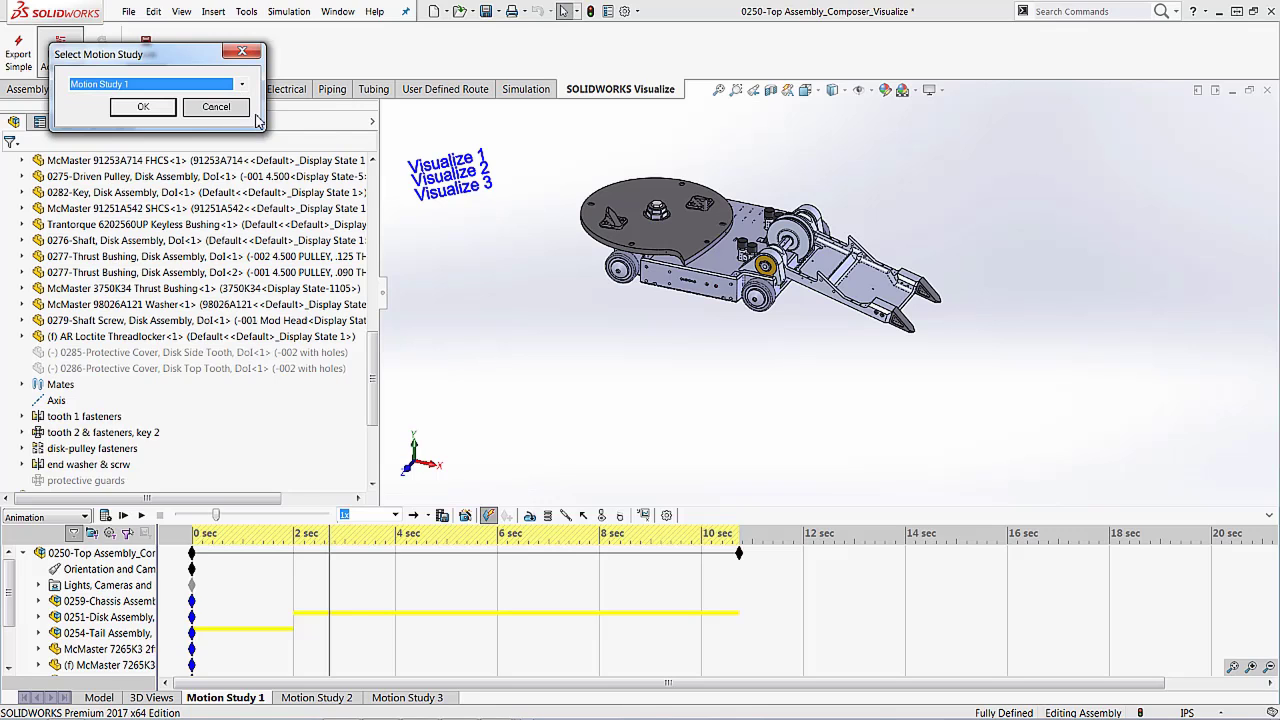
{"action": "left_click", "coordinate": [148, 106]}
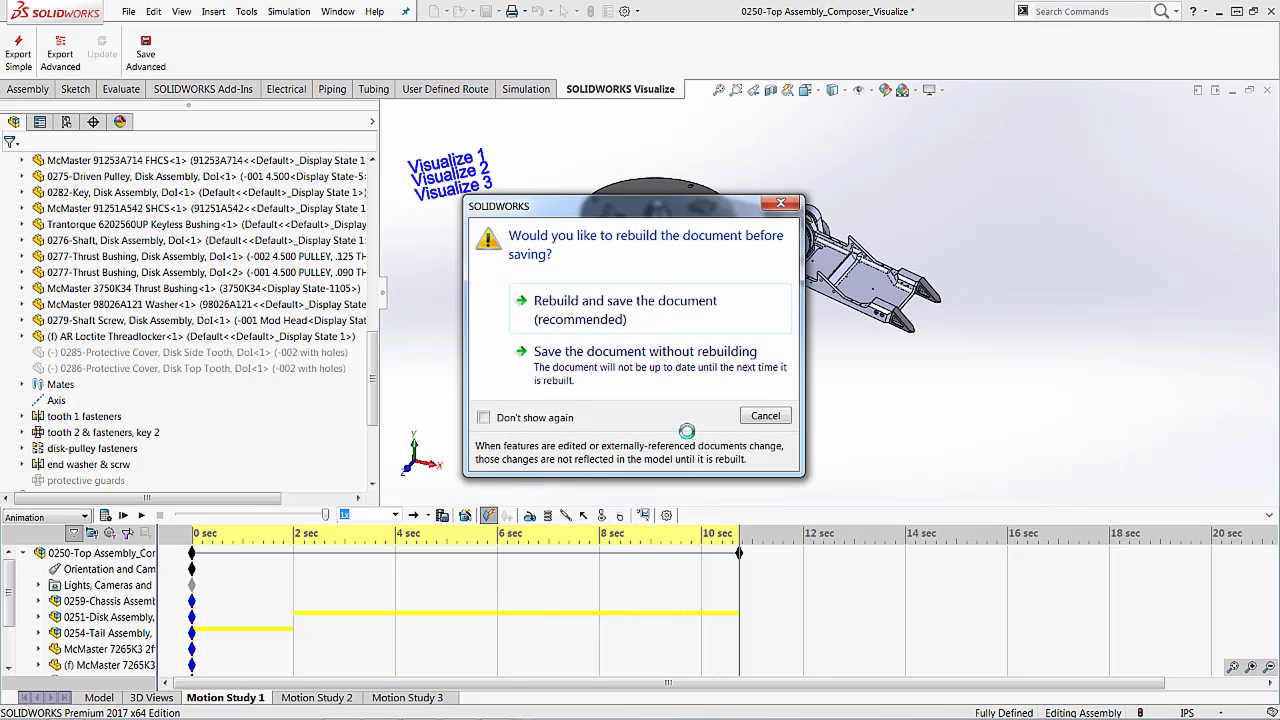
{"action": "left_click", "coordinate": [668, 368]}
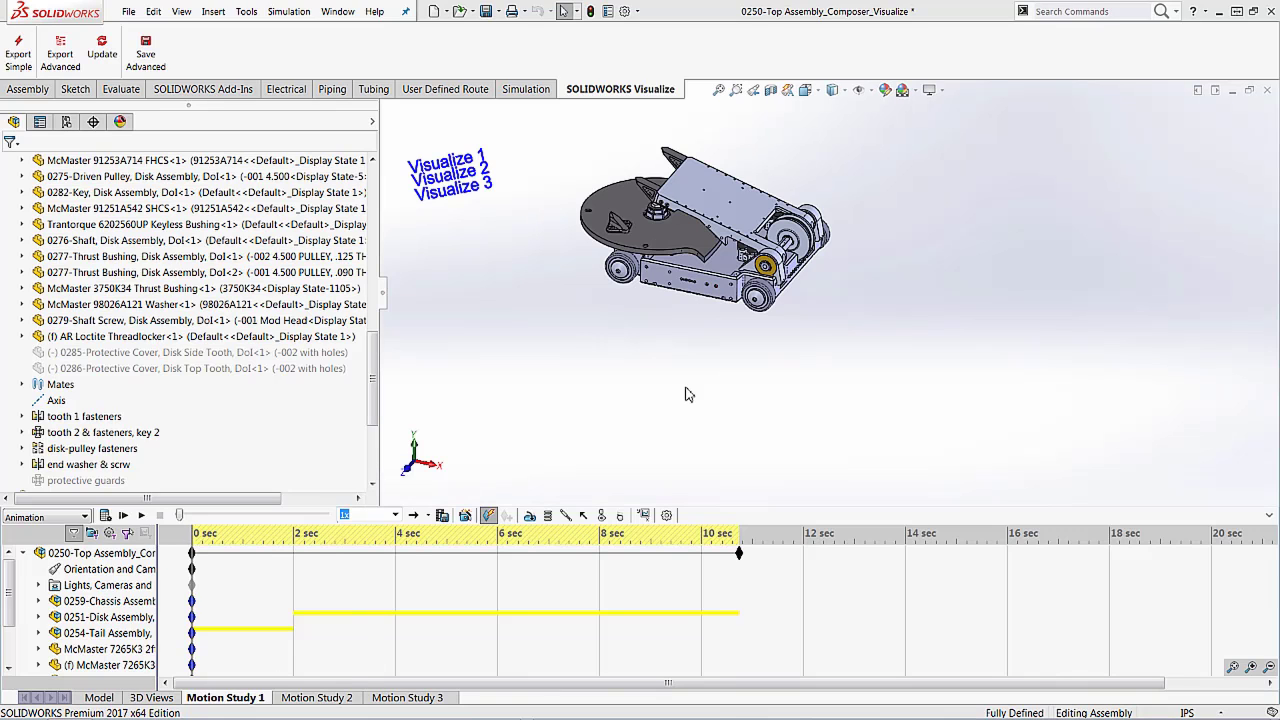
Step: Switch to the exported project in SOLIDWORKS Visualize and set the viewport render mode to Preview
{"action": "mouse_move", "coordinate": [412, 714]}
{"action": "left_click", "coordinate": [528, 713]}
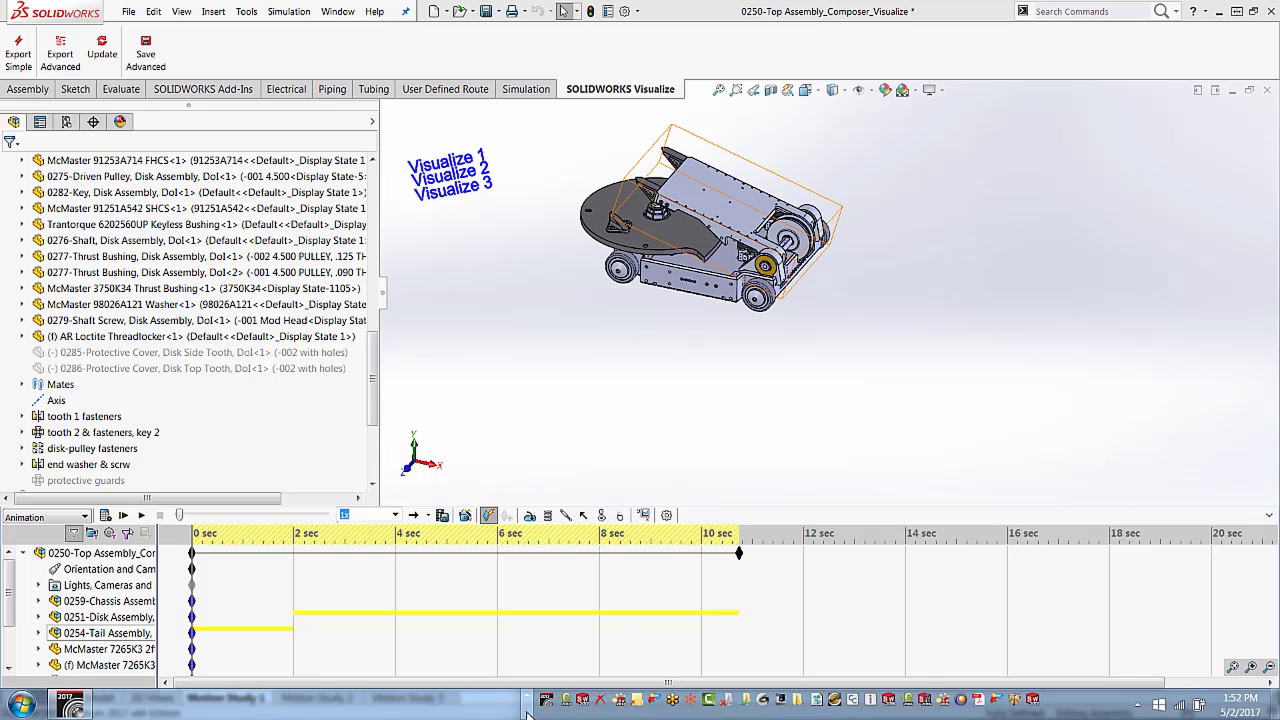
{"action": "left_click", "coordinate": [87, 706]}
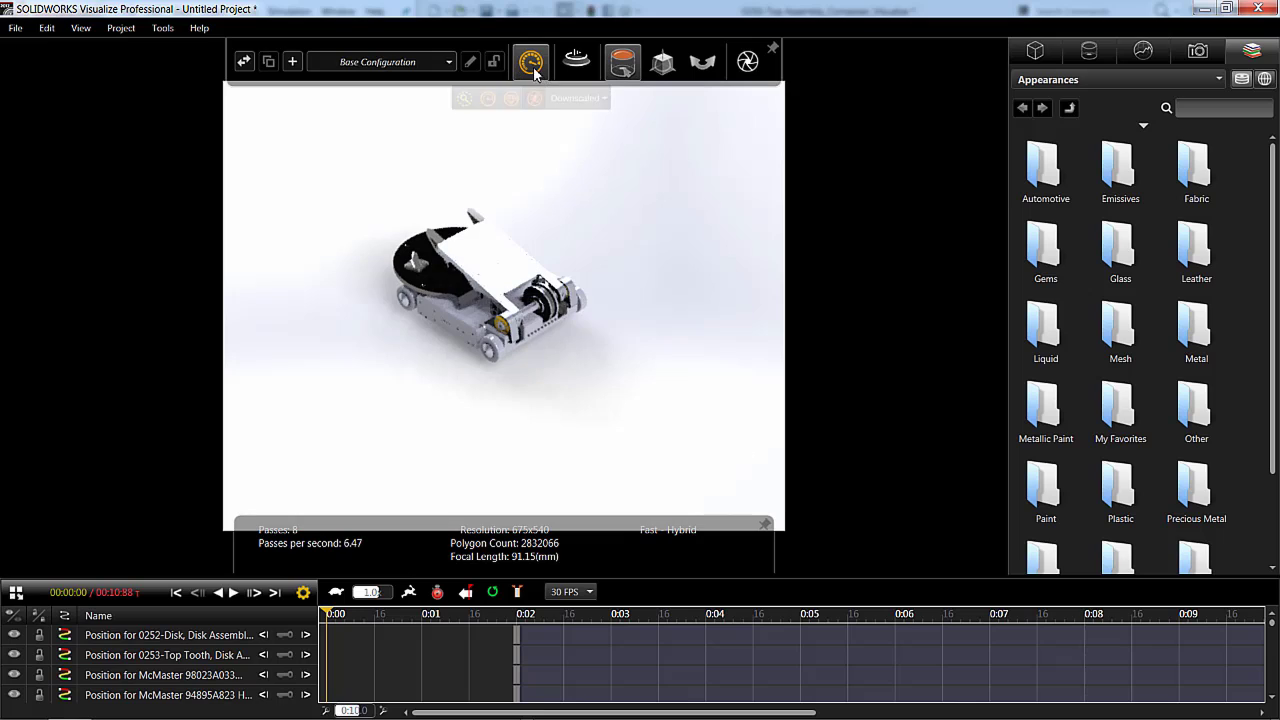
{"action": "mouse_move", "coordinate": [533, 70]}
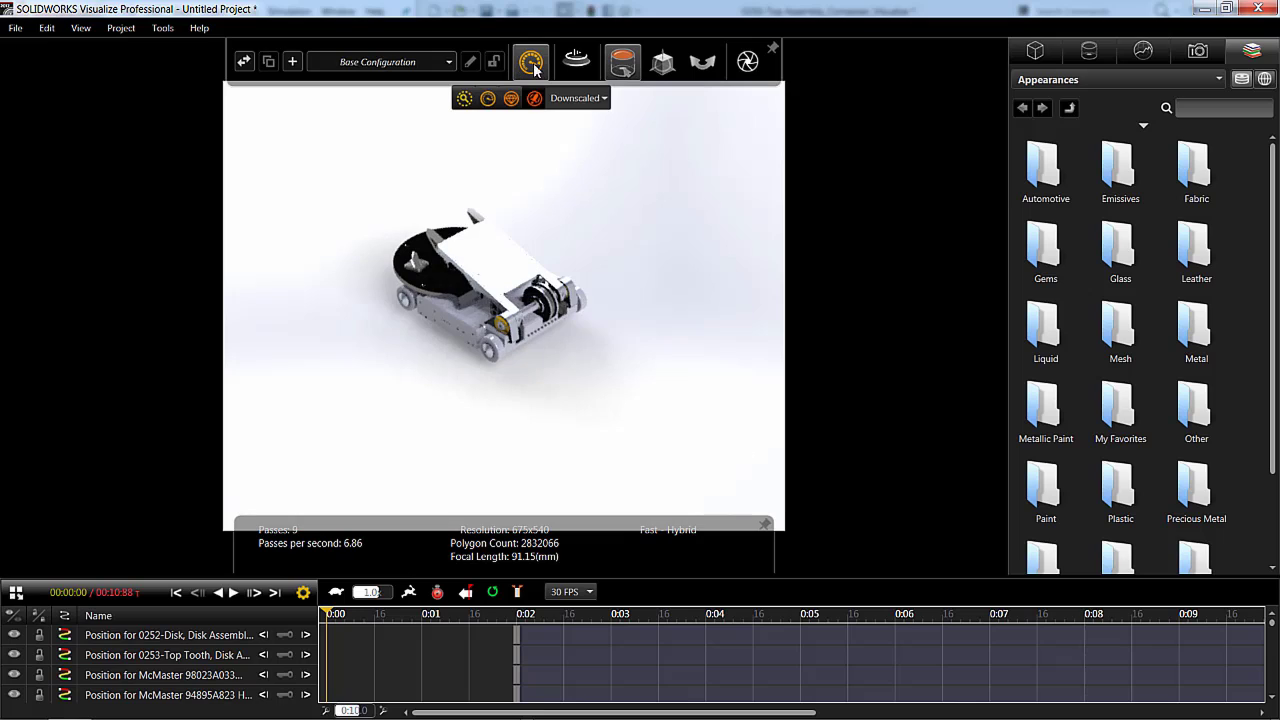
{"action": "left_click", "coordinate": [465, 99]}
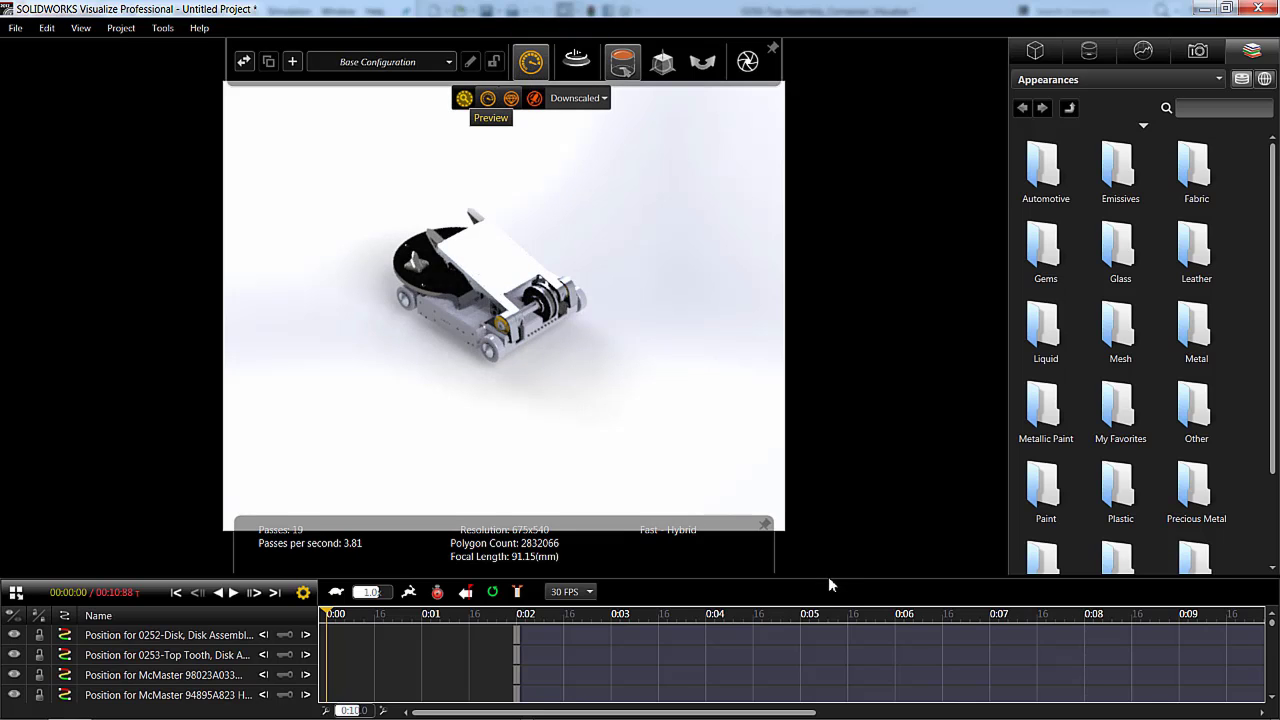
Step: Enlarge the animation timeline, play the imported motion study and return the playhead to the start
{"action": "left_click_drag", "start_coordinate": [828, 578], "coordinate": [828, 398]}
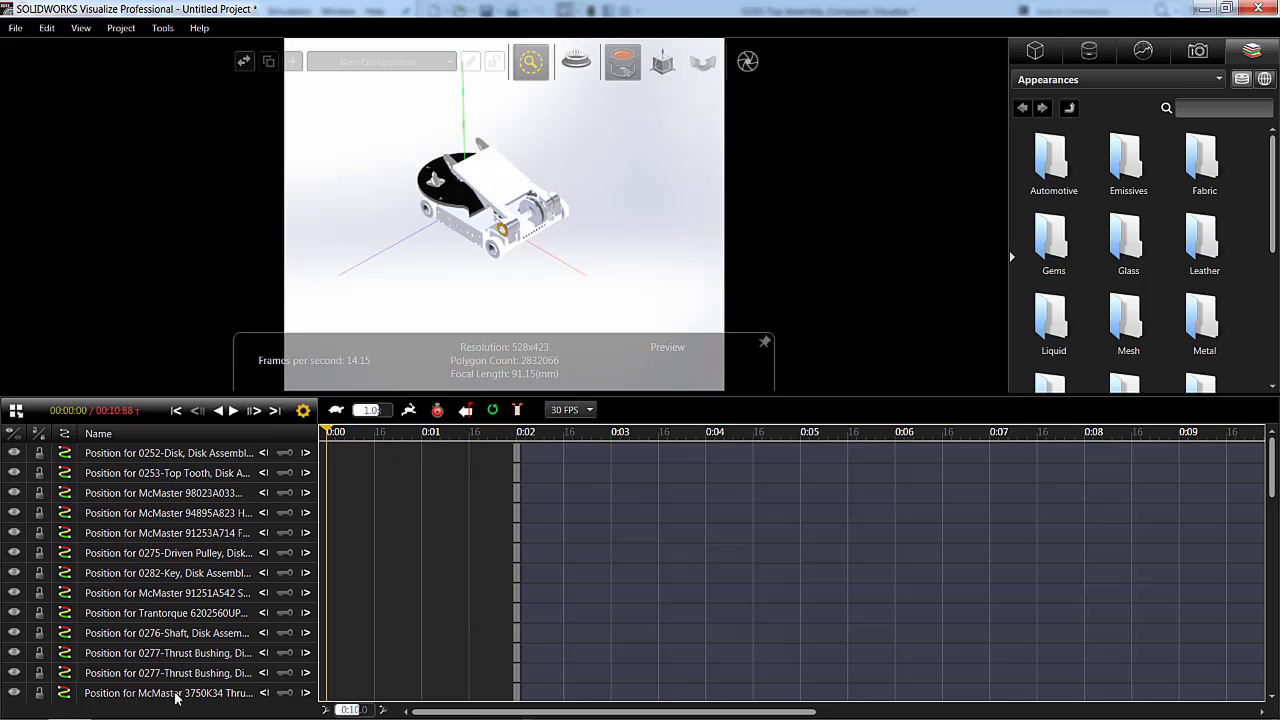
{"action": "left_click", "coordinate": [233, 410]}
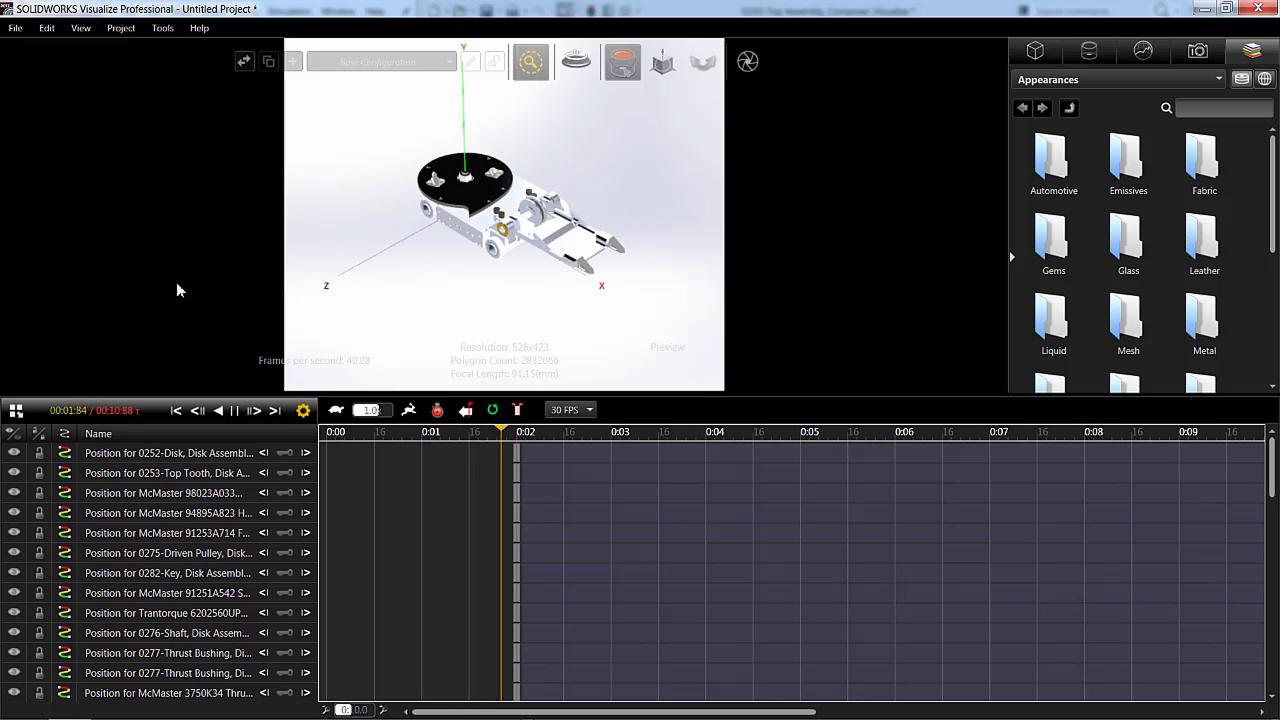
{"action": "left_click", "coordinate": [177, 411]}
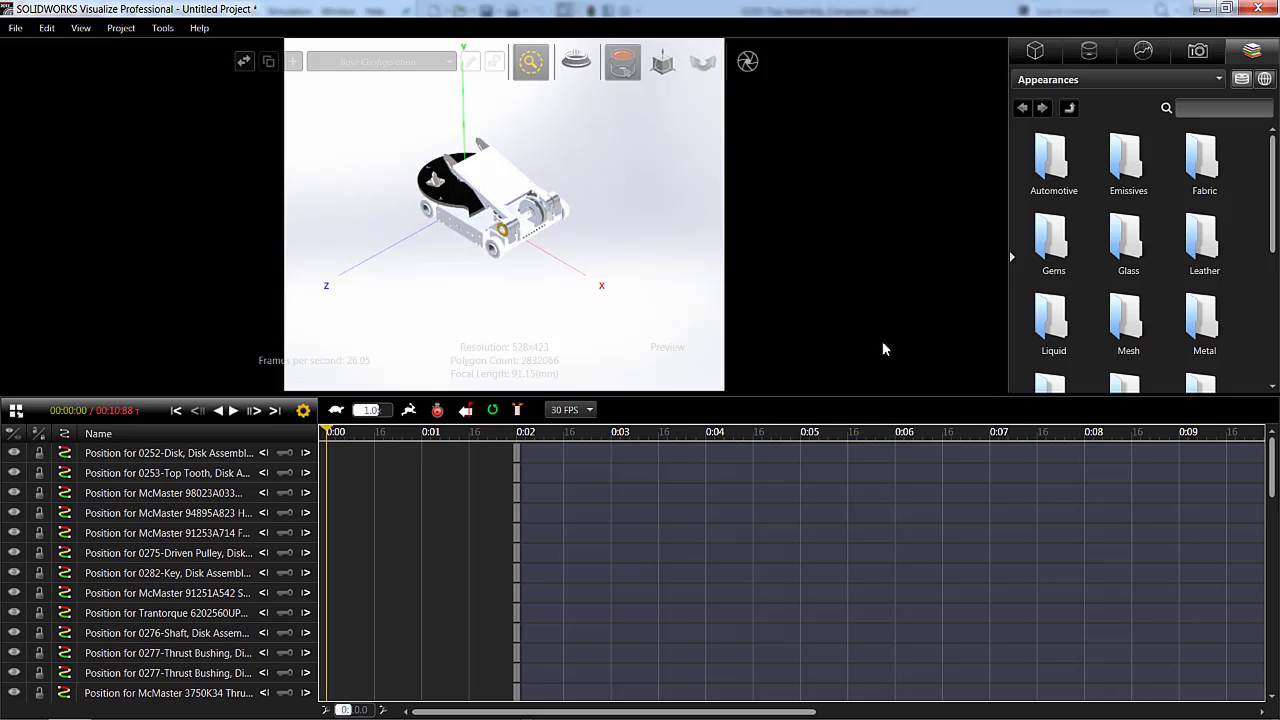
Step: Switch back to SOLIDWORKS and change the configuration of the large disk component to Cosmetic
{"action": "mouse_move", "coordinate": [487, 712]}
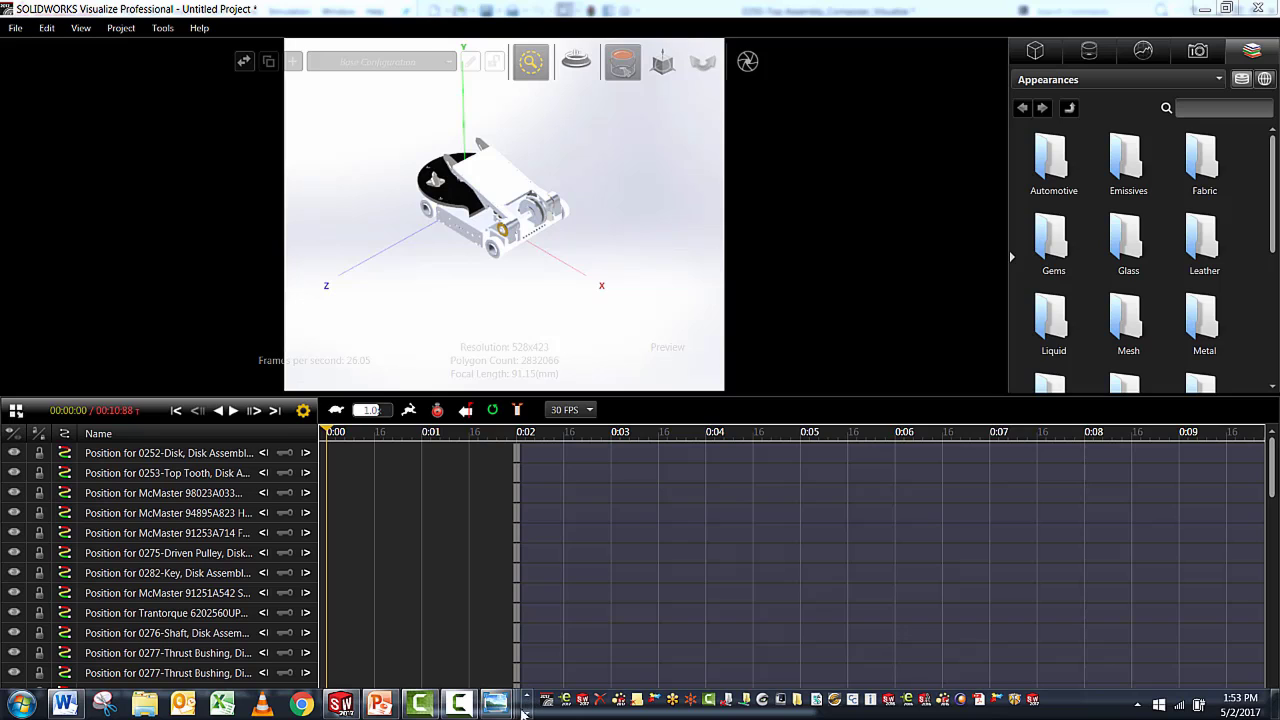
{"action": "left_click", "coordinate": [340, 704]}
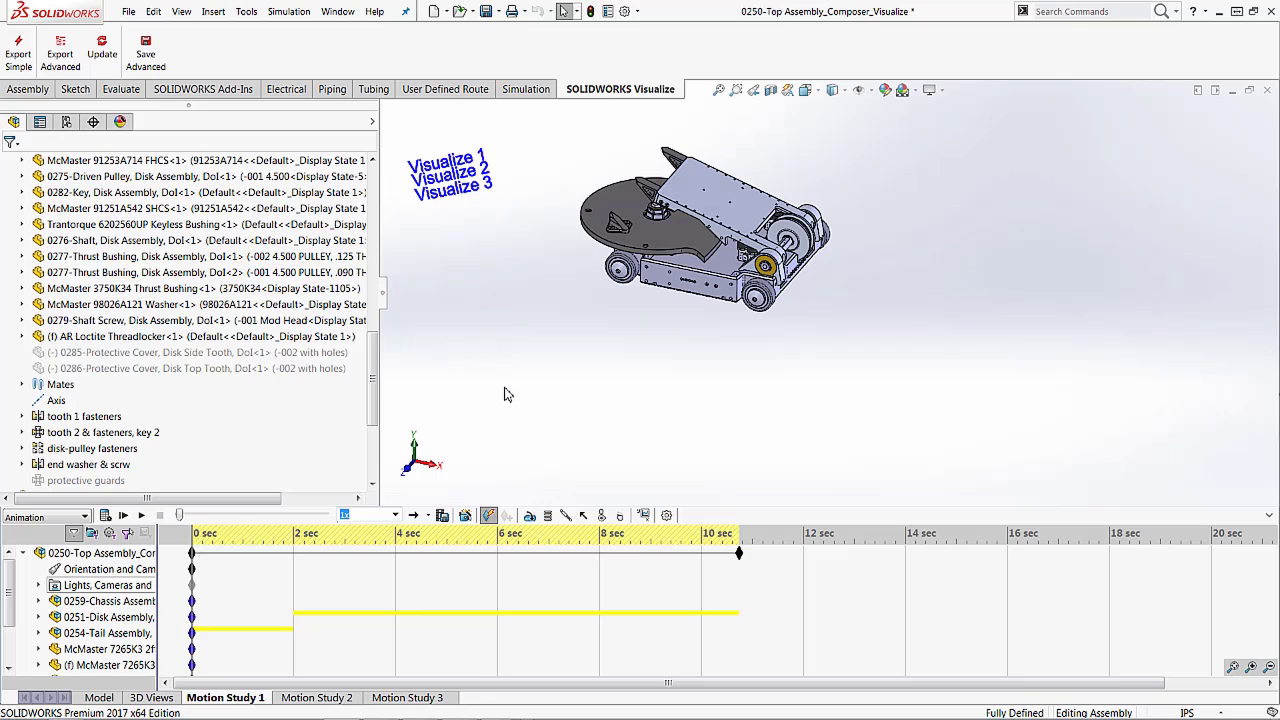
{"action": "left_click", "coordinate": [618, 207]}
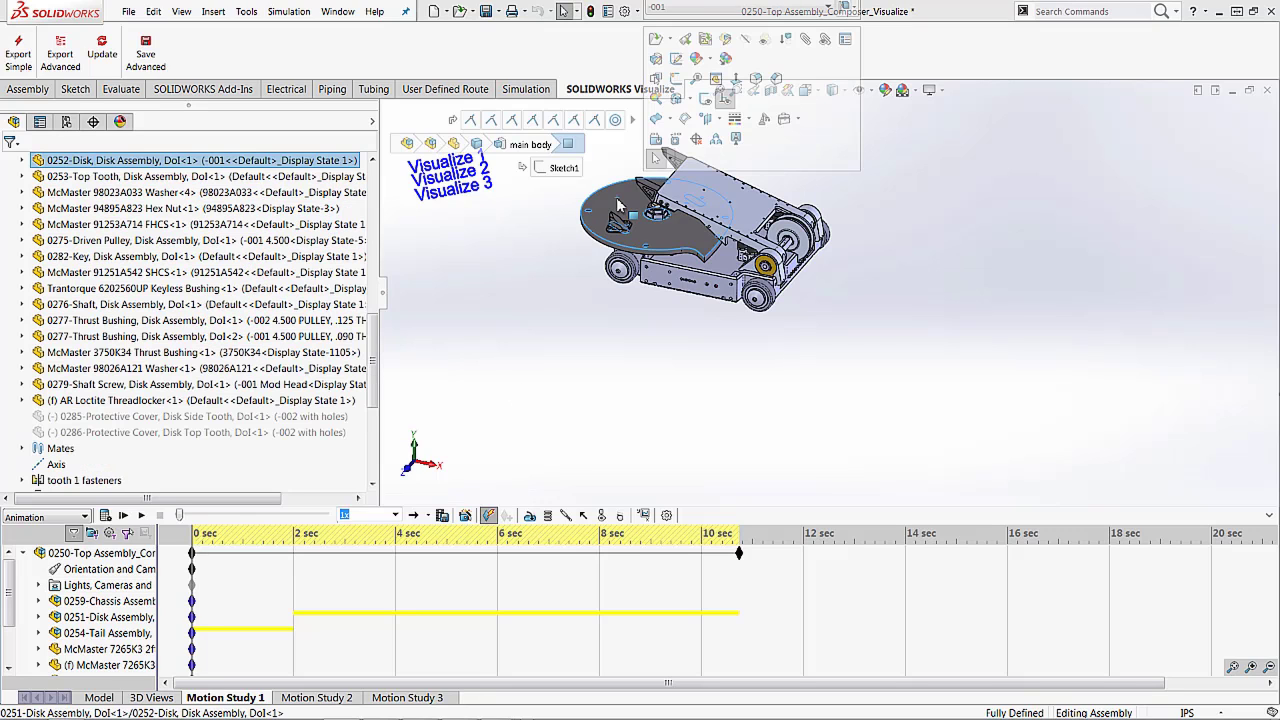
{"action": "left_click", "coordinate": [685, 9]}
{"action": "left_click", "coordinate": [670, 32]}
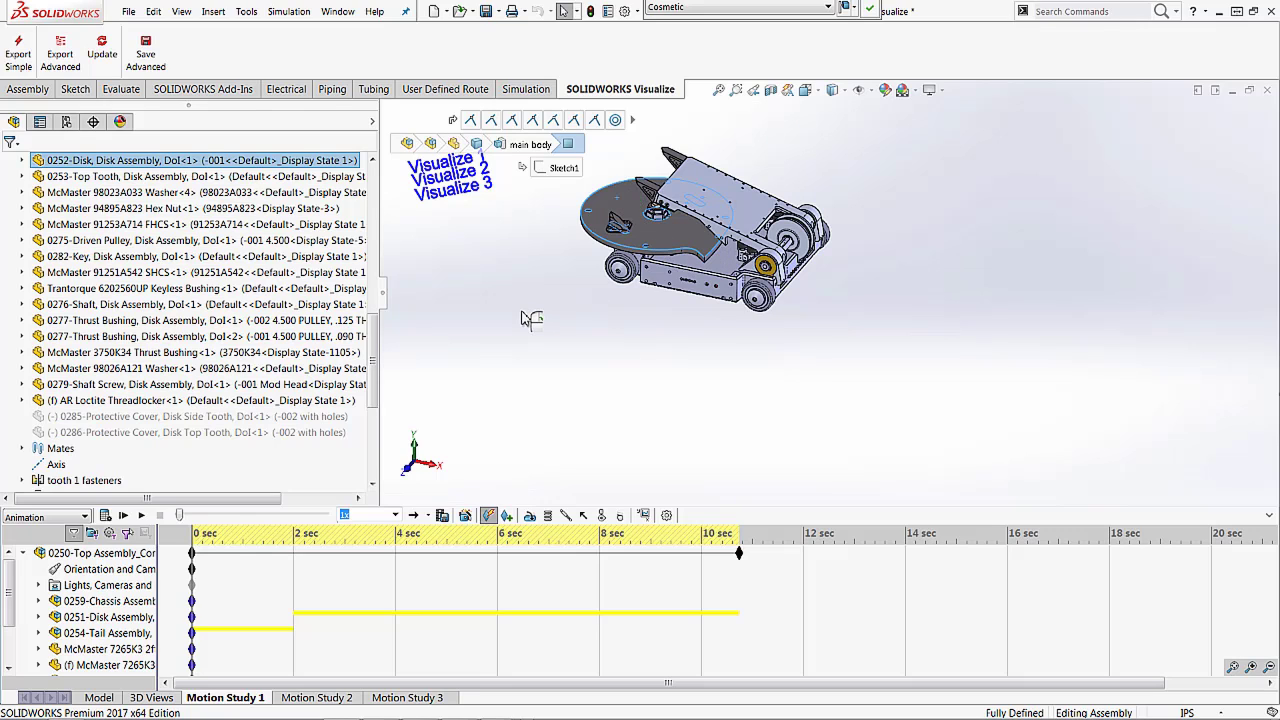
{"action": "right_click", "coordinate": [529, 376]}
{"action": "left_click", "coordinate": [913, 230]}
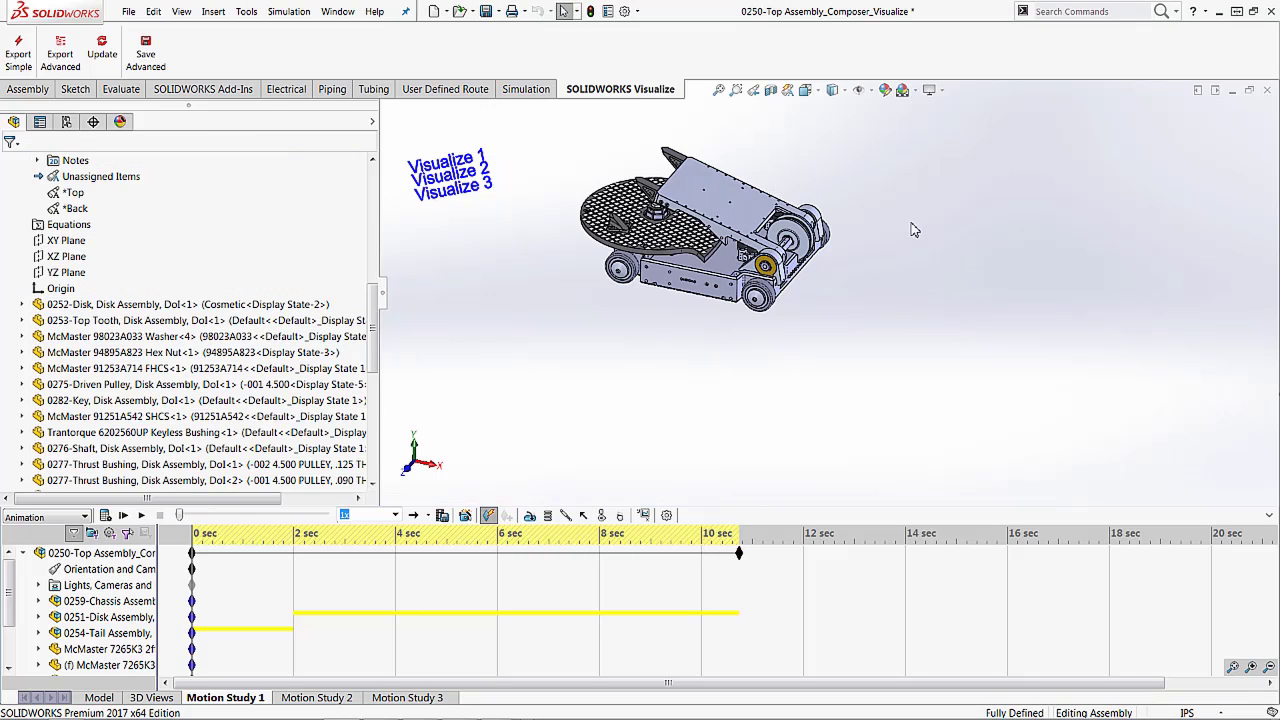
Step: Update the Visualize project with the modified assembly, accepting the re-import, and close Visualize without saving
{"action": "key", "text": "f"}
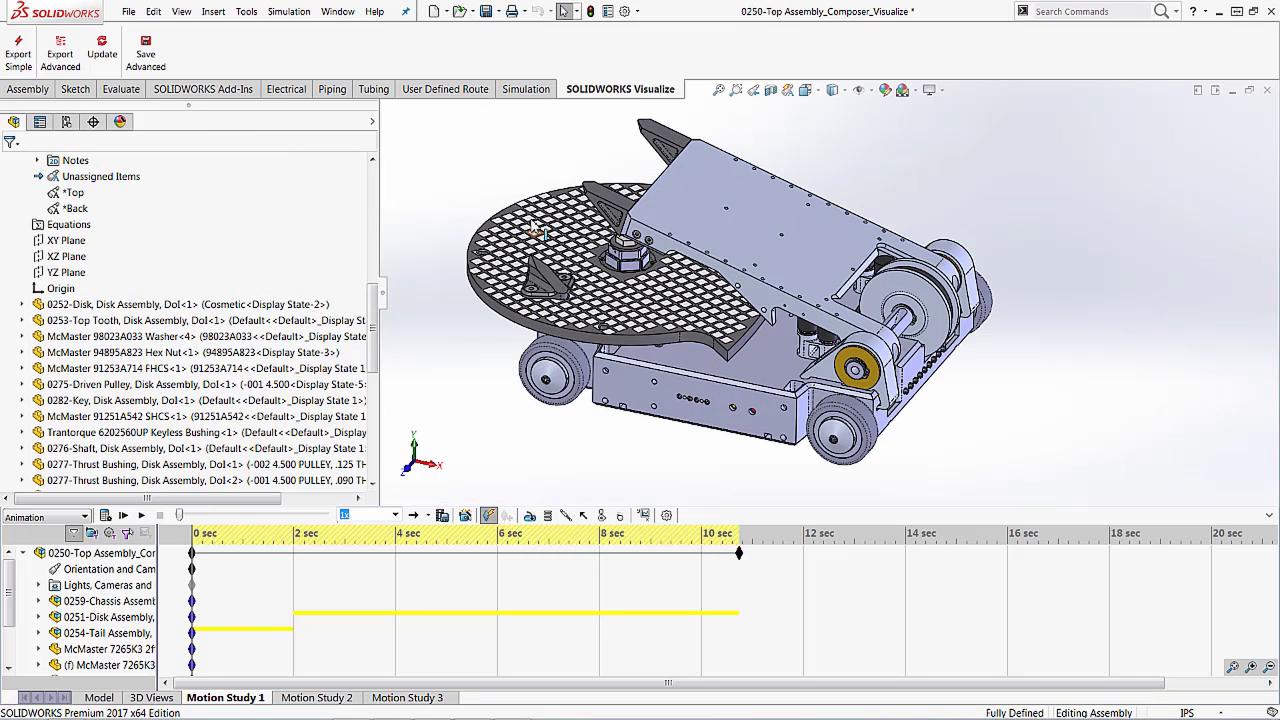
{"action": "left_click", "coordinate": [101, 50]}
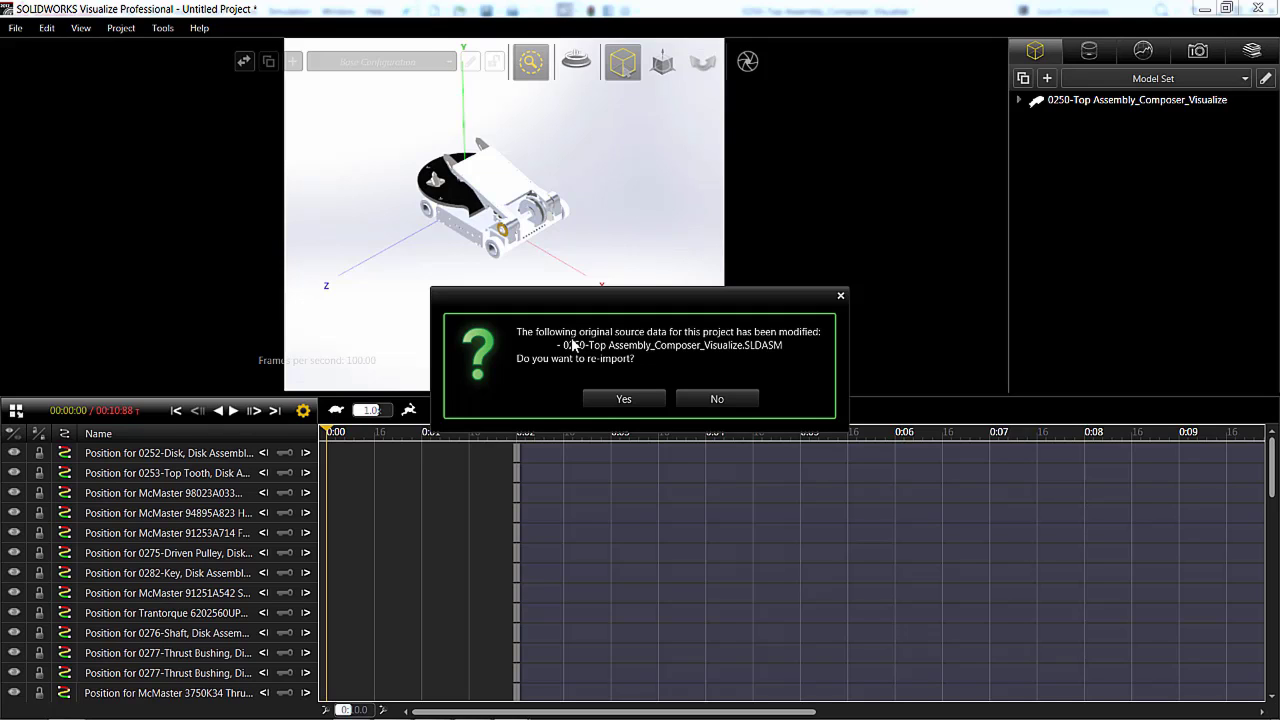
{"action": "left_click", "coordinate": [626, 394]}
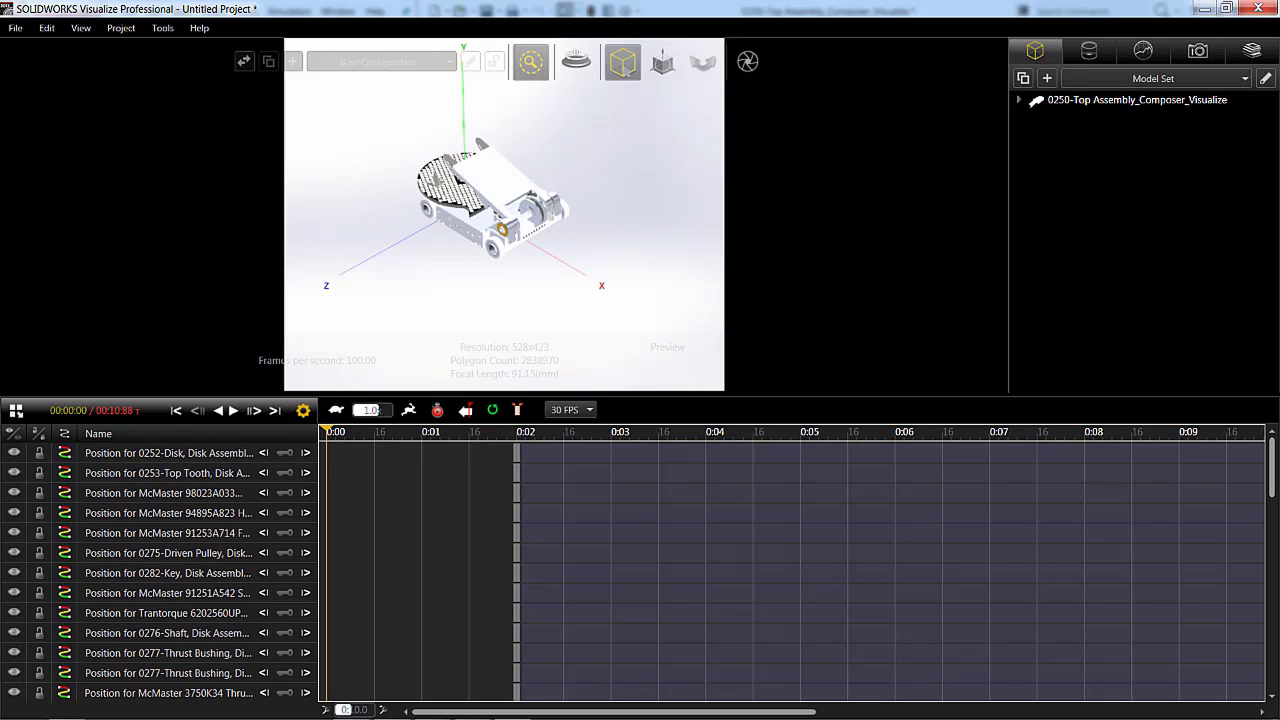
{"action": "left_click", "coordinate": [1256, 8]}
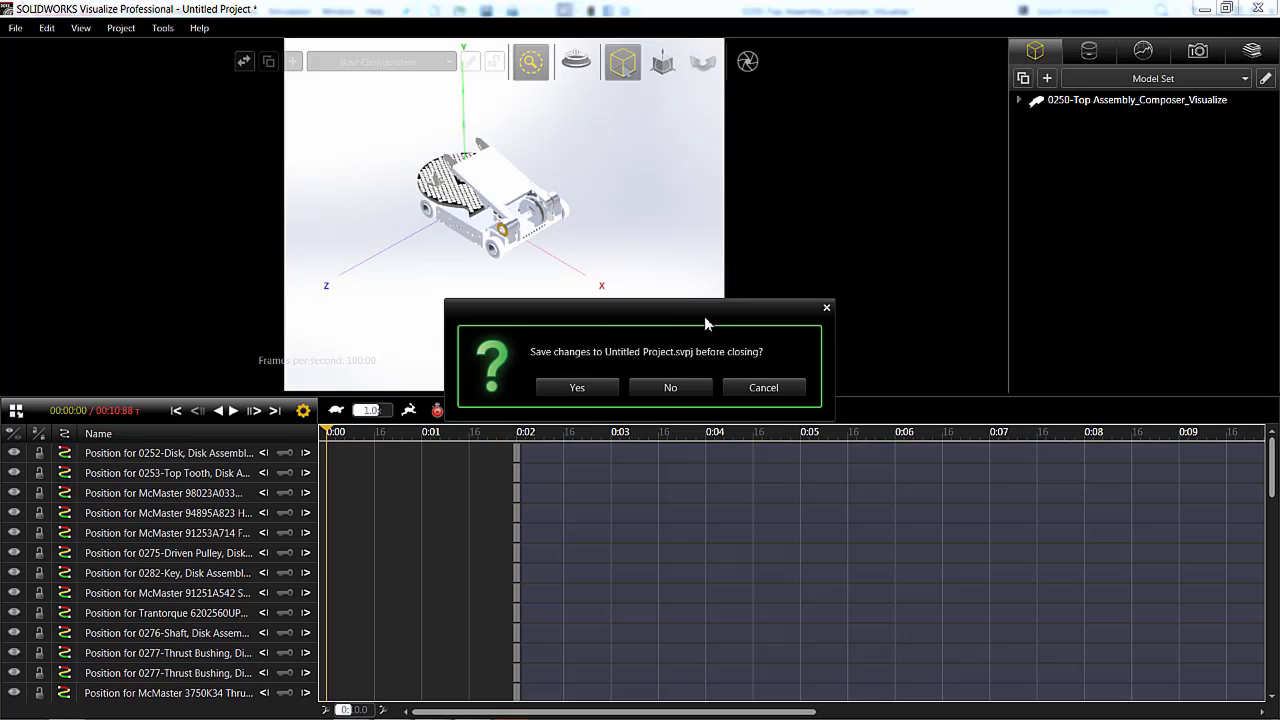
{"action": "left_click", "coordinate": [668, 394]}
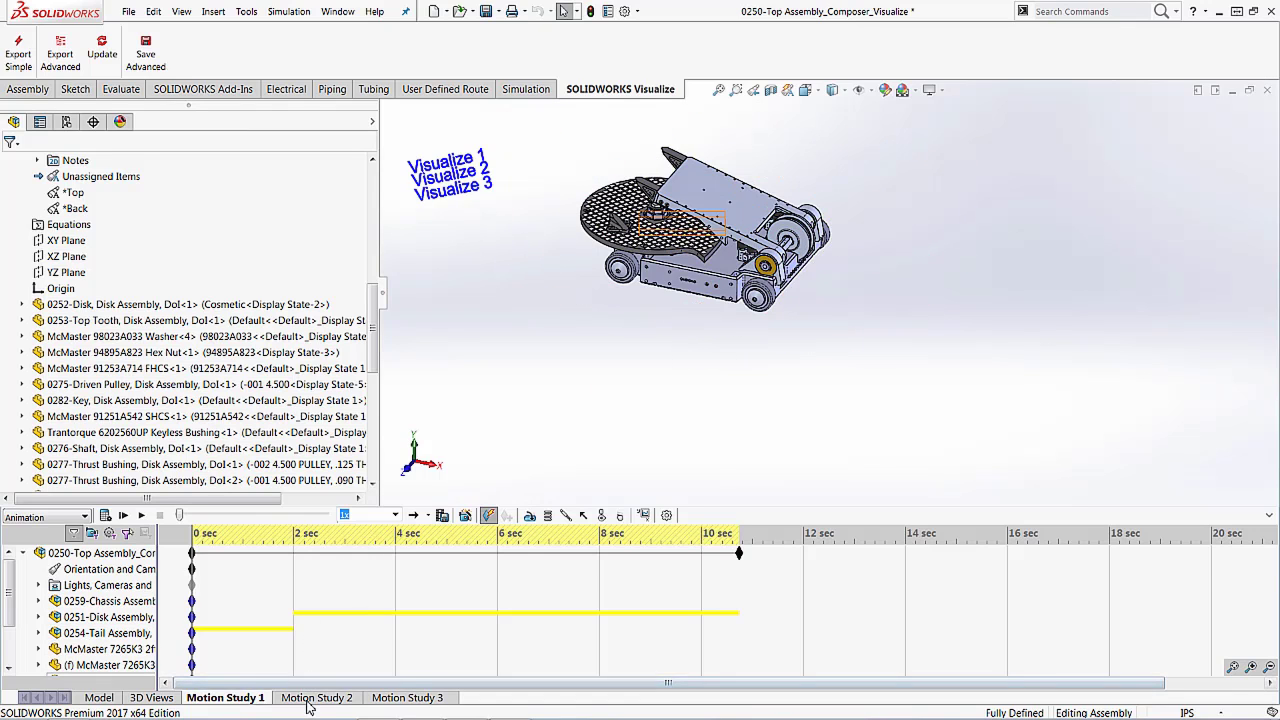
Step: Open Motion Study 2 and show the ExplView3 exploded view of the -1 Normal Tail configuration
{"action": "left_click", "coordinate": [311, 699]}
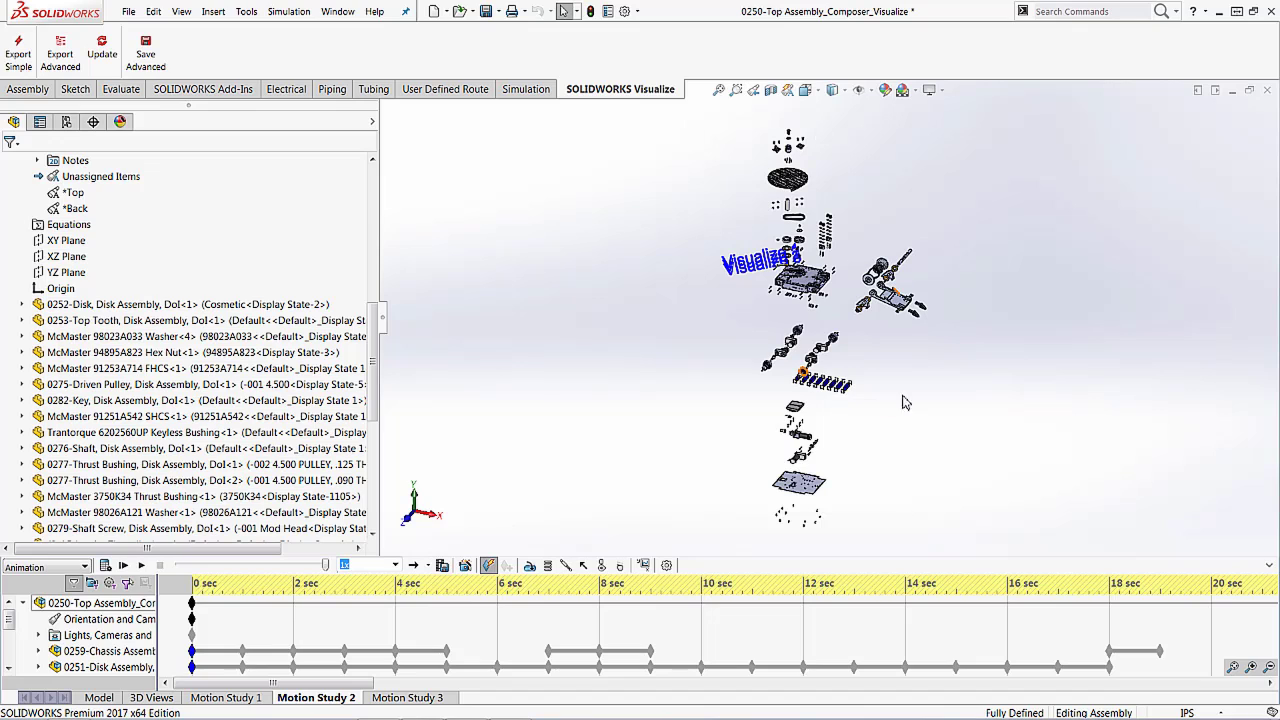
{"action": "left_click", "coordinate": [66, 122]}
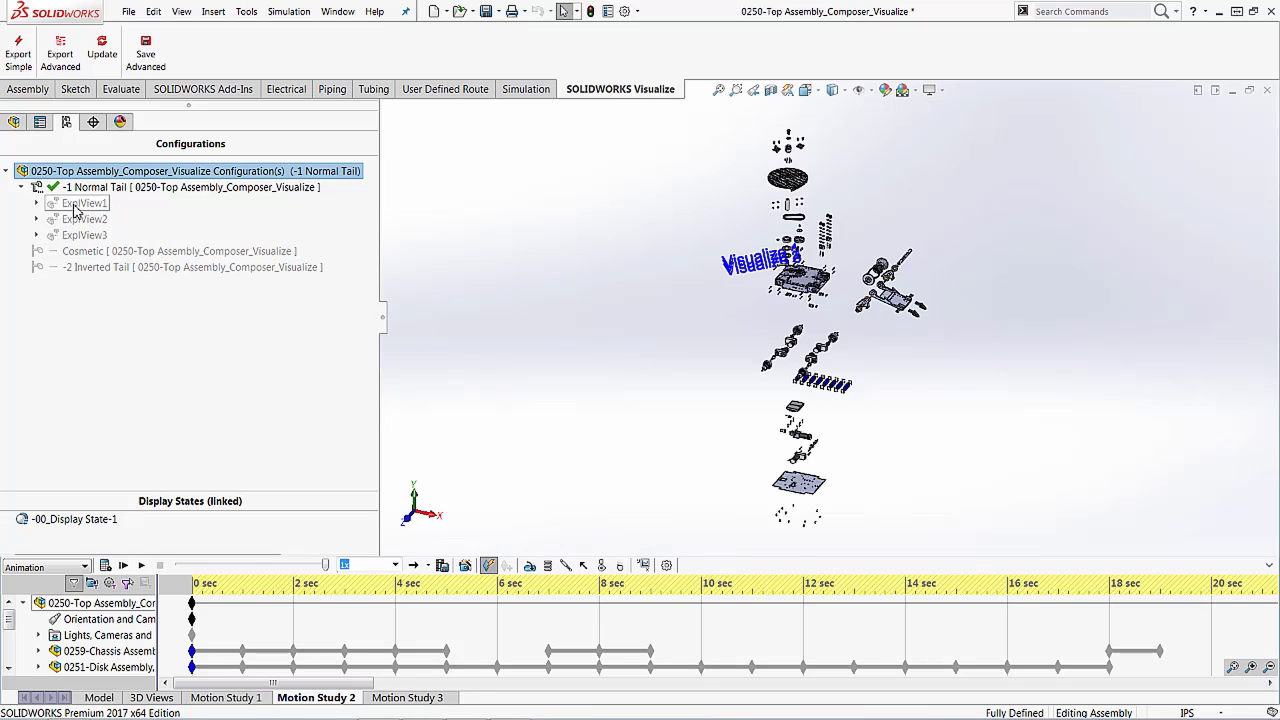
{"action": "left_click", "coordinate": [13, 122]}
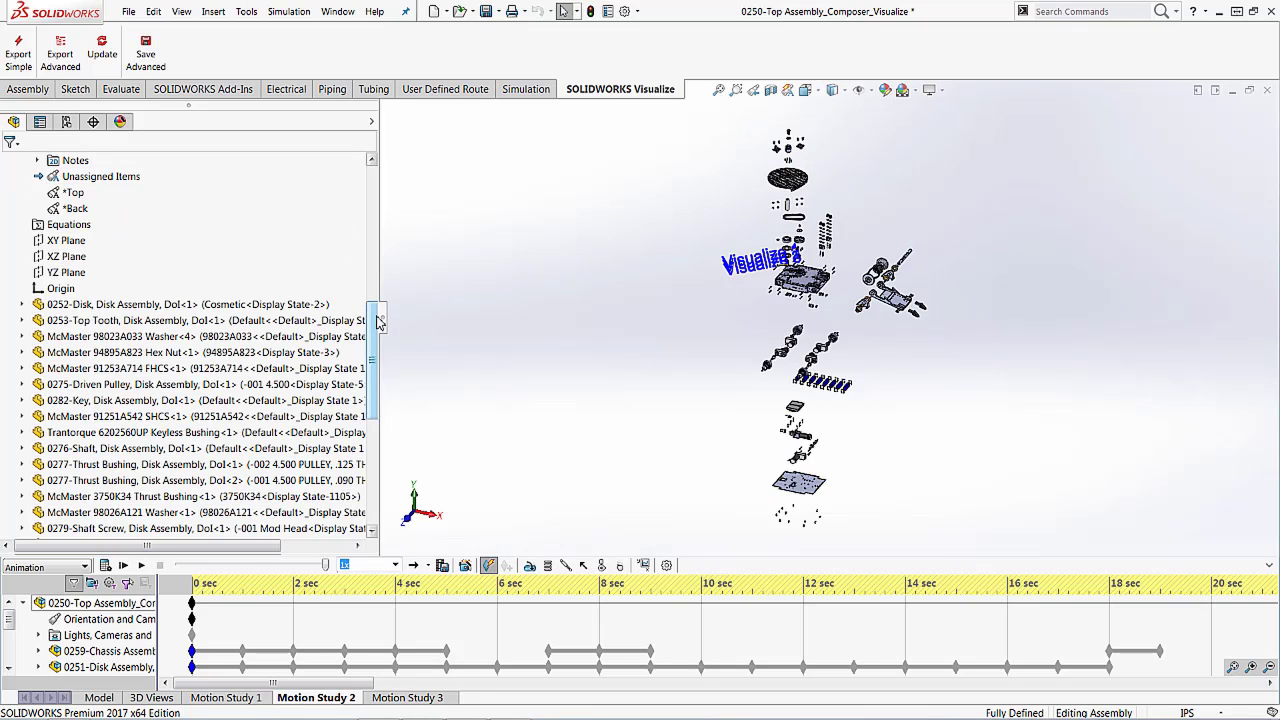
{"action": "left_click_drag", "start_coordinate": [374, 312], "coordinate": [374, 172]}
{"action": "left_click", "coordinate": [175, 162]}
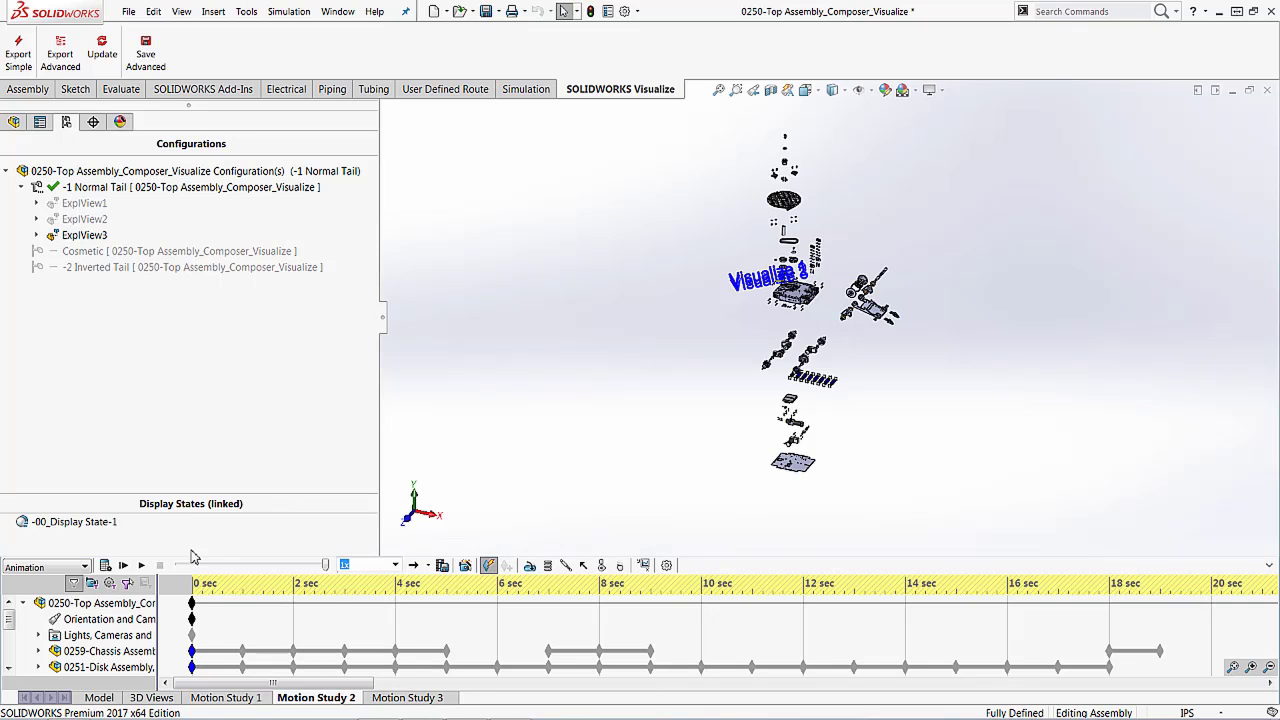
Step: Set the playback speed to 5x and play Motion Study 2 from the start to the end
{"action": "left_click", "coordinate": [141, 565]}
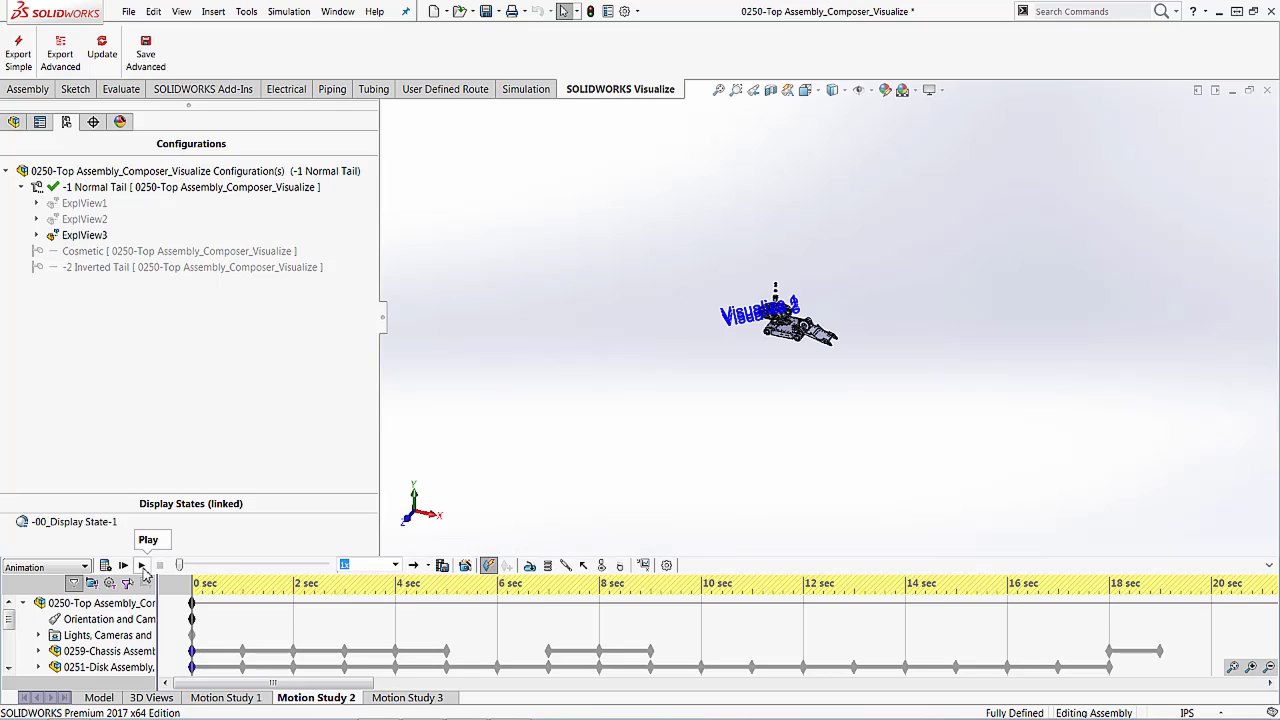
{"action": "left_click", "coordinate": [395, 565]}
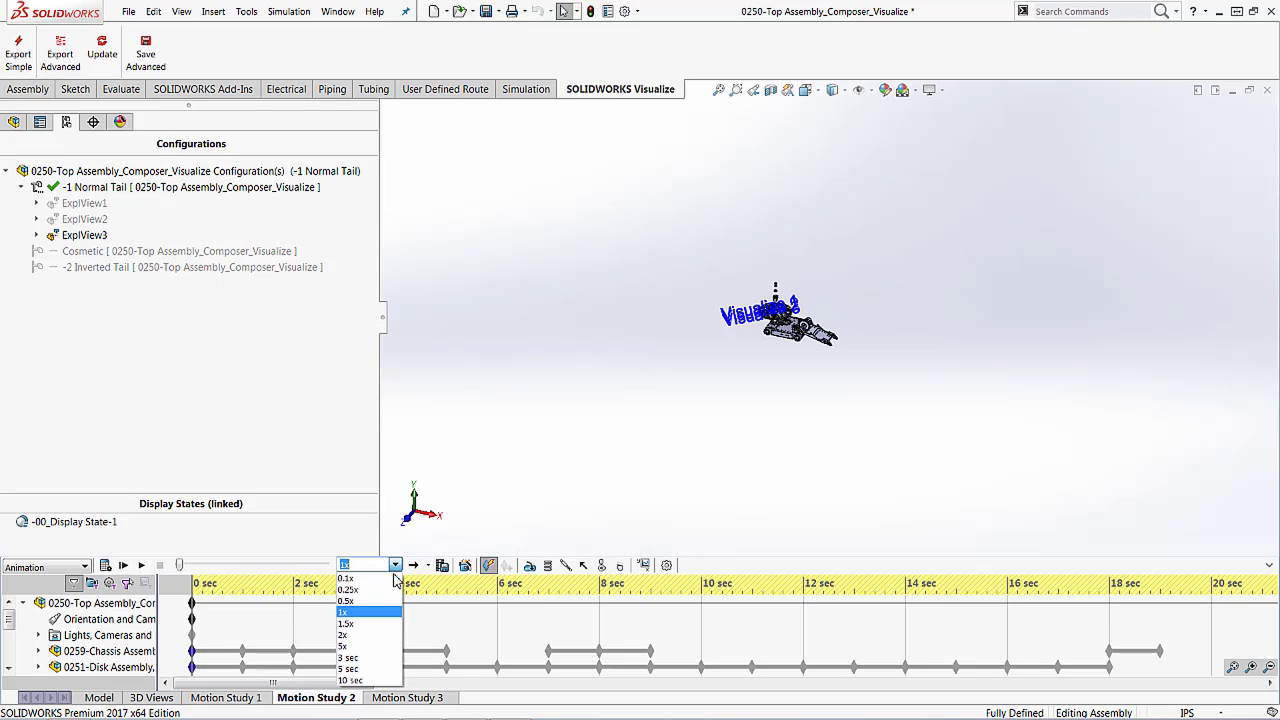
{"action": "left_click", "coordinate": [369, 645]}
{"action": "left_click", "coordinate": [123, 565]}
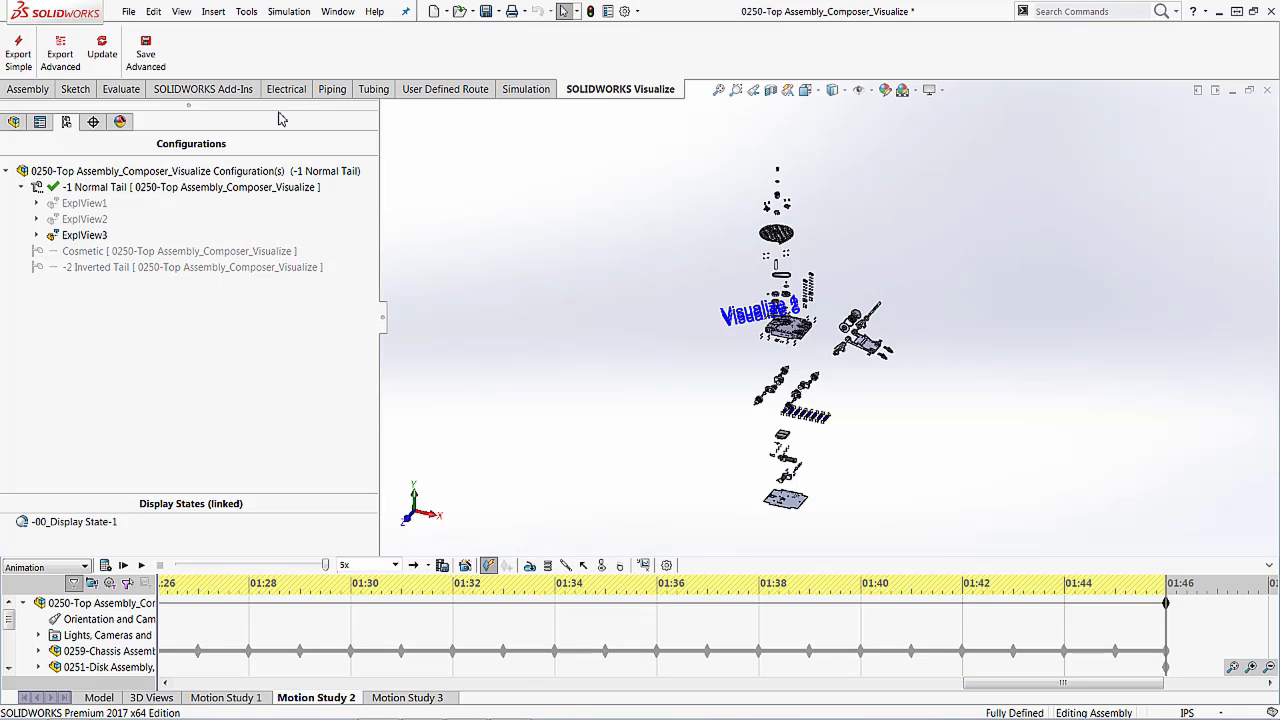
Step: Export the assembly to Visualize using Export Advanced with Motion Study 2
{"action": "left_click", "coordinate": [61, 54]}
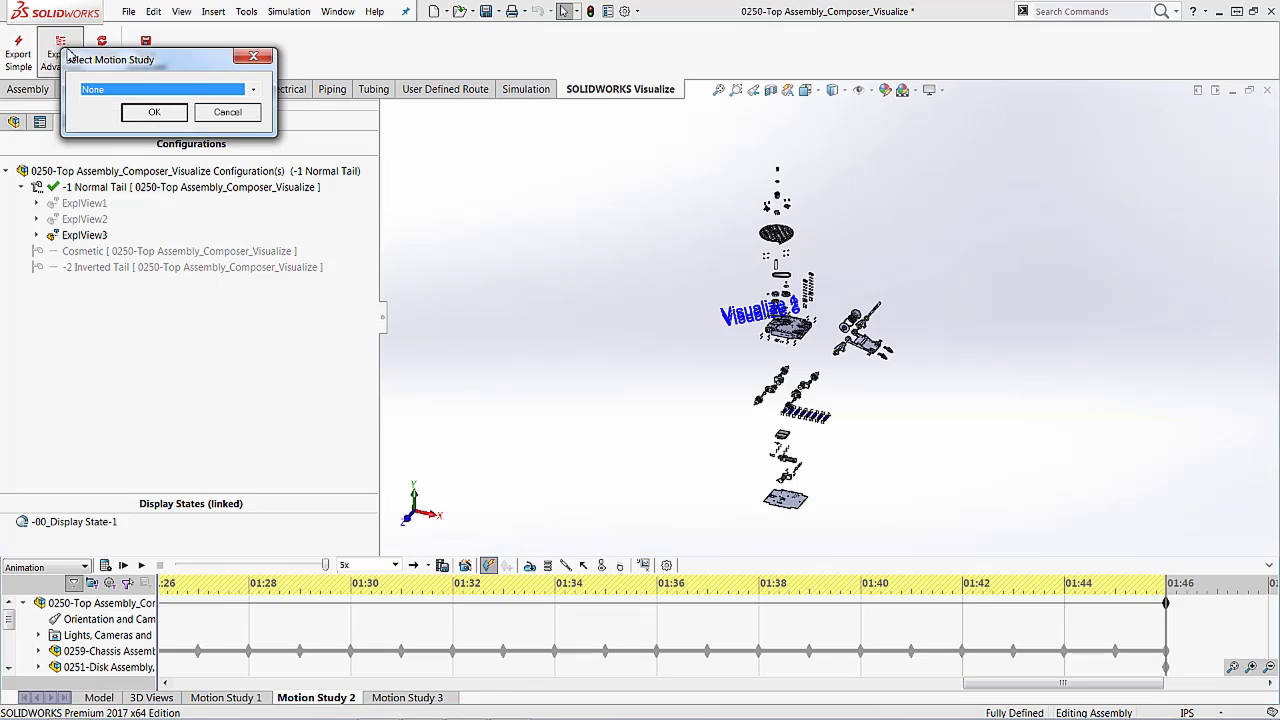
{"action": "left_click", "coordinate": [250, 90]}
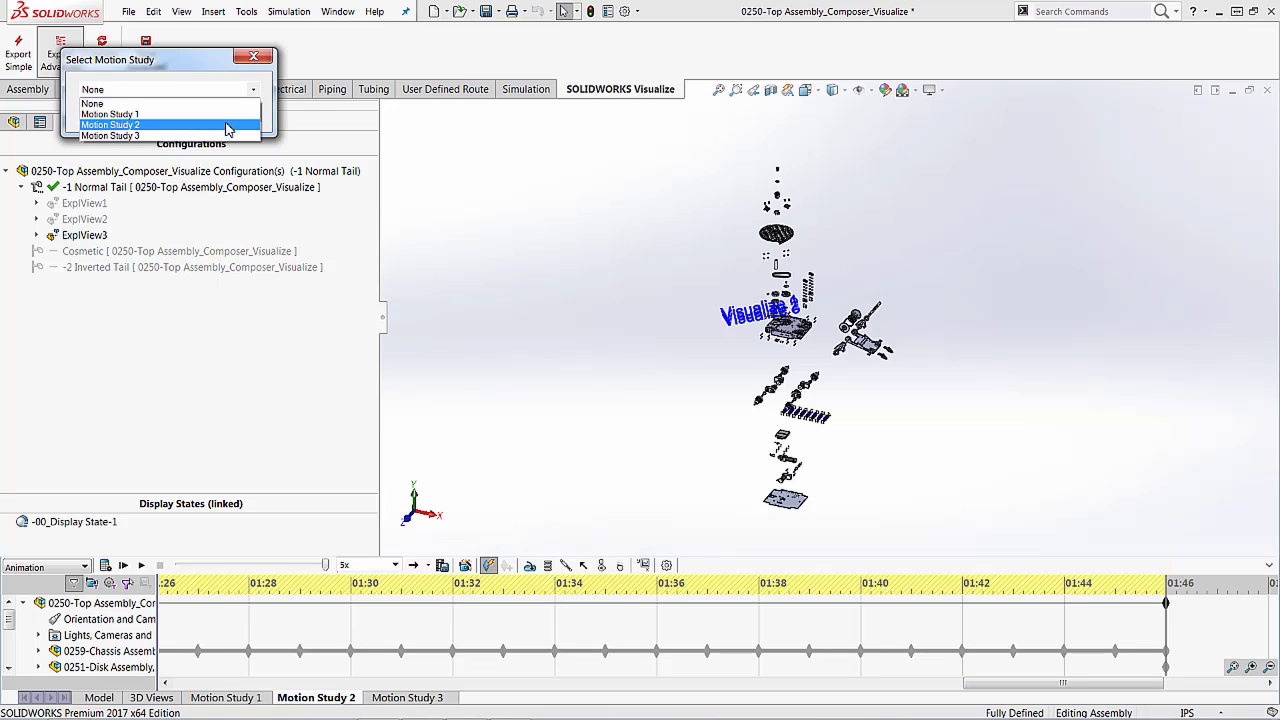
{"action": "left_click", "coordinate": [230, 124]}
{"action": "left_click", "coordinate": [154, 113]}
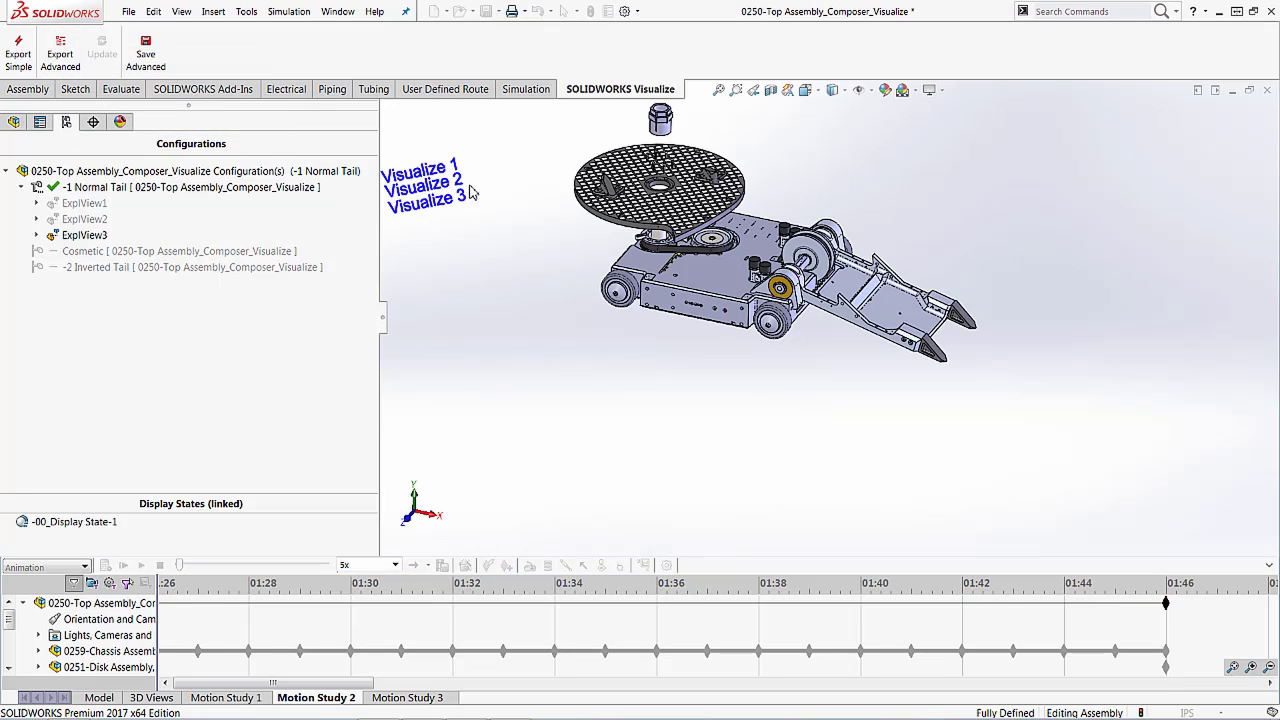
{"action": "left_click", "coordinate": [234, 104]}
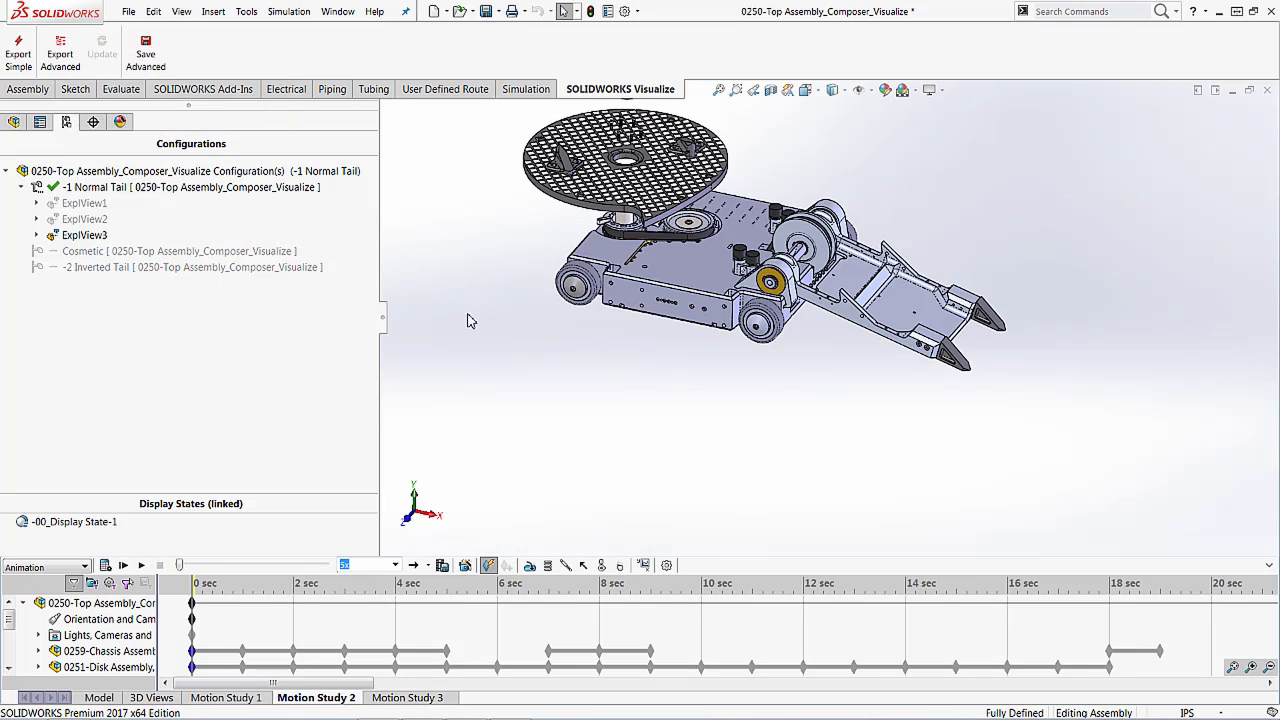
Step: Switch to Visualize with the Start_M2_AdvExp project open and decline re-importing the modified source assembly
{"action": "mouse_move", "coordinate": [470, 705]}
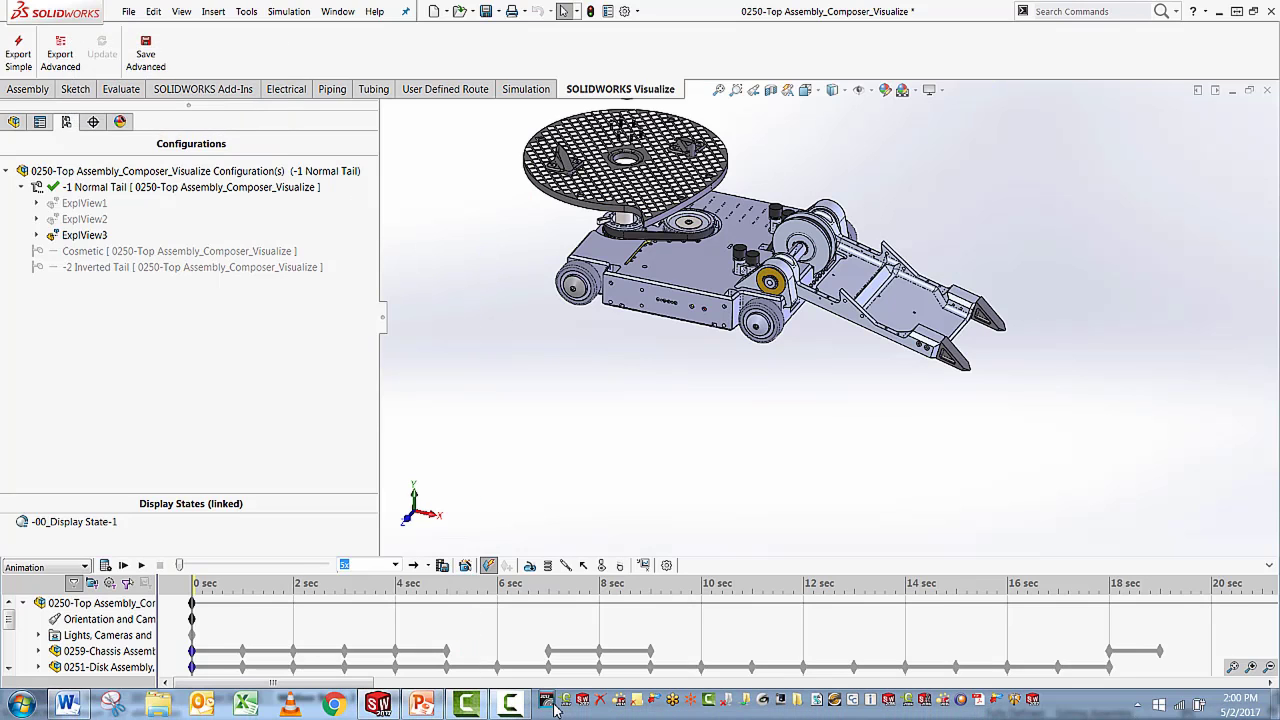
{"action": "left_click", "coordinate": [548, 701]}
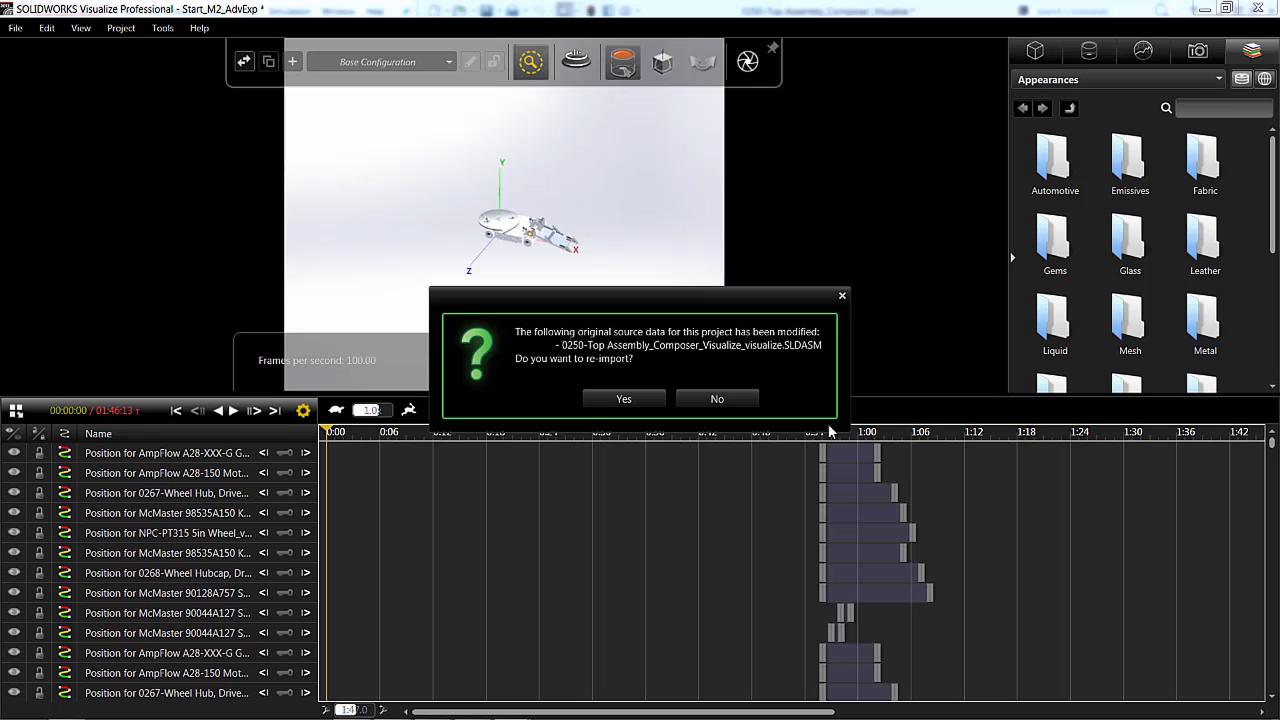
{"action": "left_click", "coordinate": [717, 401]}
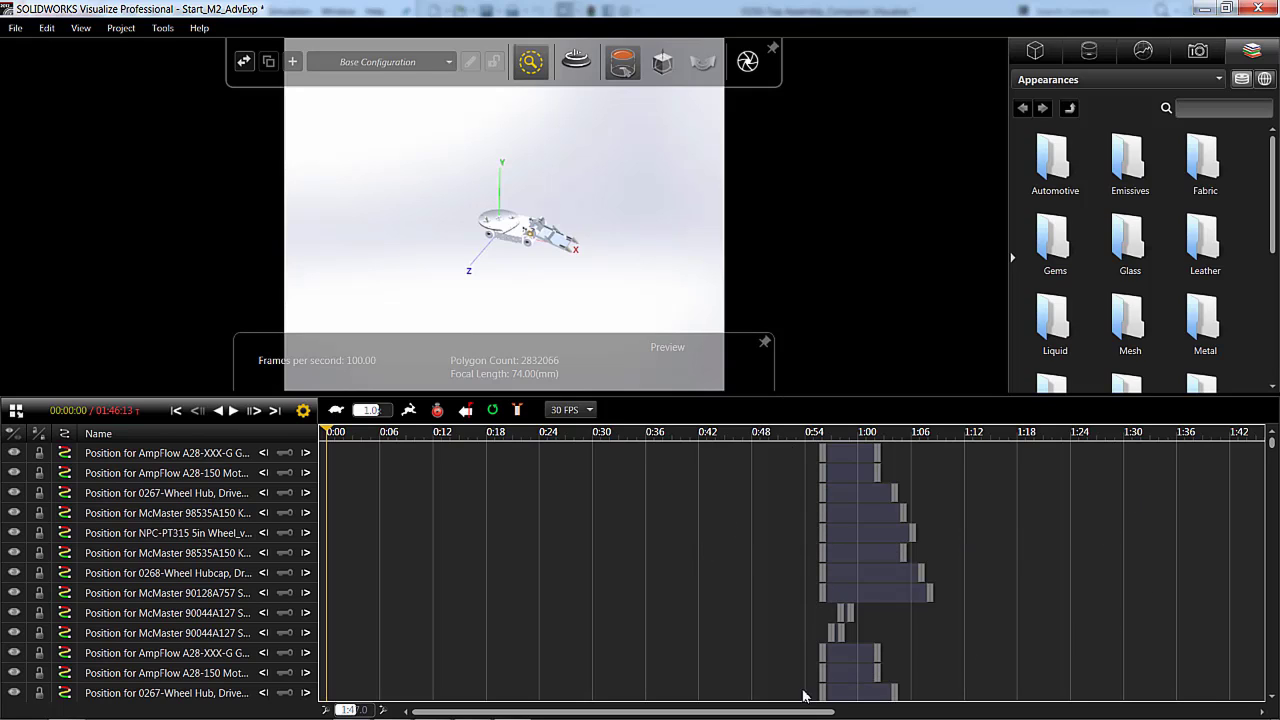
Step: Look over the part position tracks and play the exploded-view animation, raising the playback speed to 3.0x
{"action": "left_click_drag", "start_coordinate": [818, 712], "coordinate": [759, 672]}
{"action": "mouse_move", "coordinate": [1273, 445]}
{"action": "left_mouse_down"}
{"action": "mouse_move", "coordinate": [1276, 668]}
{"action": "mouse_move", "coordinate": [1276, 444]}
{"action": "left_mouse_up"}
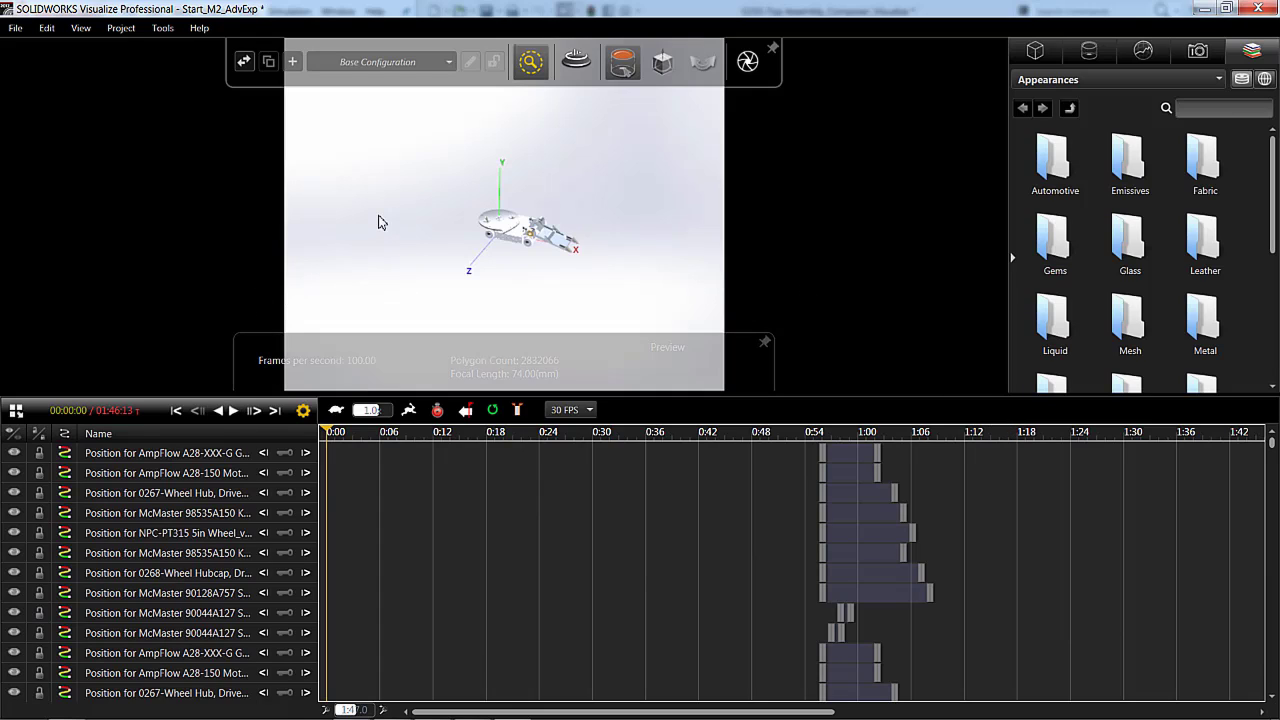
{"action": "scroll", "coordinate": [479, 258], "scroll_direction": "down", "scroll_amount": 3}
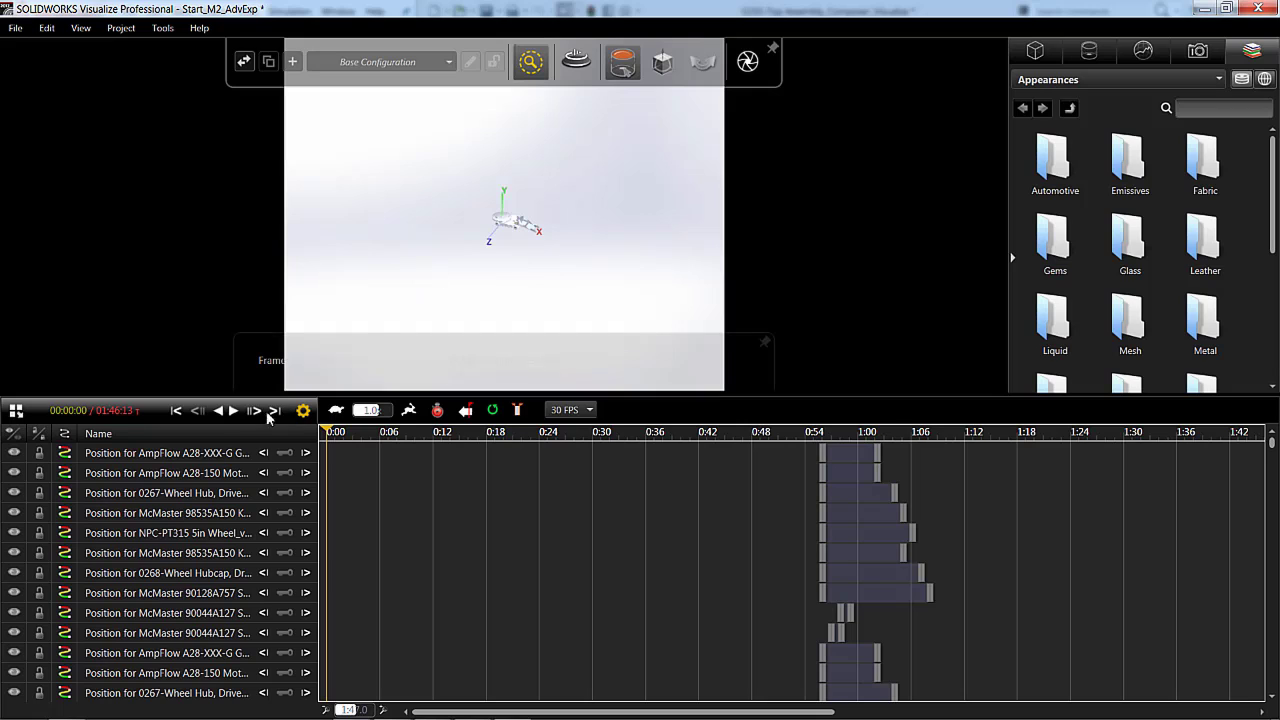
{"action": "left_click", "coordinate": [236, 412]}
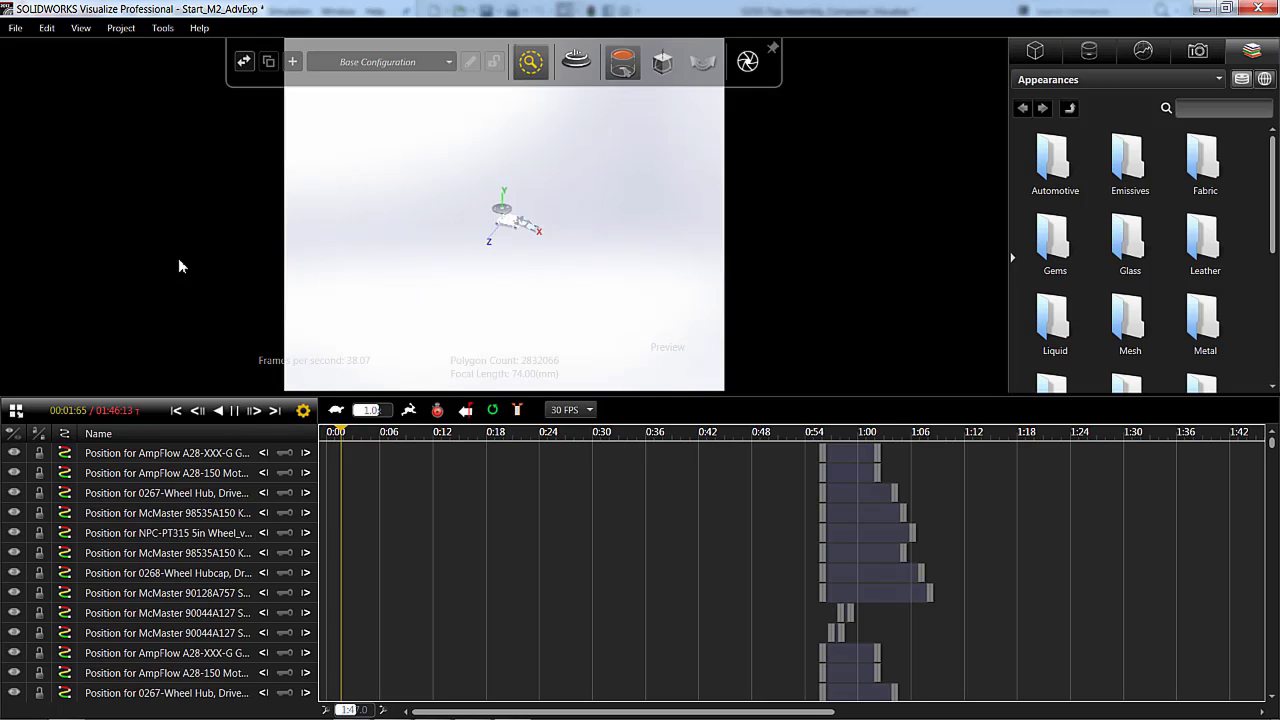
{"action": "left_click_drag", "start_coordinate": [378, 413], "coordinate": [390, 413]}
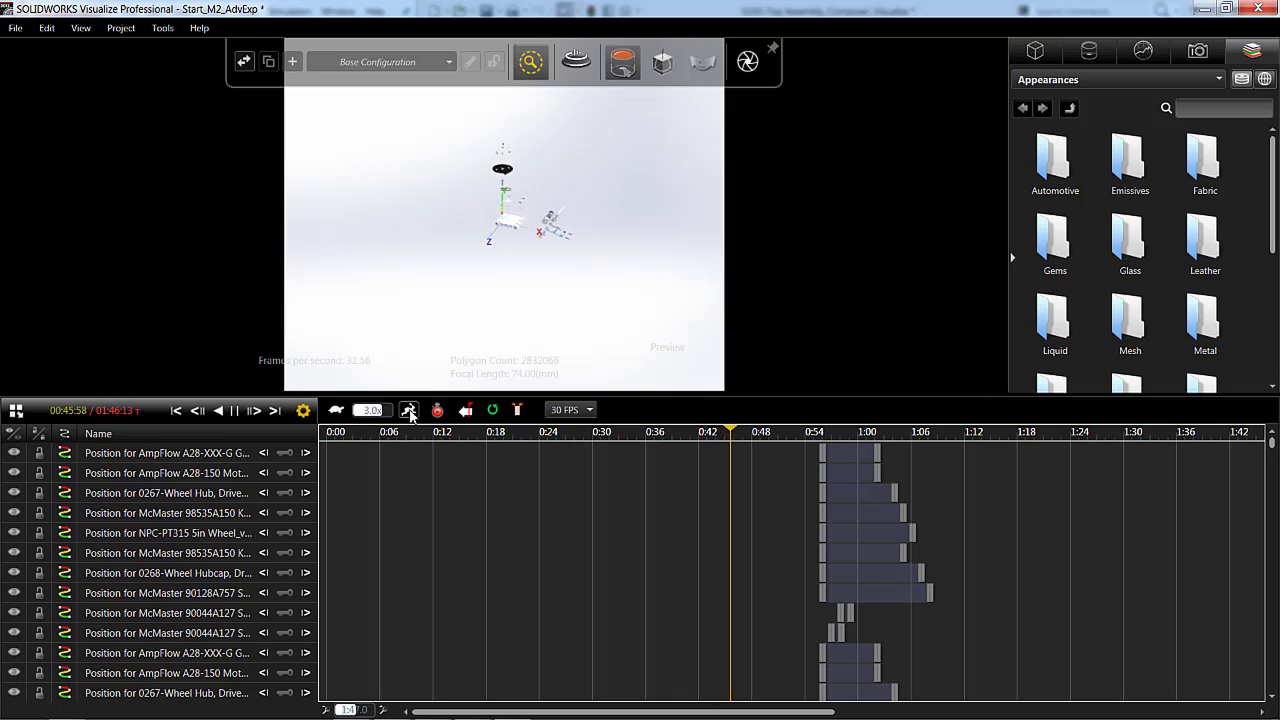
Step: Raise the animation playback speed to 6.1x and shrink the timeline's height to enlarge the viewport
{"action": "left_click", "coordinate": [409, 411]}
{"action": "left_click", "coordinate": [409, 411]}
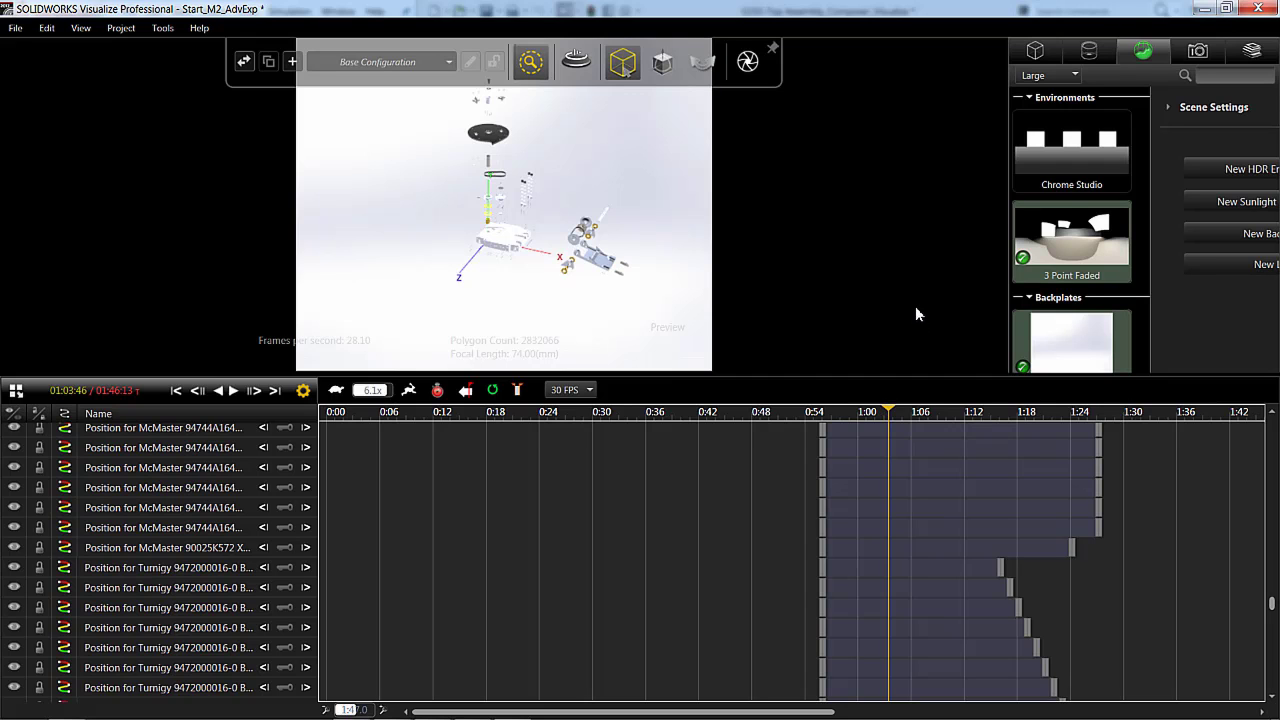
{"action": "left_click_drag", "start_coordinate": [908, 377], "coordinate": [908, 548]}
{"action": "left_click_drag", "start_coordinate": [908, 572], "coordinate": [908, 593]}
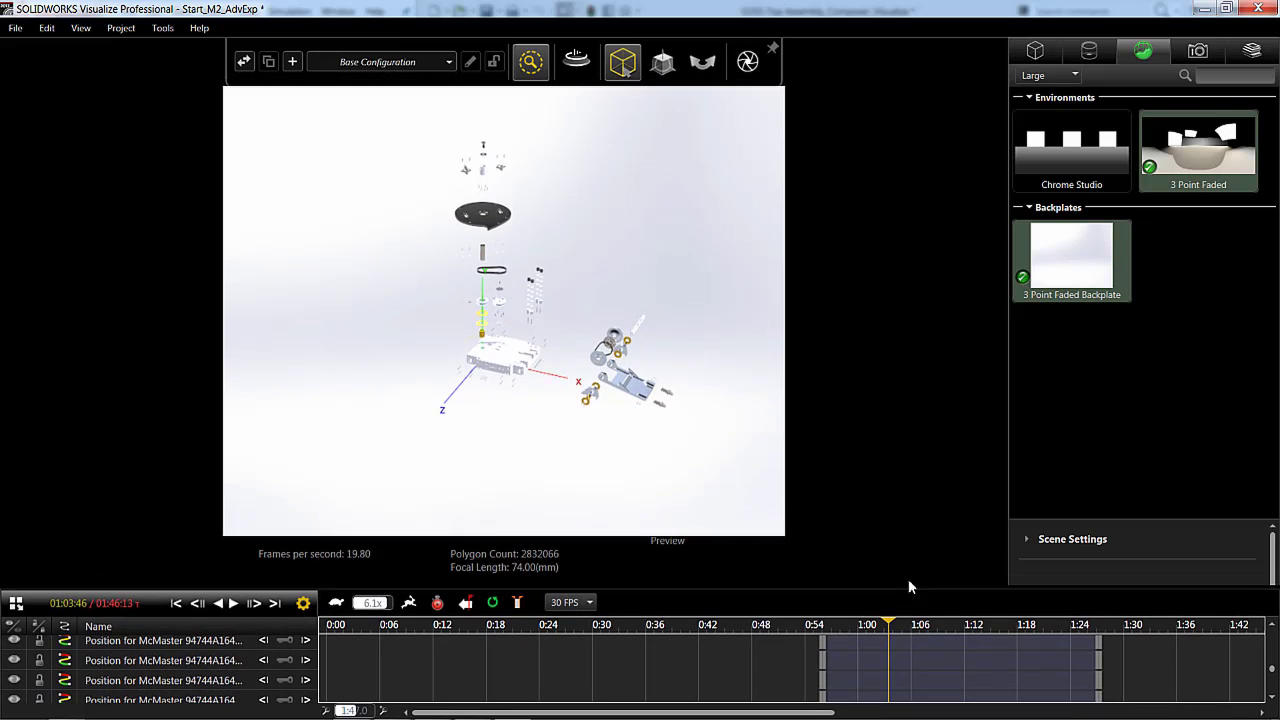
Step: Add a new light to the scene and select it to show its settings
{"action": "left_click", "coordinate": [121, 28]}
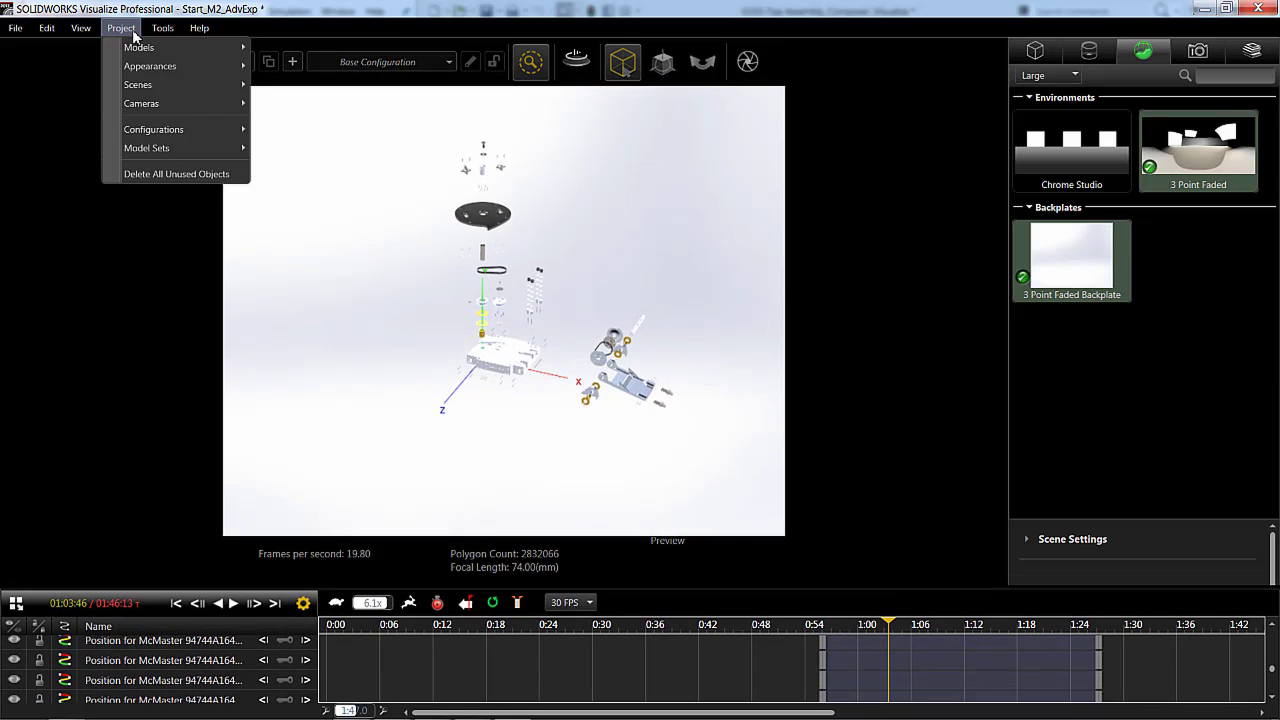
{"action": "mouse_move", "coordinate": [155, 86]}
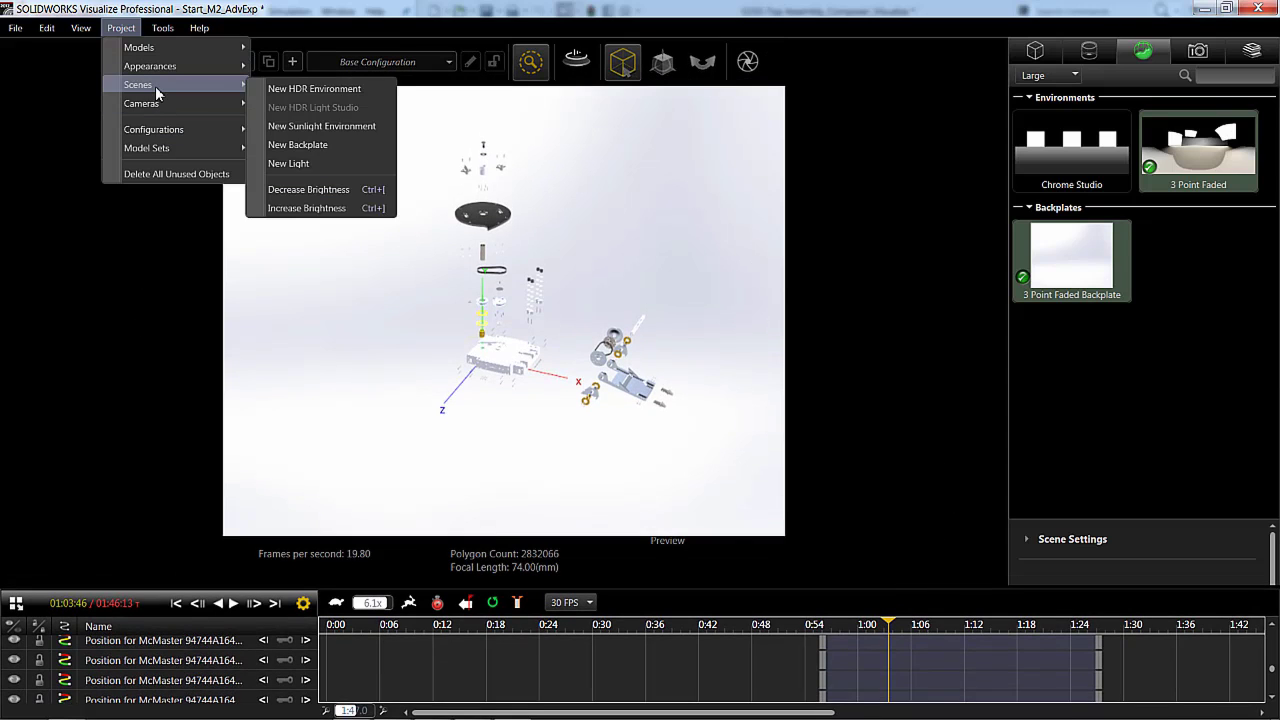
{"action": "left_click", "coordinate": [300, 163]}
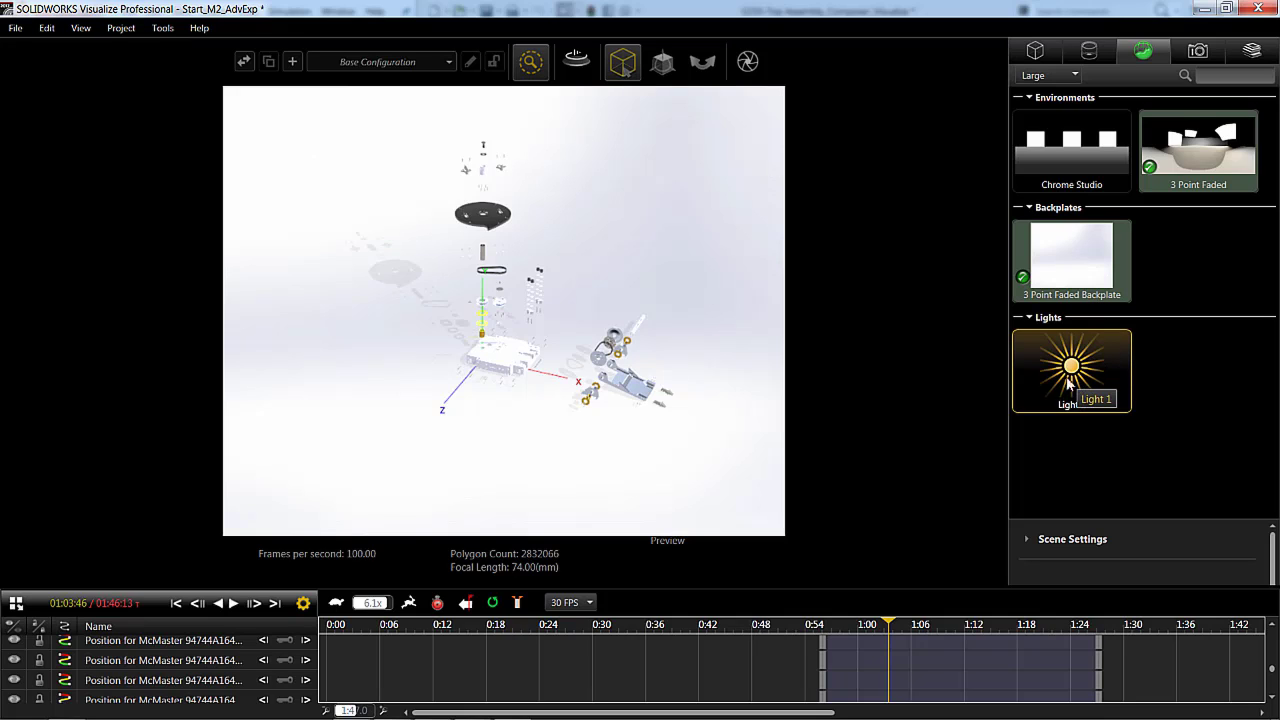
{"action": "left_click", "coordinate": [1068, 382]}
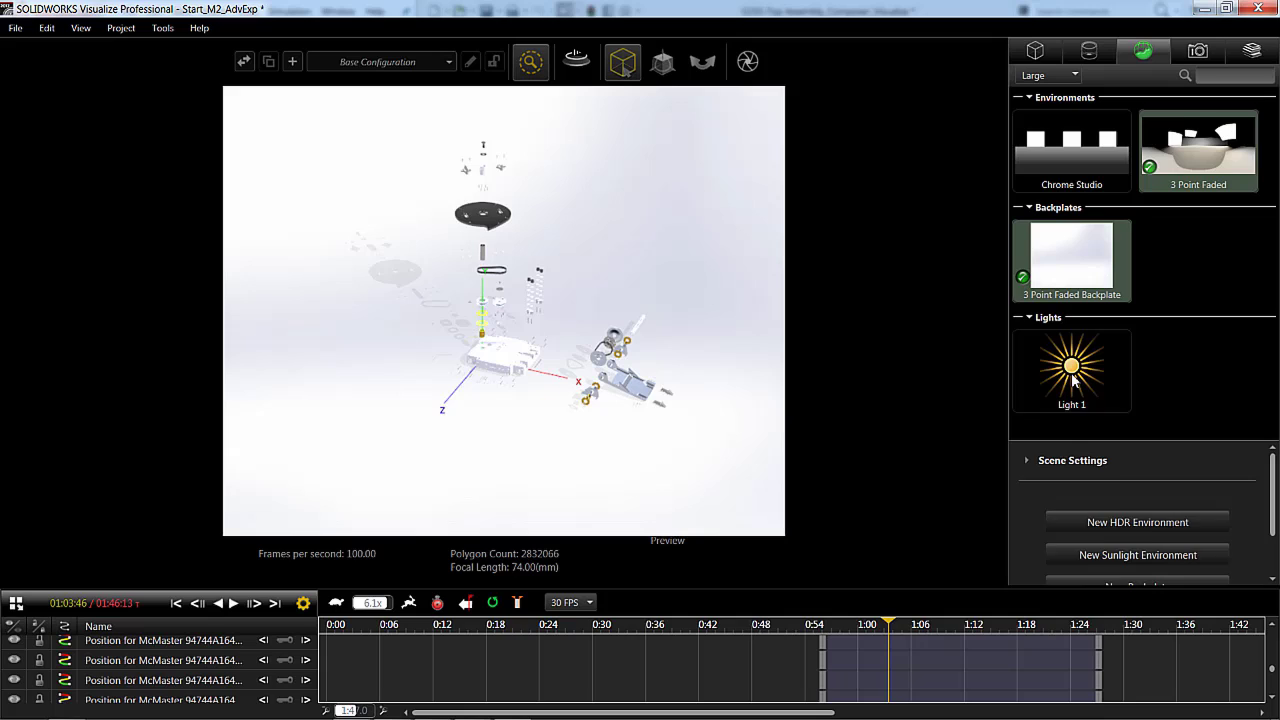
{"action": "left_click", "coordinate": [1072, 377]}
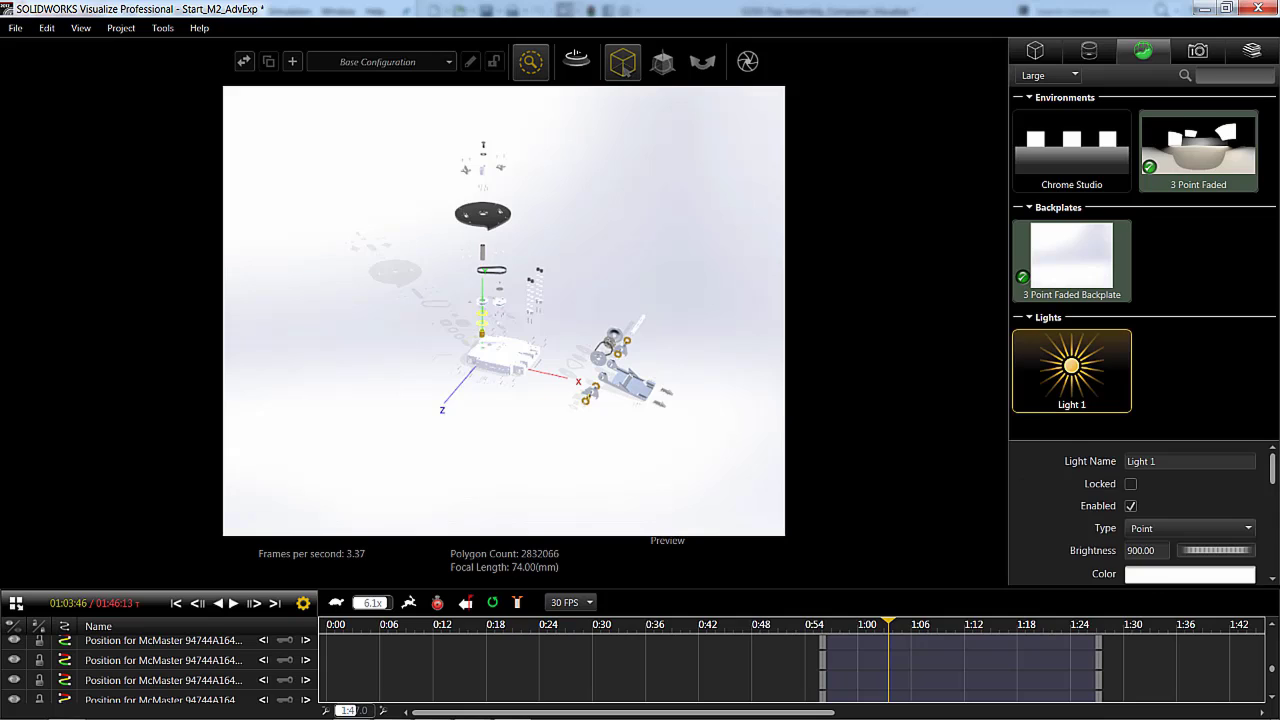
Step: Examine the new light's type choices and its brightness, color, color temperature and radius settings, keeping the Point type
{"action": "left_click_drag", "start_coordinate": [1272, 470], "coordinate": [1273, 485]}
{"action": "left_click", "coordinate": [1238, 474]}
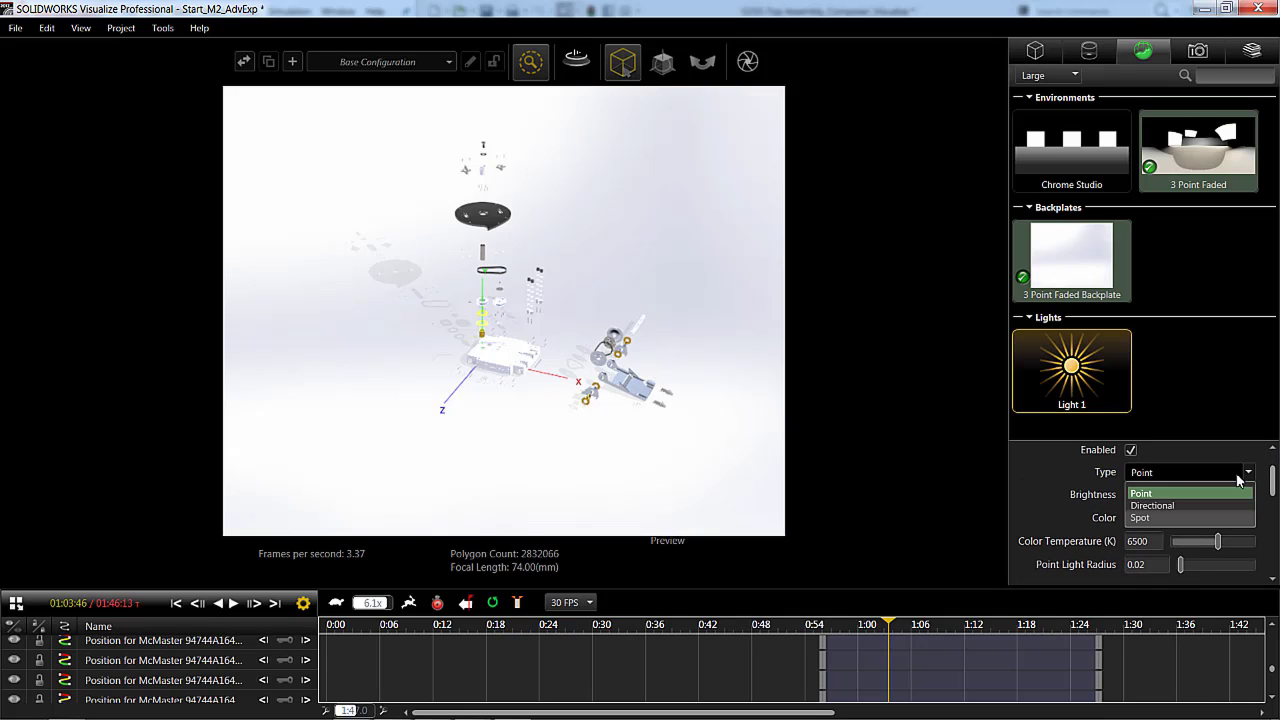
{"action": "left_click", "coordinate": [1252, 454]}
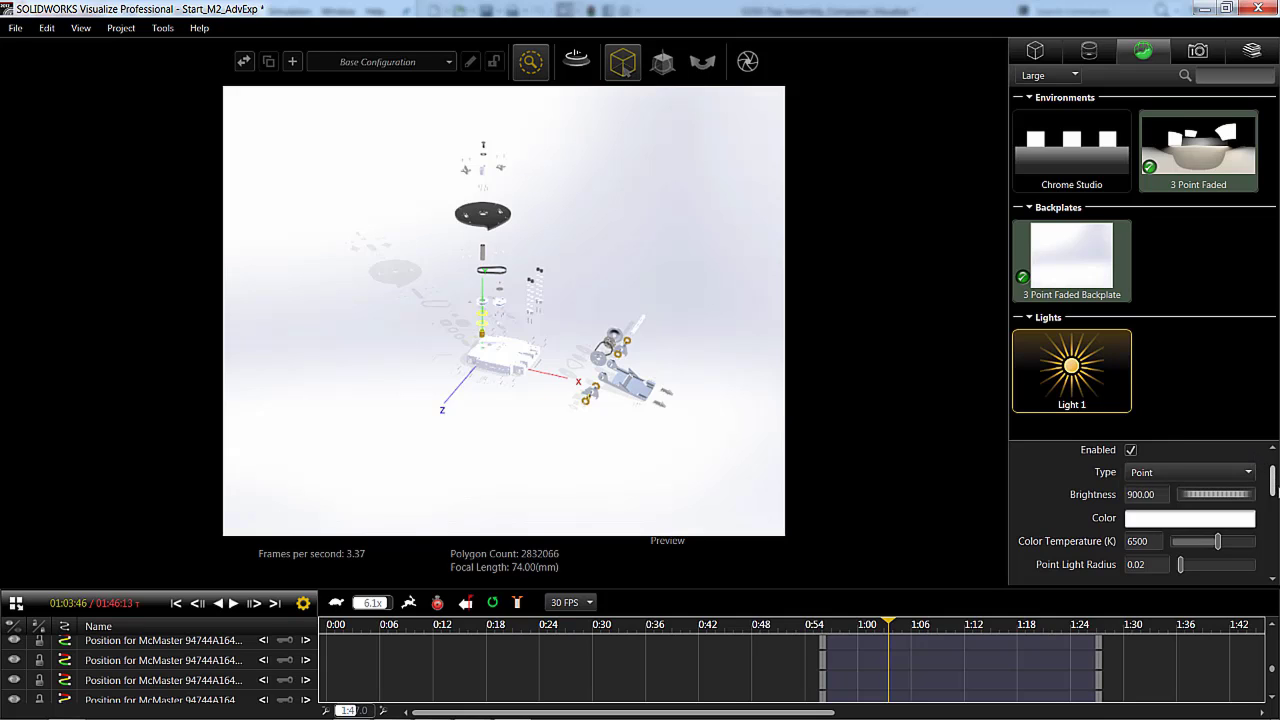
{"action": "mouse_move", "coordinate": [1274, 483]}
{"action": "left_mouse_down"}
{"action": "mouse_move", "coordinate": [1275, 500]}
{"action": "mouse_move", "coordinate": [1274, 465]}
{"action": "left_mouse_up"}
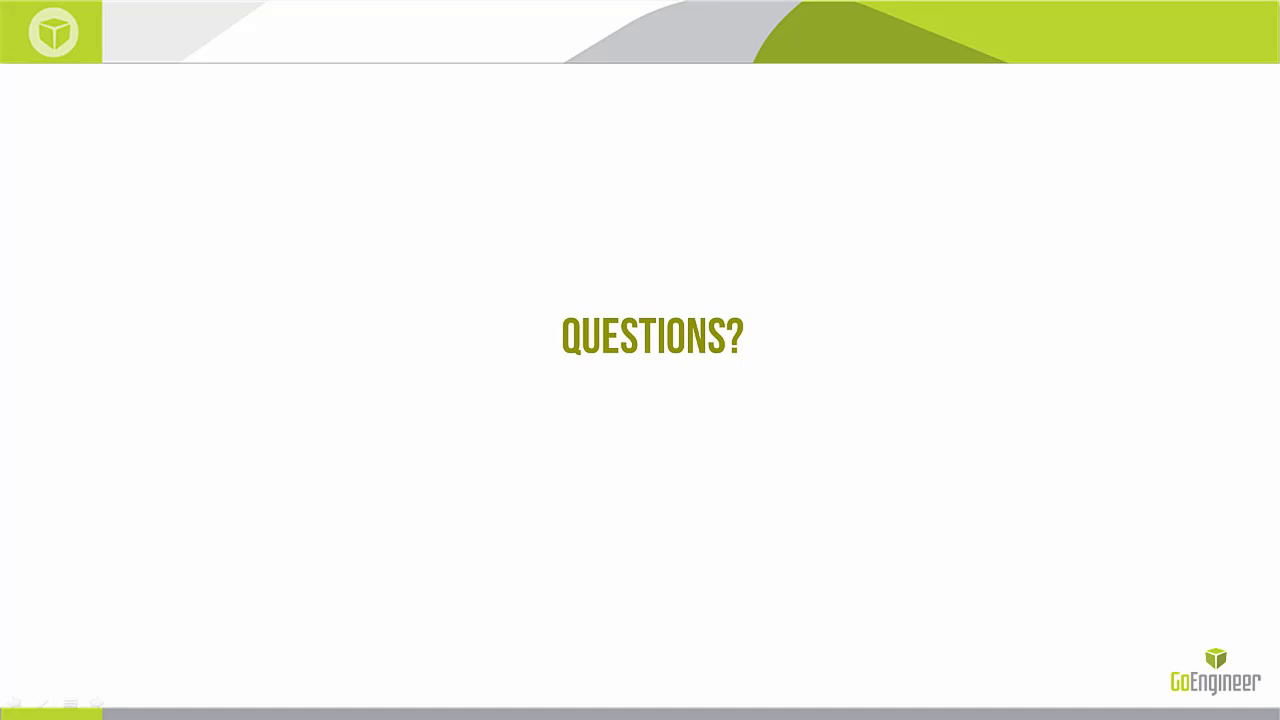
{"action": "key", "text": "Right"}
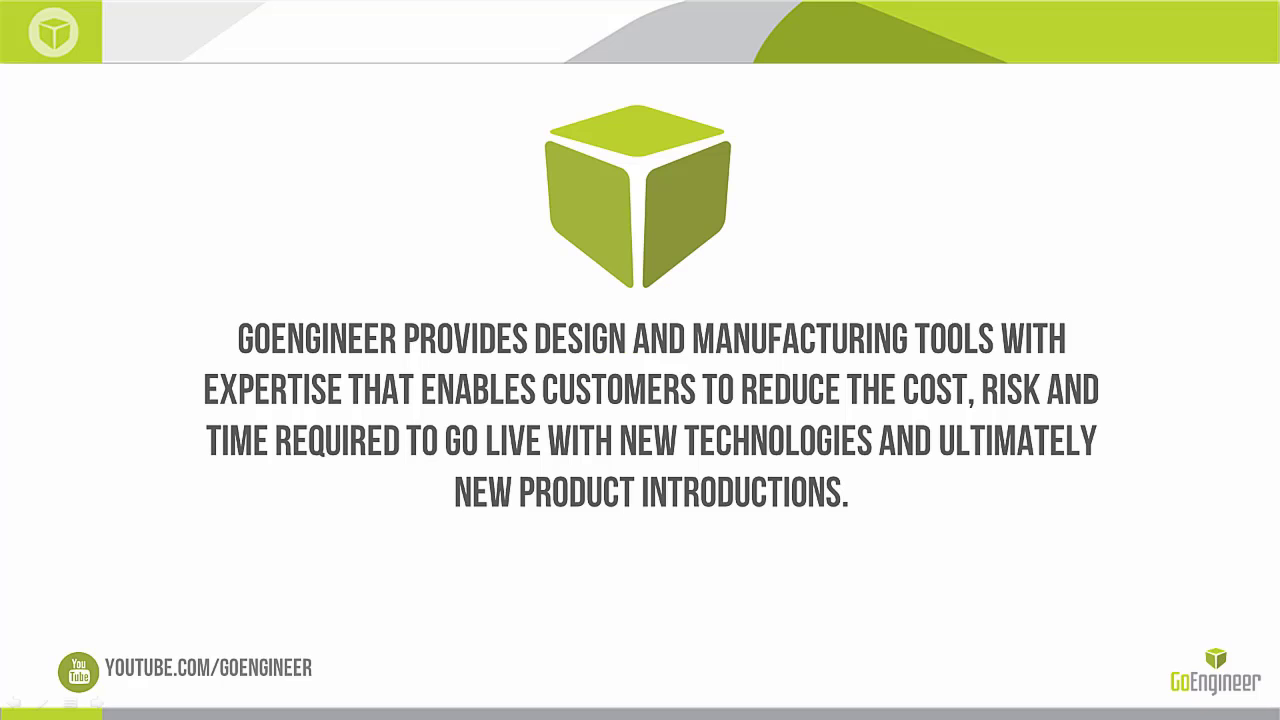